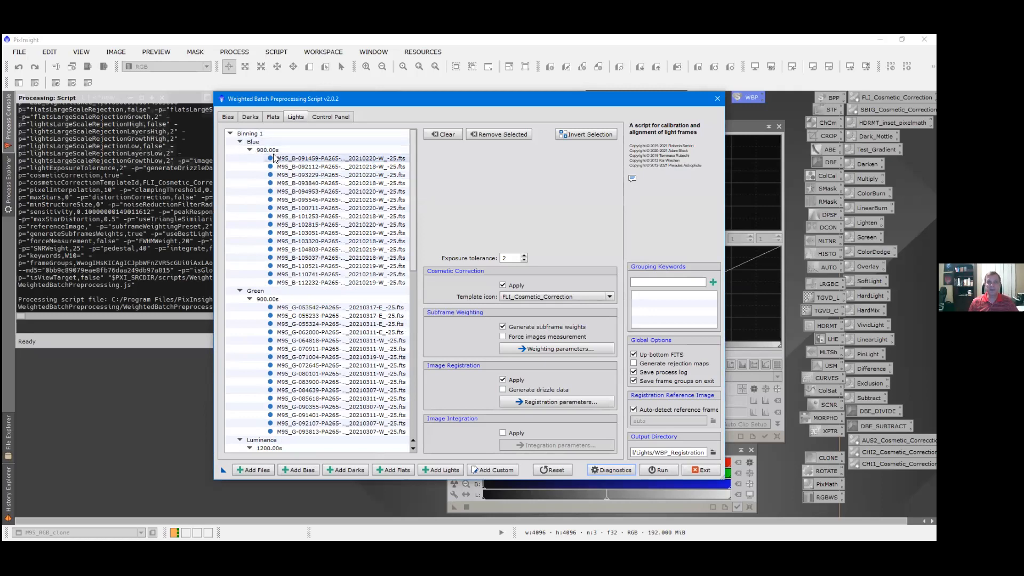
Look through the loaded light frames of the Blue, Green, Luminance and Red filters
scroll(272, 258, "down", 1)
scroll(272, 259, "down", 3)
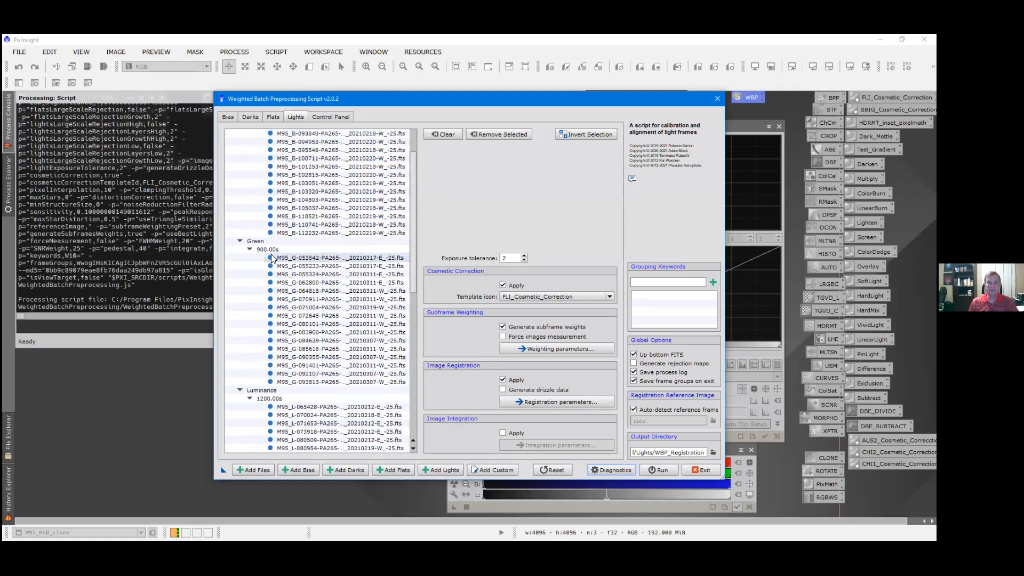
scroll(271, 257, "down", 11)
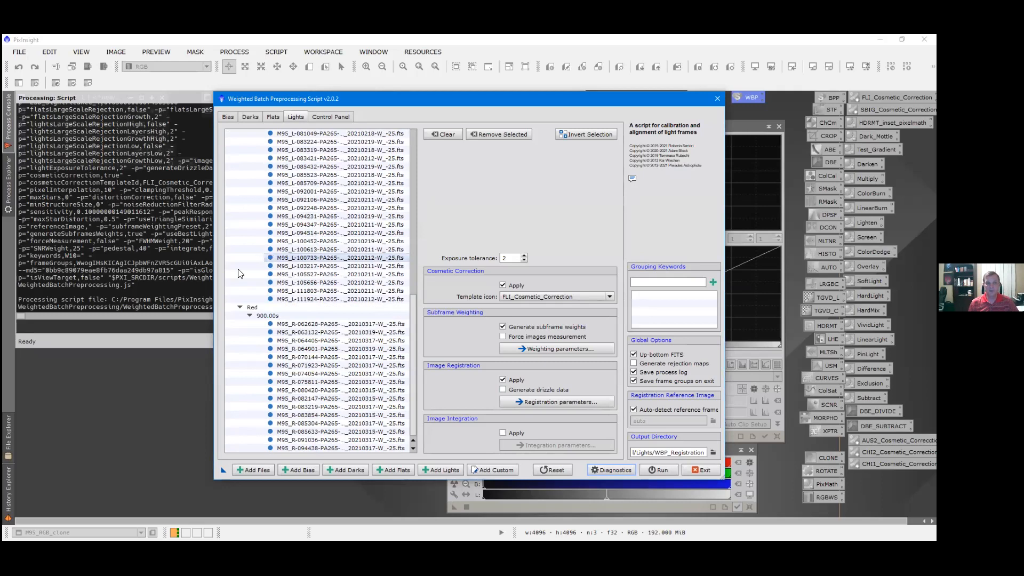
scroll(300, 260, "up", 13)
scroll(301, 260, "up", 2)
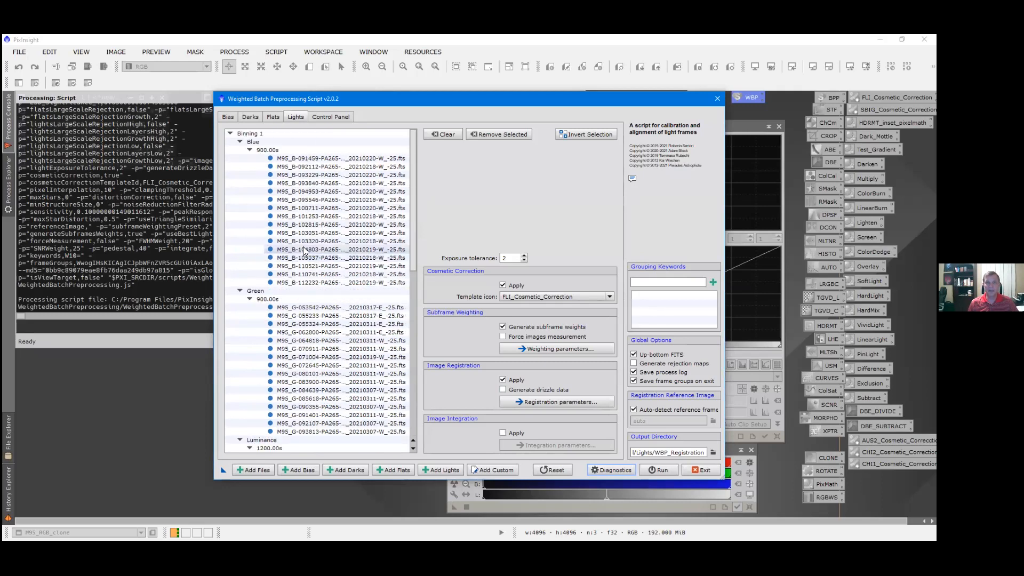
Review the loaded flat frames for each filter and the dark frames grouped by exposure
left_click(273, 118)
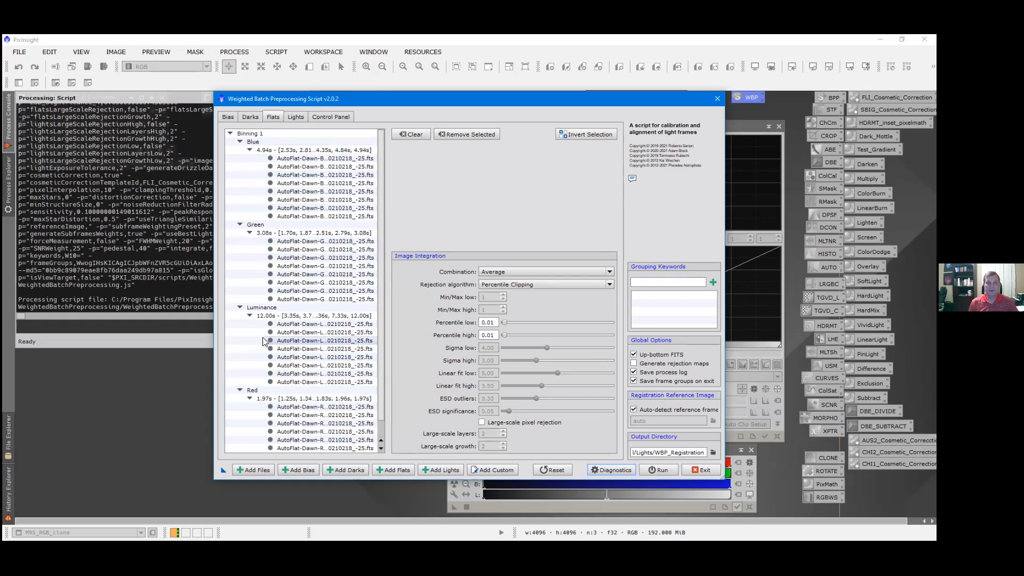
left_click(248, 117)
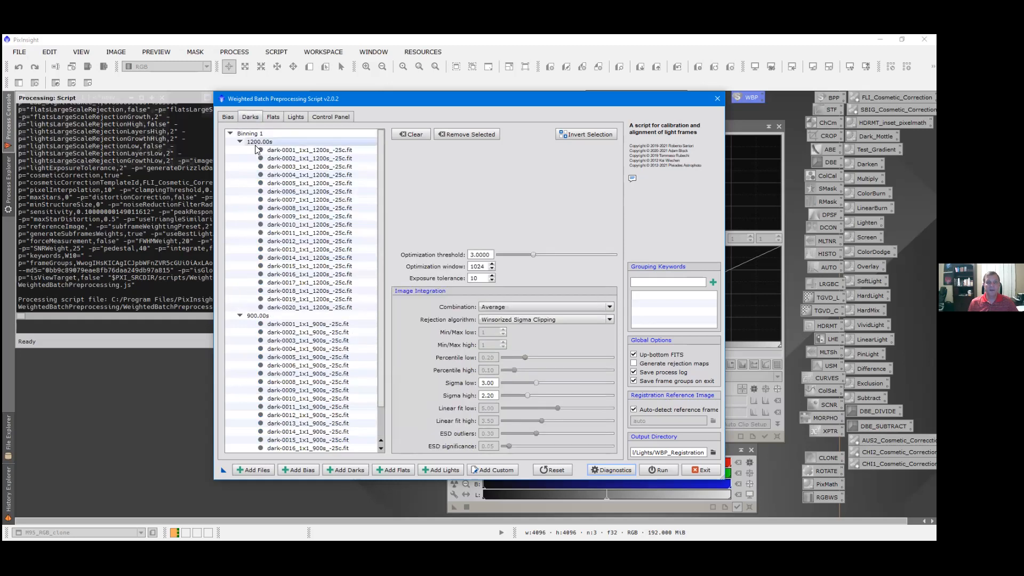
scroll(287, 352, "down", 2)
scroll(287, 352, "up", 2)
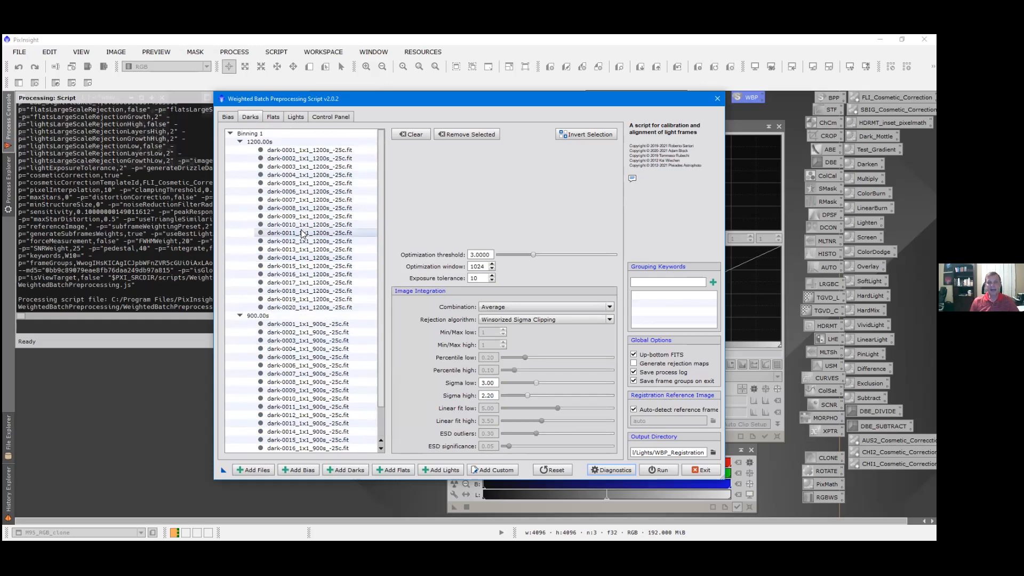
Compare the light frame exposures with the 1200 s and 900 s dark groups, and view the bias frames
left_click(297, 118)
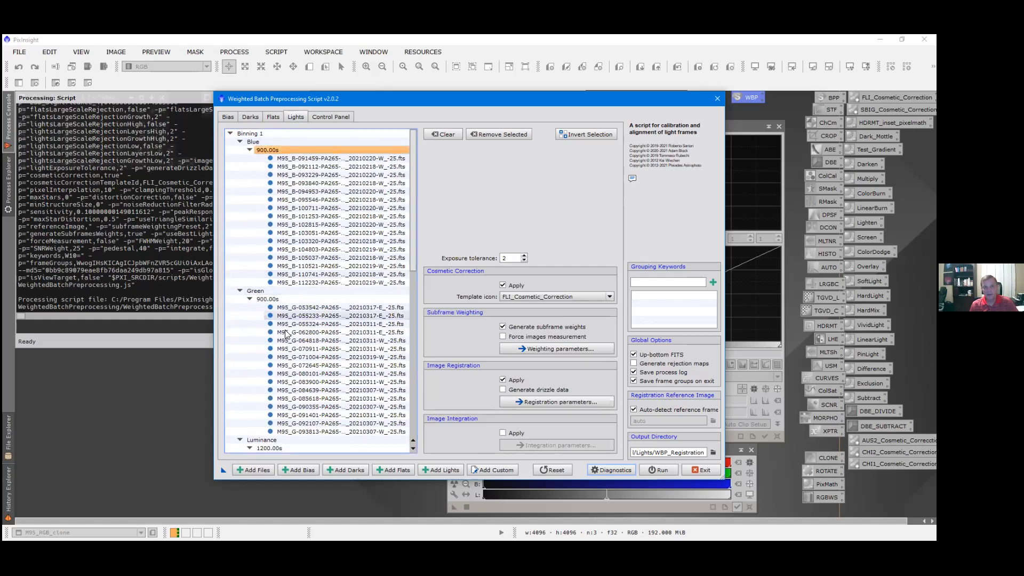
scroll(283, 342, "down", 4)
left_click(250, 117)
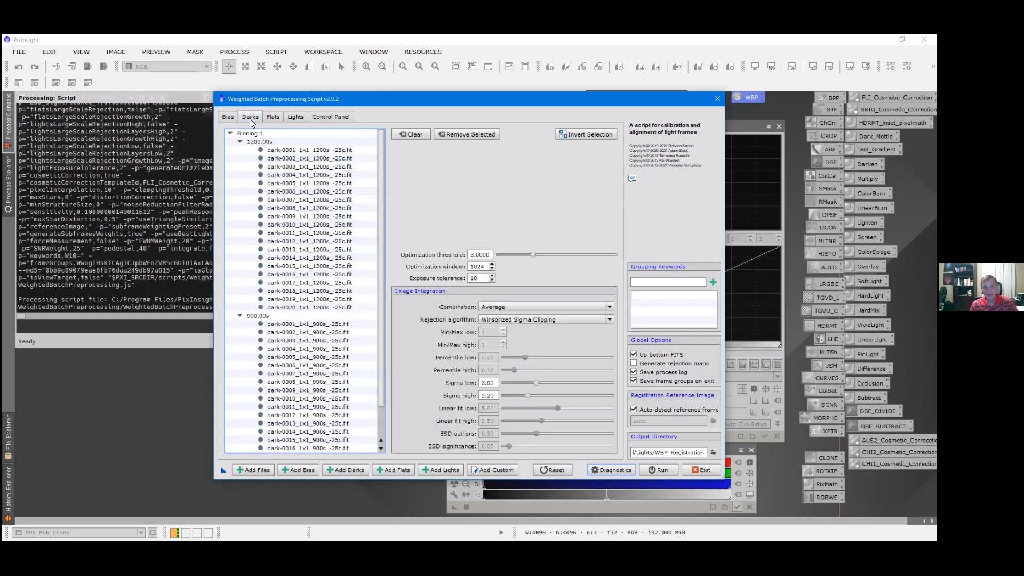
left_click(256, 141)
left_click(269, 316)
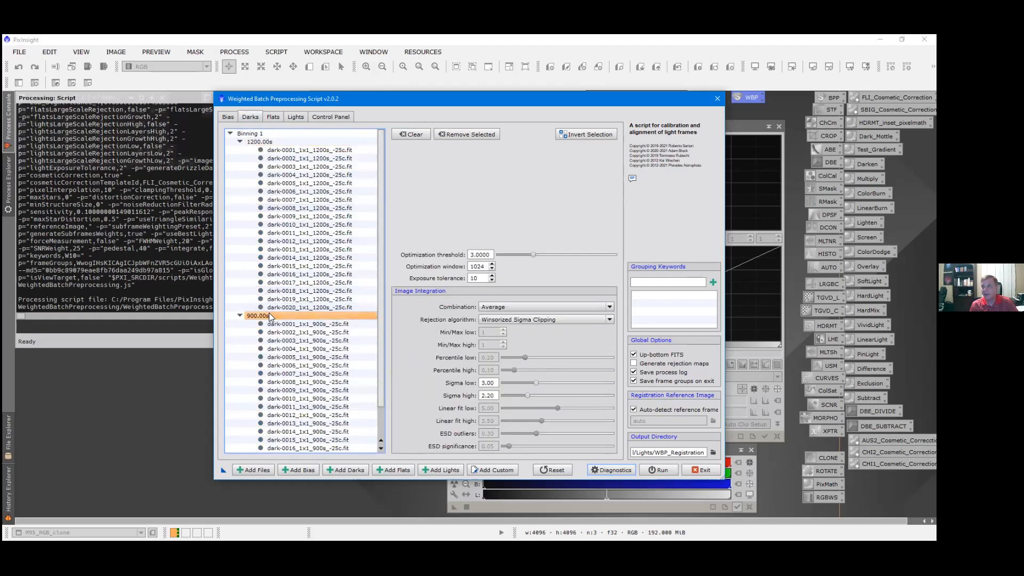
left_click(228, 117)
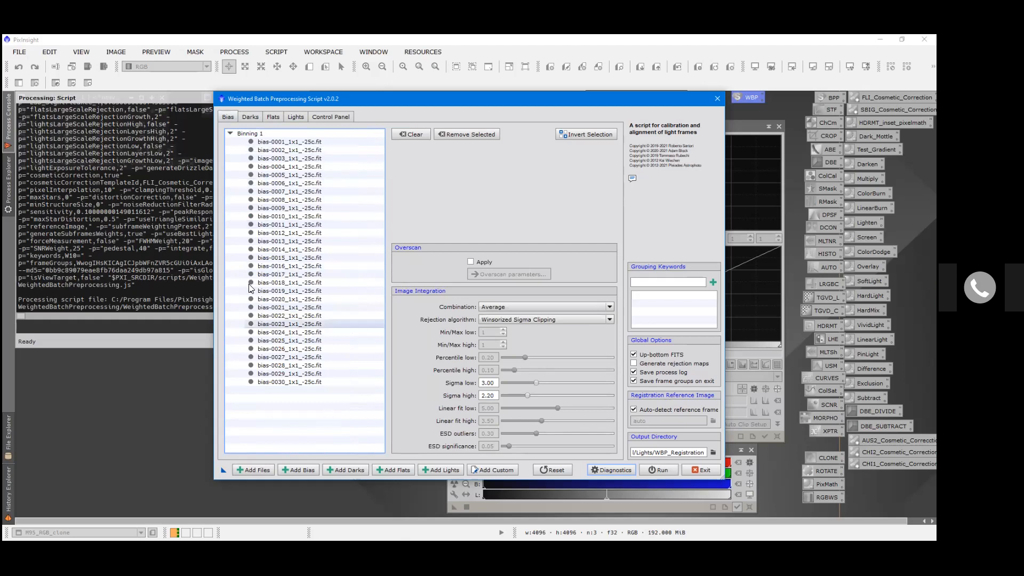
Show the calibration overview of all frame groups, widening and repositioning the script window to fit the status columns
left_click(332, 117)
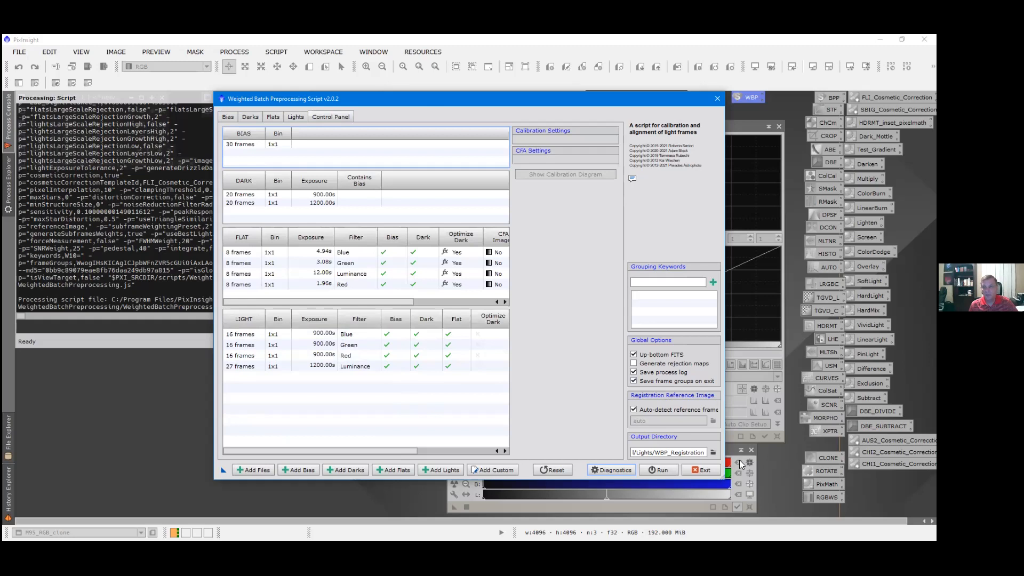
left_click_drag(725, 478, 823, 481)
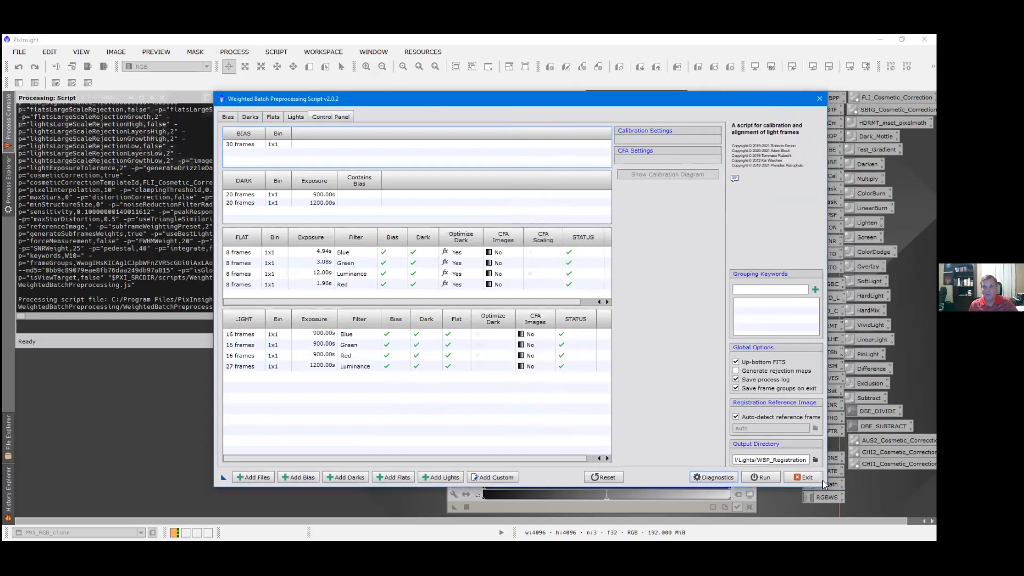
left_click_drag(417, 92, 363, 93)
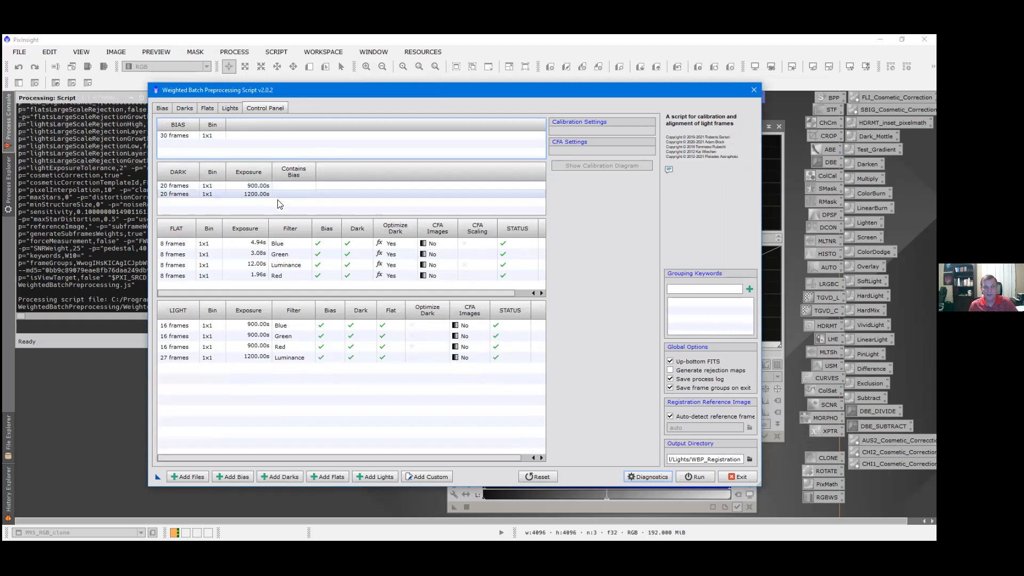
Try the Blue flat frames without Optimize Master Dark, and turn the option back on
left_click(178, 245)
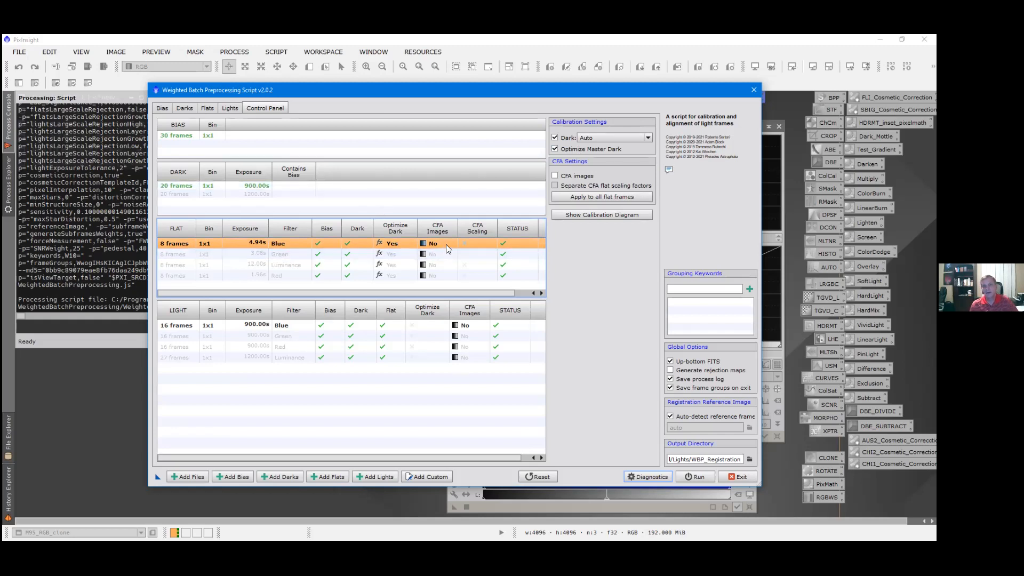
left_click(555, 150)
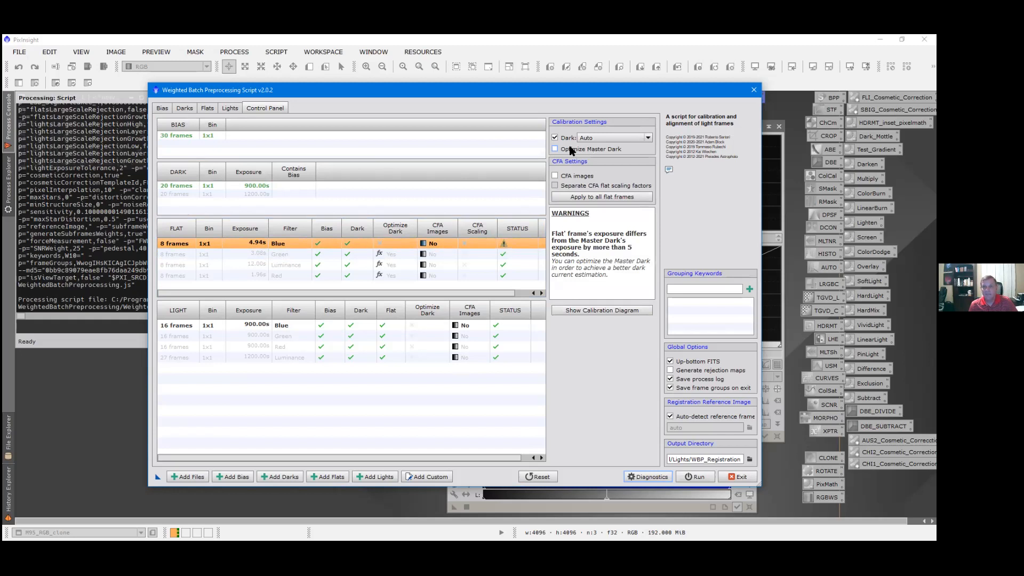
left_click(555, 149)
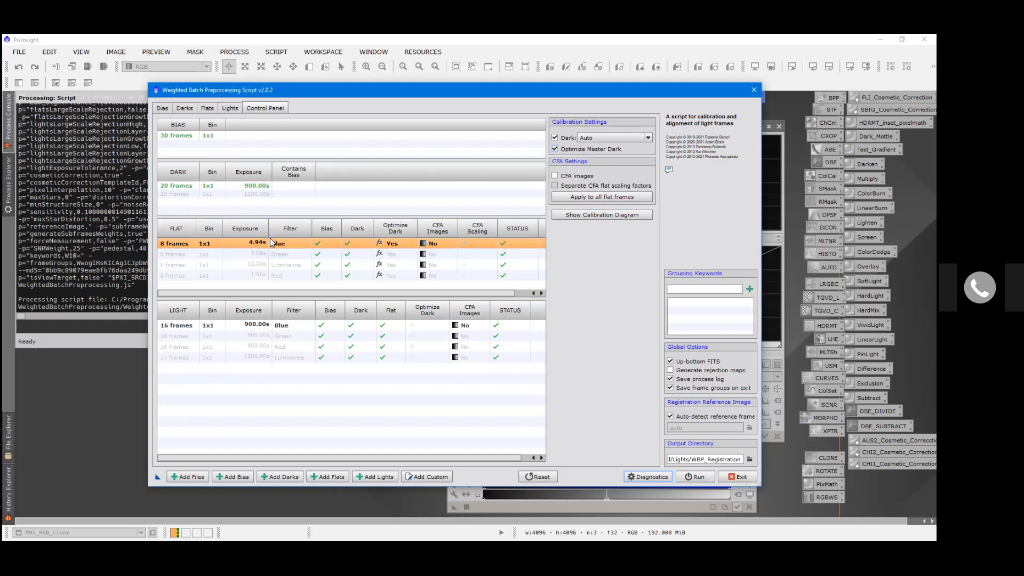
Examine the calibration flow diagrams of the Blue flat frames and the Blue light frames
left_click(593, 215)
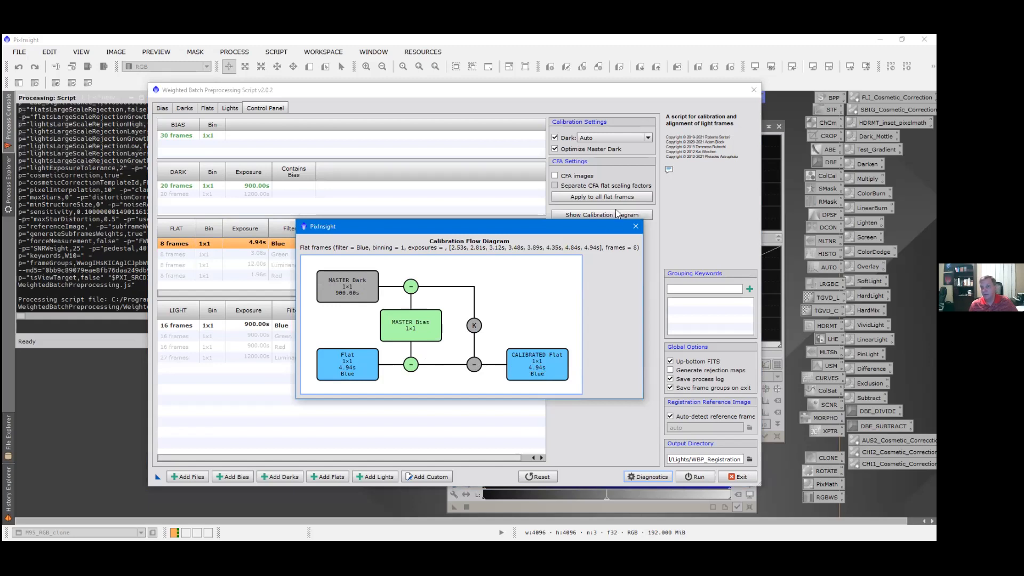
left_click(635, 228)
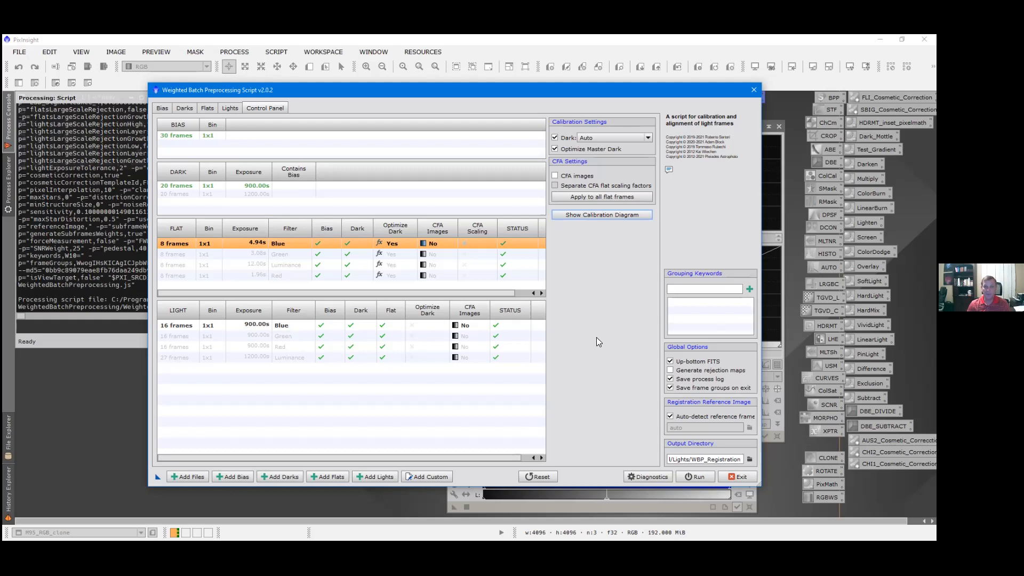
left_click(305, 324)
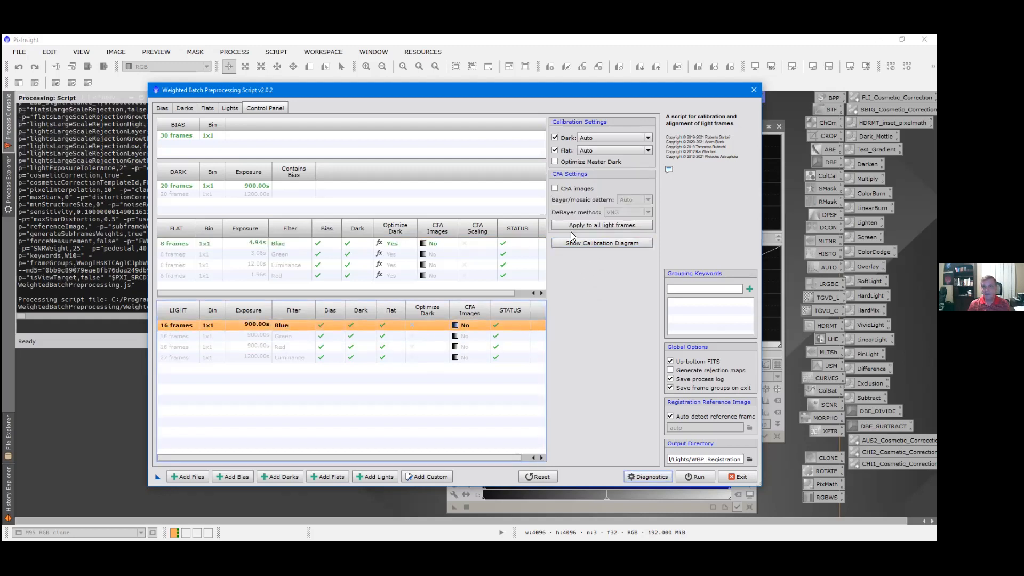
left_click(580, 242)
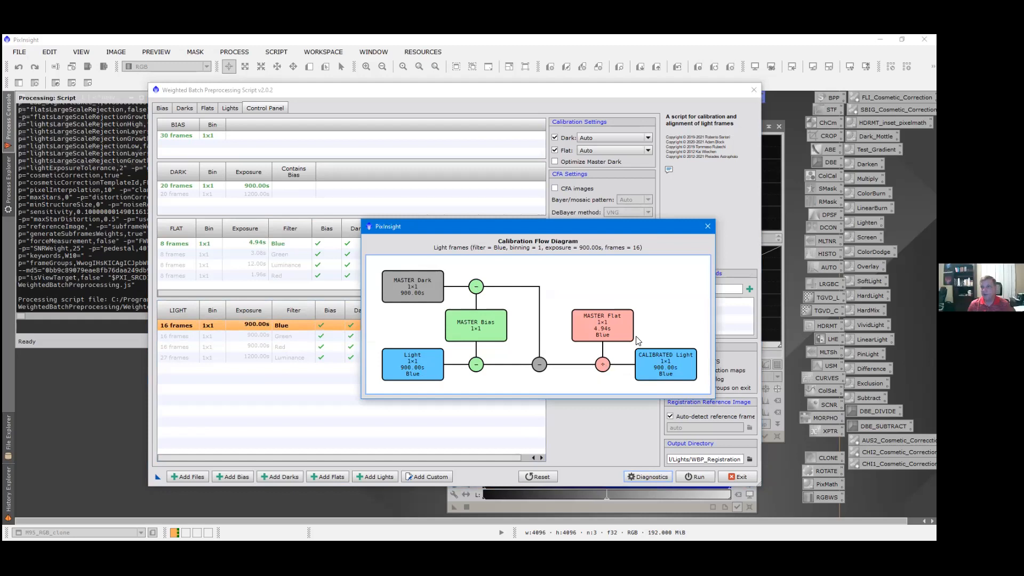
left_click(708, 227)
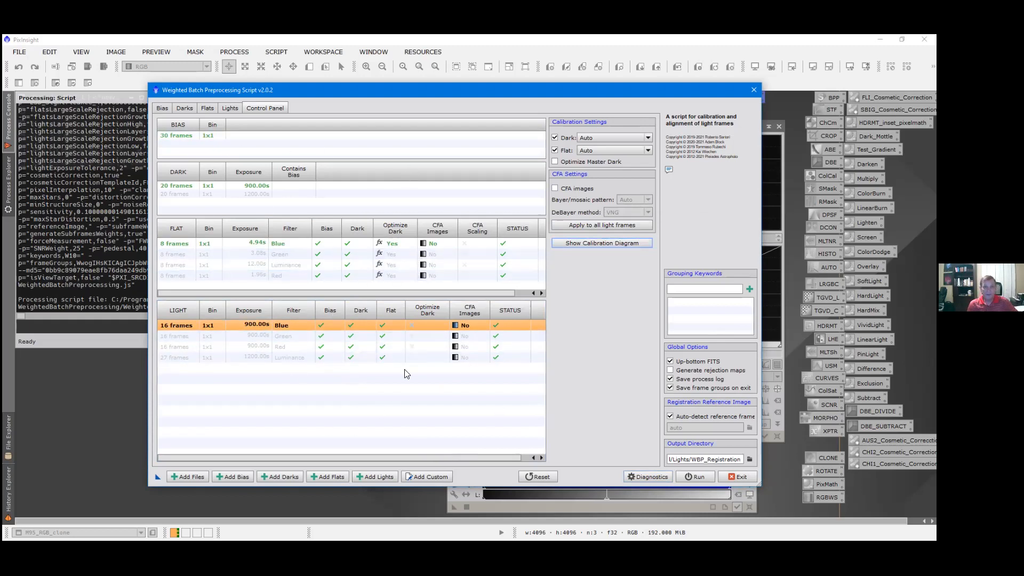
Run the script diagnostics, read the messages about the flat frames, and dismiss them
left_click(636, 476)
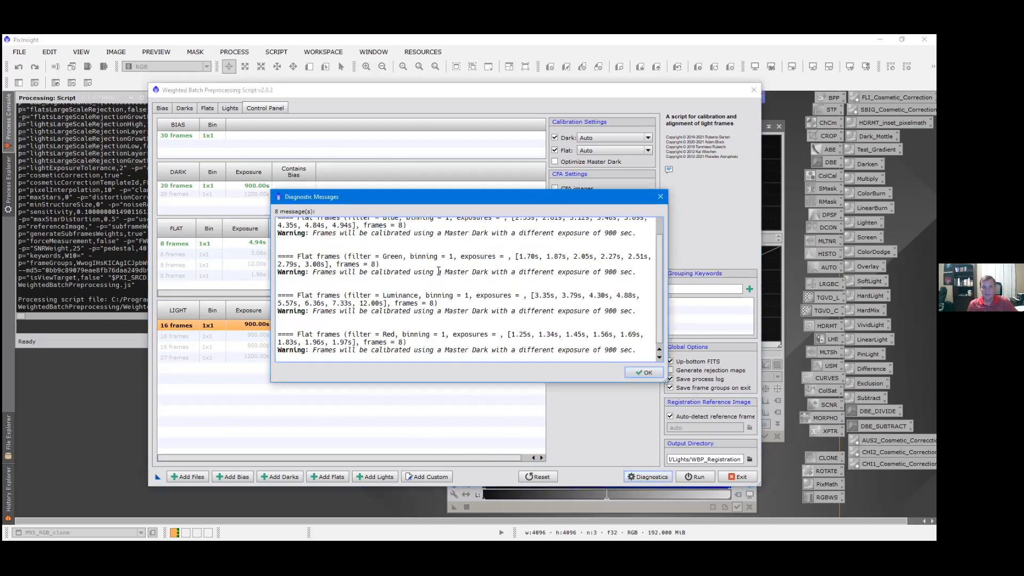
scroll(437, 269, "up", 1)
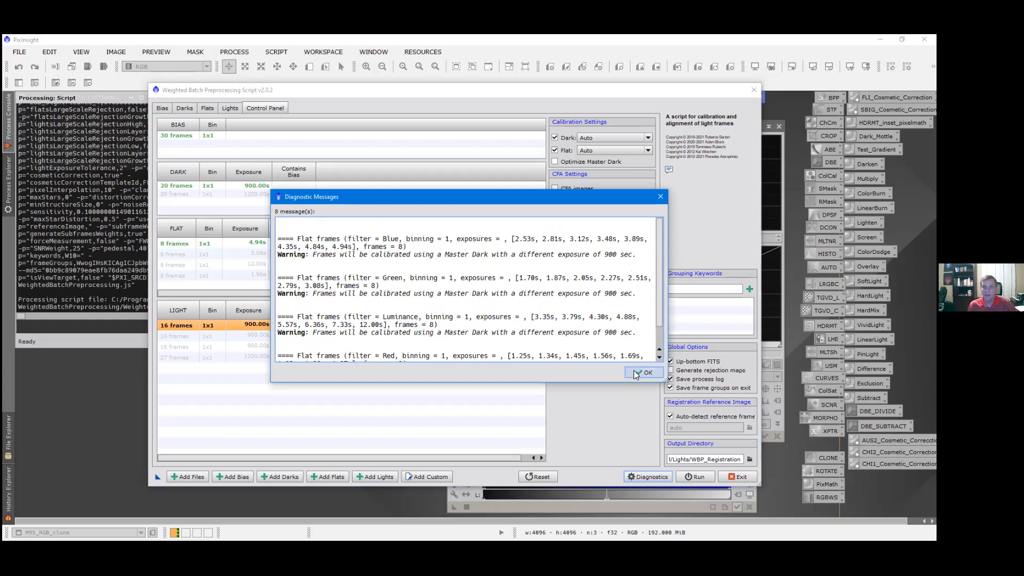
scroll(504, 299, "down", 1)
scroll(505, 300, "up", 1)
scroll(504, 300, "down", 1)
scroll(504, 300, "up", 1)
scroll(504, 300, "down", 1)
scroll(505, 299, "up", 1)
scroll(505, 299, "down", 1)
scroll(505, 300, "up", 1)
left_click(633, 370)
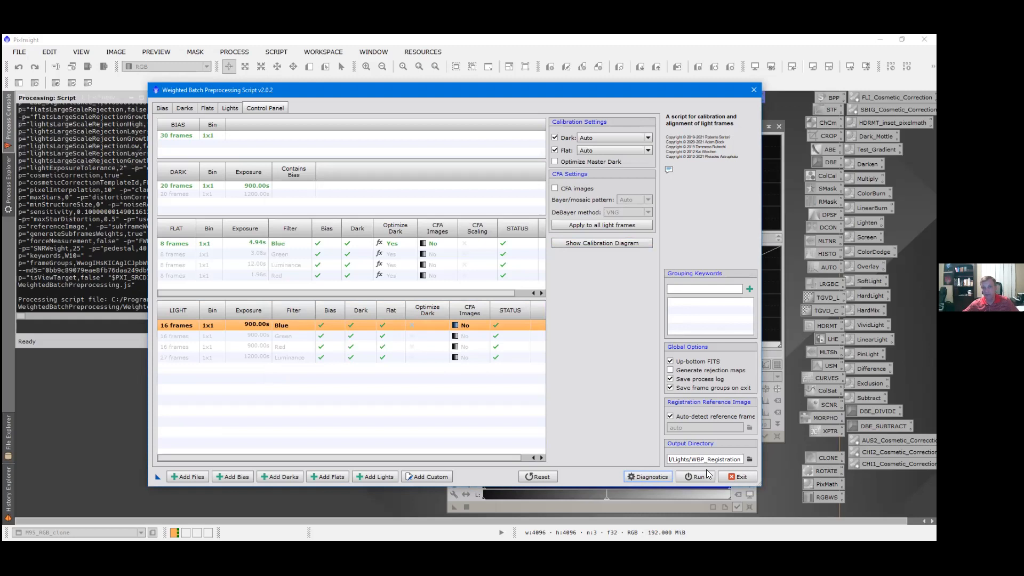
Recheck the Blue light frames' calibration flow diagram and view the cosmetic correction and registration settings for the lights
left_click(604, 242)
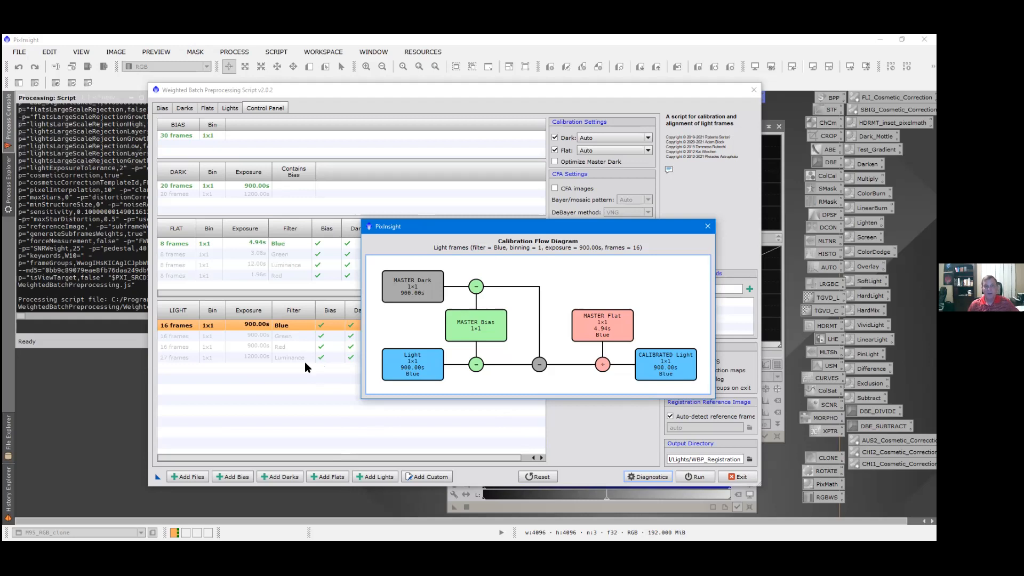
left_click(707, 226)
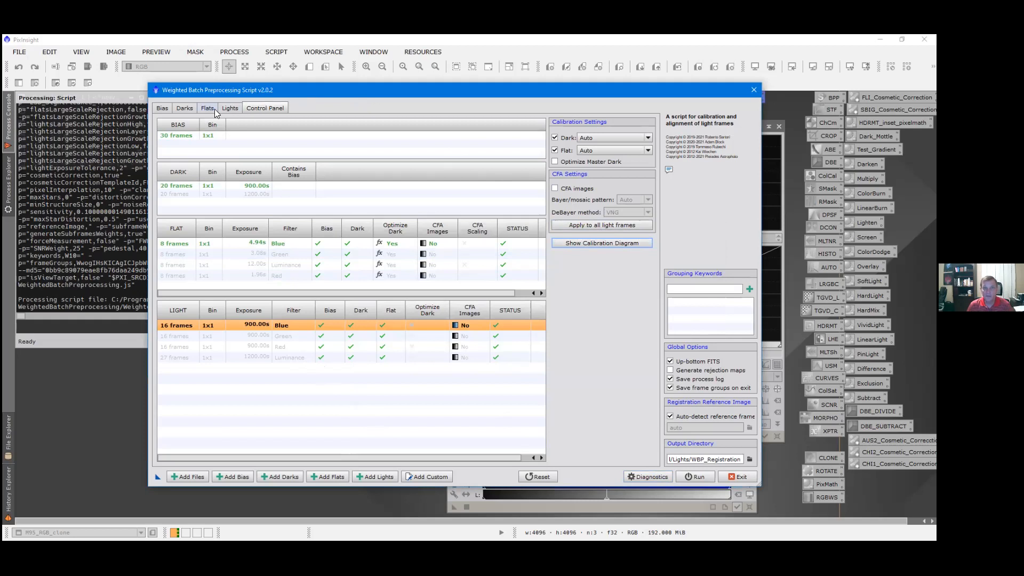
left_click(230, 108)
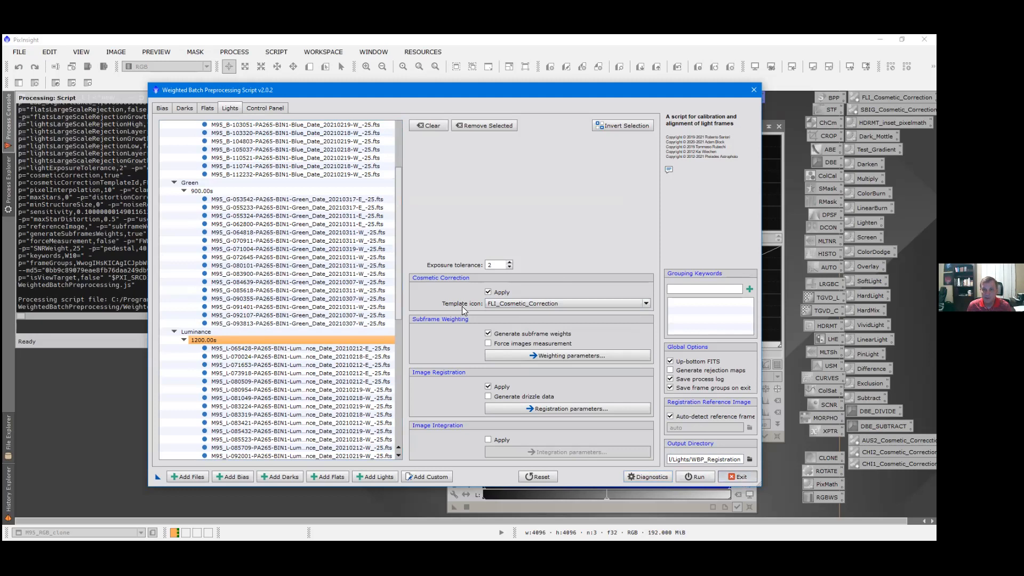
Exit the preprocessing script and open the Blue light frame M95_B_091459 from the Lights folder of WVAC_Tutorial
key("Escape")
key("Return")
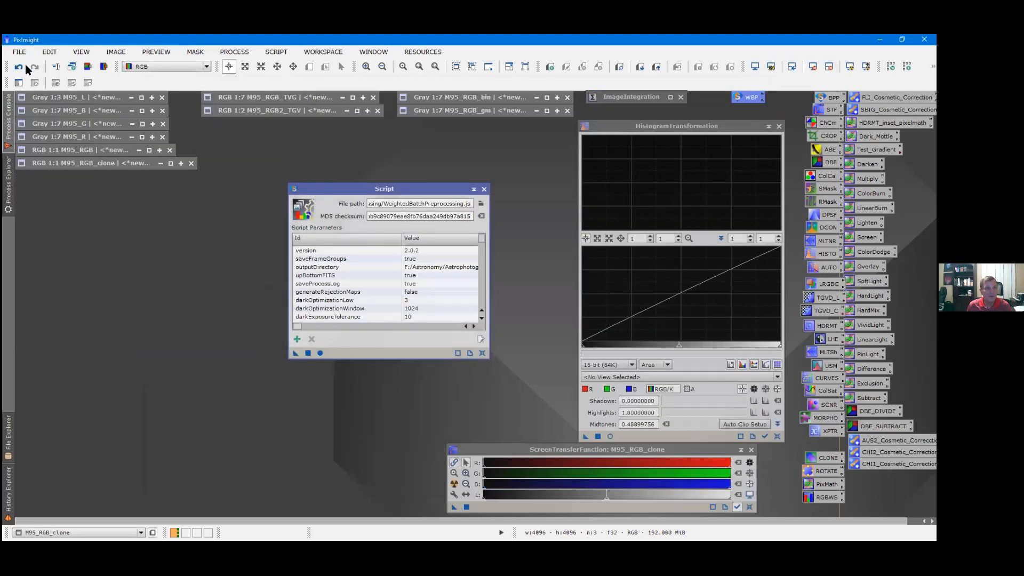
double_click(211, 218)
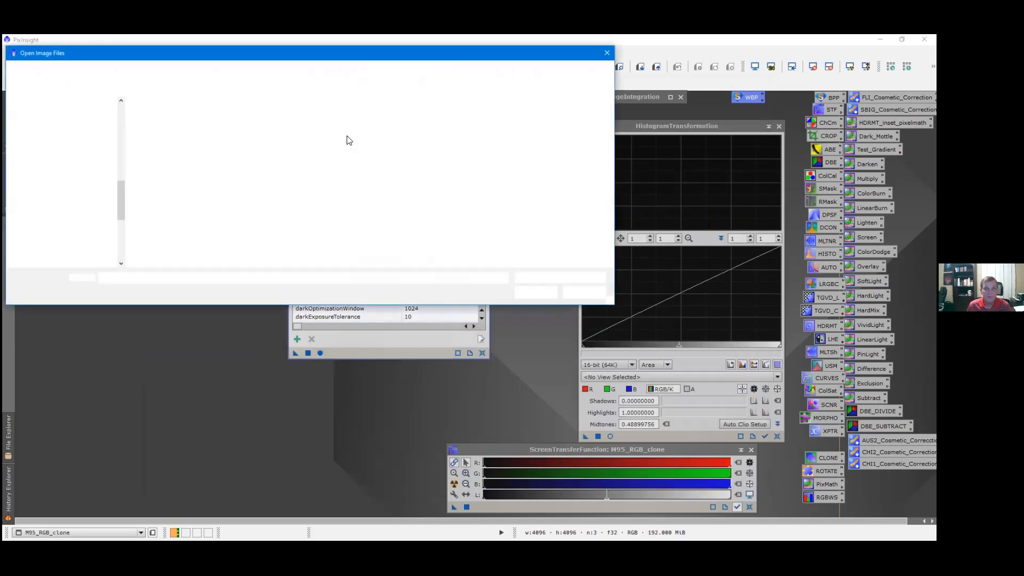
left_click(103, 71)
left_click(212, 70)
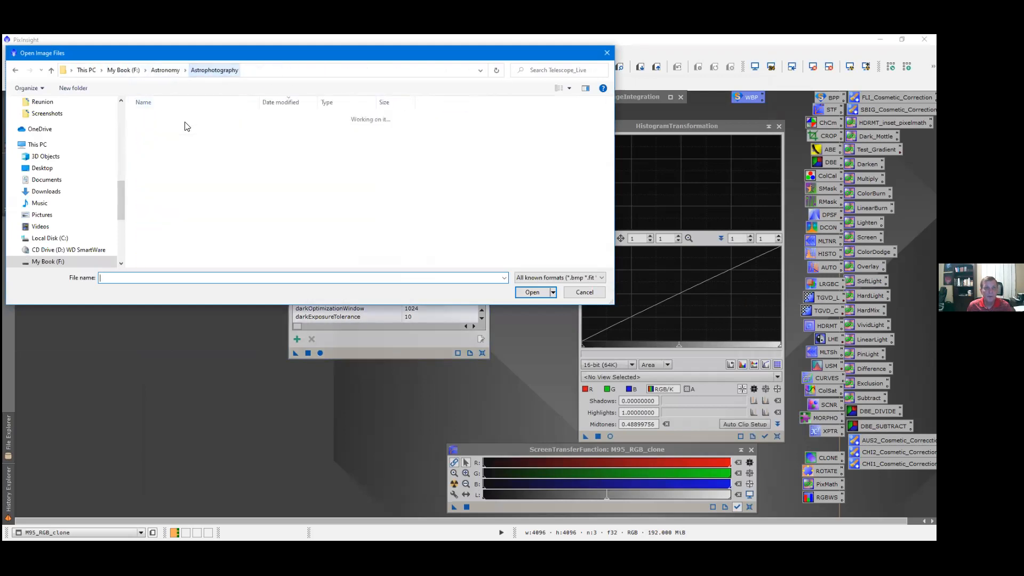
double_click(166, 235)
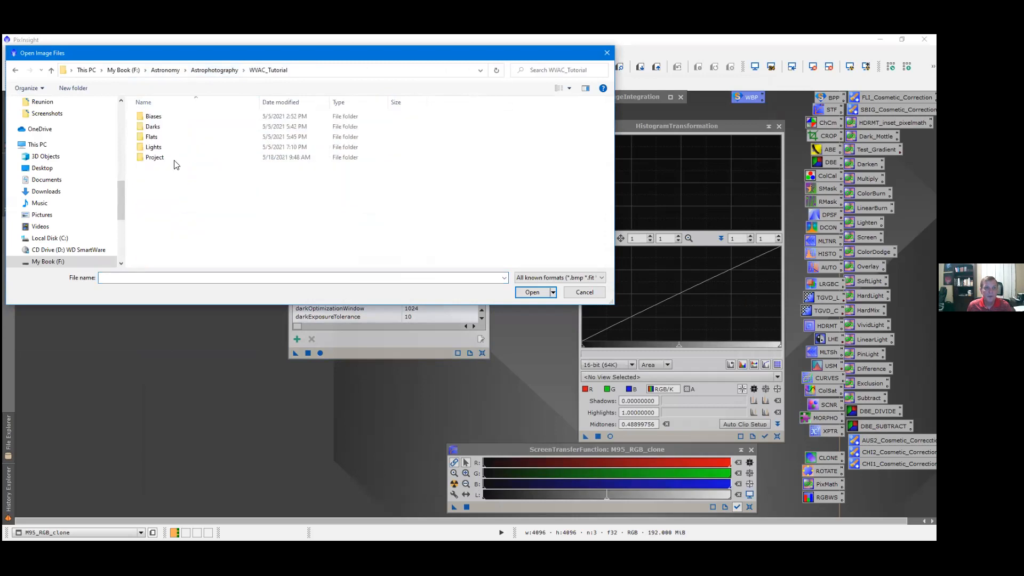
left_click(162, 149)
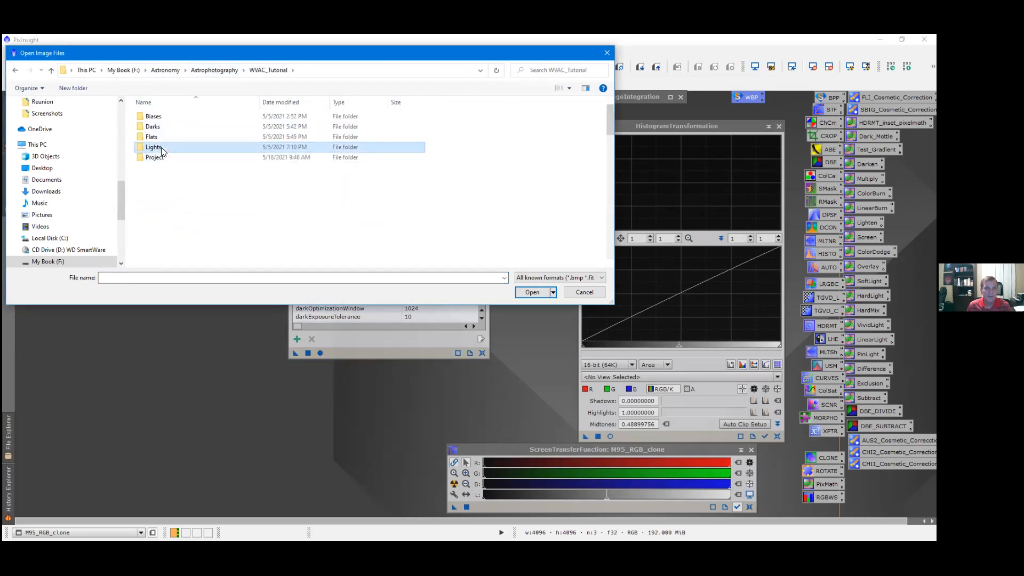
double_click(162, 151)
left_click(177, 138)
double_click(177, 138)
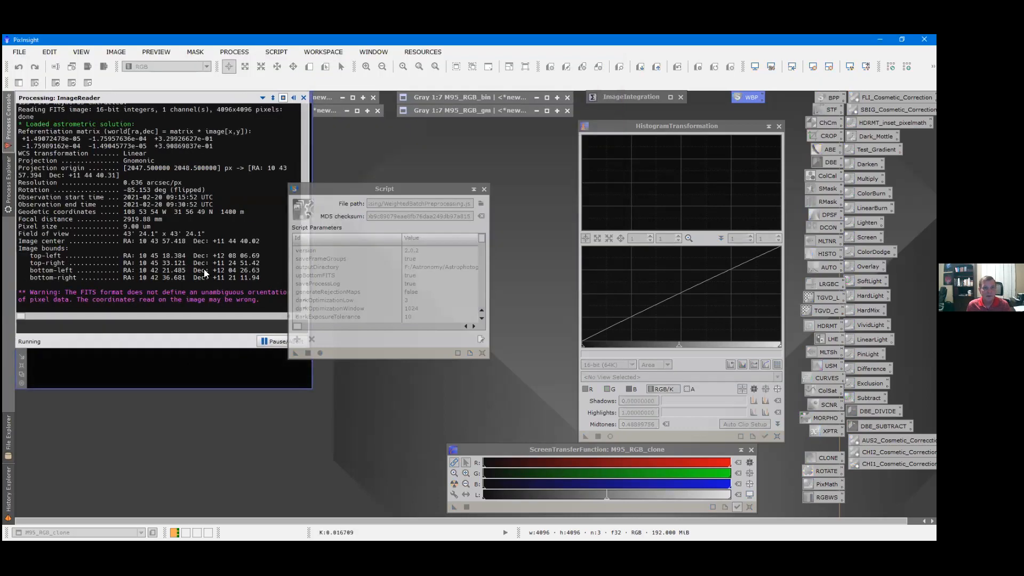
Apply an automatic screen stretch to the opened Blue frame and magnify it to 1:2
key("ctrl+a")
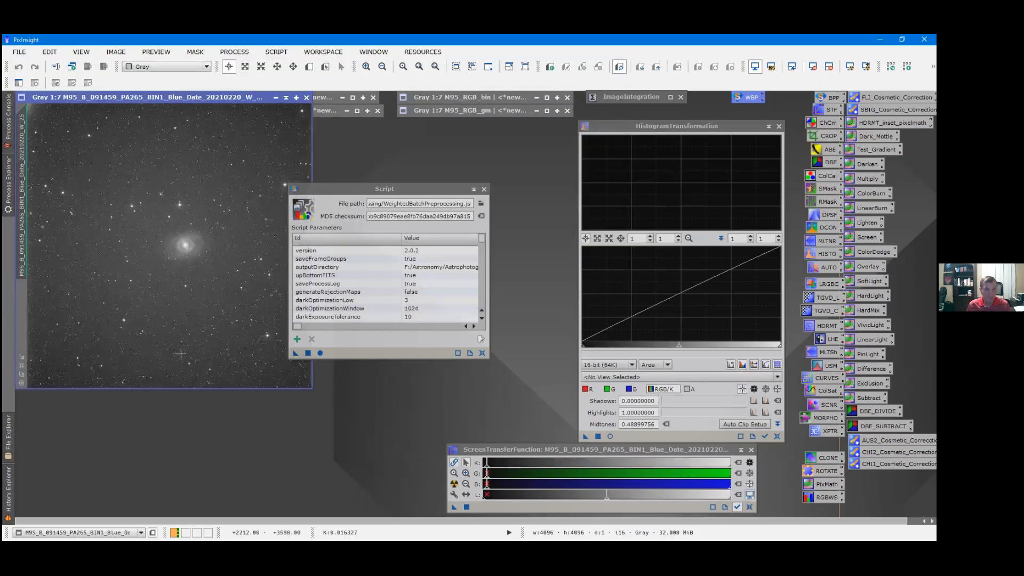
scroll(182, 242, "up", 9)
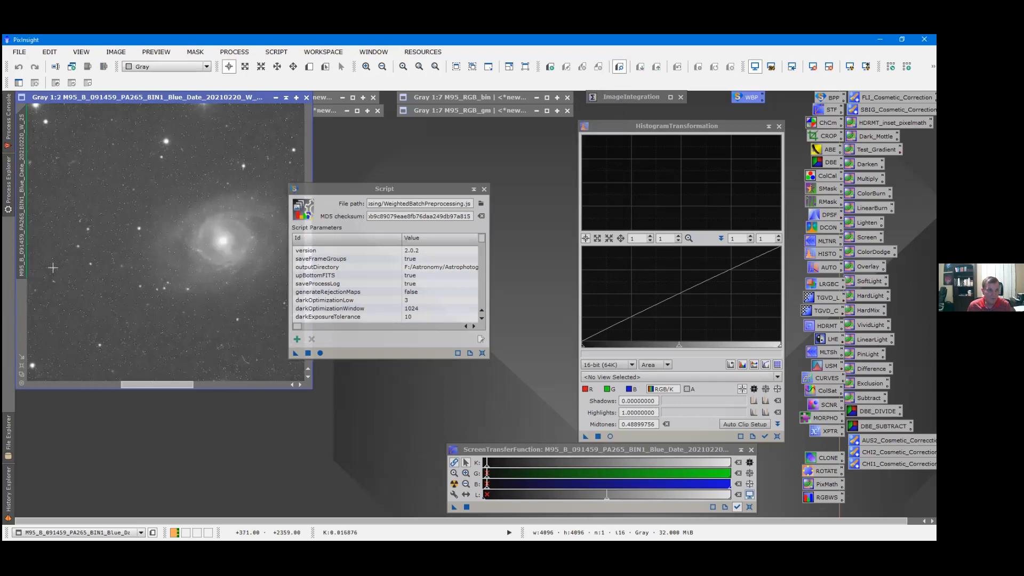
Examine the raw Blue frame's background for hot pixels, streaks and column defects at 4:1 and 2:1 magnification, and close the frame
left_click_drag(157, 384, 101, 377)
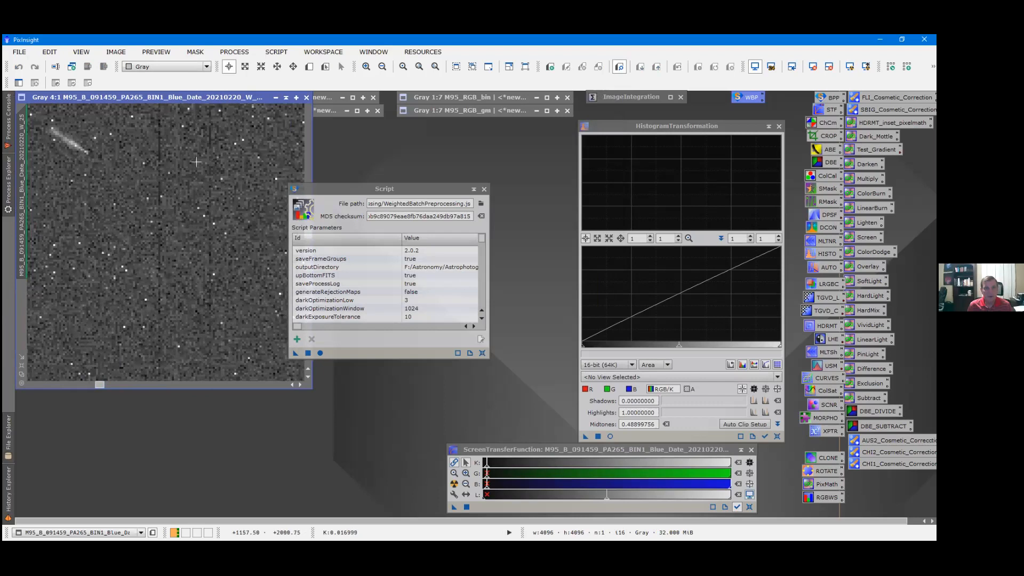
scroll(203, 246, "down", 1)
scroll(203, 246, "down", 1)
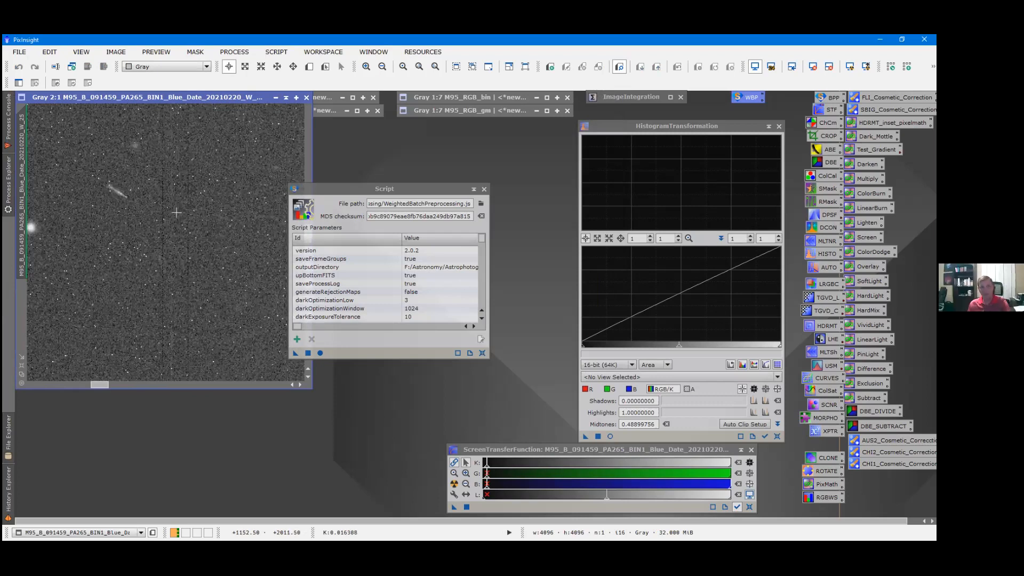
left_click_drag(104, 386, 62, 386)
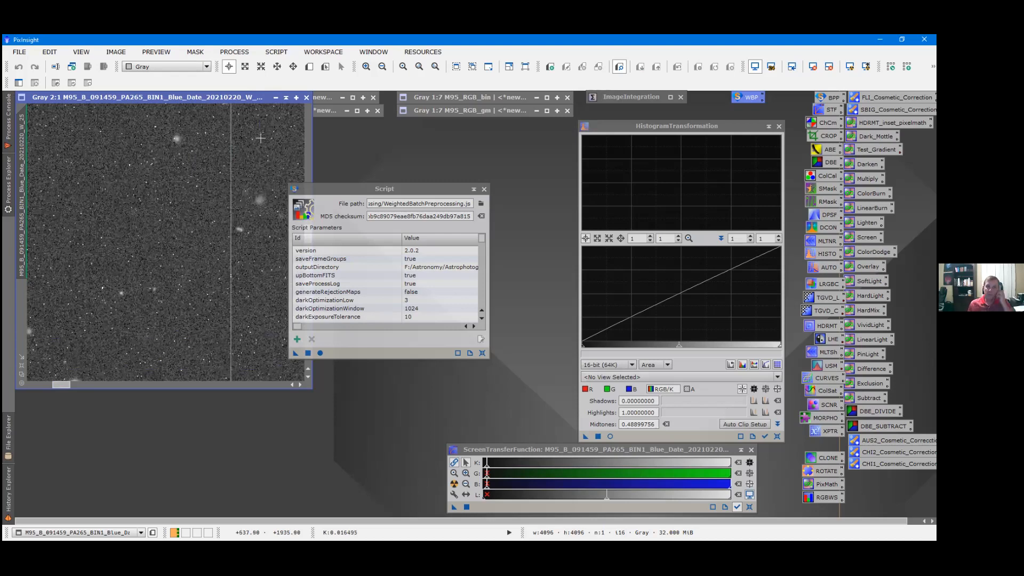
left_click(306, 98)
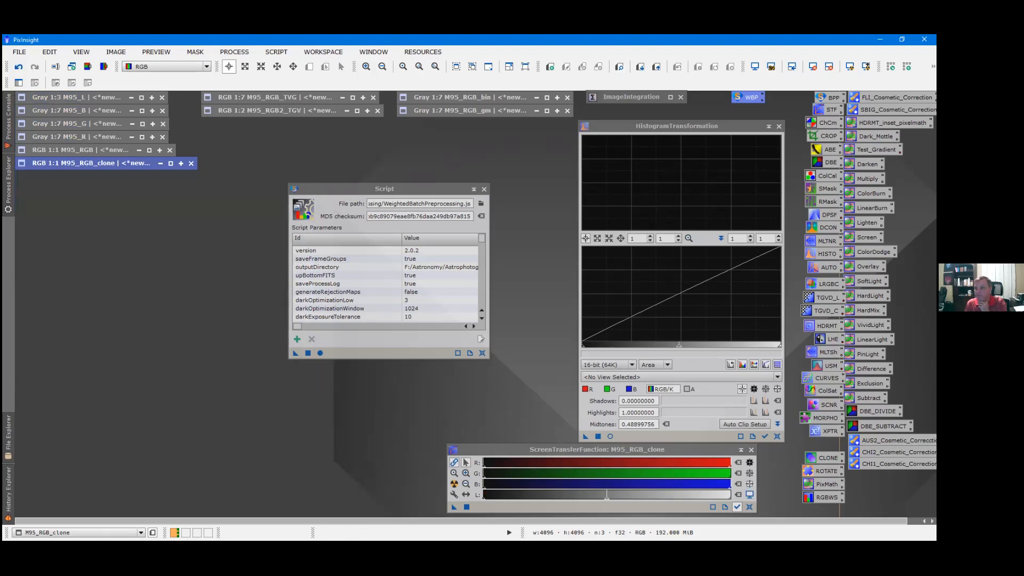
Open the FLI_Cosmetic_Correction process, view its defect list of columns, and close it
left_click_drag(892, 97, 830, 78)
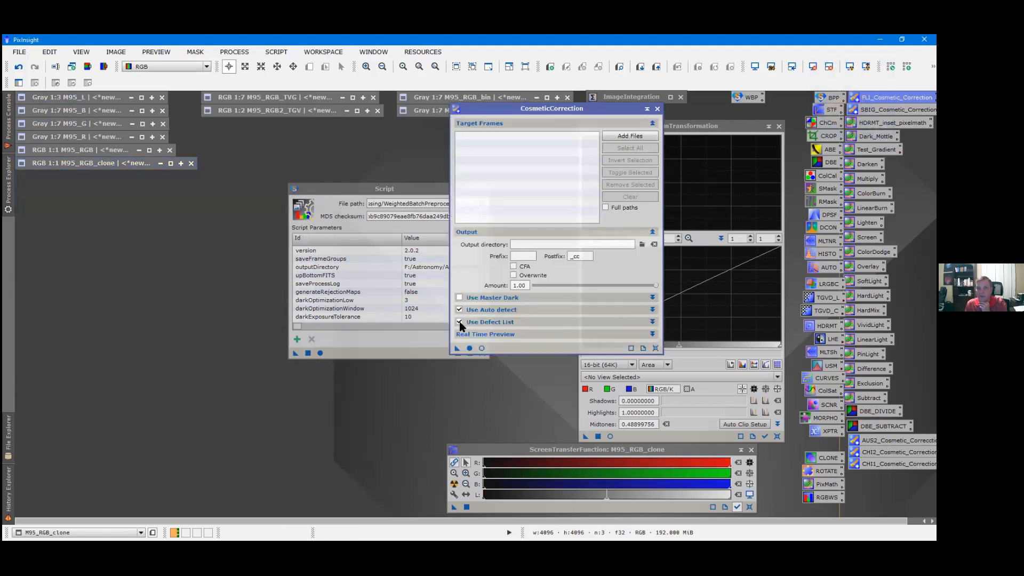
left_click(651, 322)
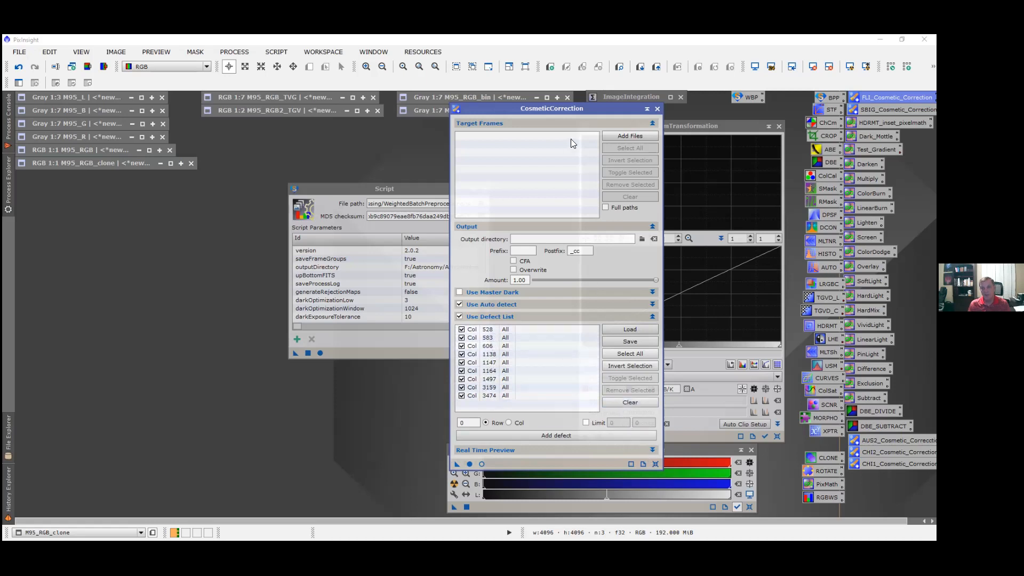
left_click(657, 110)
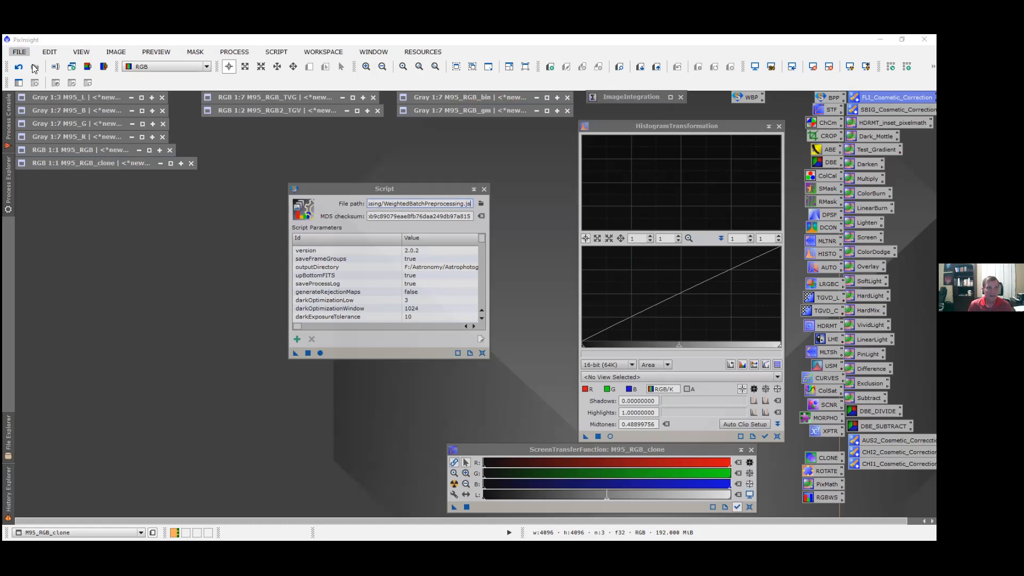
Open the registered Blue frame M95_B-091459 from the WBP_Registration/registered/Blue folder inside WVAC_Tutorial's Lights folder
left_click(19, 52)
left_click(106, 101)
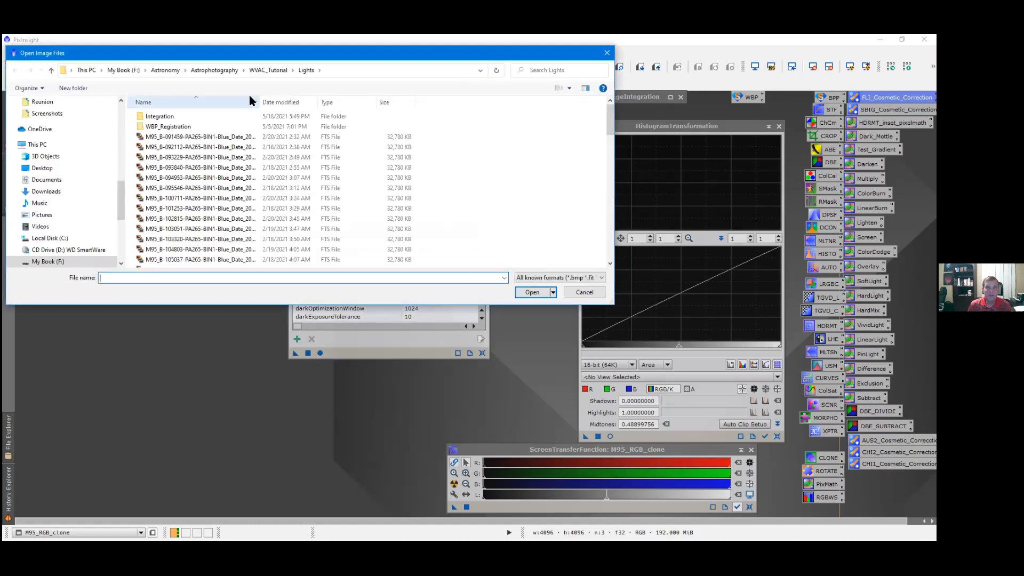
left_click(268, 70)
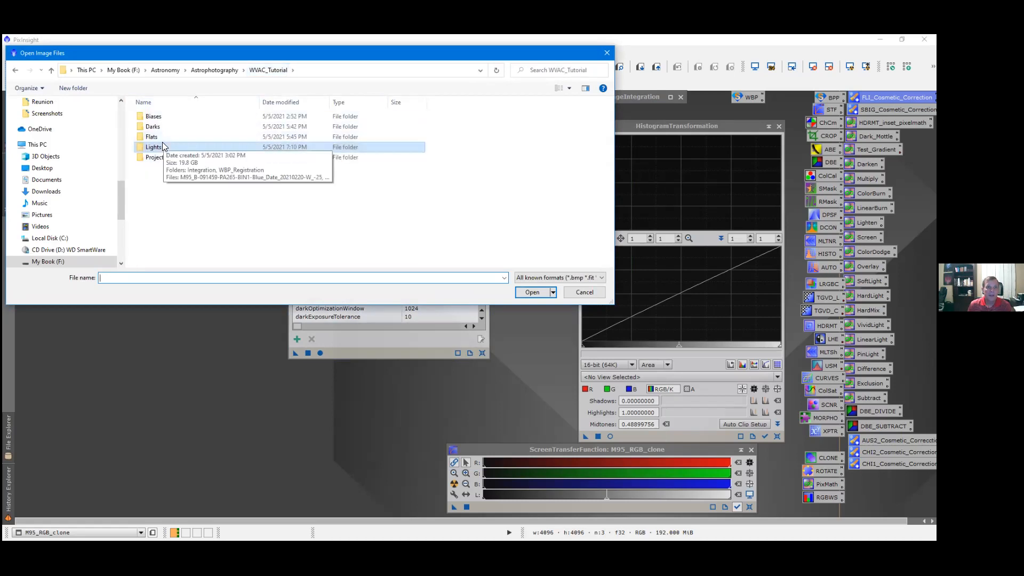
double_click(162, 145)
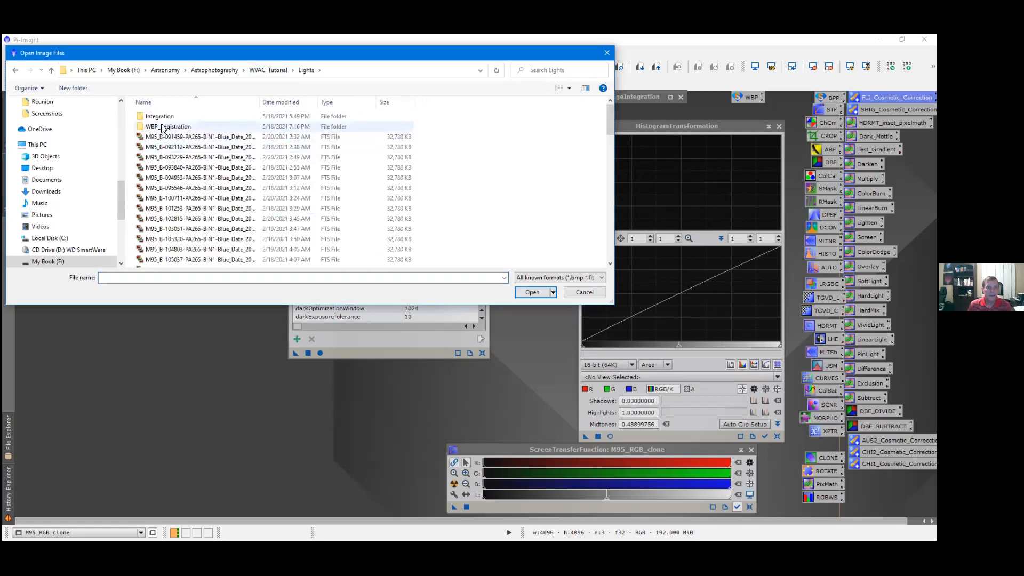
double_click(162, 126)
double_click(157, 146)
double_click(163, 119)
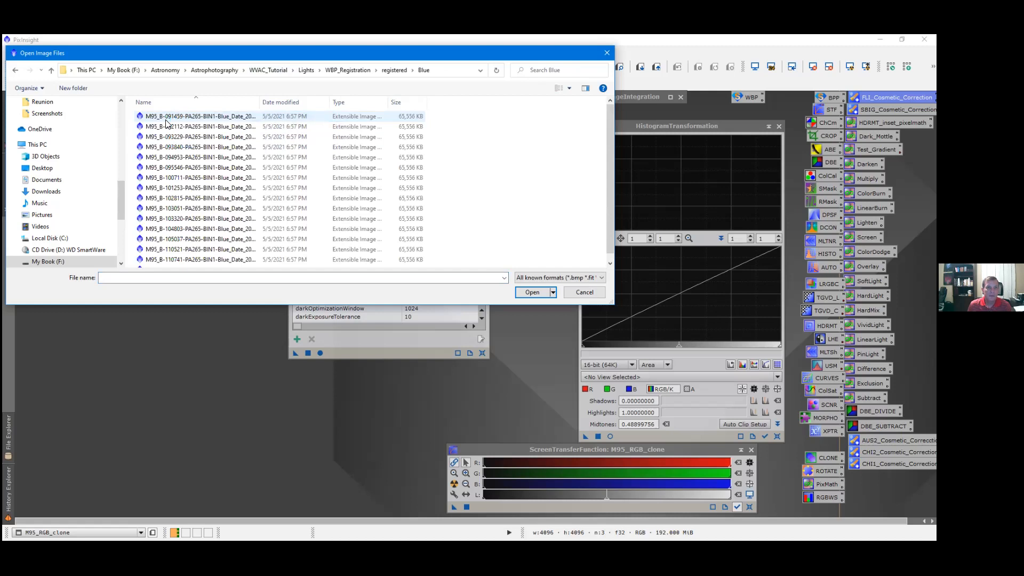
double_click(165, 117)
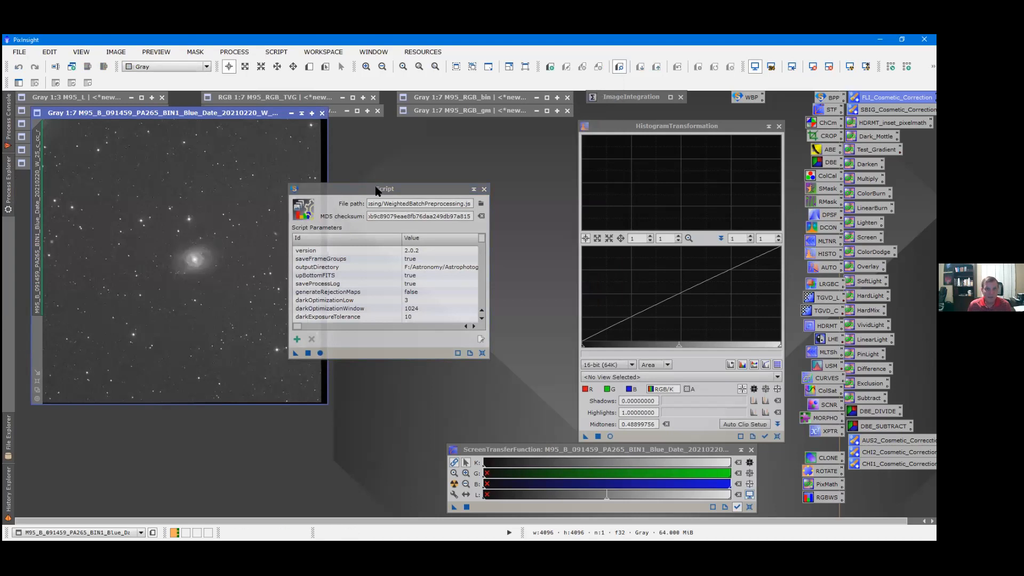
Move the Script window clear of the registered Blue frame, inspect the frame at 1:5 magnification, and close it
left_click_drag(376, 191, 448, 162)
scroll(189, 238, "up", 2)
left_click_drag(192, 400, 59, 368)
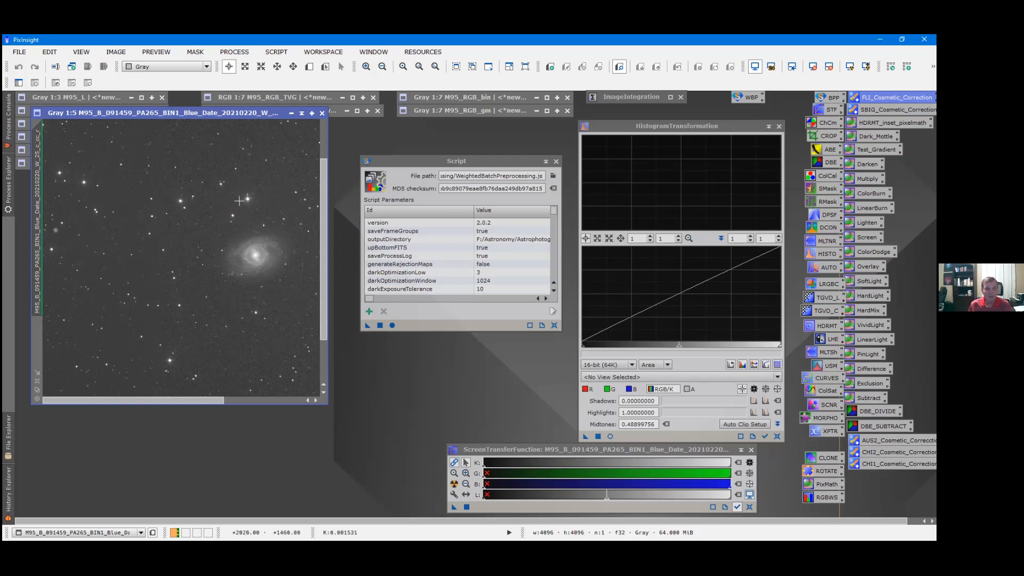
left_click(322, 113)
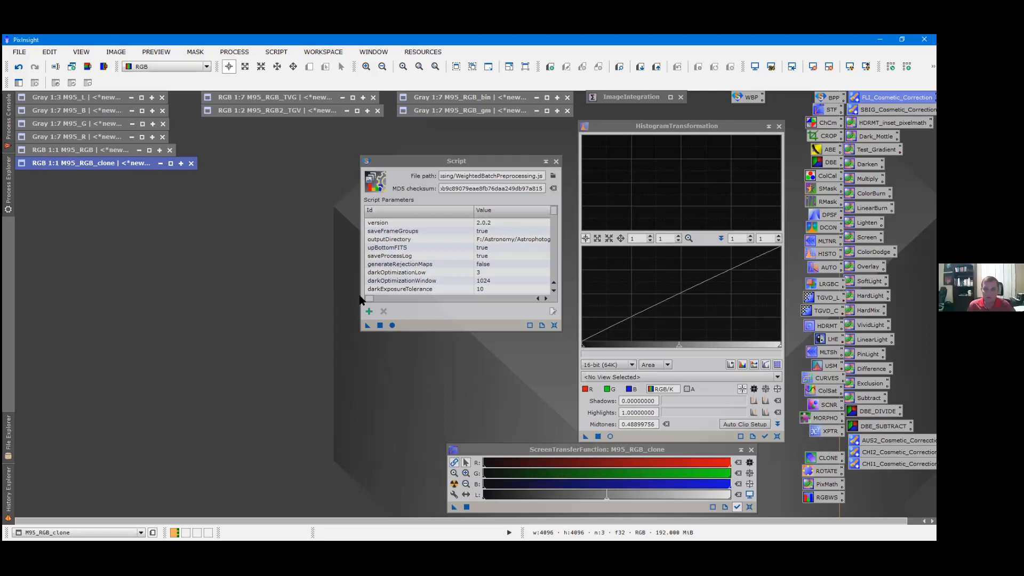
Relaunch the Weighted Batch Preprocessing script to review the light frames' settings, and exit it without running
left_click(392, 325)
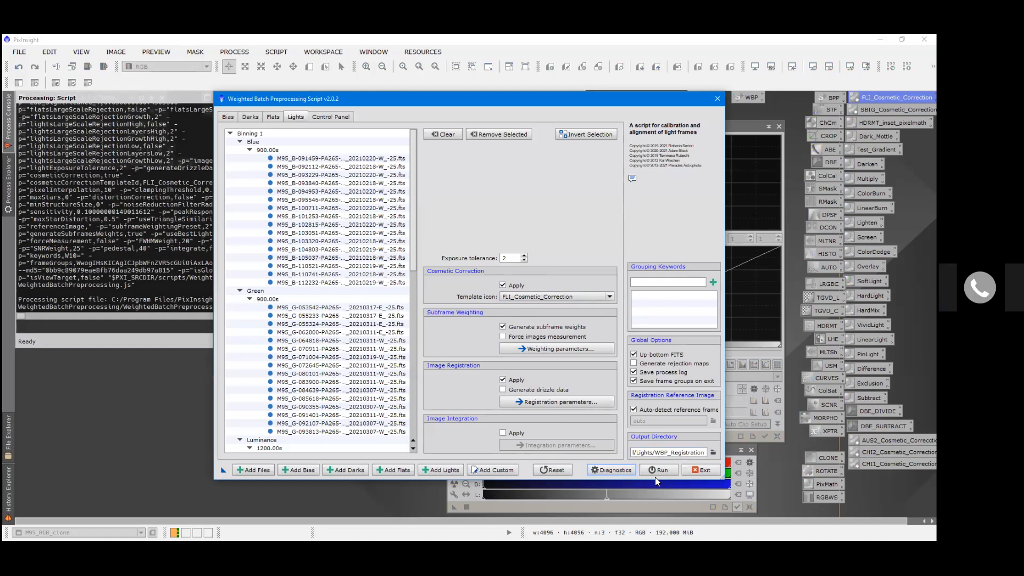
left_click(687, 470)
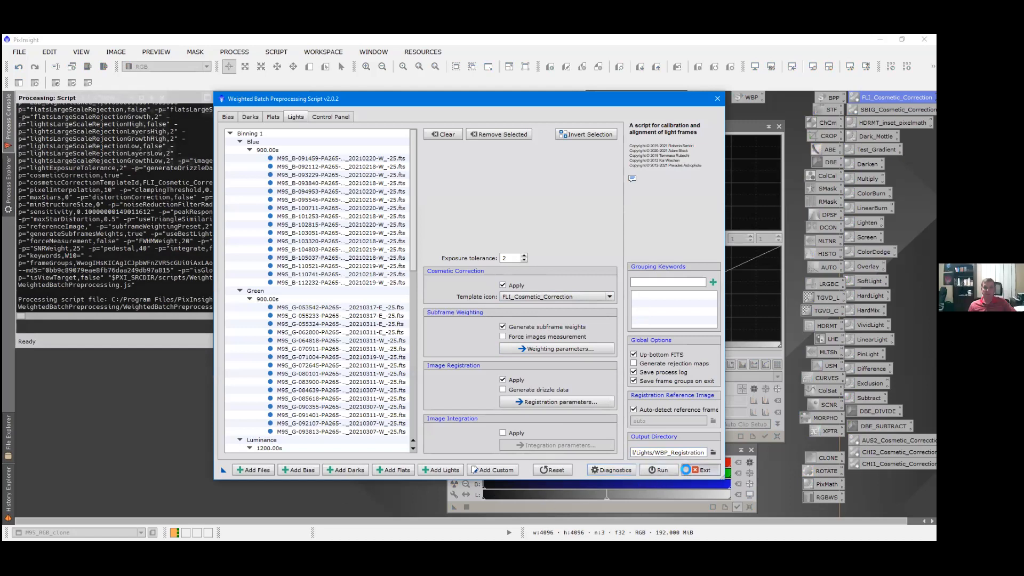
left_click(491, 306)
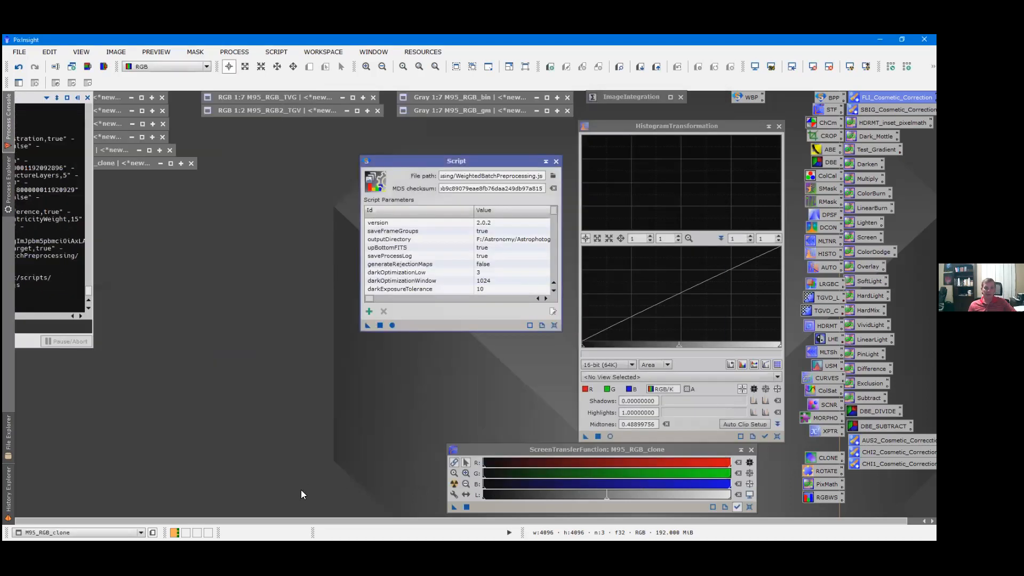
Open the registered Luminance frame M95_L-083319 from the registered/Luminance folder, inspect its alignment, and close it
left_click(19, 52)
left_click(36, 68)
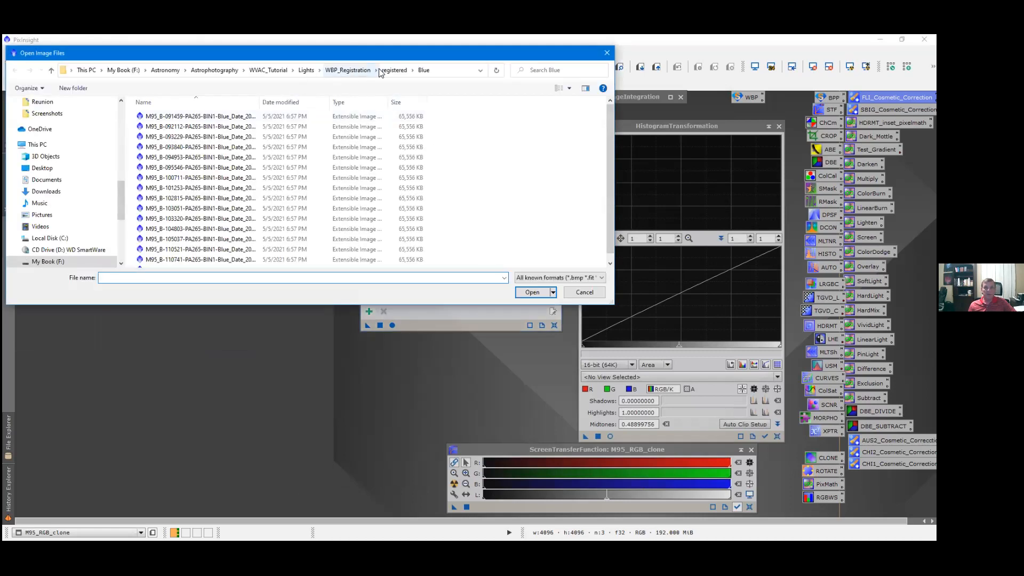
left_click(385, 70)
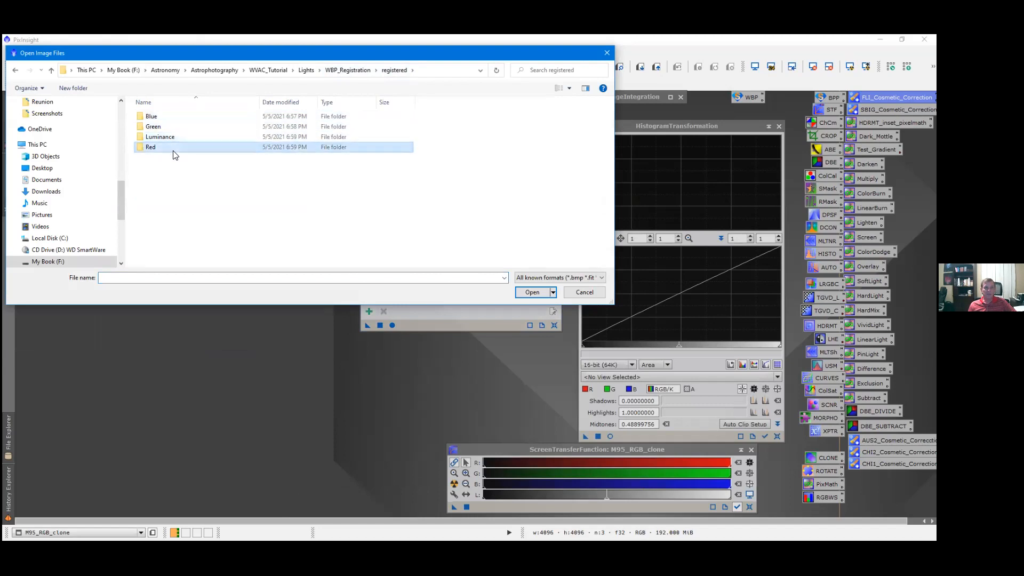
double_click(174, 137)
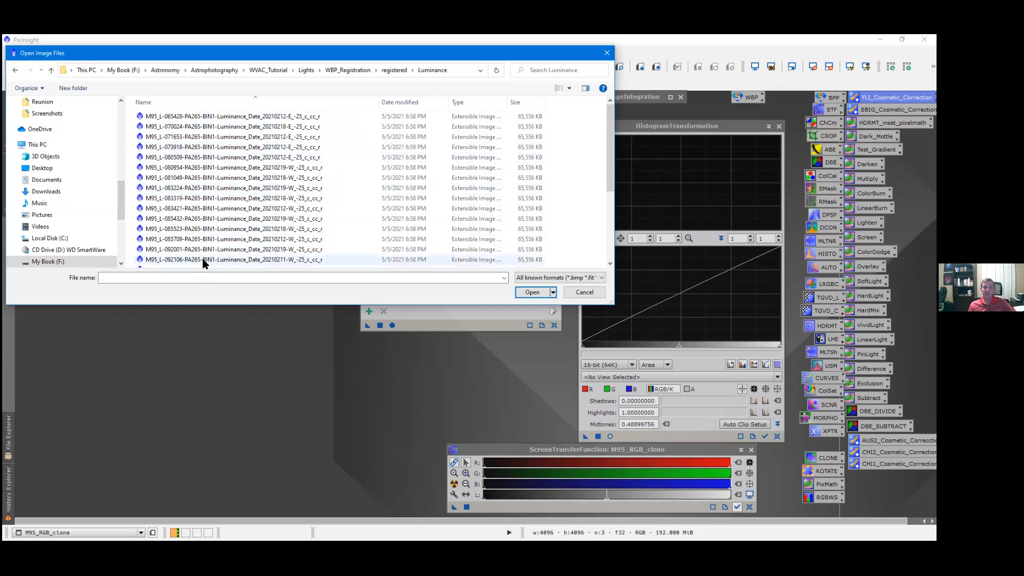
left_click(230, 198)
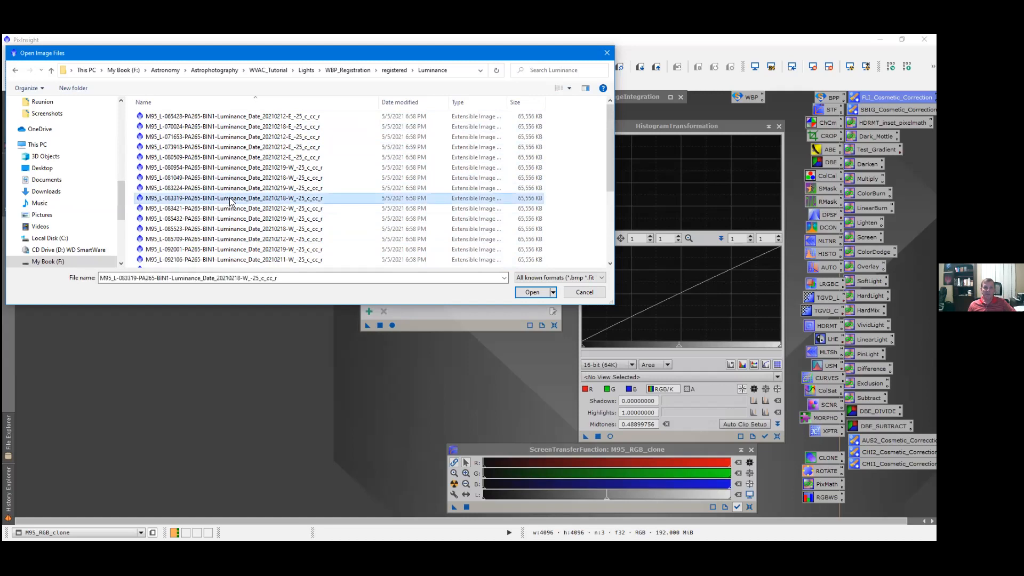
key("Return")
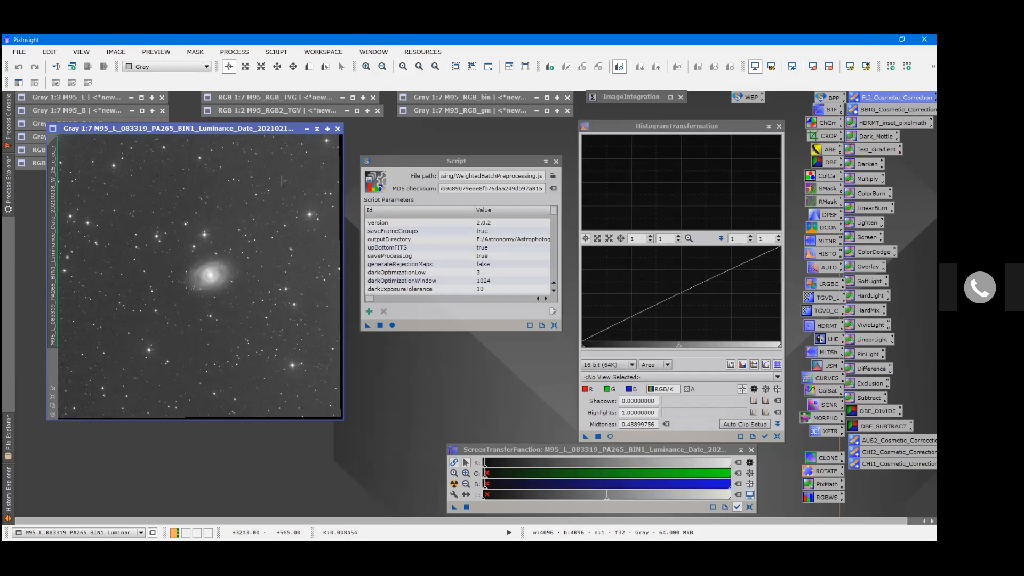
left_click(337, 128)
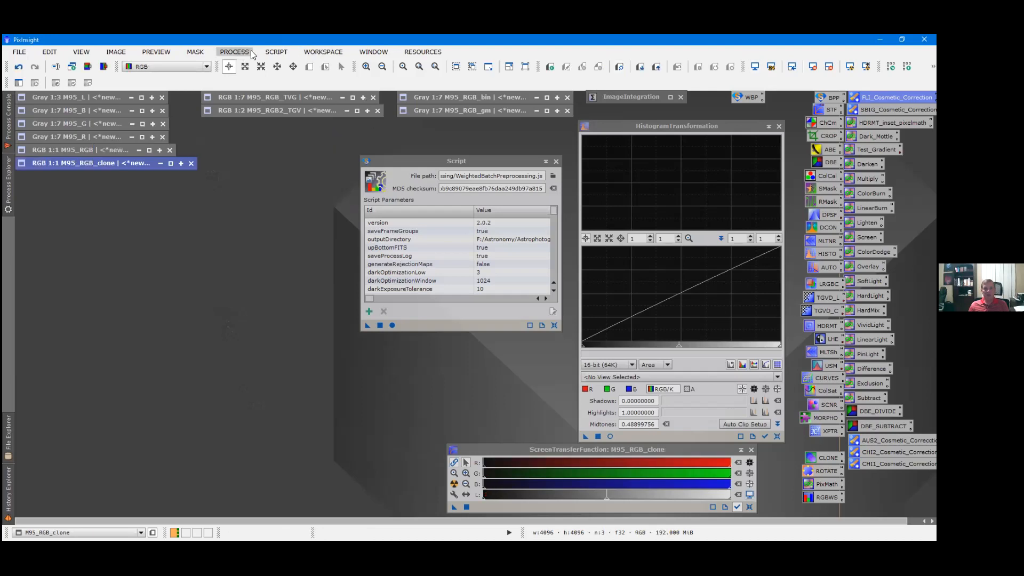
Open the ImageIntegration process and clear the Red frames from its input images
left_click(235, 51)
mouse_move(308, 44)
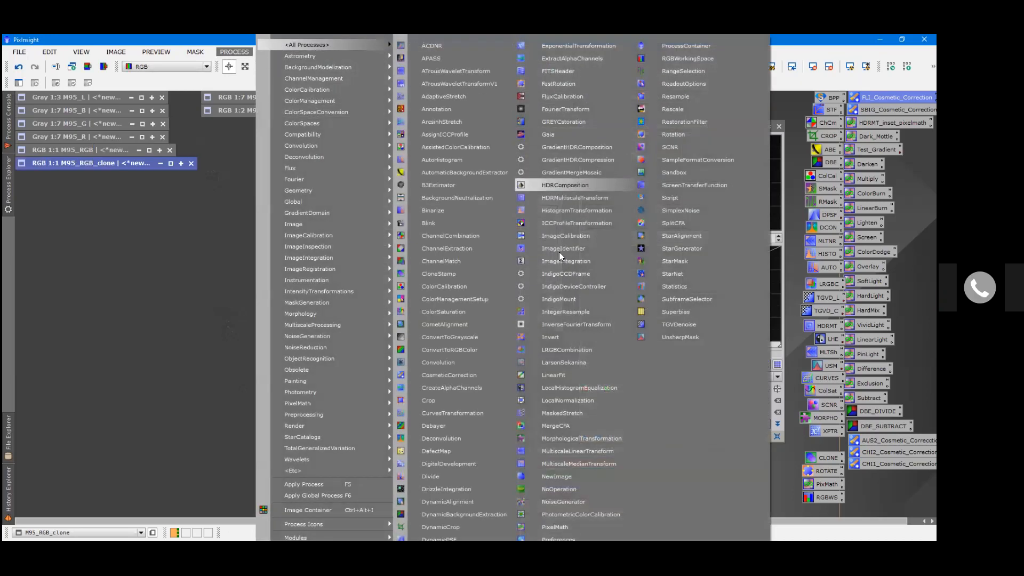
left_click(560, 260)
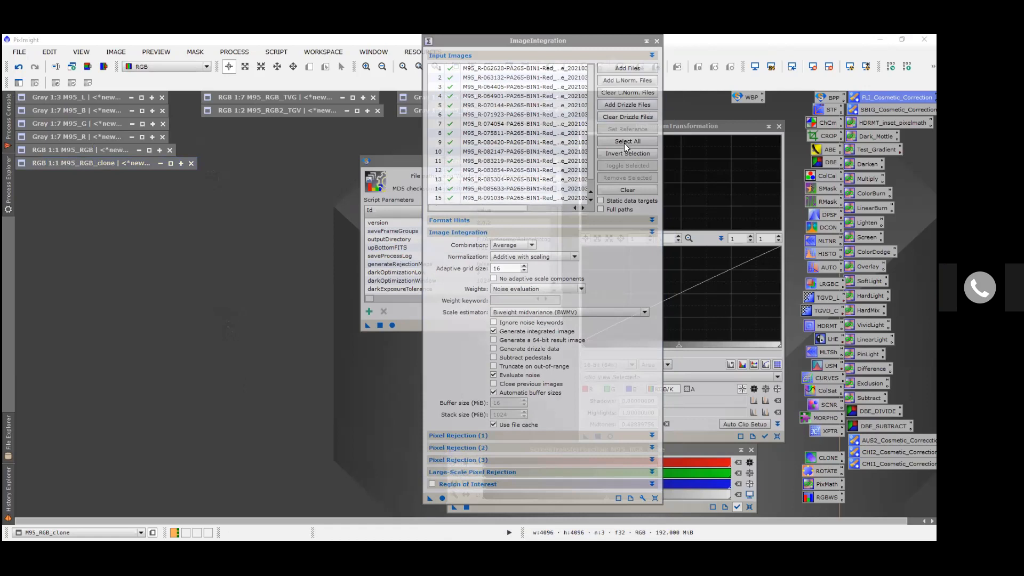
left_click(618, 189)
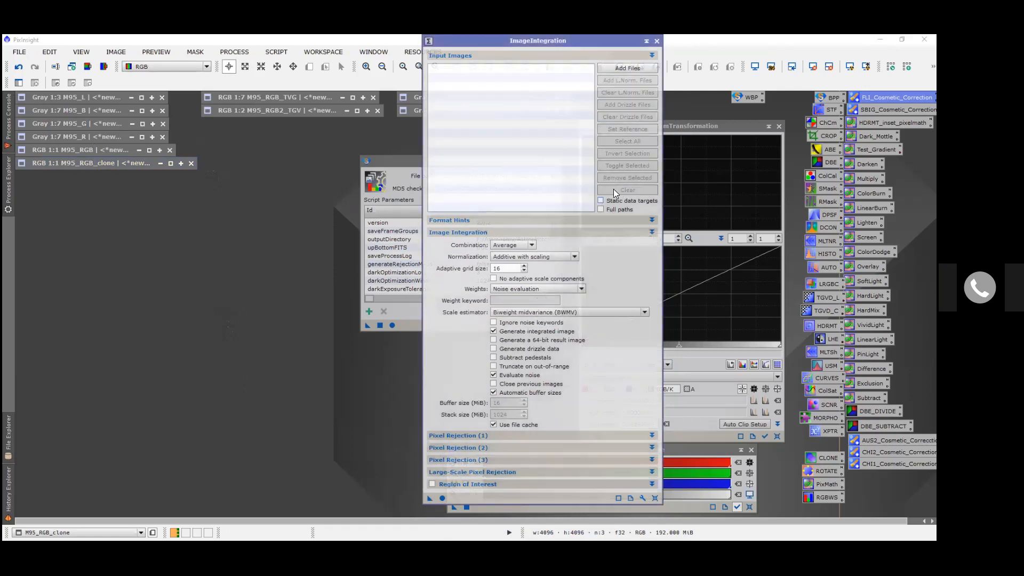
Add all registered Luminance frames from WVAC_Tutorial/Lights/WBP_Registration/registered/Luminance as the integration's input images
left_click(626, 68)
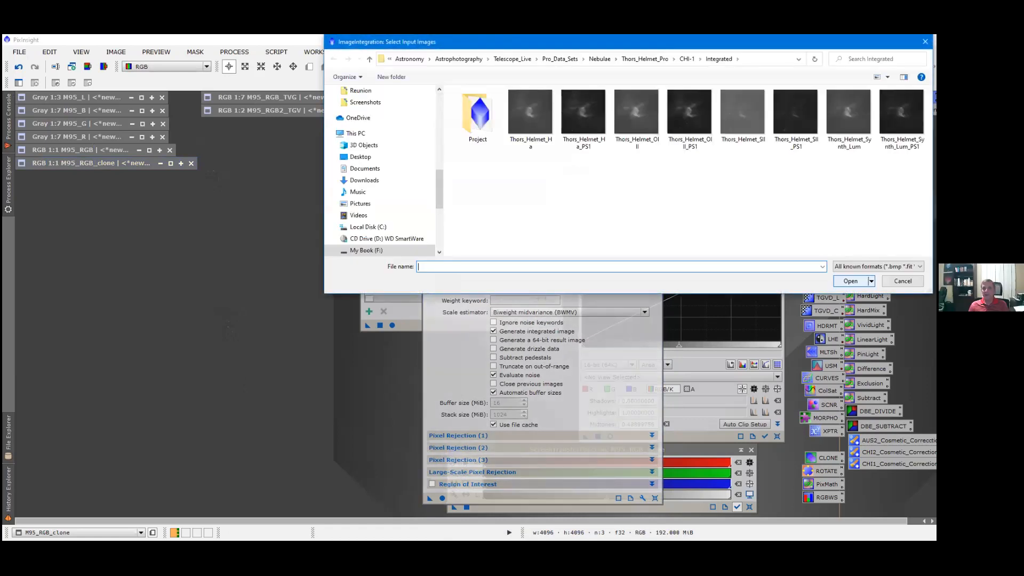
left_click(458, 59)
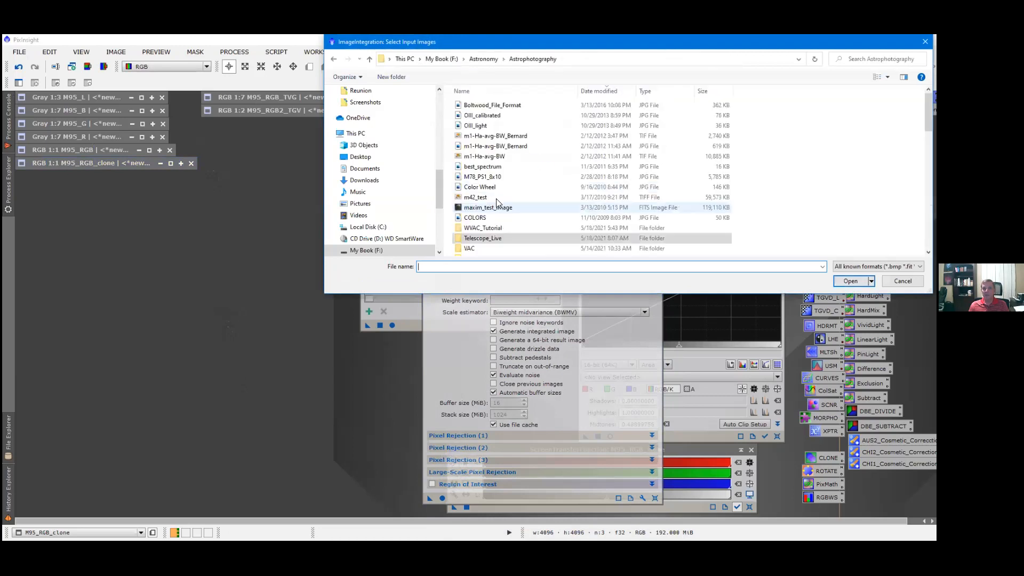
double_click(480, 228)
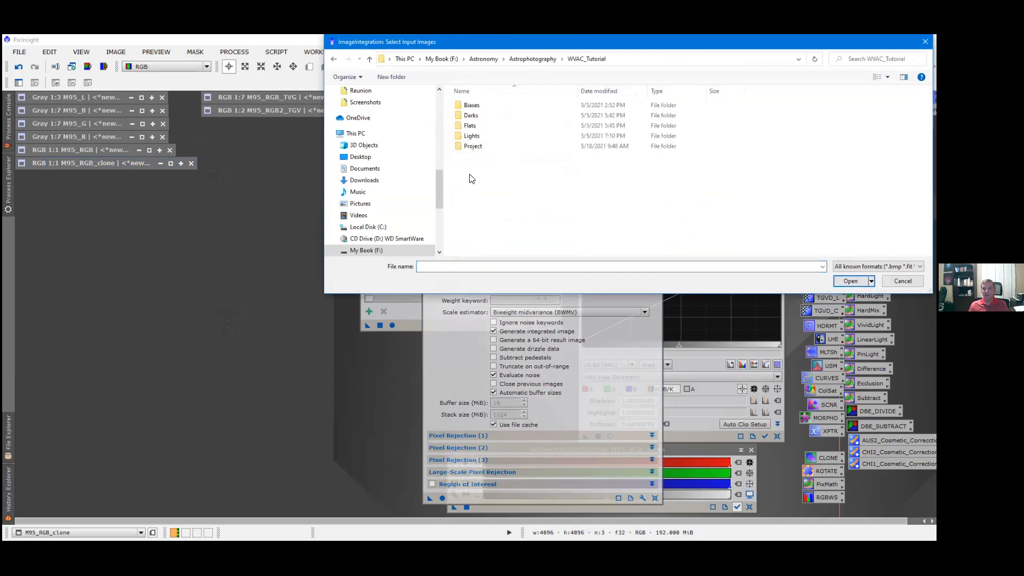
left_click(470, 137)
double_click(470, 137)
double_click(472, 115)
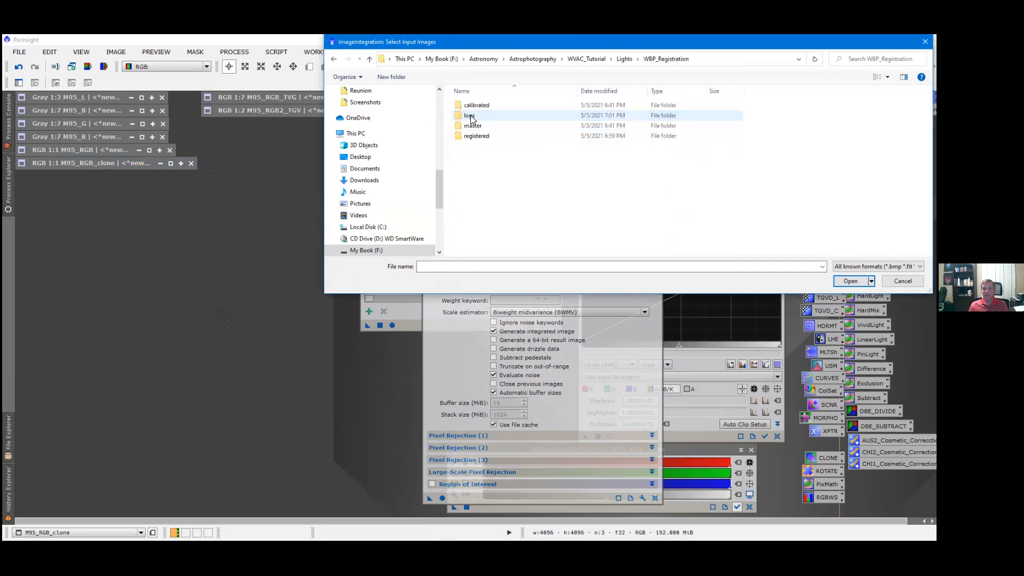
left_click(473, 137)
double_click(474, 138)
left_click(472, 128)
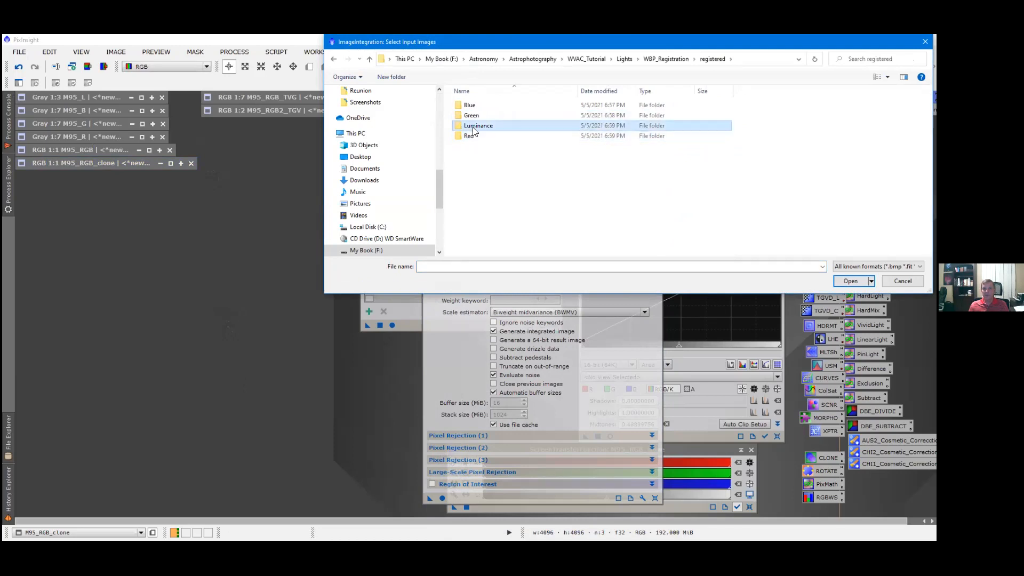
double_click(473, 128)
key("ctrl+a")
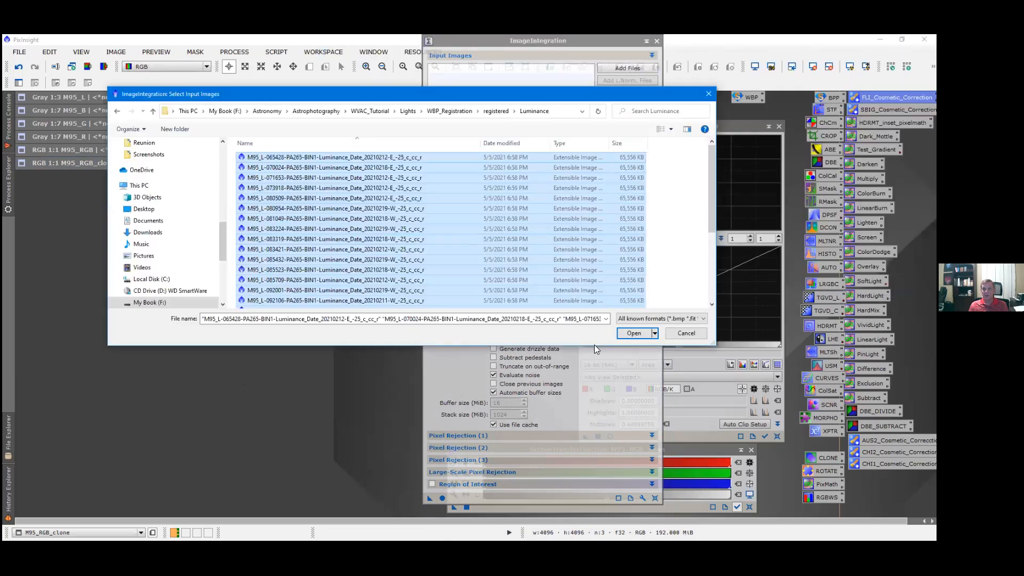
left_click(629, 333)
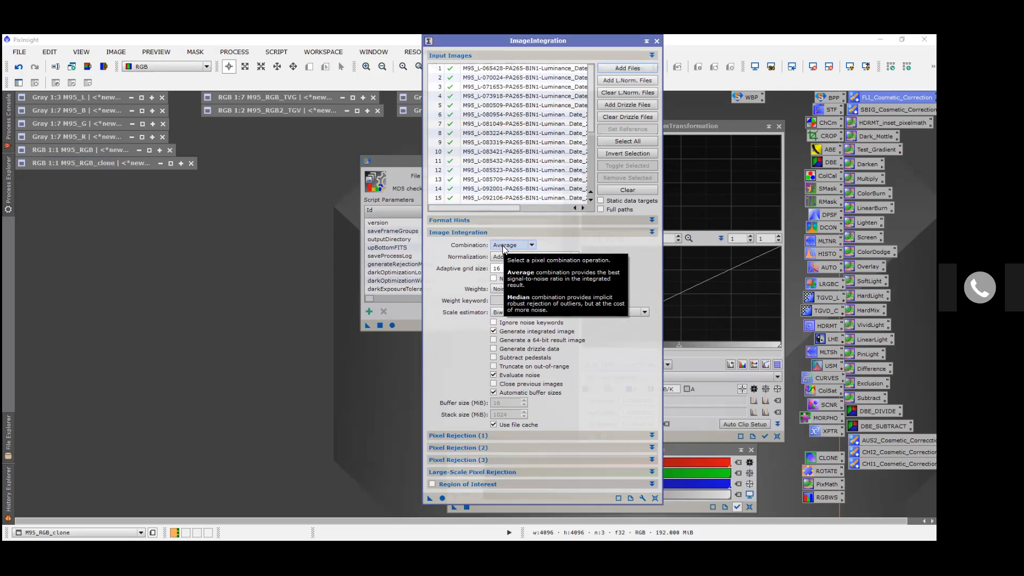
Expand the first pixel rejection section of ImageIntegration and review its rejection algorithm setting
left_click(540, 436)
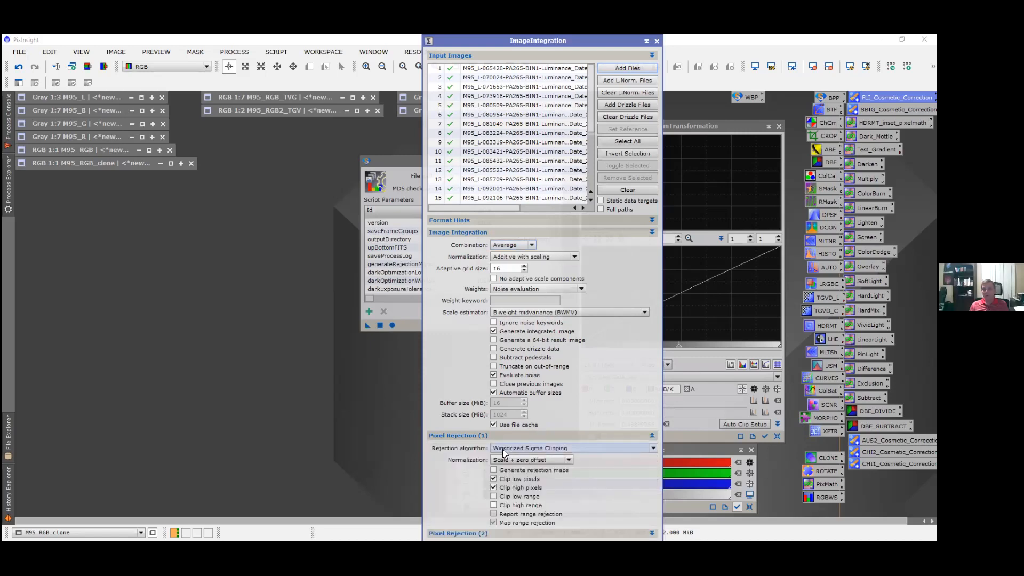
mouse_move(547, 448)
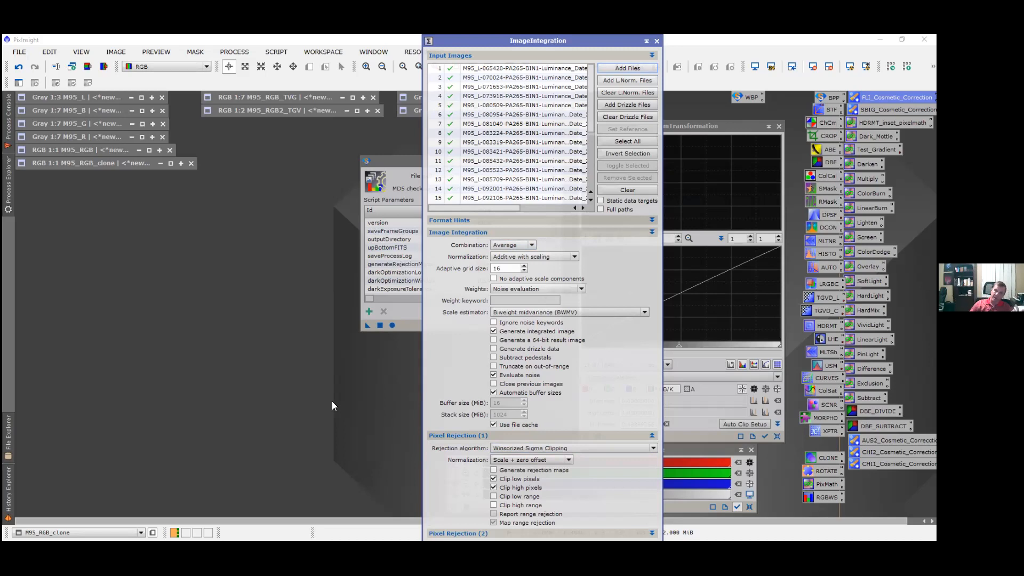
Review the sigma low and sigma high clipping limits in ImageIntegration's second pixel rejection section
left_click(653, 436)
left_click(652, 448)
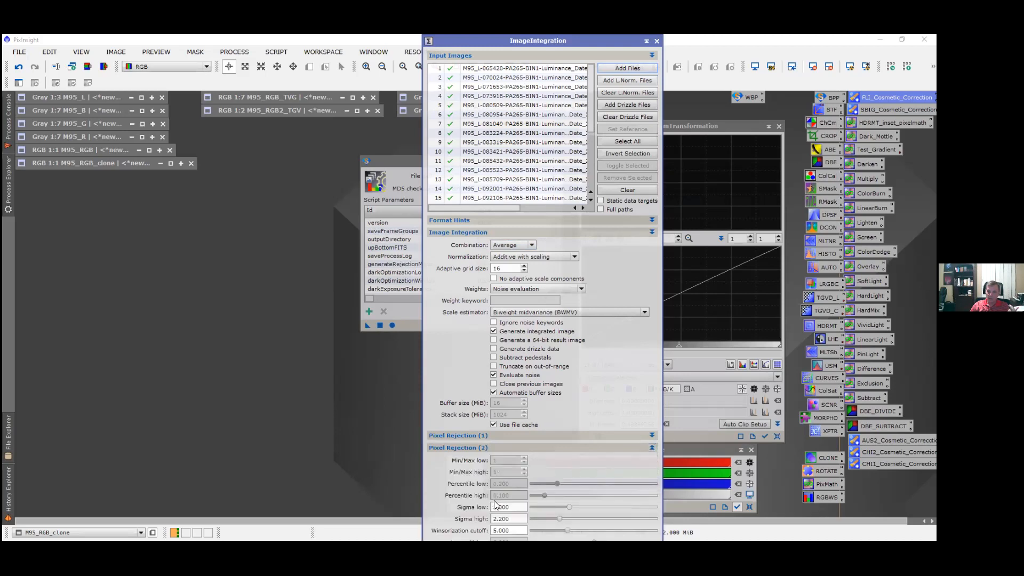
left_click_drag(517, 505, 468, 521)
left_click(651, 448)
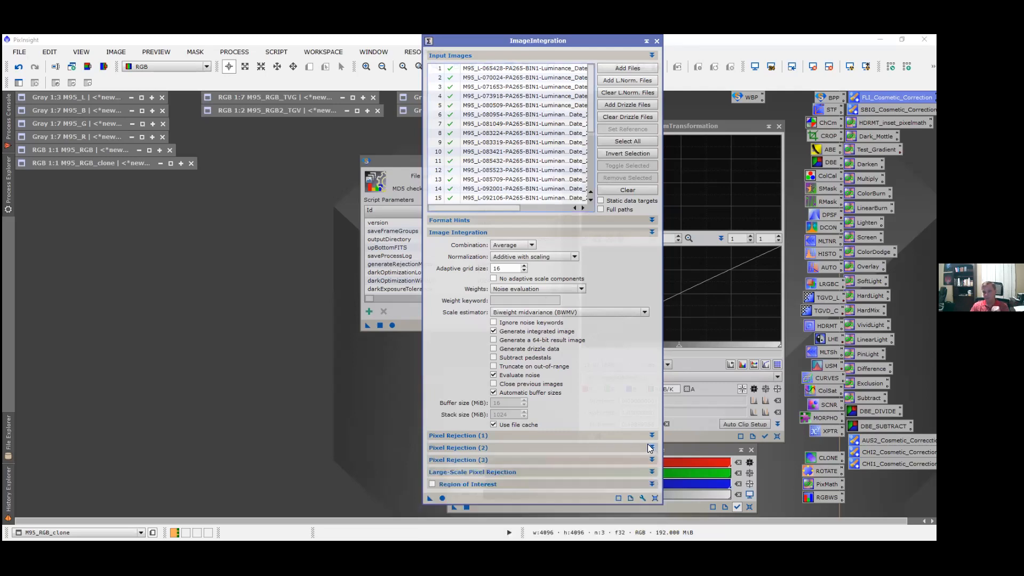
Integrate the registered Luminance frames, auto-stretch the display of the resulting image, and shade the ImageIntegration window
left_click(443, 497)
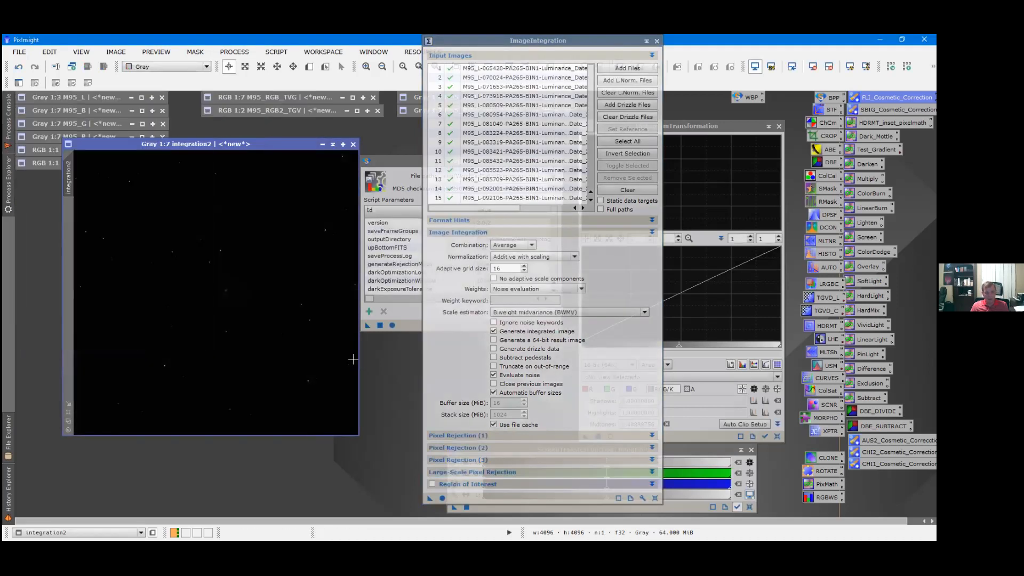
key("ctrl+a")
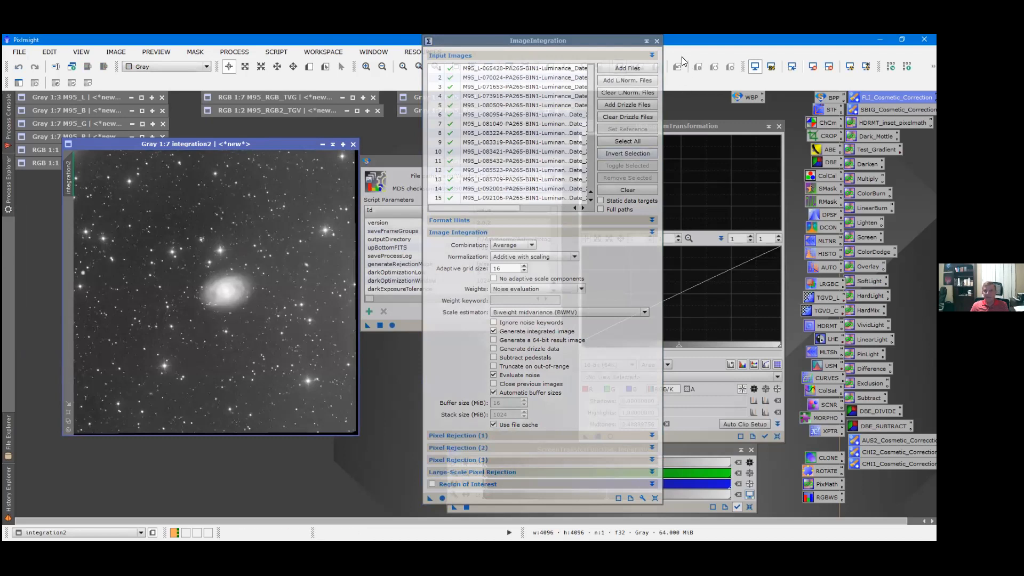
left_click(647, 41)
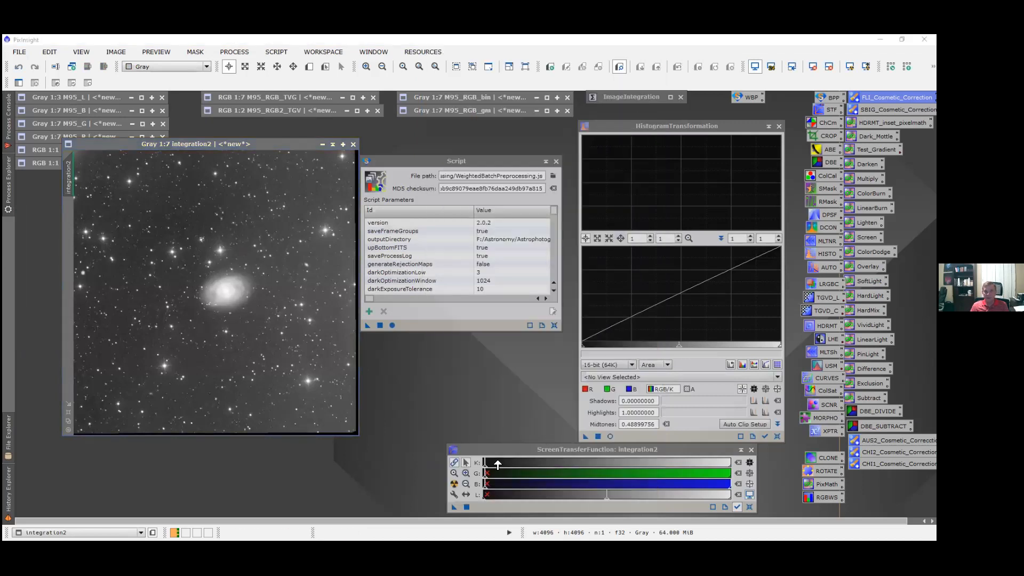
Try a darker screen stretch on integration2 while inspecting the galaxy's spiral structure at 1:1, and reset the screen transfer function
left_click_drag(498, 465, 519, 464)
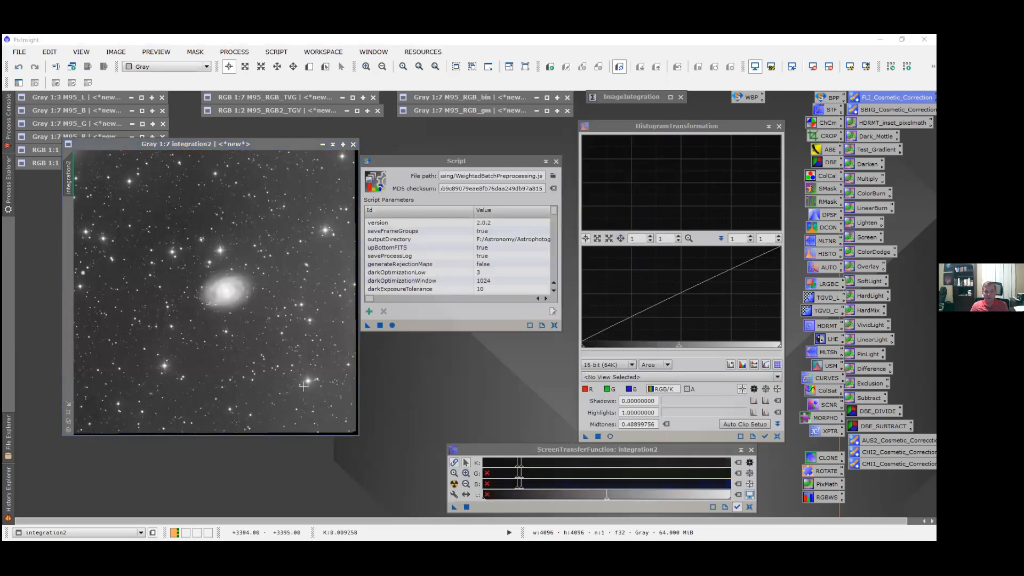
scroll(303, 386, "up", 3)
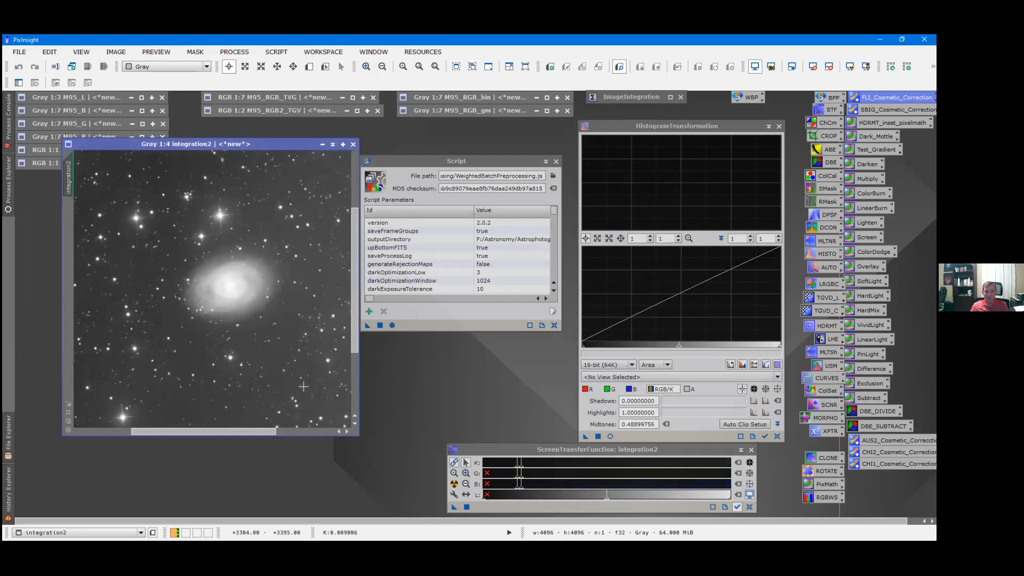
left_click(525, 466)
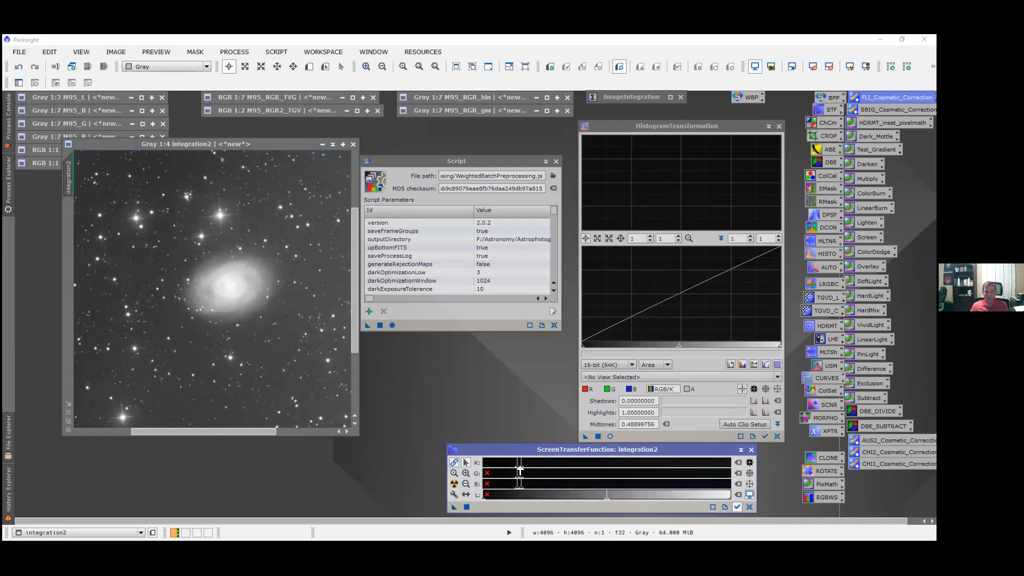
left_click_drag(520, 470, 538, 470)
scroll(234, 352, "up", 3)
mouse_move(215, 431)
left_mouse_down()
mouse_move(238, 431)
mouse_move(221, 433)
mouse_move(217, 418)
left_mouse_up()
scroll(219, 413, "down", 1)
scroll(219, 413, "up", 1)
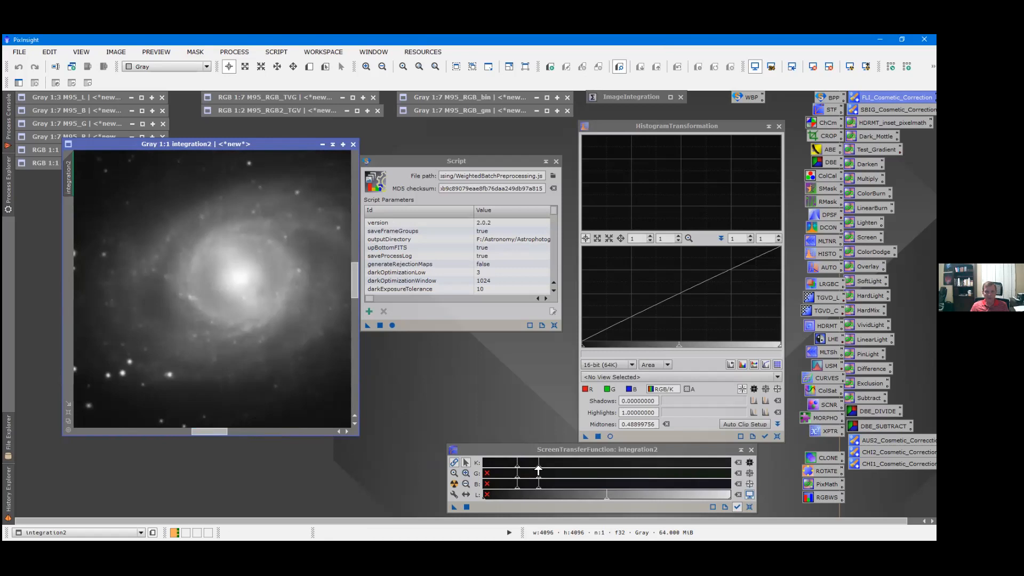
left_click_drag(539, 470, 513, 469)
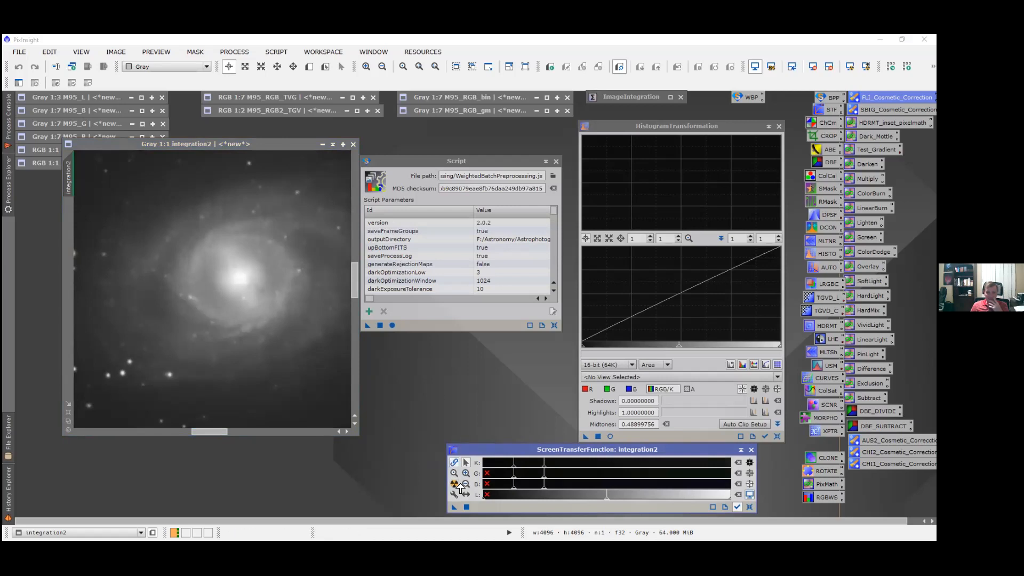
left_click(749, 507)
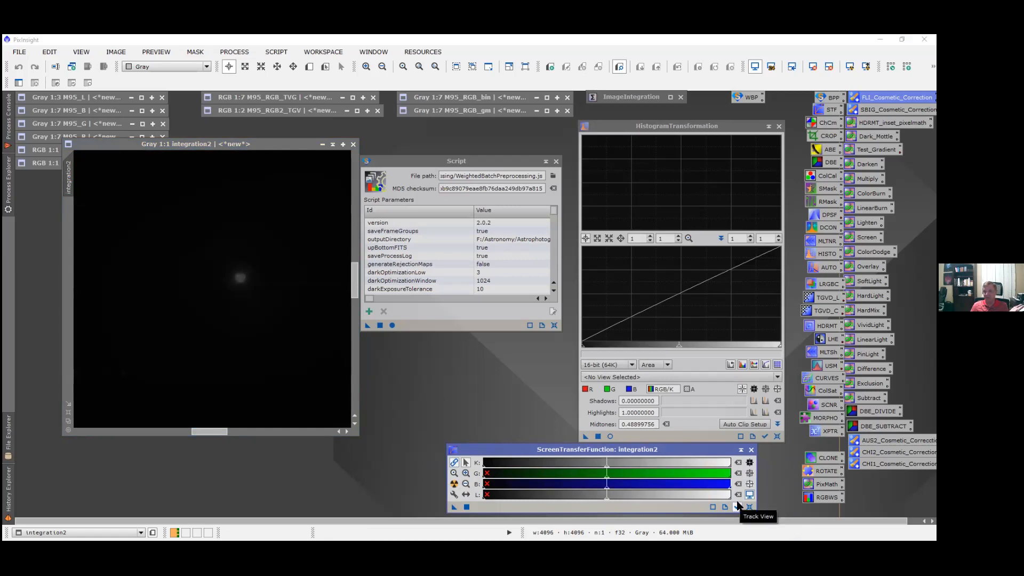
Auto-stretch integration2's display and fine-tune the screen transfer function to shadows about 0.0082 and midtones about 0.0056
left_click(454, 483)
left_click_drag(511, 468, 559, 469)
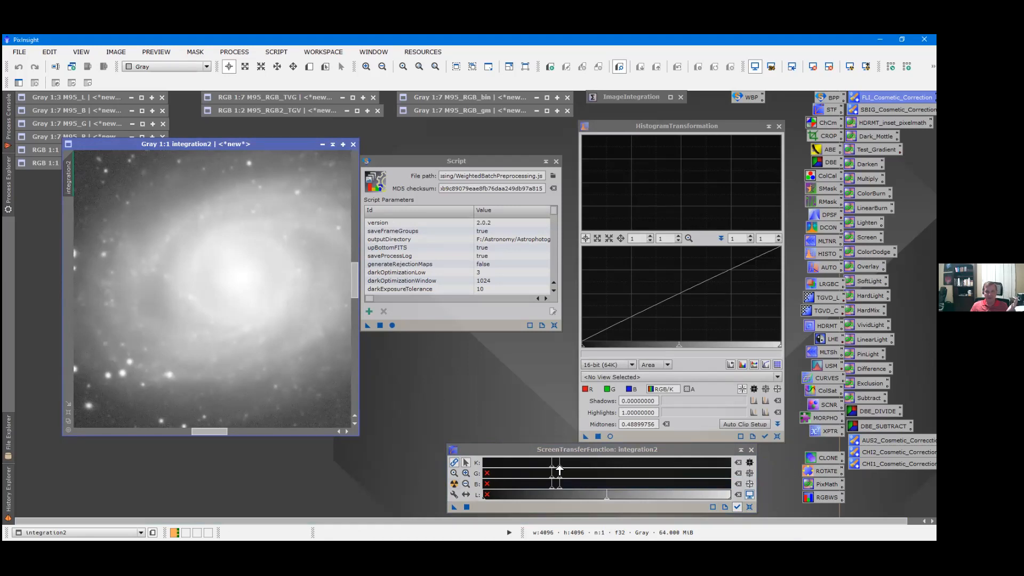
left_click_drag(559, 470, 596, 469)
mouse_move(551, 469)
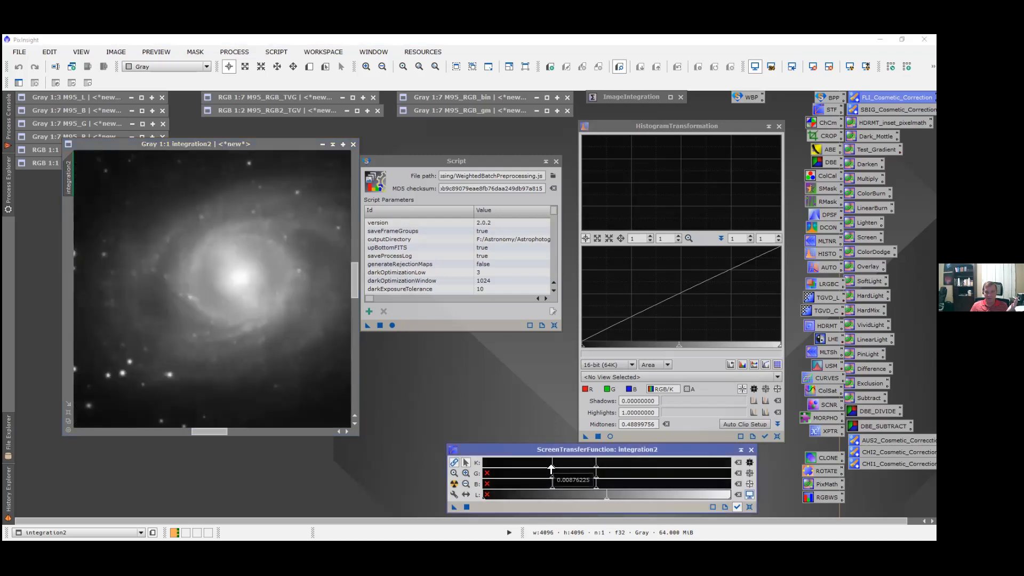
left_click_drag(551, 468, 550, 468)
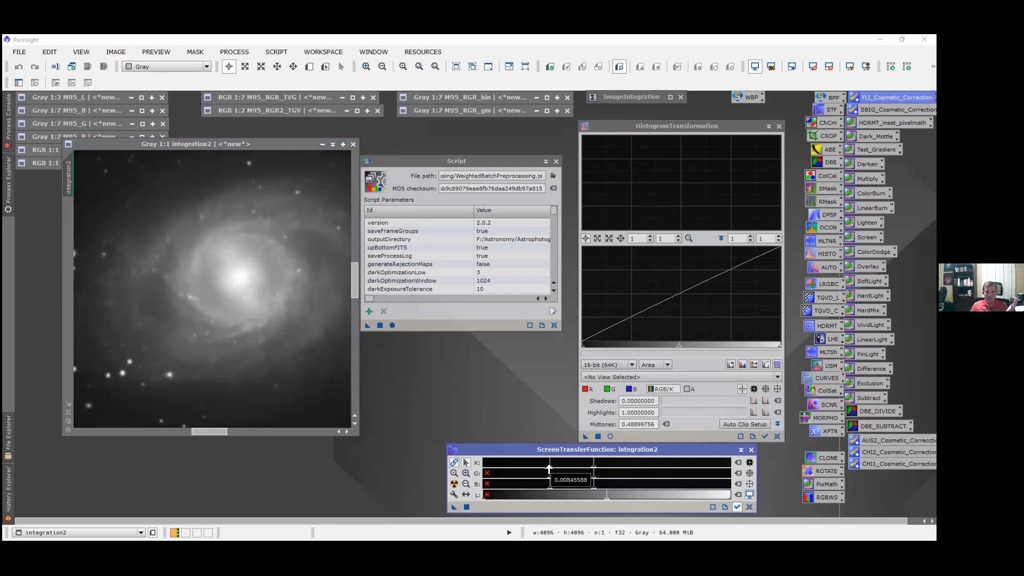
left_click_drag(549, 469, 548, 469)
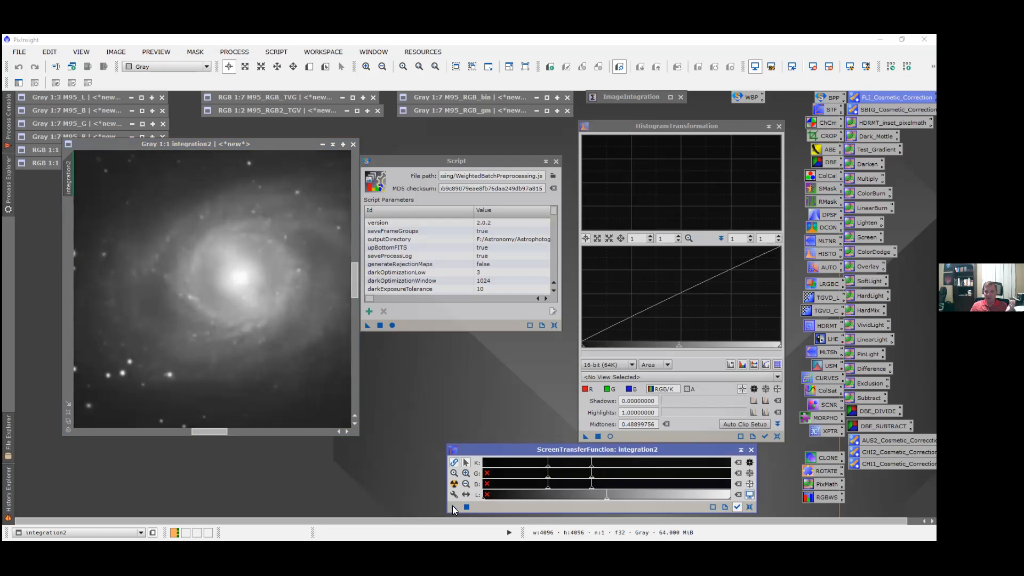
Transfer the screen stretch to HistogramTransformation, apply it permanently to integration2, and disable the screen transfer function
left_click_drag(623, 436, 622, 436)
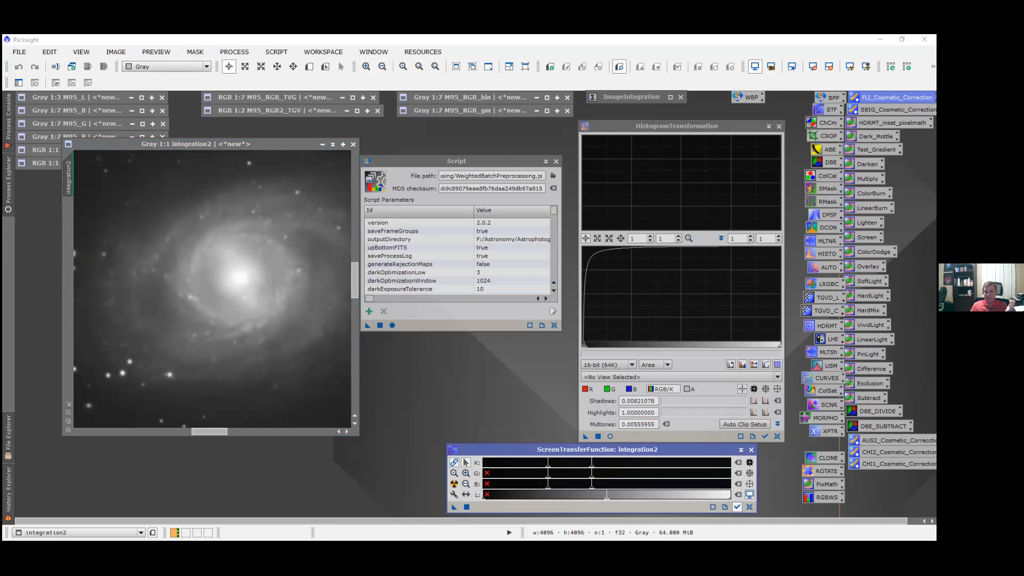
left_click_drag(584, 436, 197, 337)
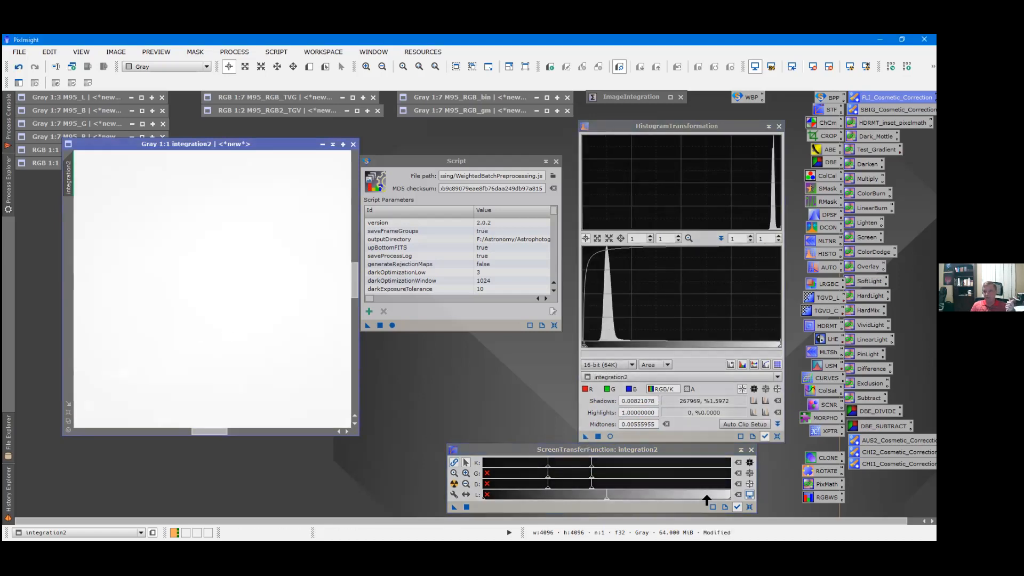
left_click(749, 495)
Reset HistogramTransformation, raise the shadows clipping point to about 0.044, and apply it to integration2
left_click(778, 436)
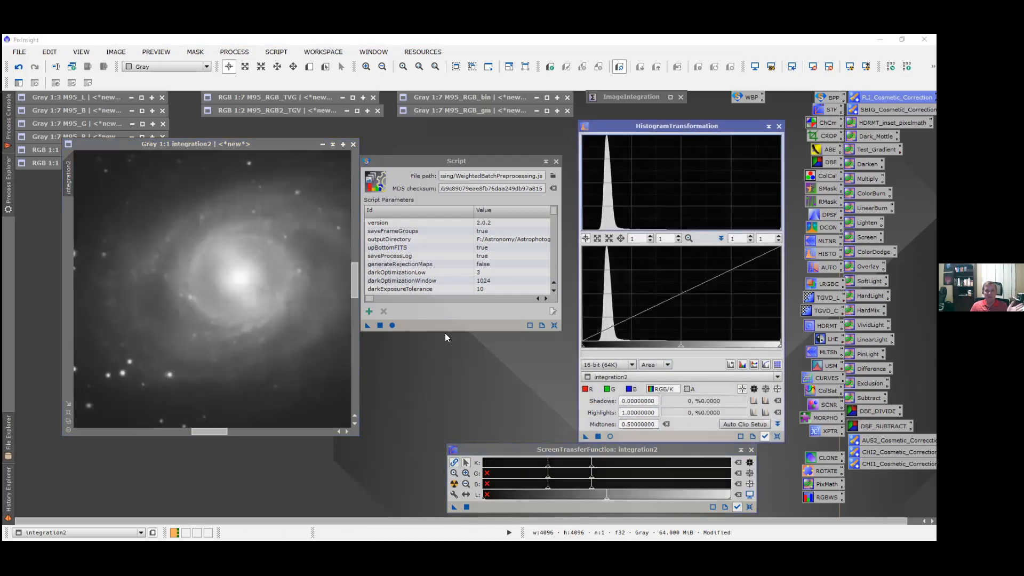
left_click_drag(581, 348, 591, 348)
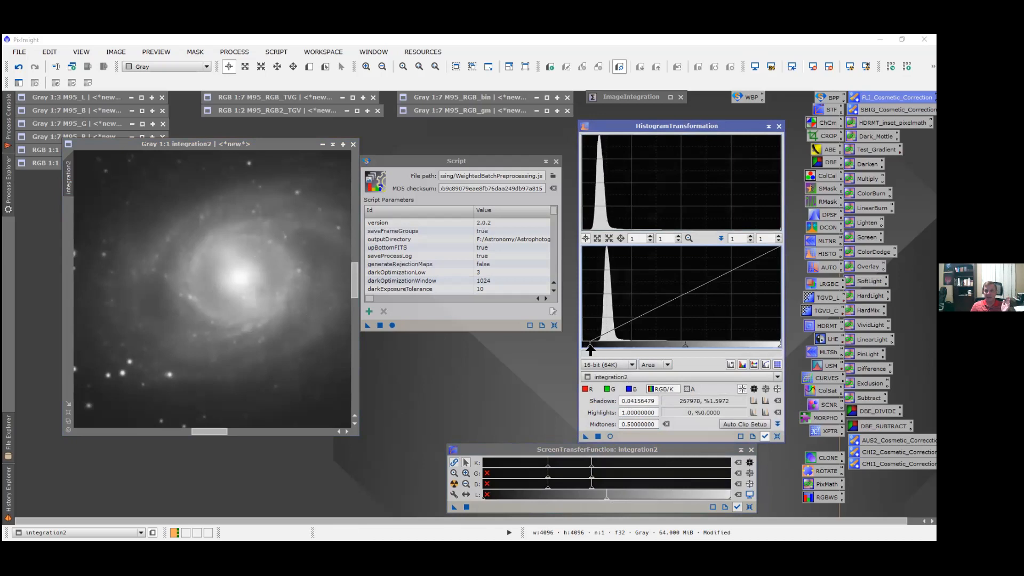
left_click(583, 435)
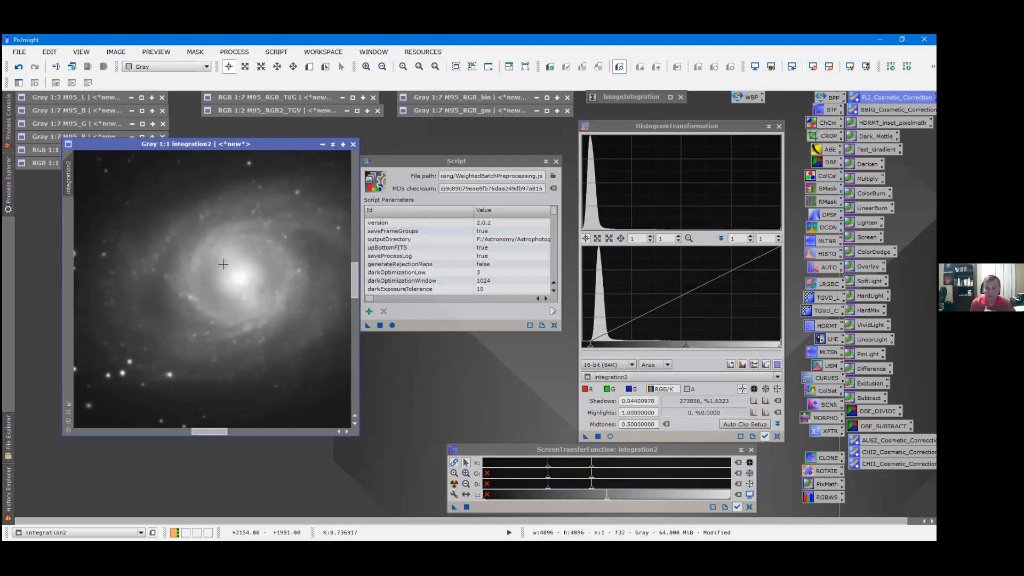
Apply M95_RGB_gm as a mask to integration2 and hide the mask overlay, closing the Script window along the way
double_click(451, 112)
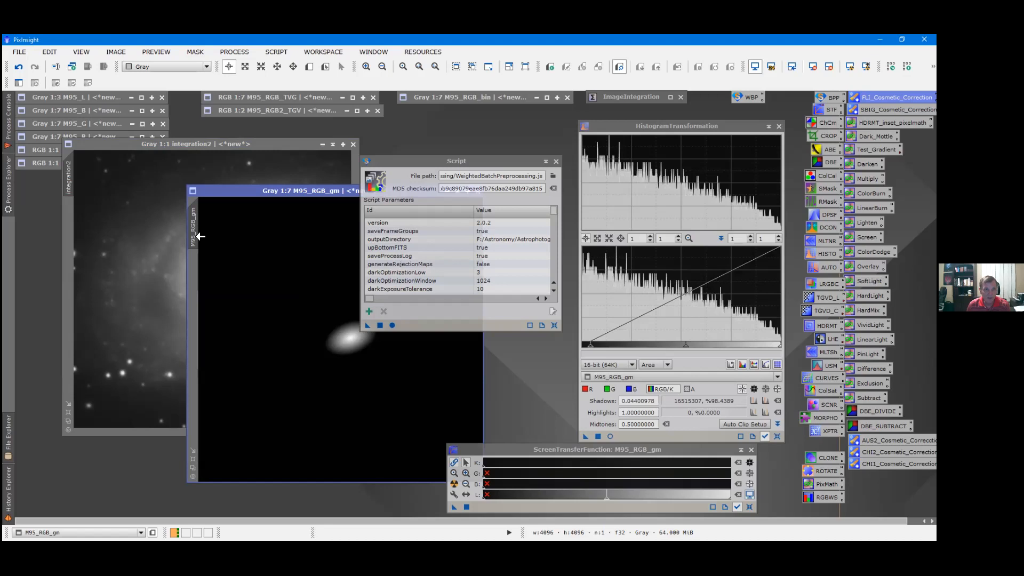
left_click(556, 161)
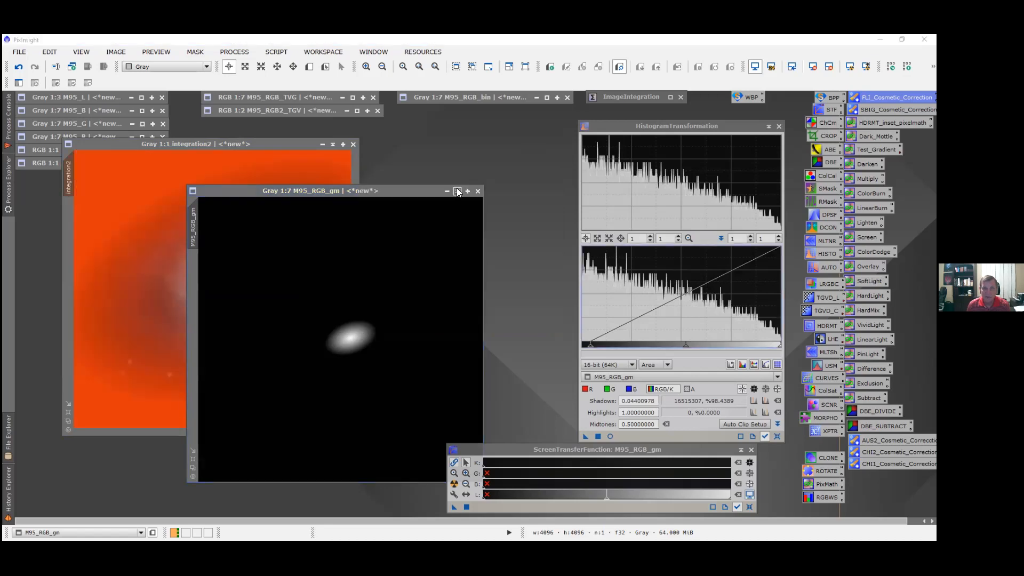
left_click(458, 191)
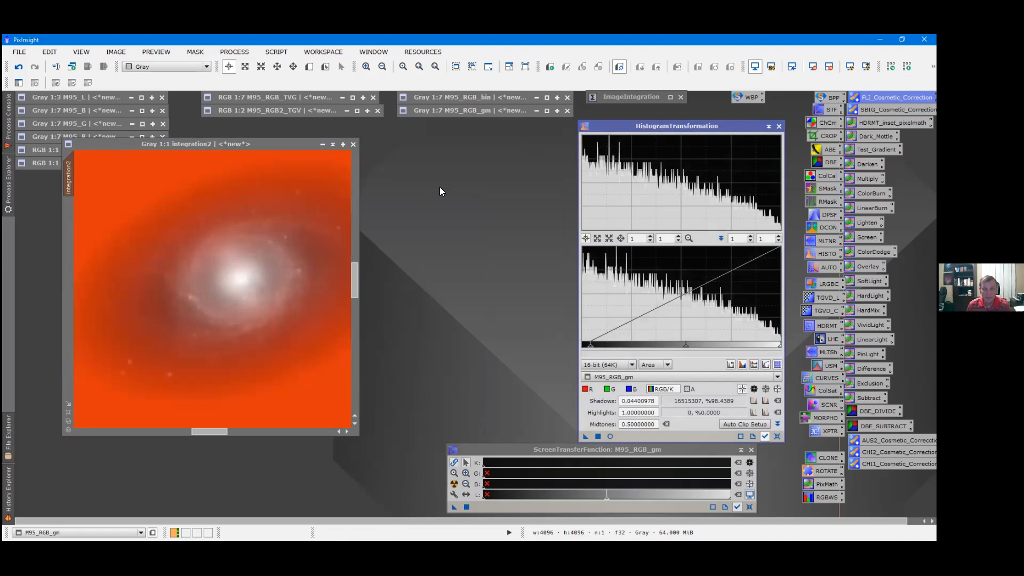
left_click(194, 52)
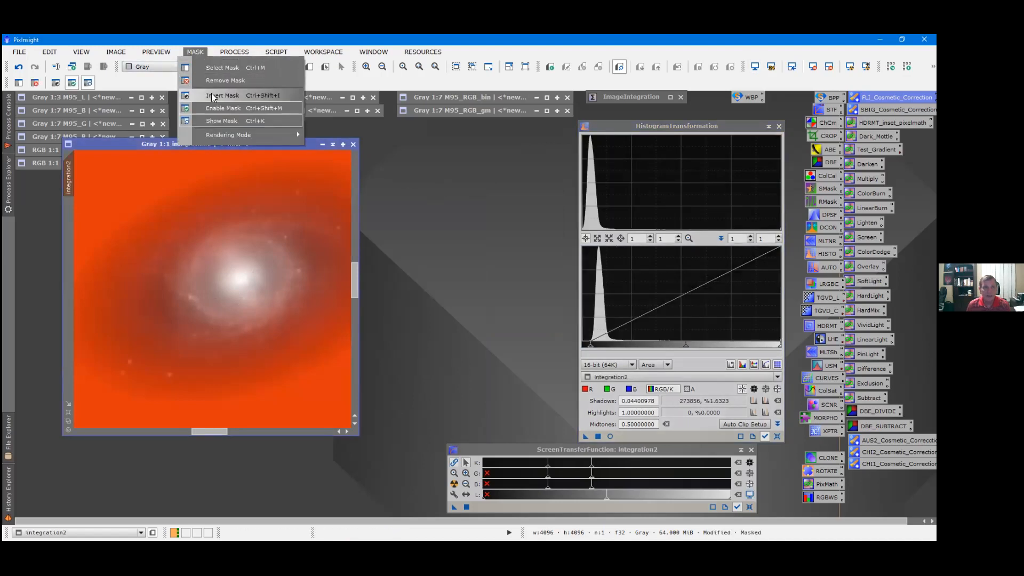
left_click(210, 121)
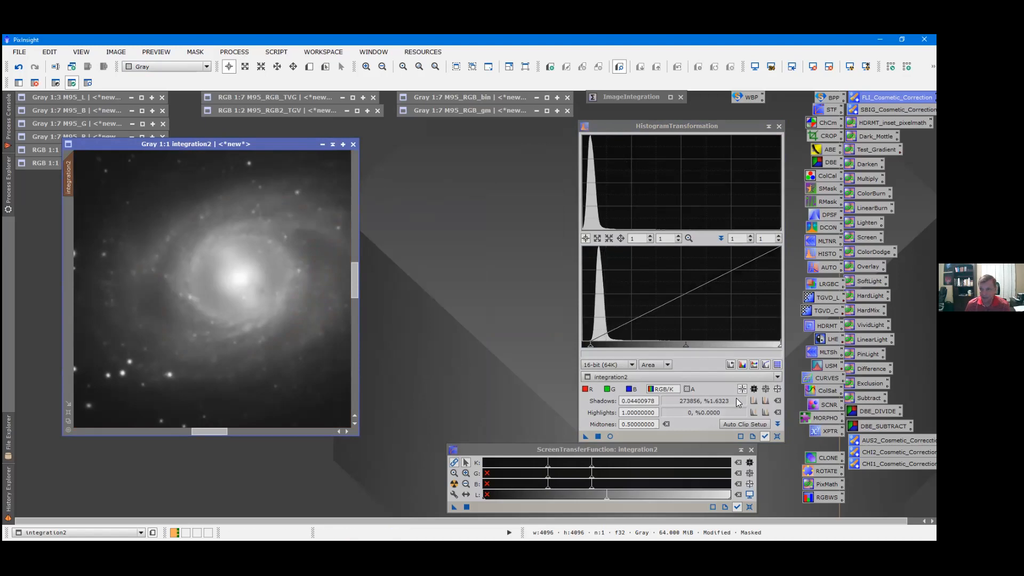
Reset HistogramTransformation, set midtones to about 0.638 using the real-time preview, and apply it to the masked integration2 to darken the galaxy core
left_click(777, 436)
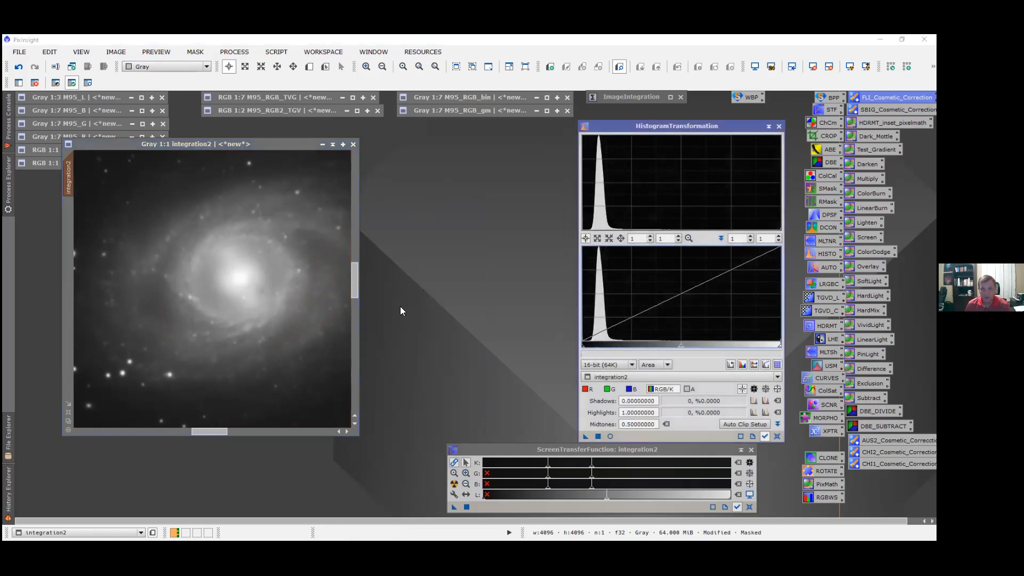
left_click(610, 436)
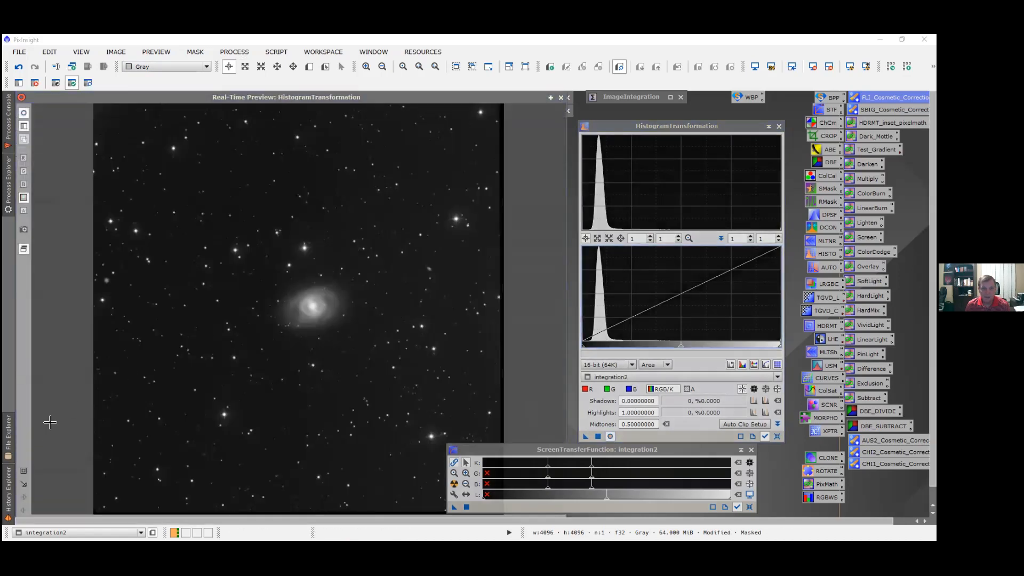
left_click(24, 473)
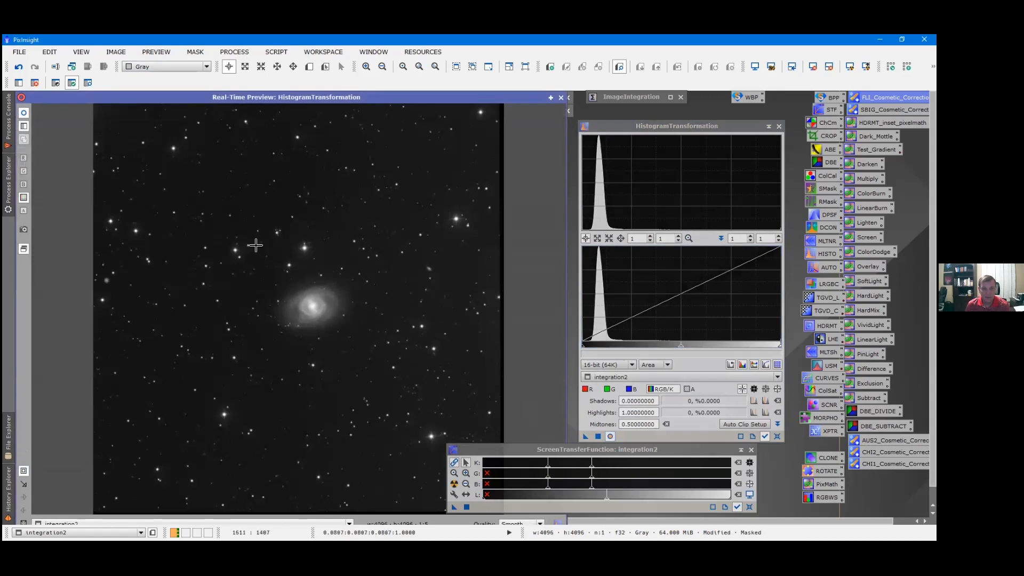
scroll(256, 245, "up", 4)
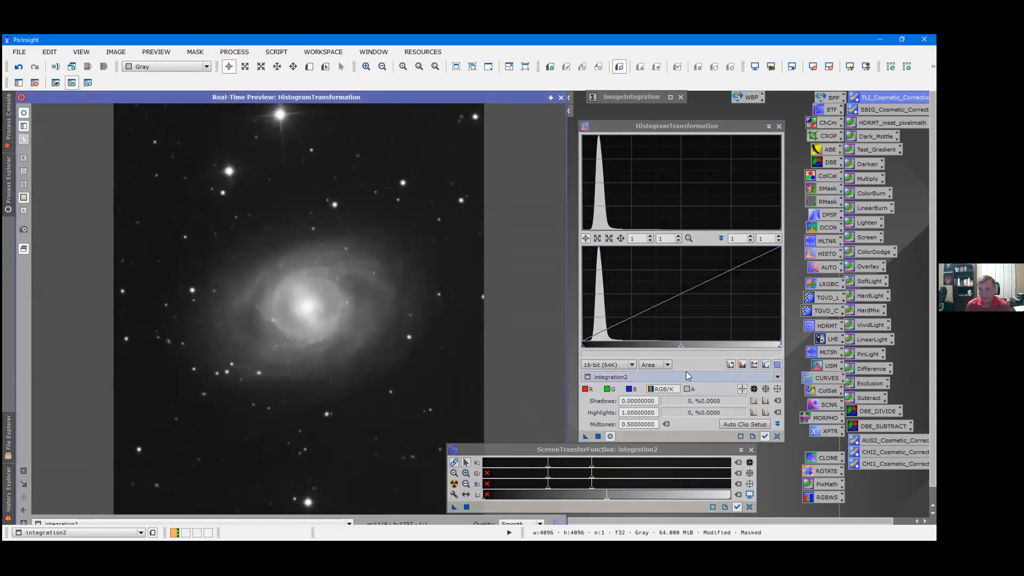
left_click_drag(680, 347, 708, 357)
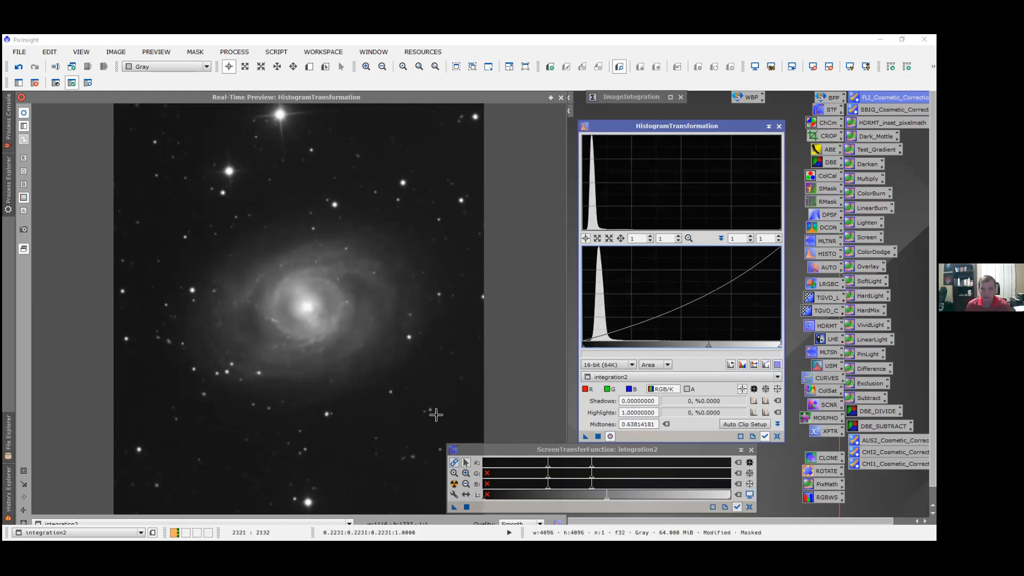
left_click(561, 98)
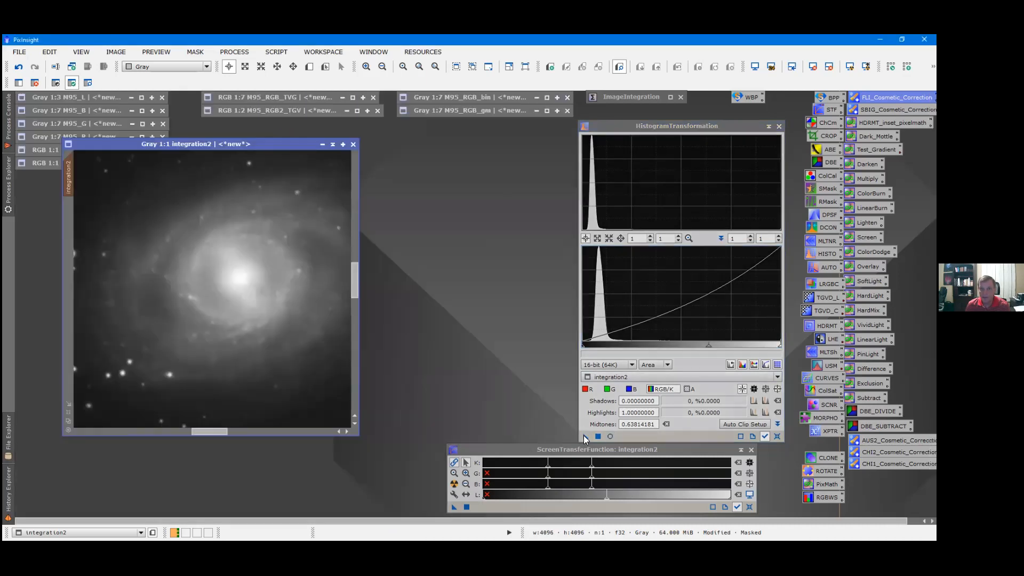
left_click_drag(584, 435, 270, 347)
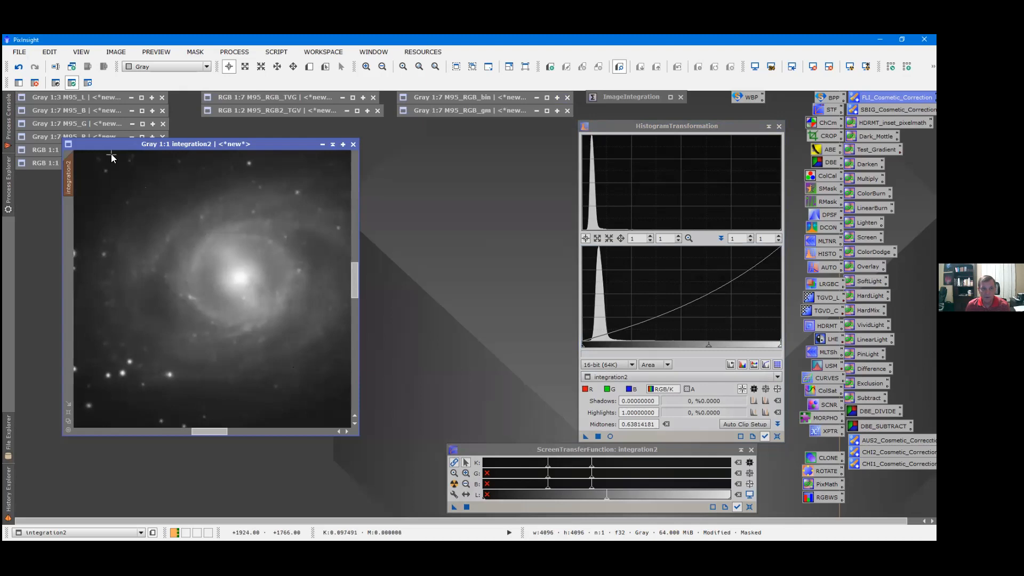
Remove the mask from integration2 and center the view on the galaxy
left_click(195, 52)
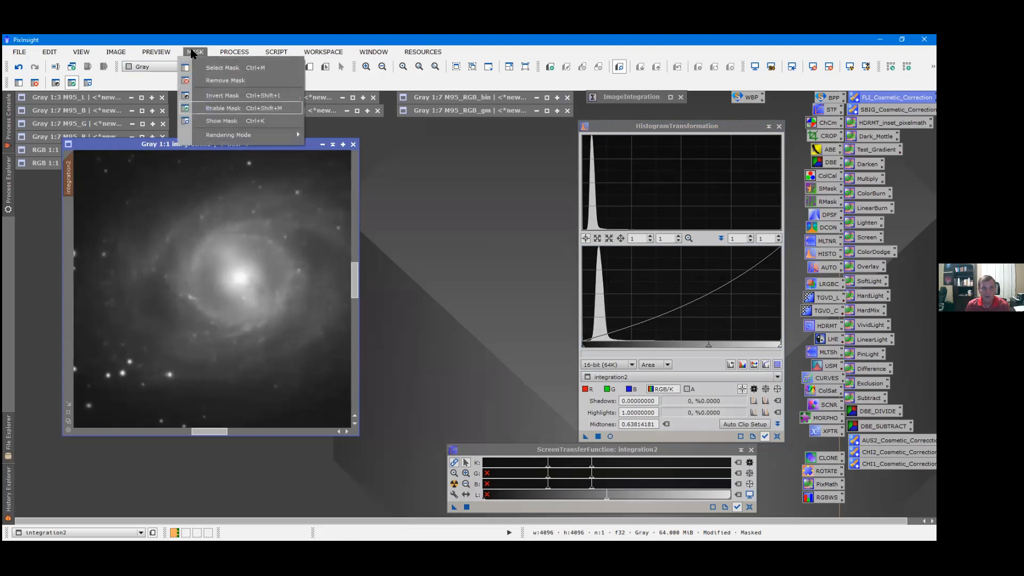
left_click(207, 76)
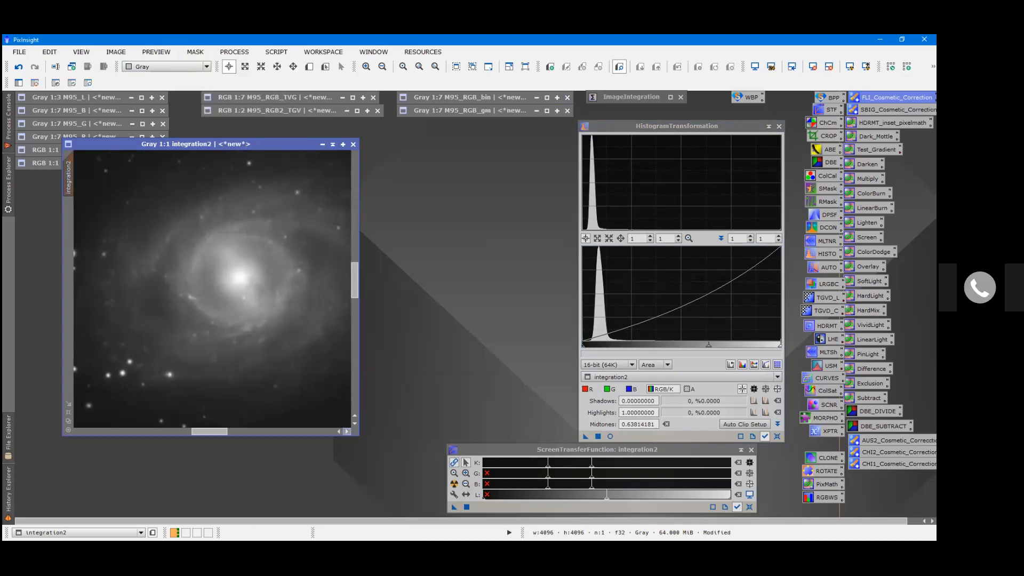
mouse_move(219, 432)
left_mouse_down()
mouse_move(238, 431)
mouse_move(223, 433)
left_mouse_up()
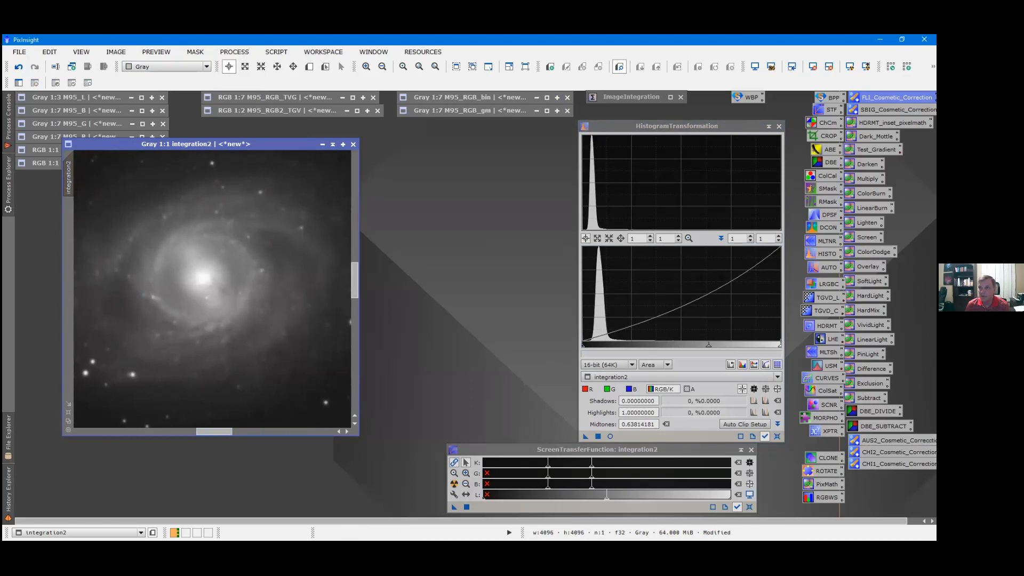
Bring up the TGVD_L preset of TGVDenoise to review its RGB/K settings and dismiss it without applying
left_click(817, 299)
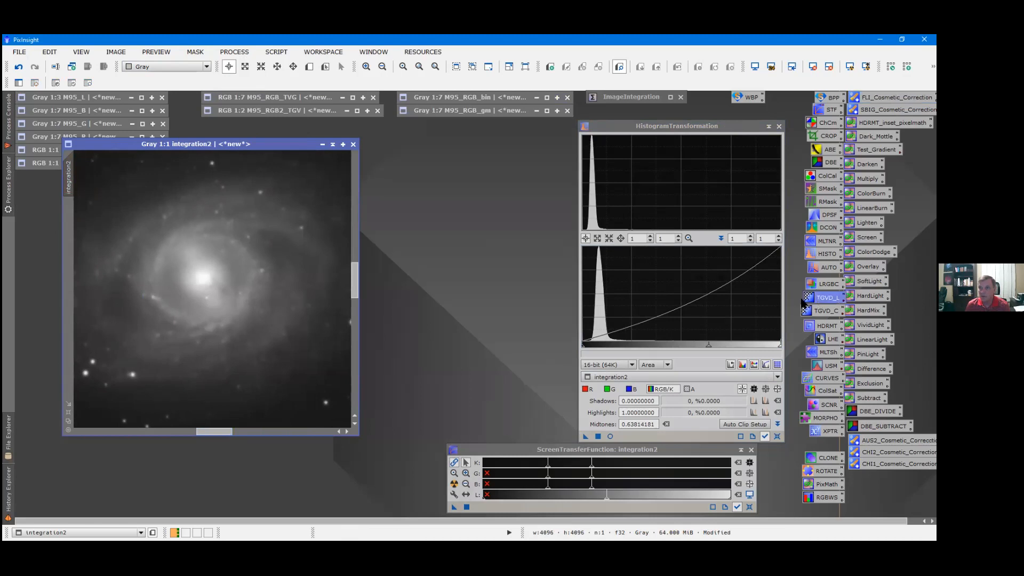
double_click(806, 298)
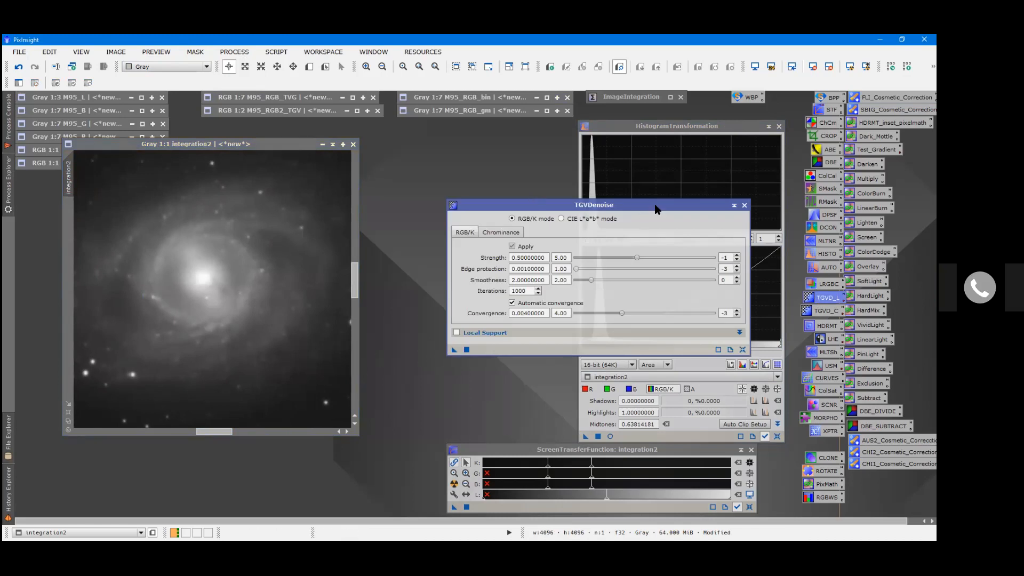
left_click_drag(656, 208, 565, 220)
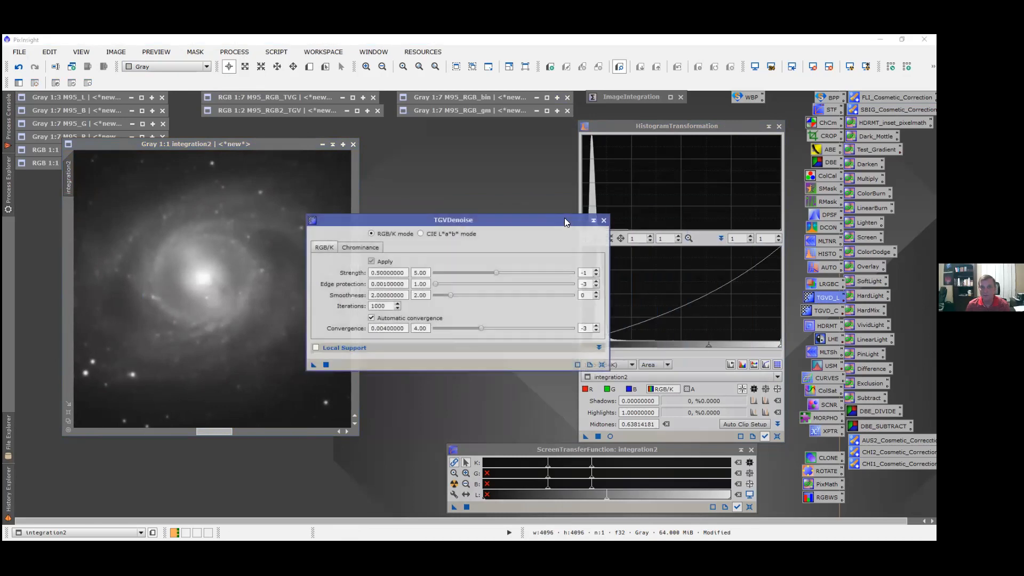
left_click(594, 220)
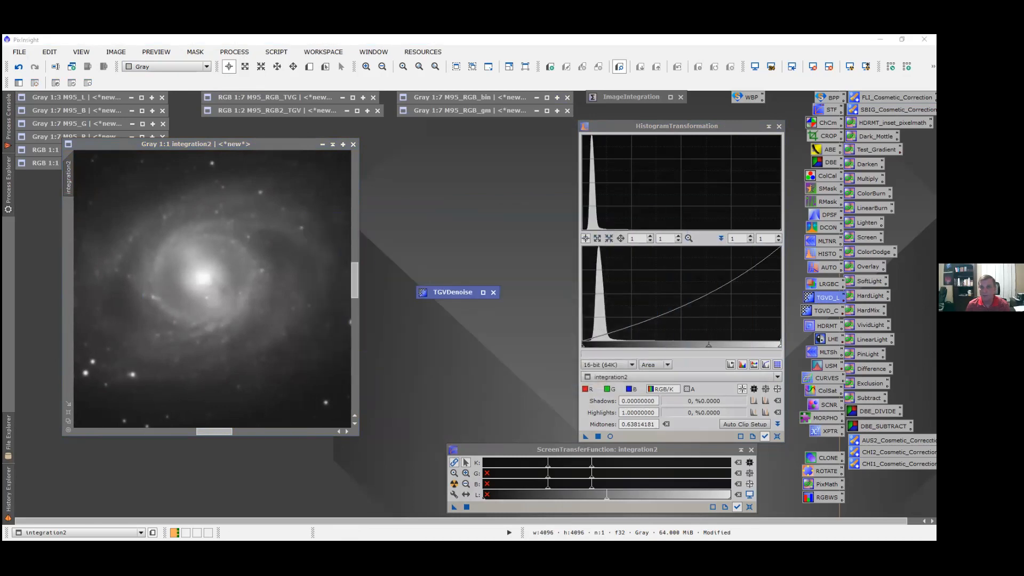
left_click(493, 293)
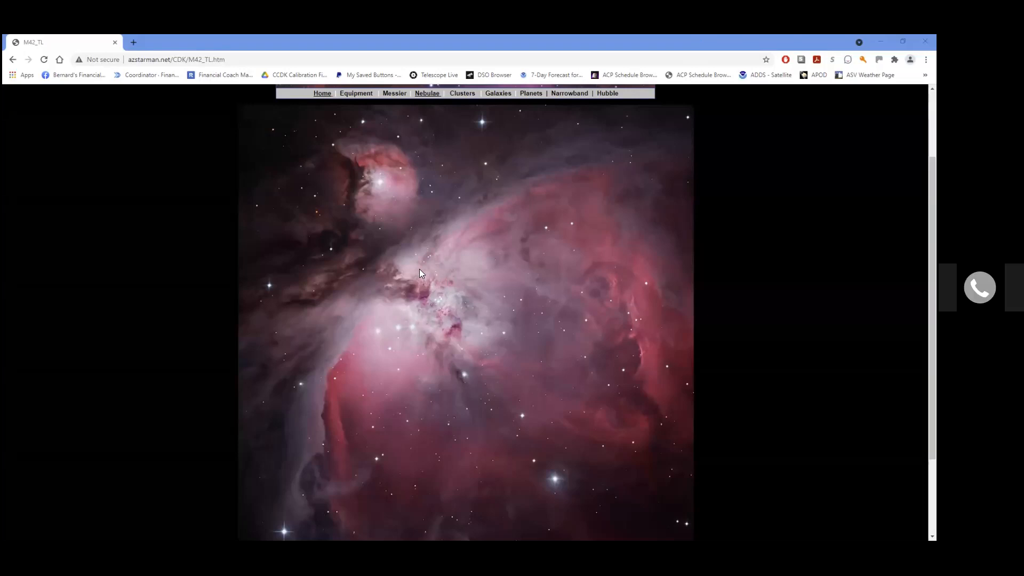
left_click(455, 308)
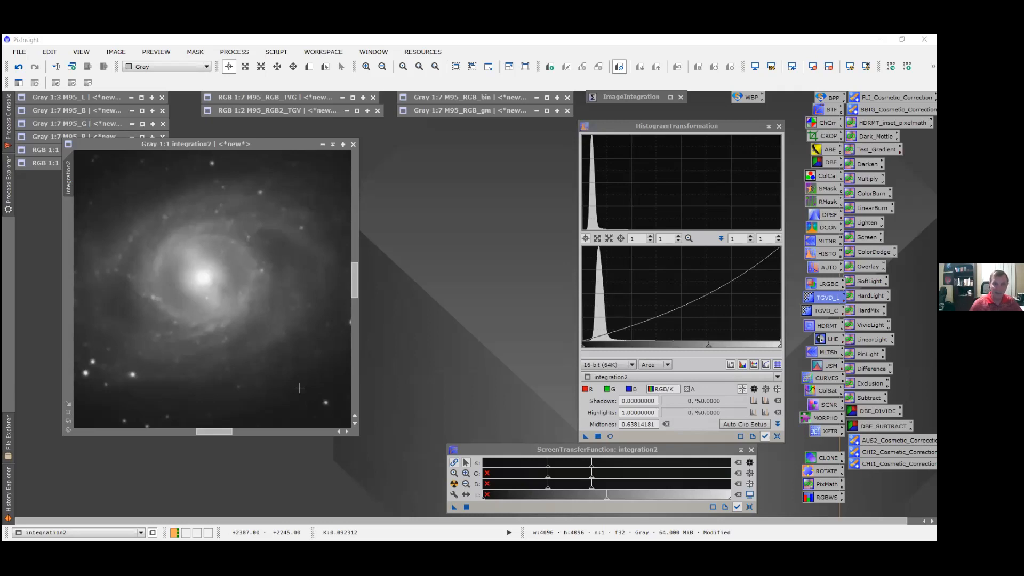
Reset HistogramTransformation and collapse integration2 to its title bar near the other collapsed images
scroll(299, 387, "down", 1)
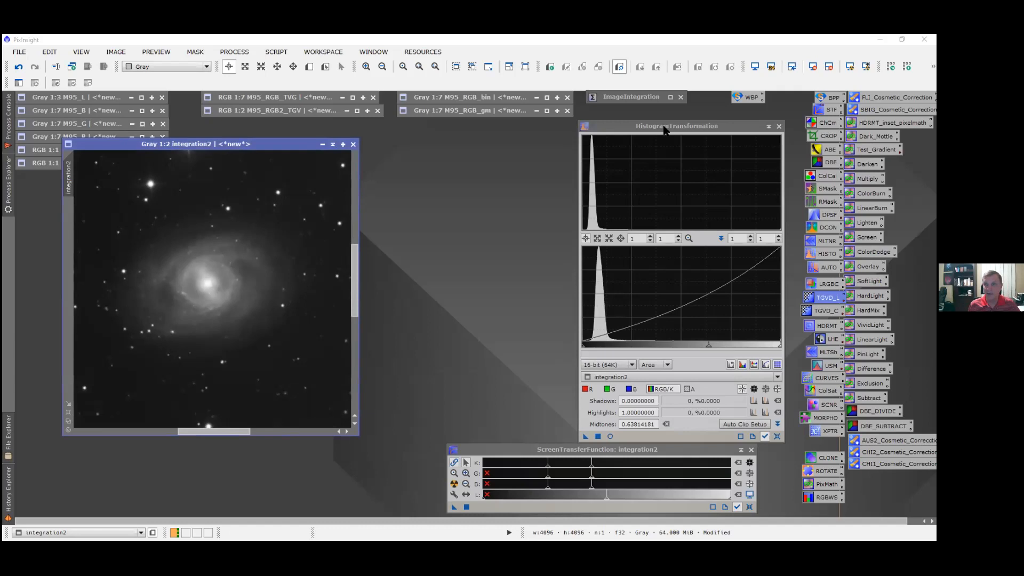
left_click_drag(664, 130, 588, 129)
left_click(702, 436)
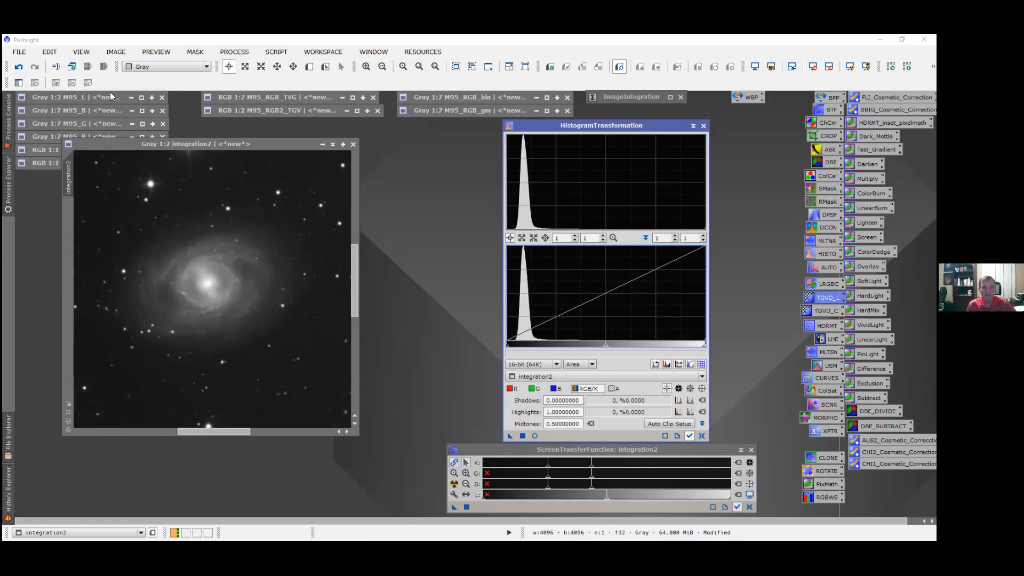
left_click_drag(210, 145, 352, 129)
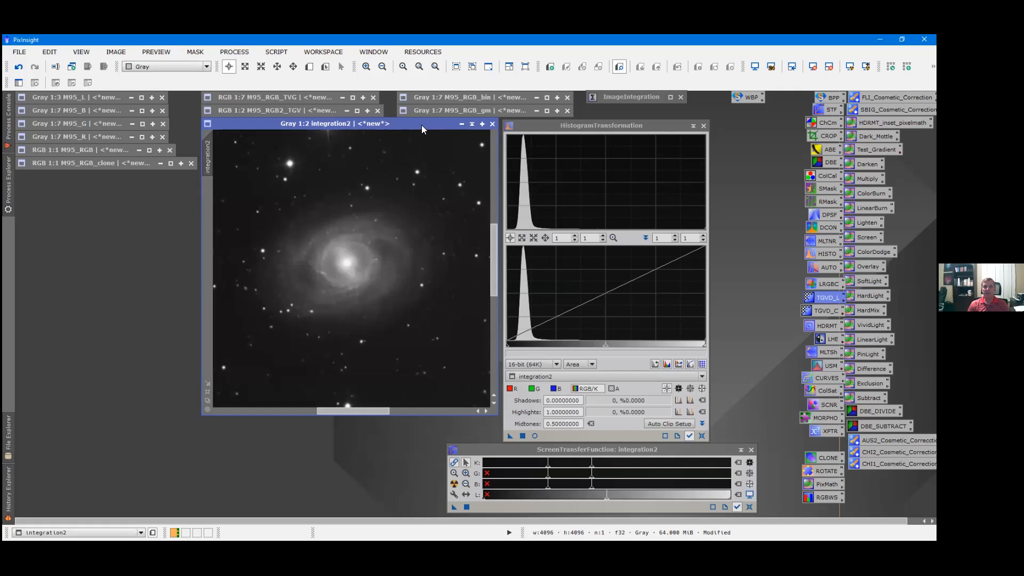
left_click(471, 122)
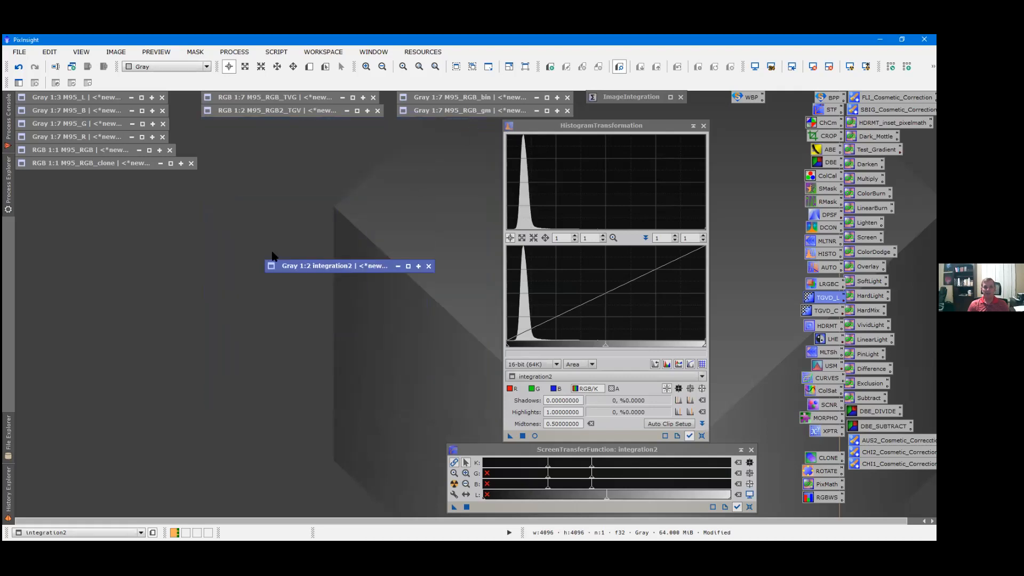
left_click_drag(341, 266, 343, 165)
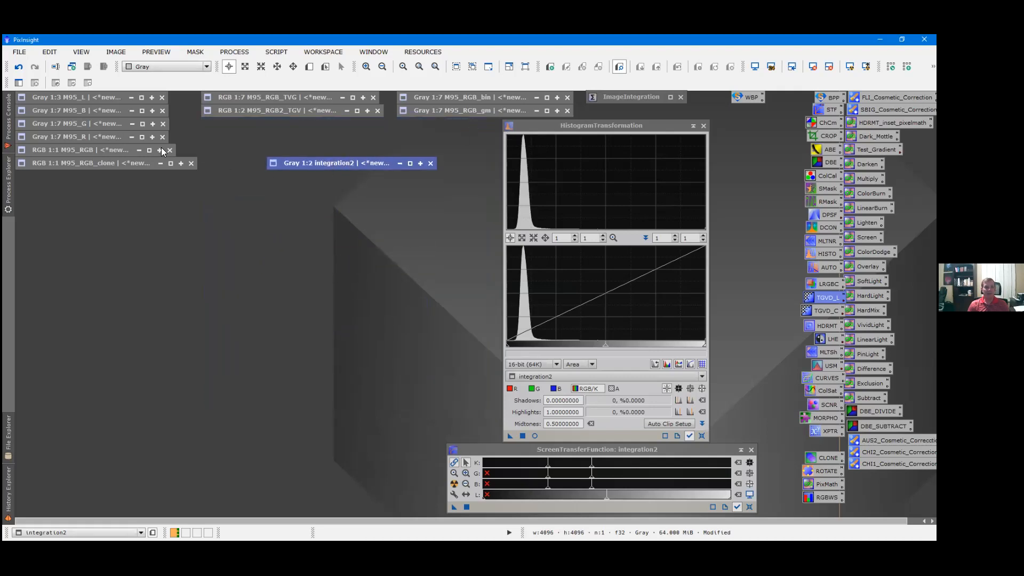
Examine the M95_L, M95_B, M95_G and M95_R masters one after another, collapsing each again after viewing
double_click(93, 98)
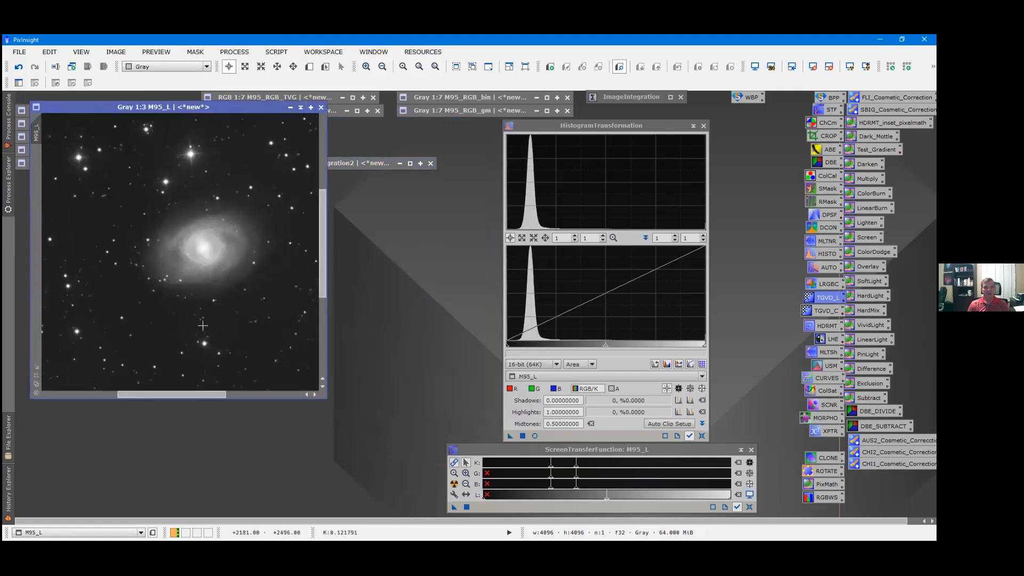
scroll(206, 323, "up", 1)
scroll(207, 323, "down", 1)
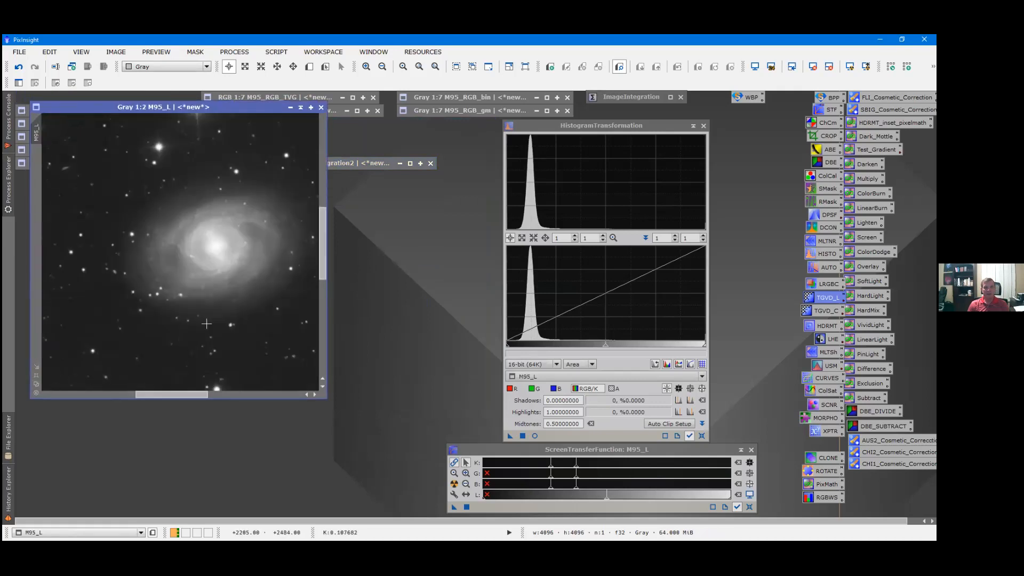
left_click(301, 107)
double_click(75, 110)
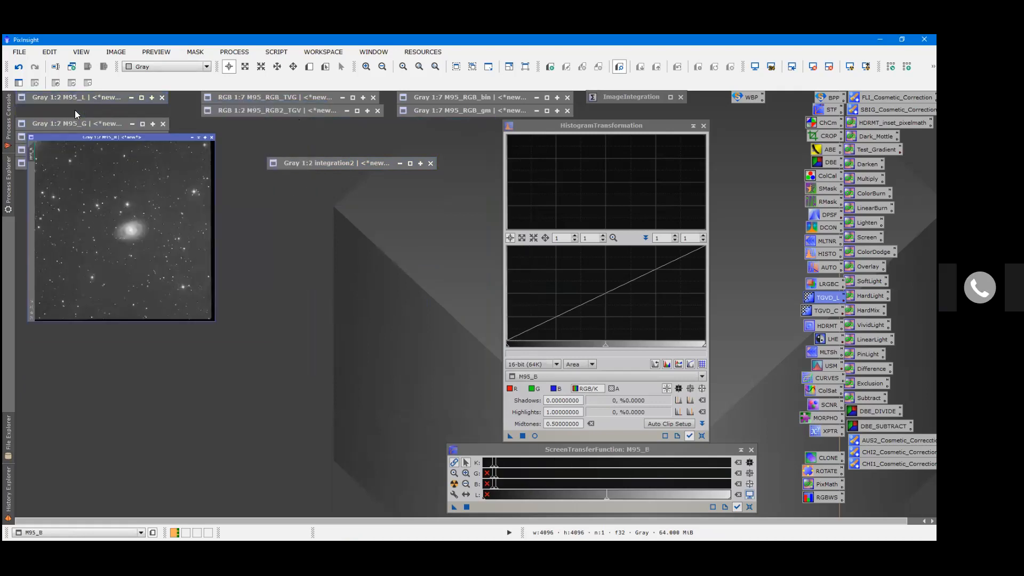
left_click(305, 157)
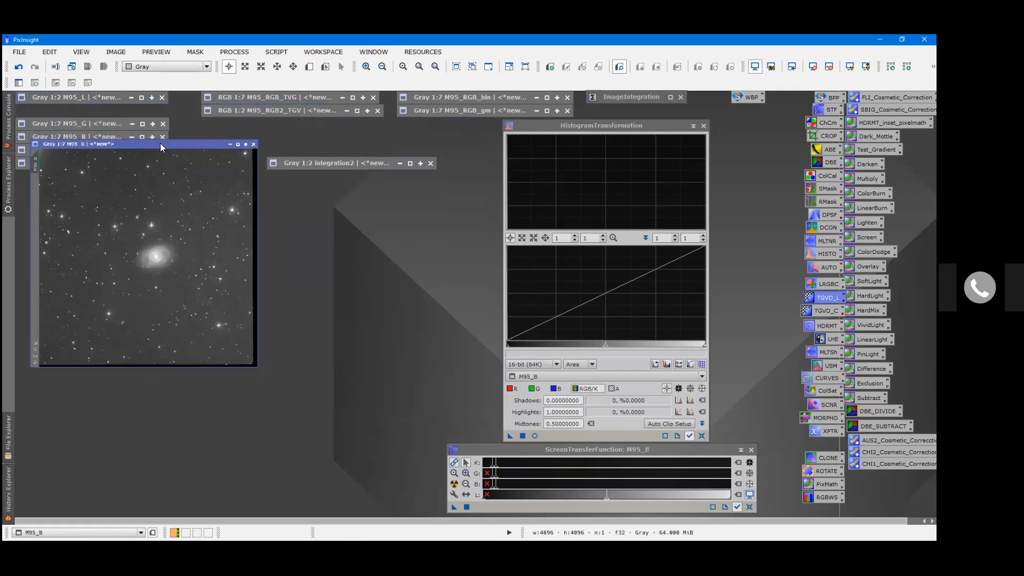
double_click(109, 125)
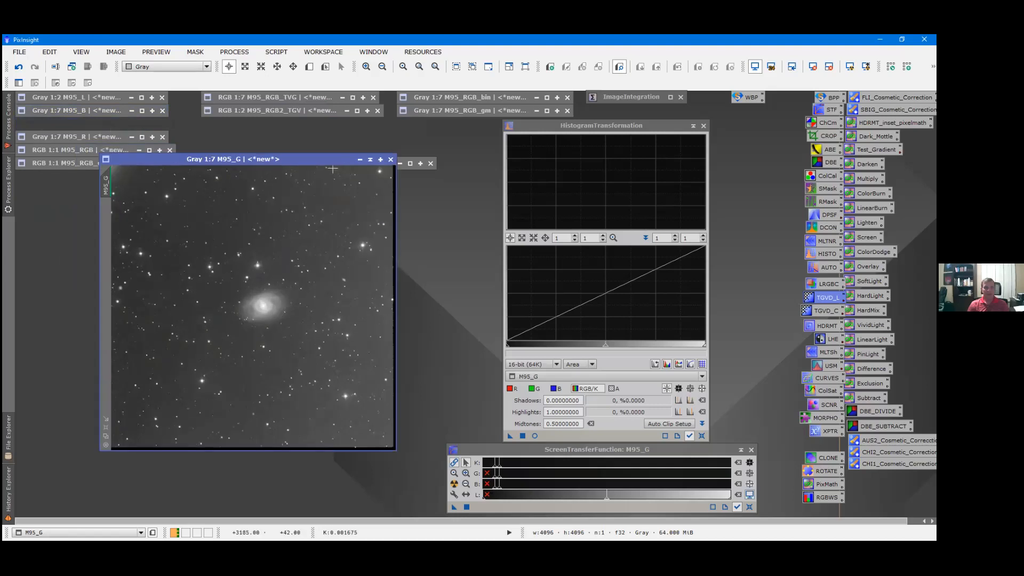
left_click(367, 160)
double_click(44, 135)
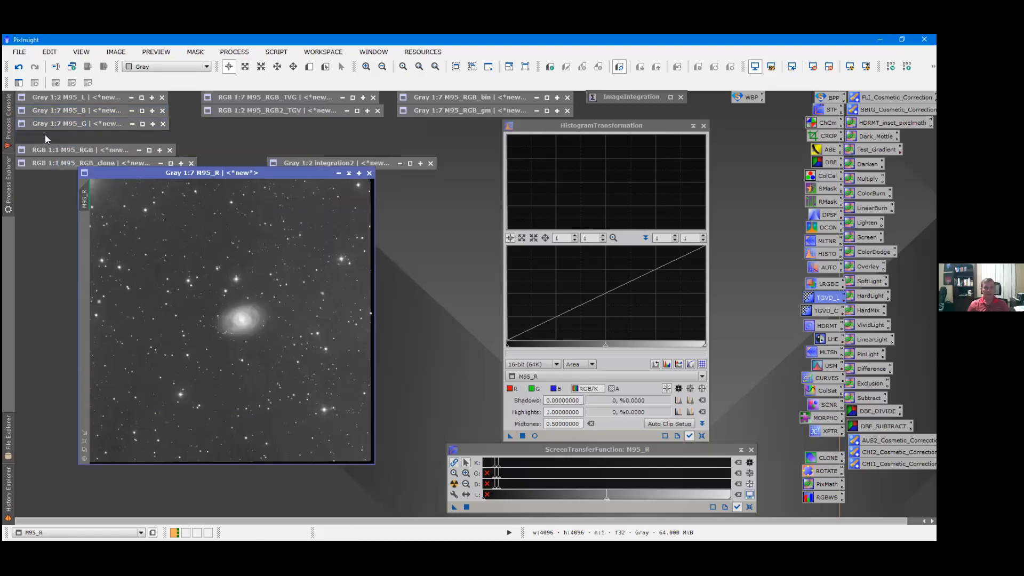
left_click(349, 174)
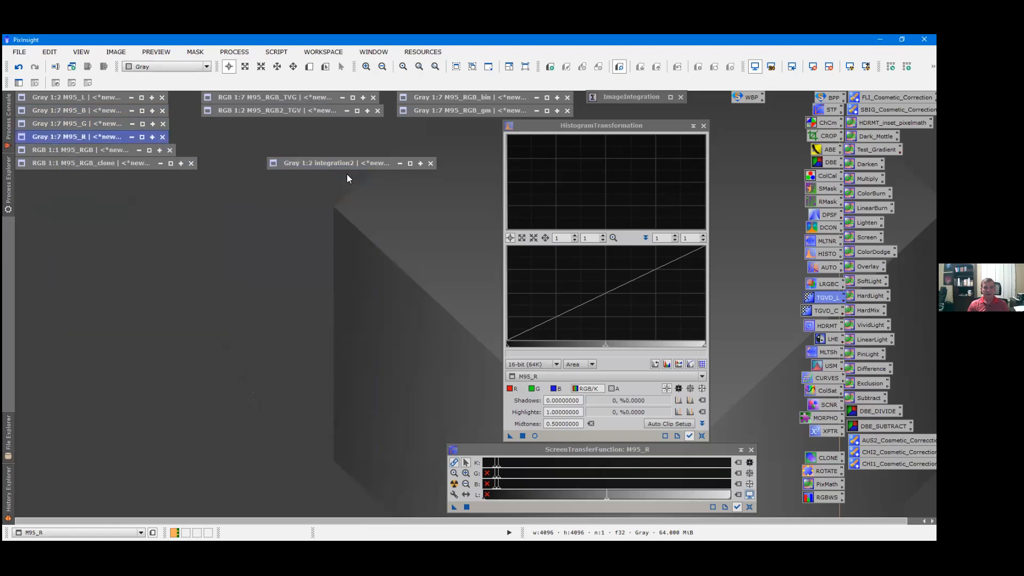
Combine M95_R, M95_G and M95_B as the R, G and B channels of a new RGB image with ChannelCombination
left_click(234, 51)
mouse_move(309, 45)
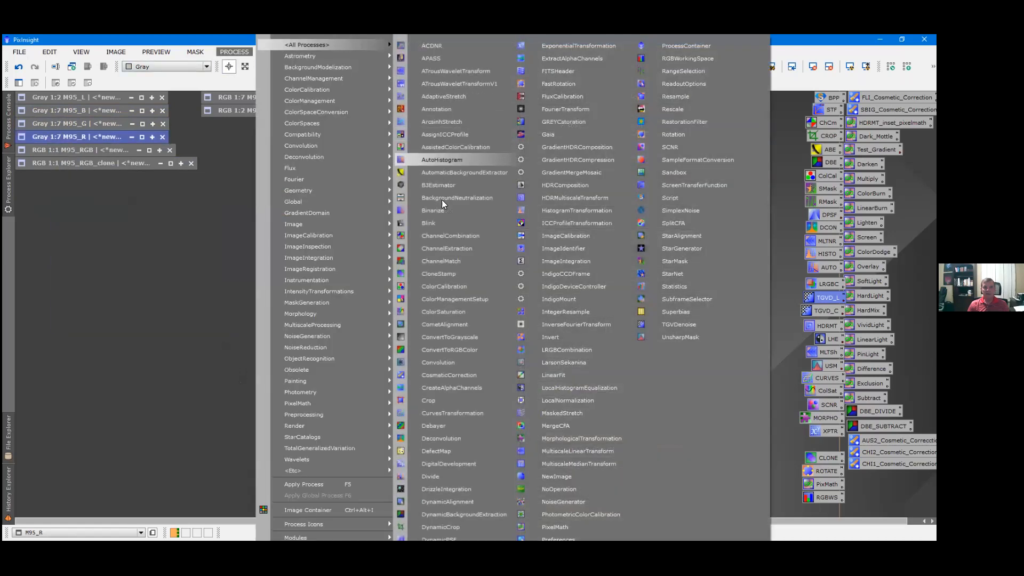
left_click(450, 236)
left_click_drag(630, 242, 507, 233)
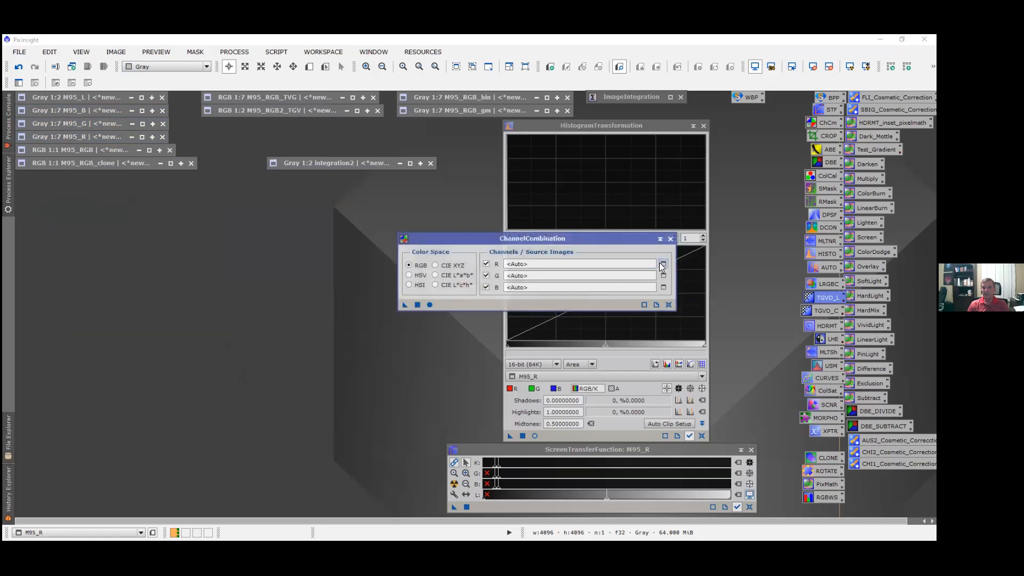
left_click(661, 264)
left_click(660, 276)
key("Return")
left_click(663, 287)
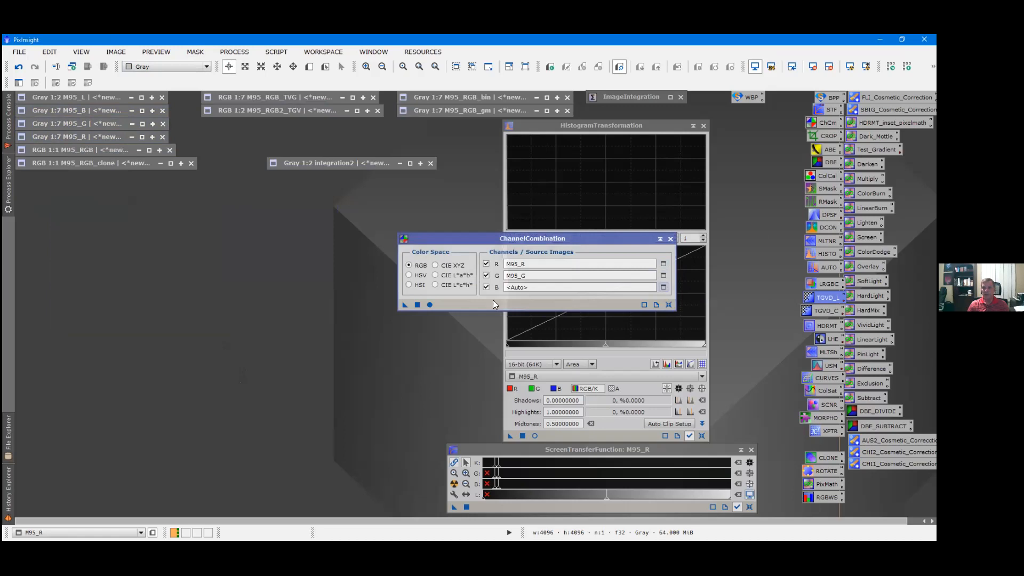
left_click(429, 305)
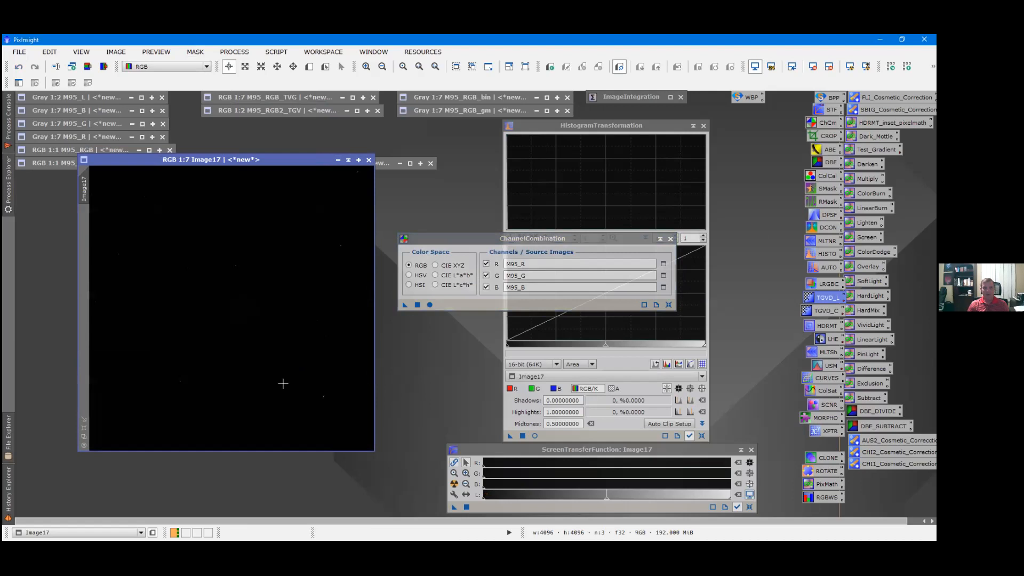
Auto-stretch the new RGB image with unlinked channels in ScreenTransferFunction and close ChannelCombination, framing the galaxy at 1:2
key("ctrl+a")
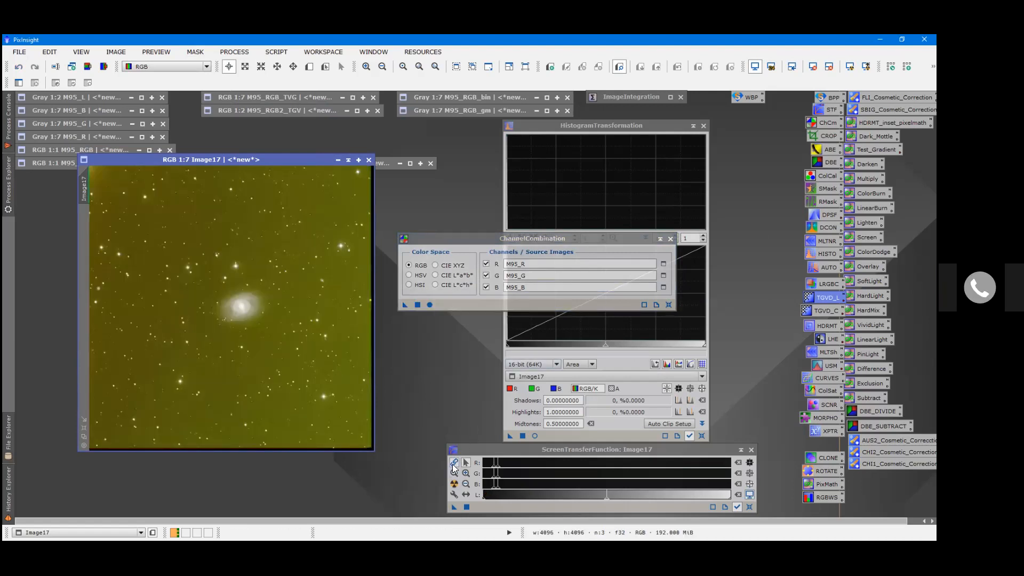
left_click(454, 485)
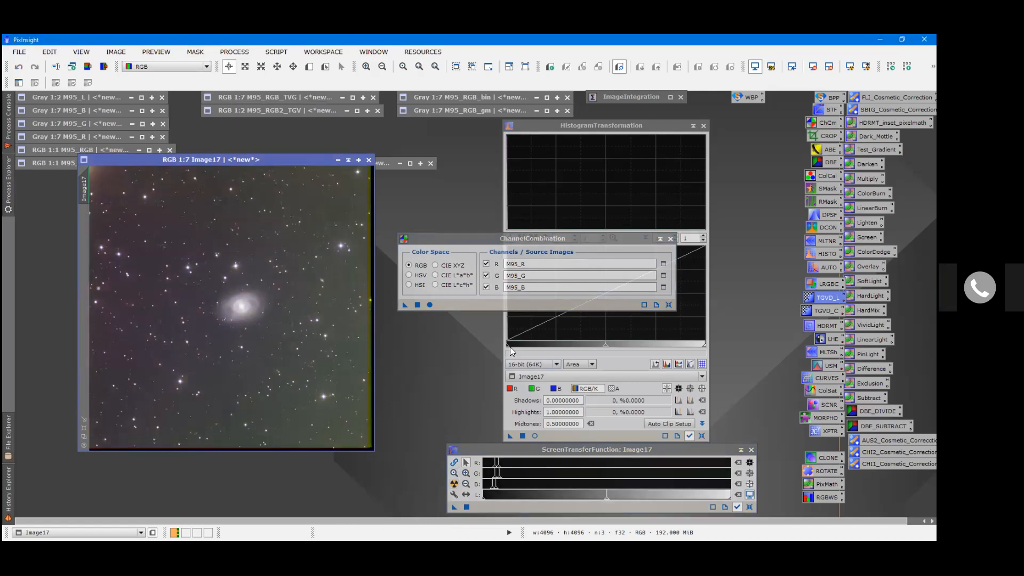
left_click(671, 238)
scroll(329, 335, "up", 4)
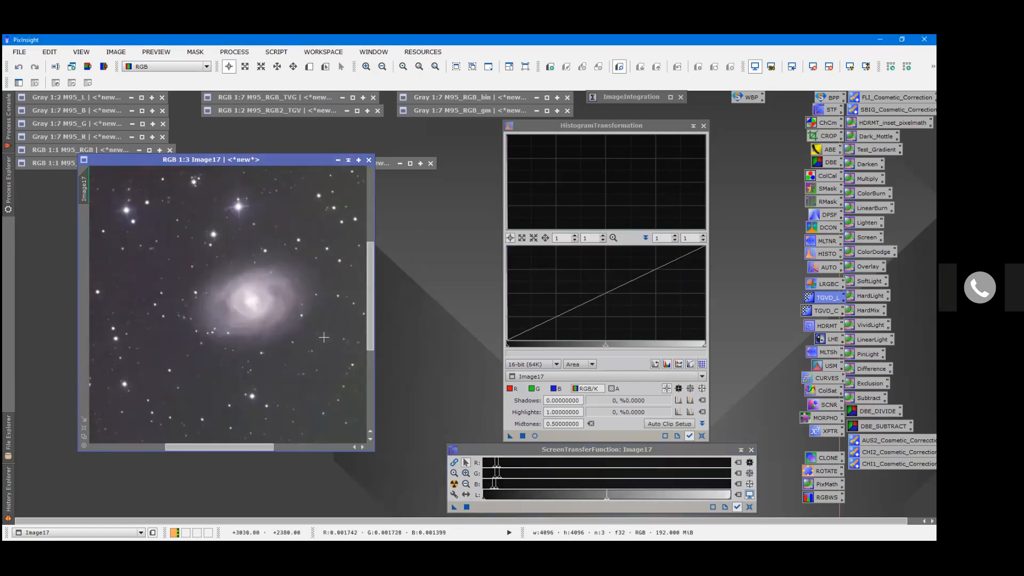
scroll(324, 337, "up", 1)
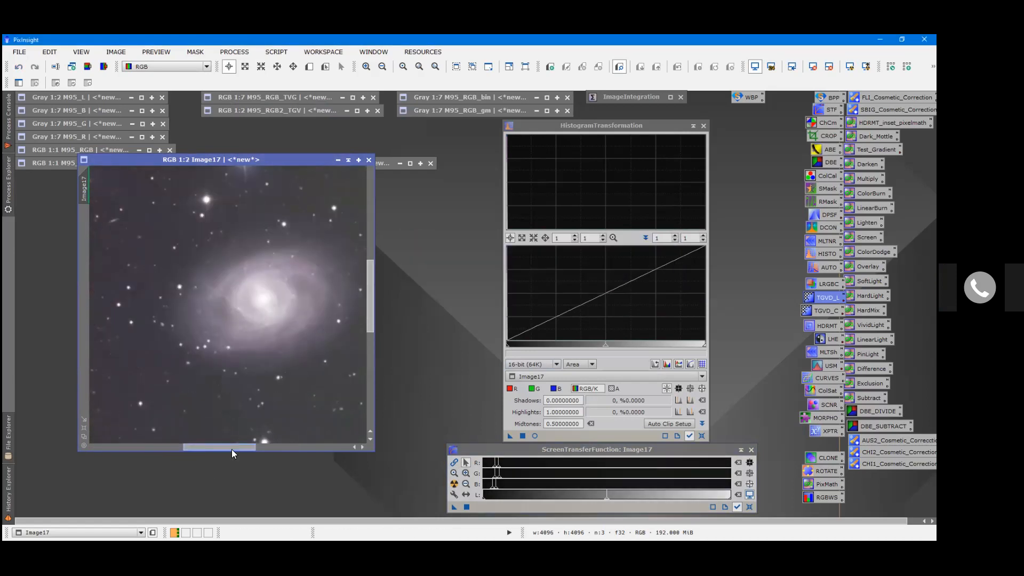
left_click_drag(234, 444, 241, 445)
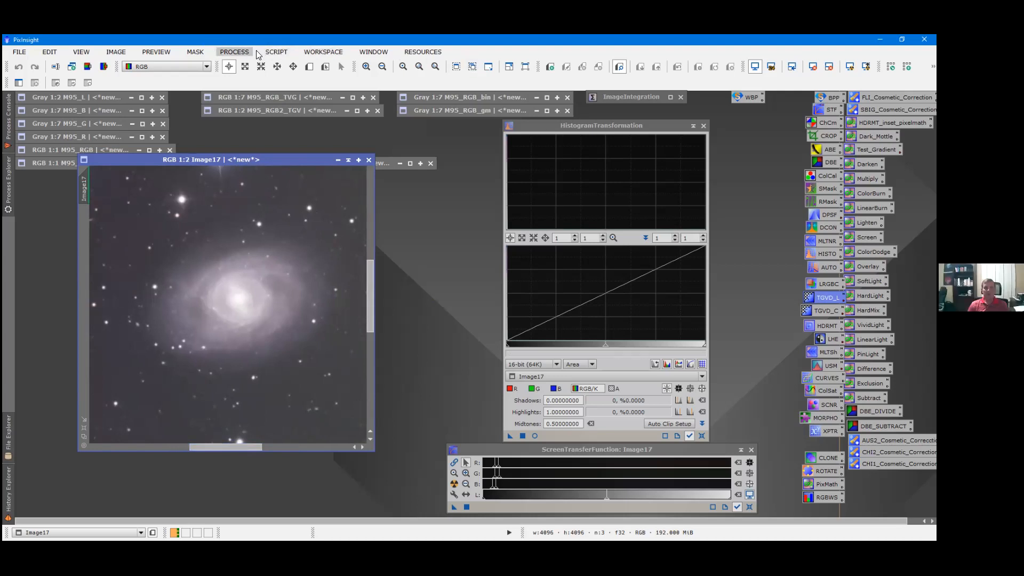
Set up PhotometricColorCalibration for the combined RGB image by acquiring the coordinates, date, focal length and pixel size from its metadata
left_click(243, 52)
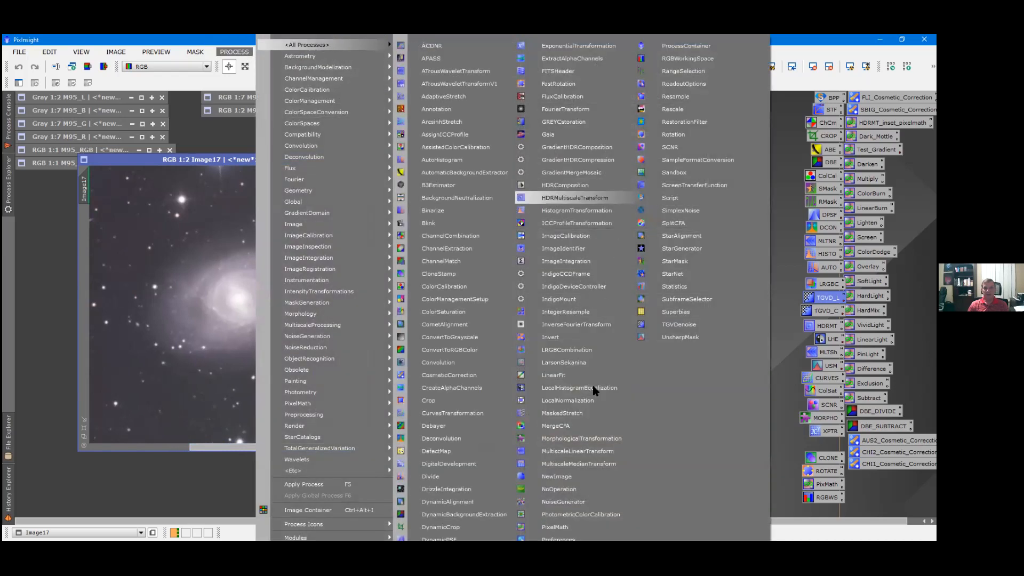
left_click(584, 515)
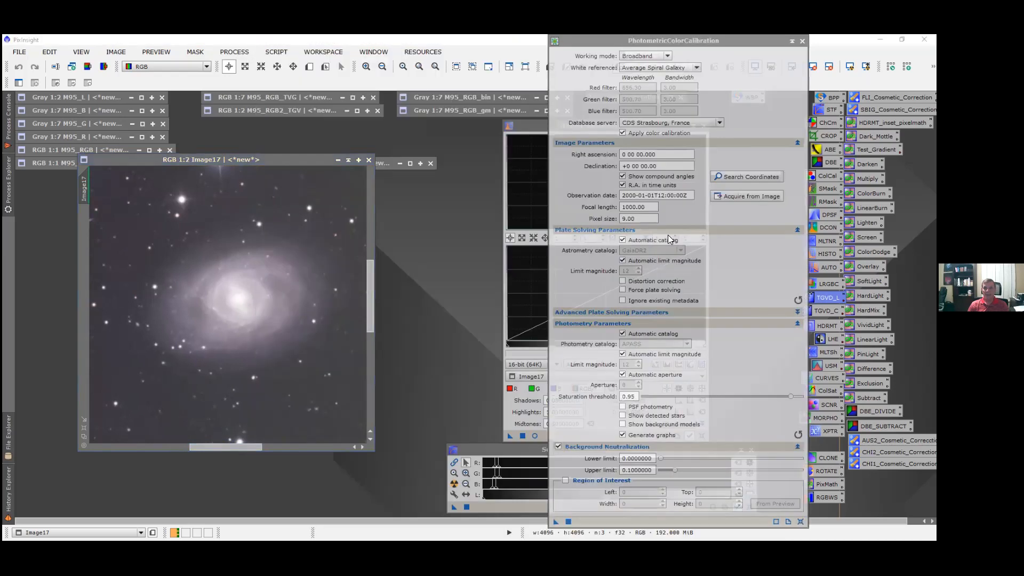
left_click(304, 159)
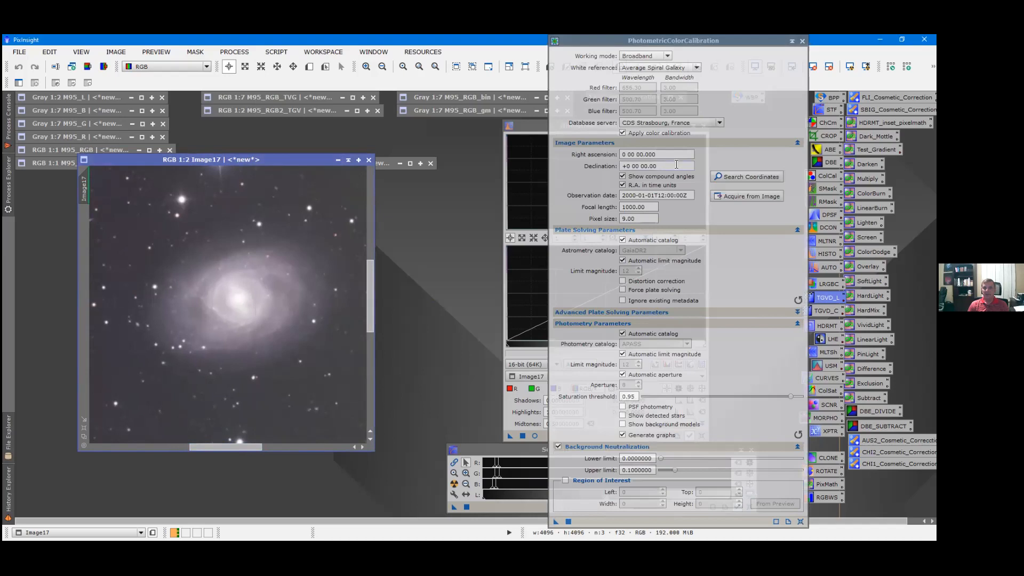
left_click(725, 196)
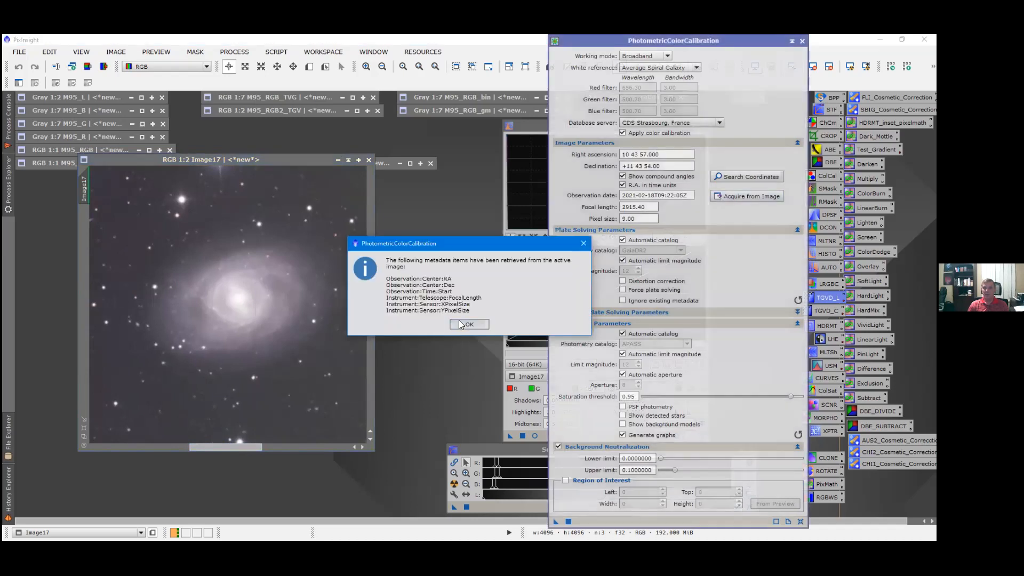
left_click(459, 321)
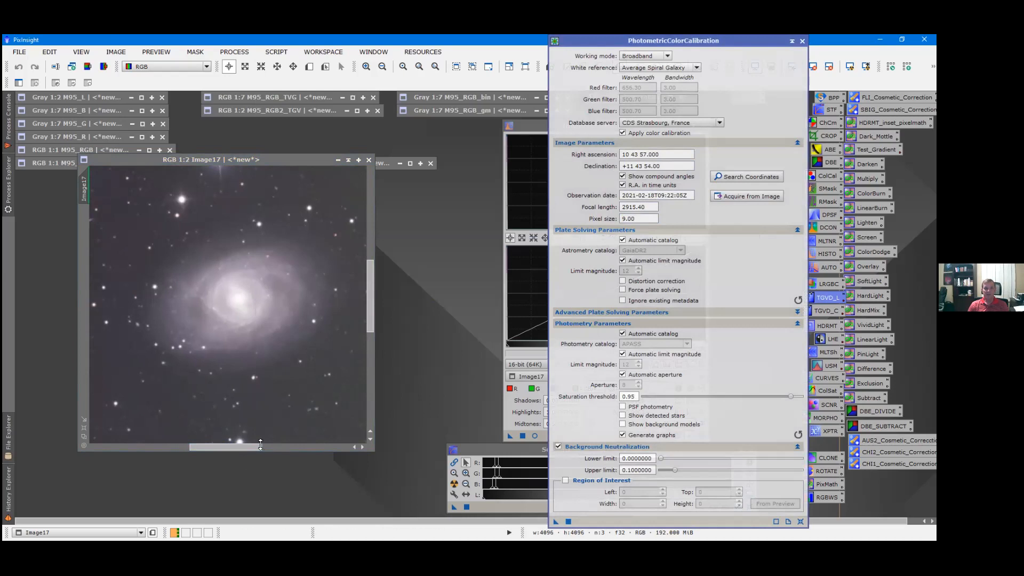
left_click_drag(245, 447, 270, 448)
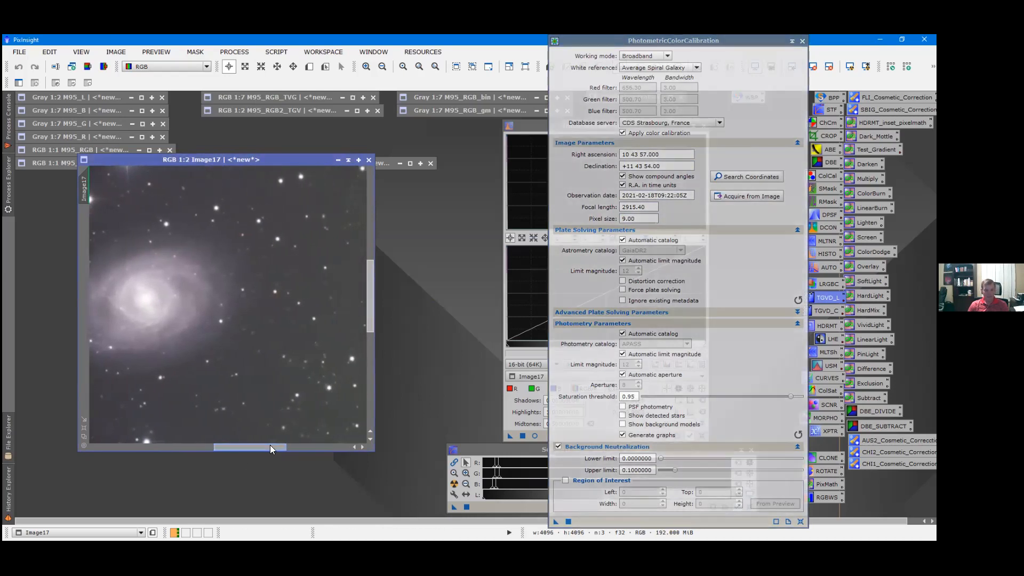
key("ctrl+n")
left_click(267, 383)
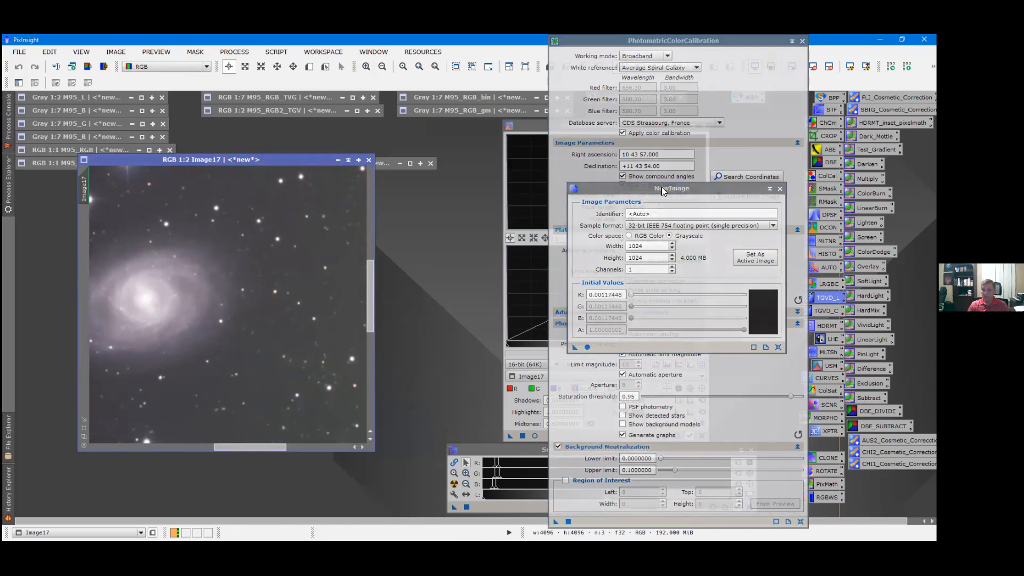
left_click_drag(624, 191, 510, 193)
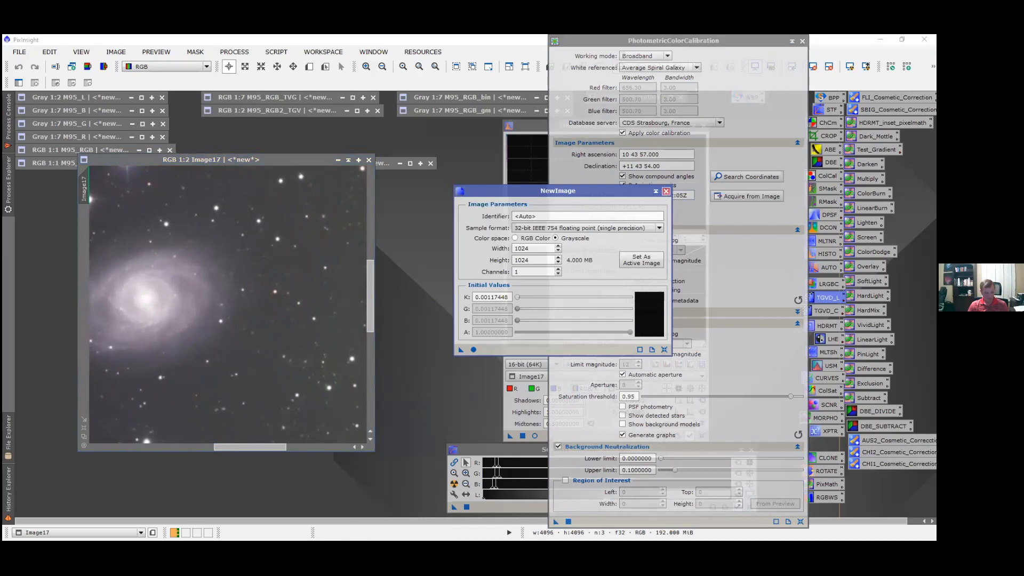
left_click(666, 192)
Draw a preview about 118 × 244 pixels on empty background beside the galaxy and use it as the background neutralization region of interest
key("alt+n")
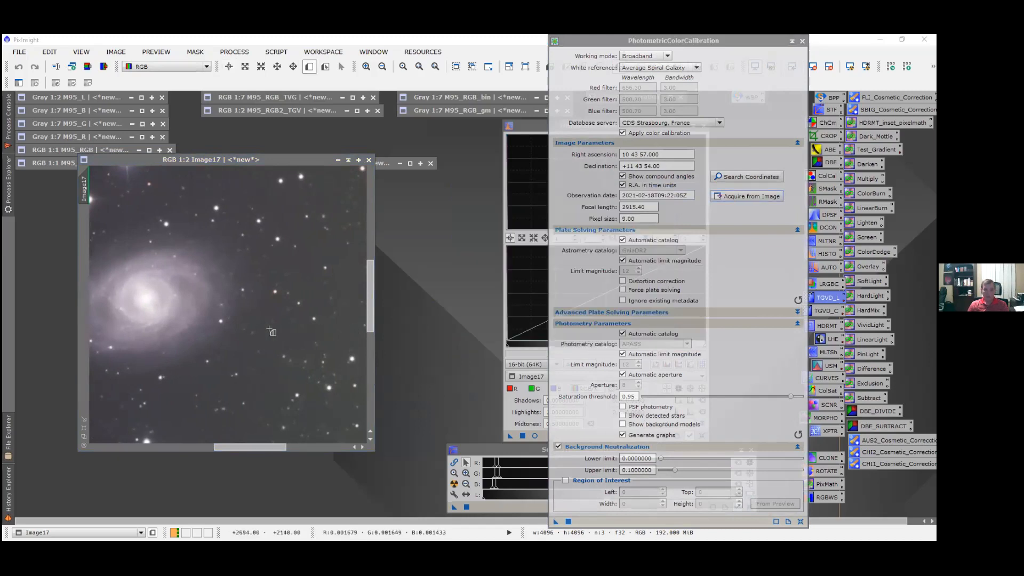
left_click_drag(252, 356, 280, 413)
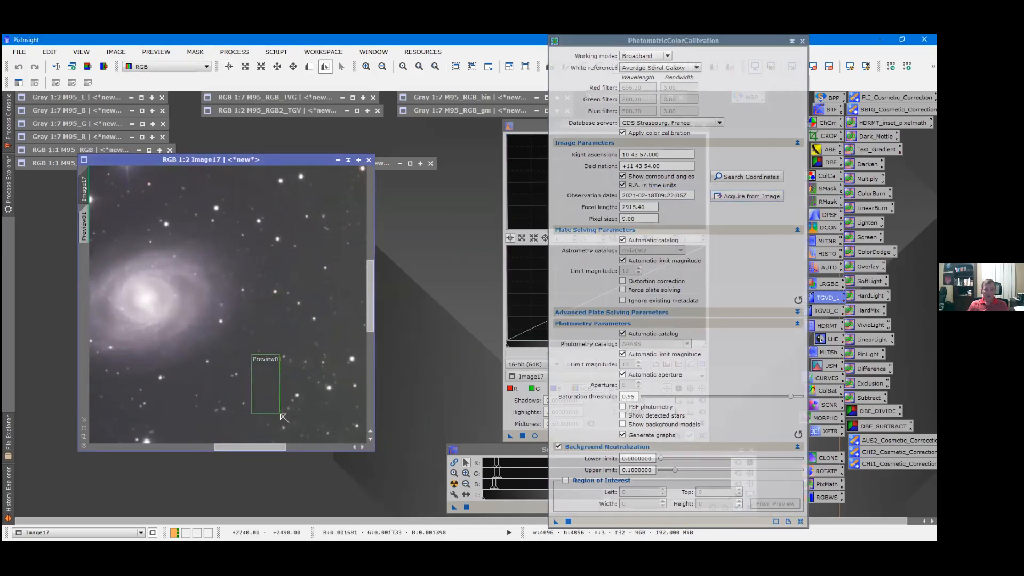
left_click(565, 479)
left_click(768, 502)
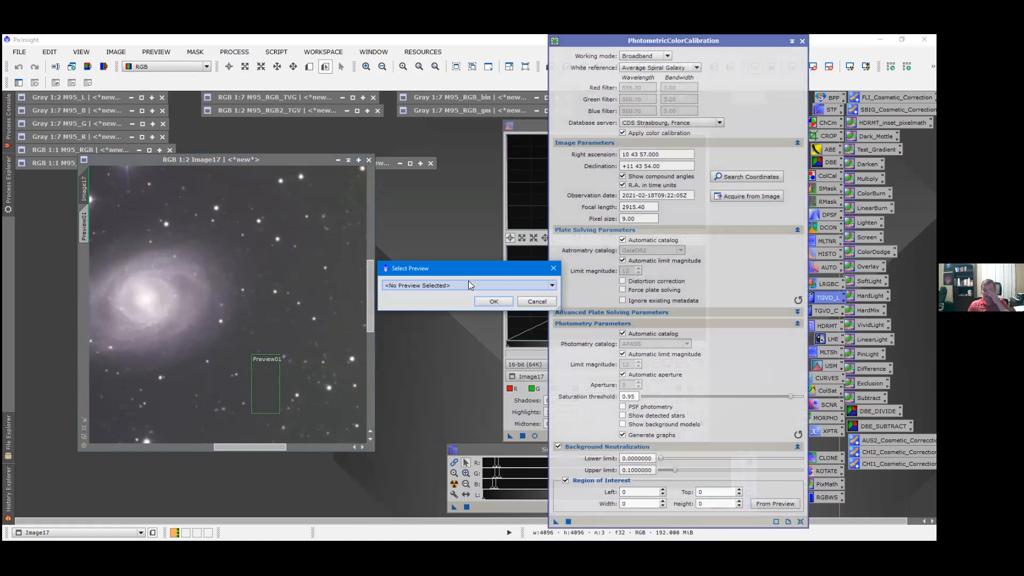
left_click(468, 283)
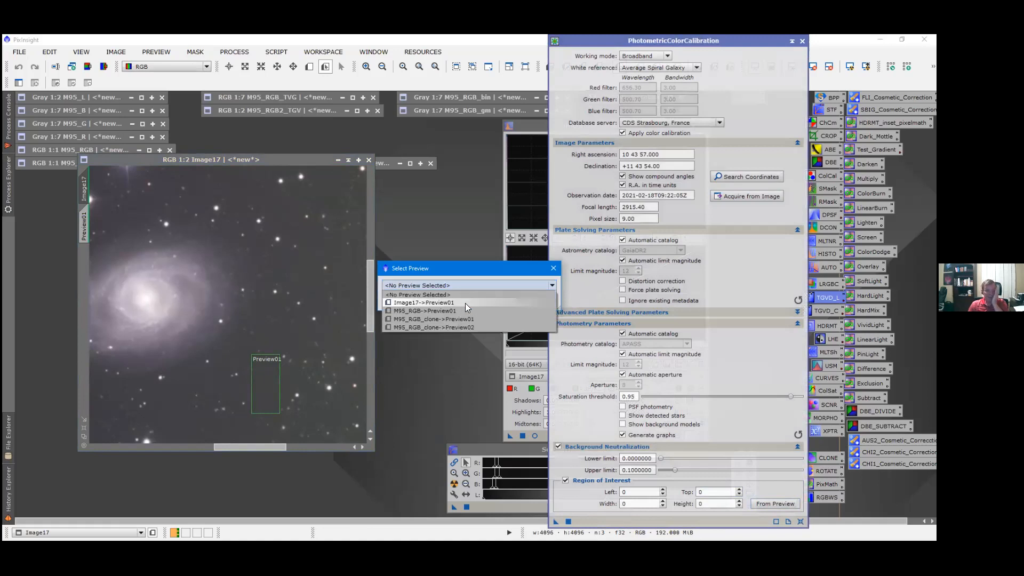
left_click(466, 303)
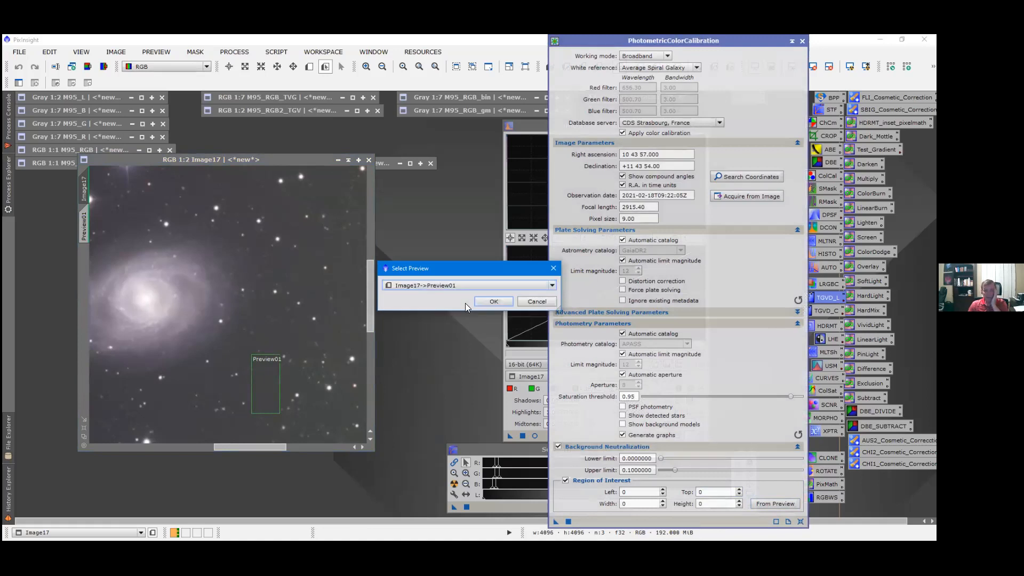
left_click(479, 300)
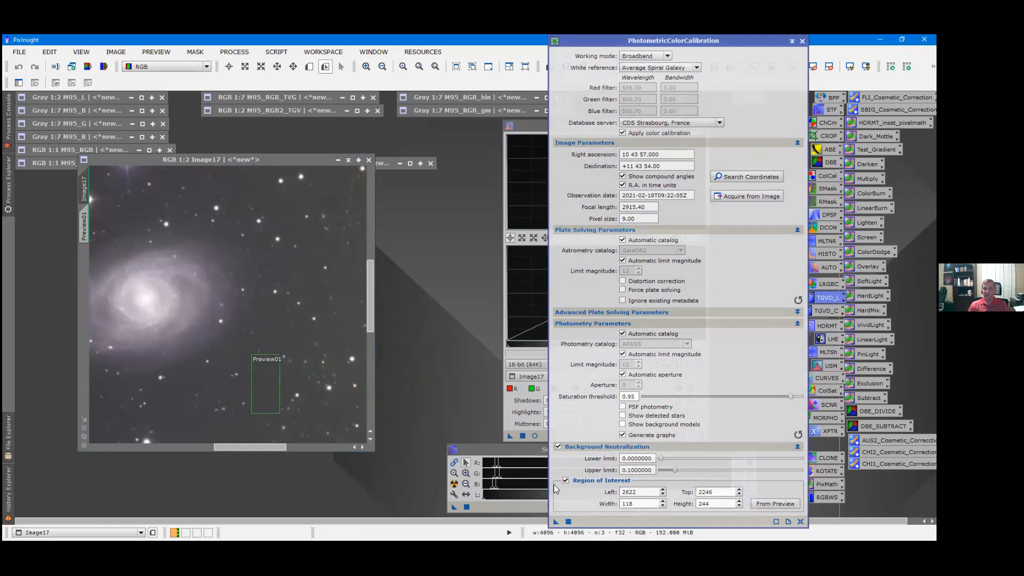
Run PhotometricColorCalibration on the combined RGB image, redisplay it with a linked-channel screen stretch, and close the calibration tool
left_click(555, 522)
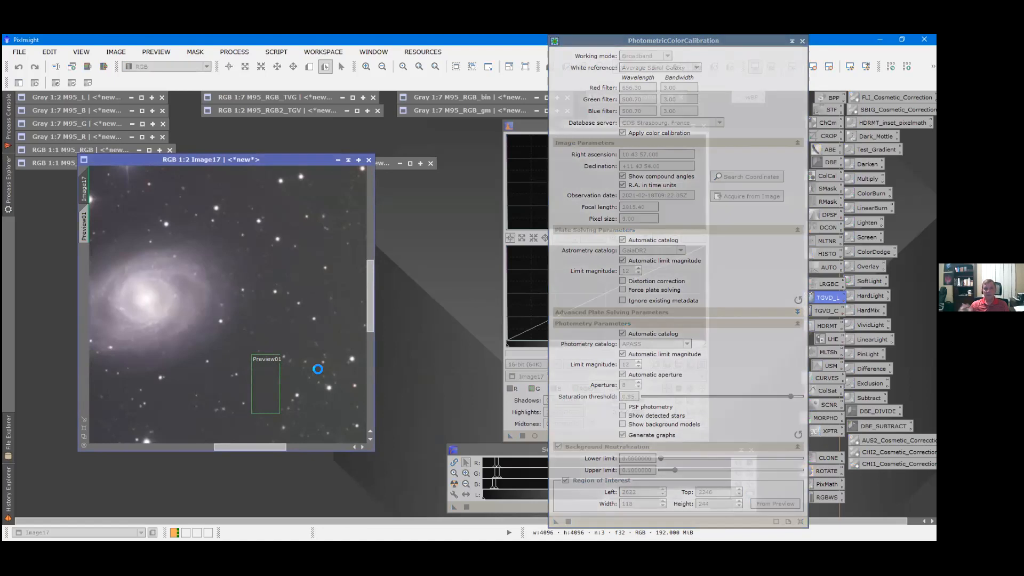
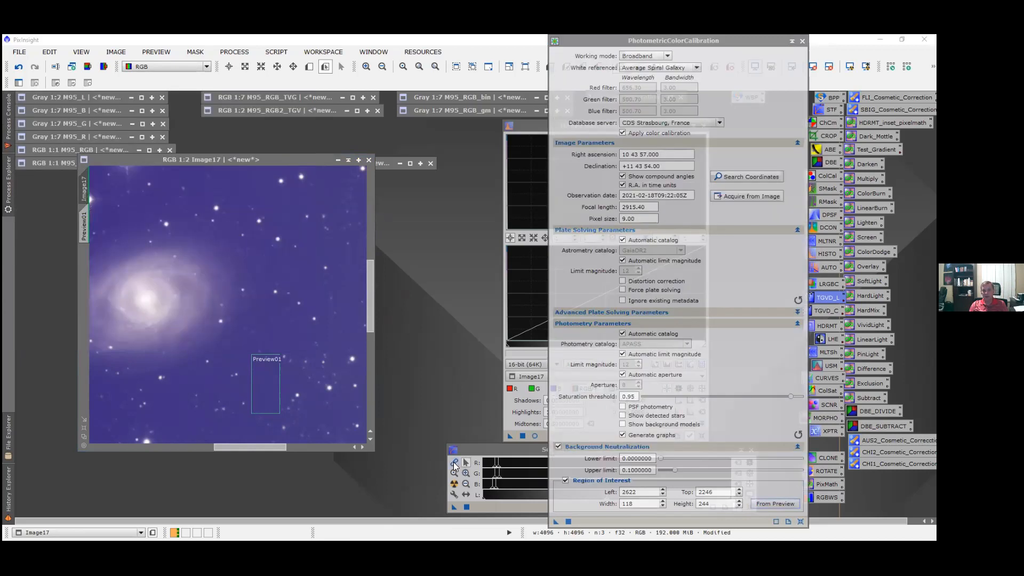
left_click(453, 462)
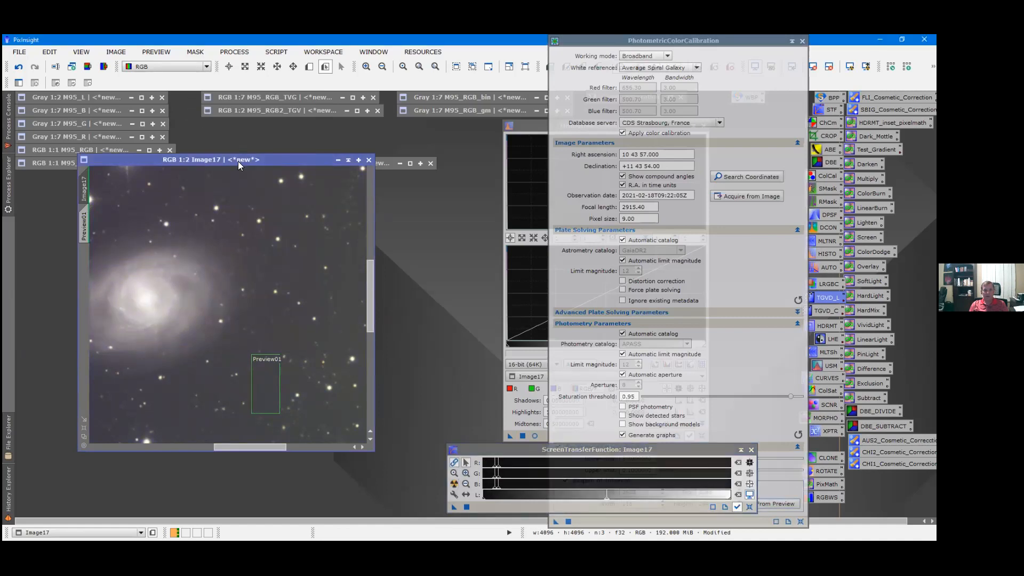
left_click_drag(247, 446, 228, 444)
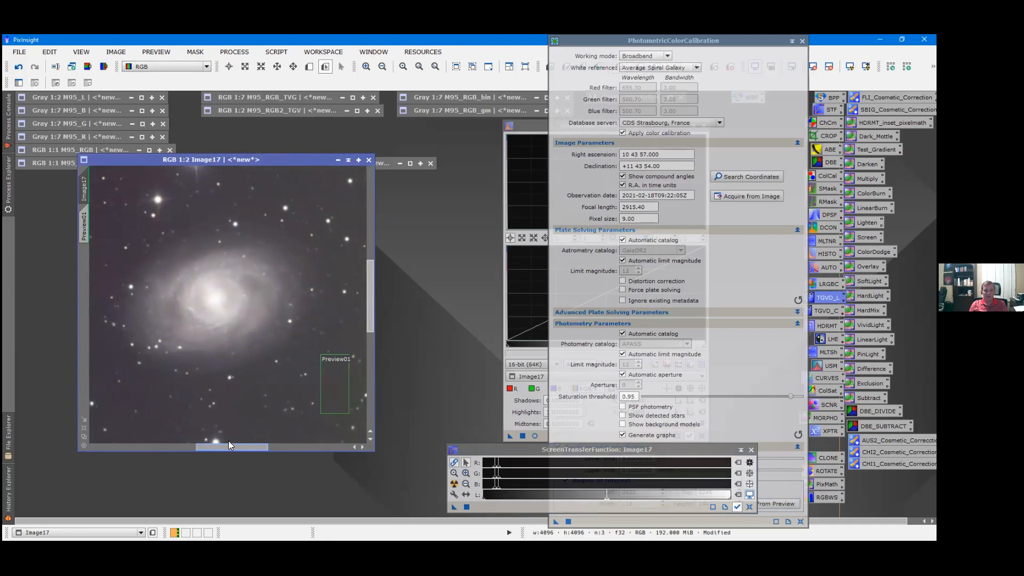
left_click(801, 40)
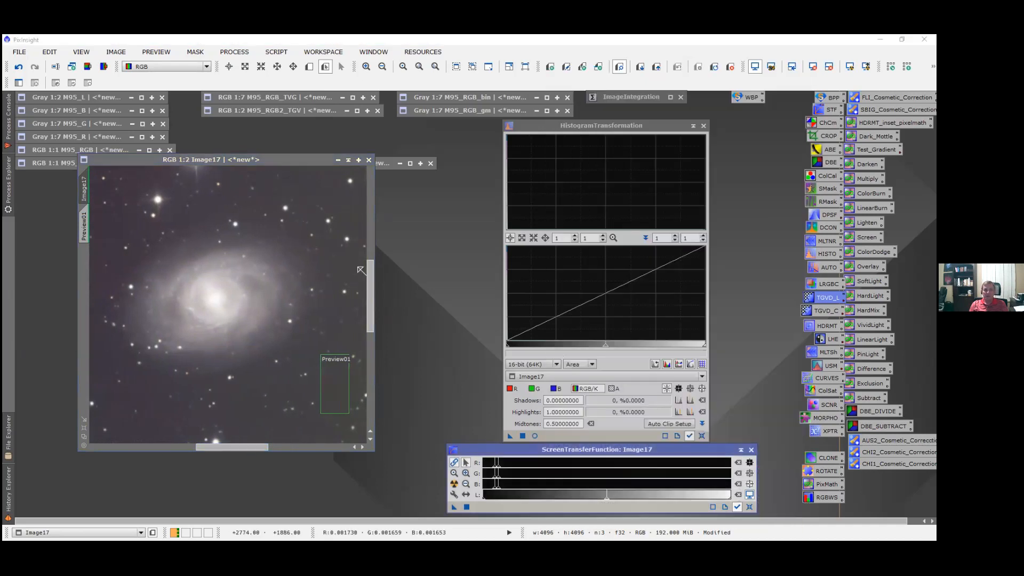
Remove the color gradient from the whole RGB image with AutomaticBackgroundExtractor, using box size 5 and box separation 10, and discard the background model
left_click(81, 428)
left_click_drag(304, 119, 267, 97)
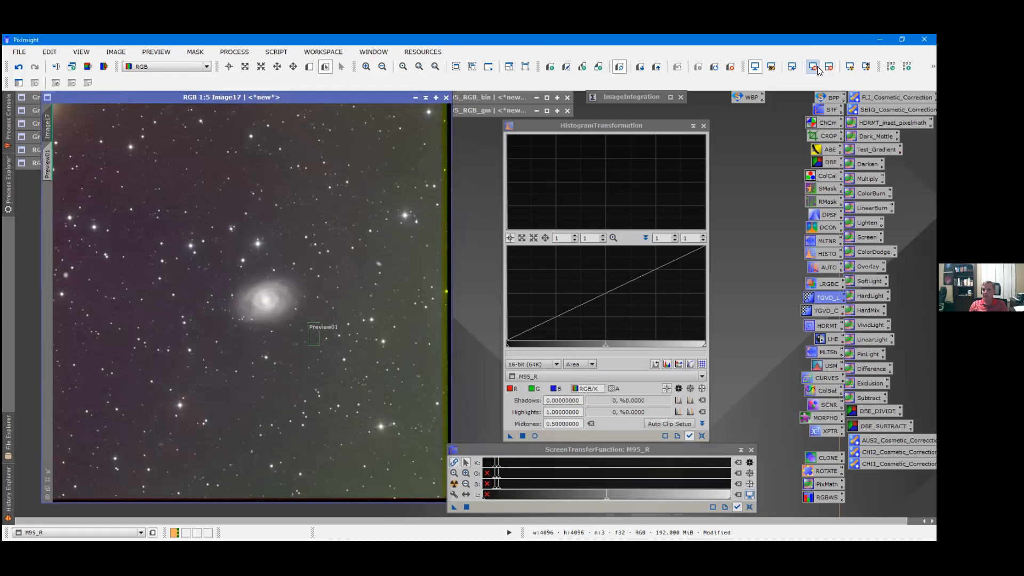
double_click(830, 150)
left_click_drag(616, 127, 530, 127)
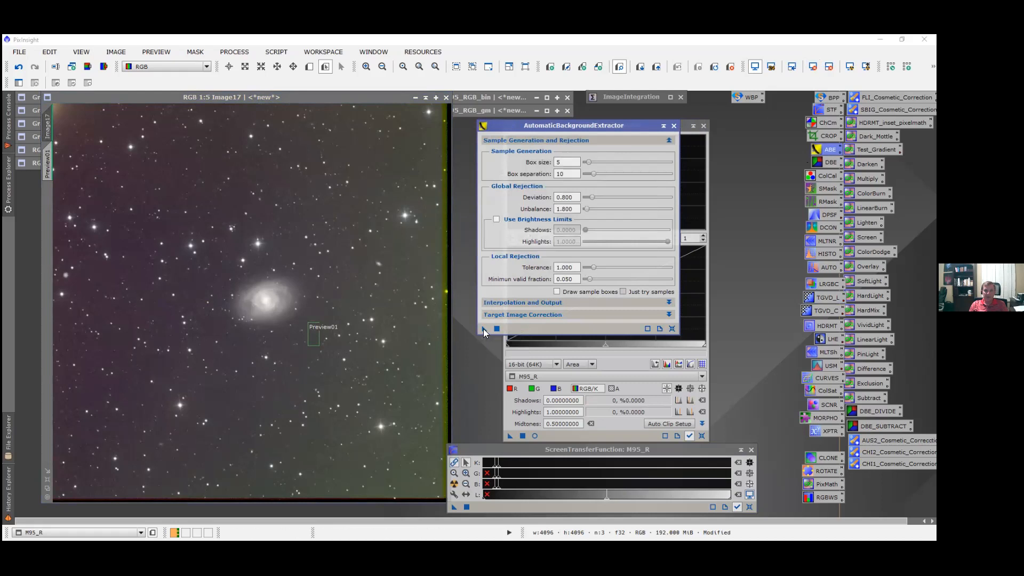
left_click_drag(484, 329, 400, 348)
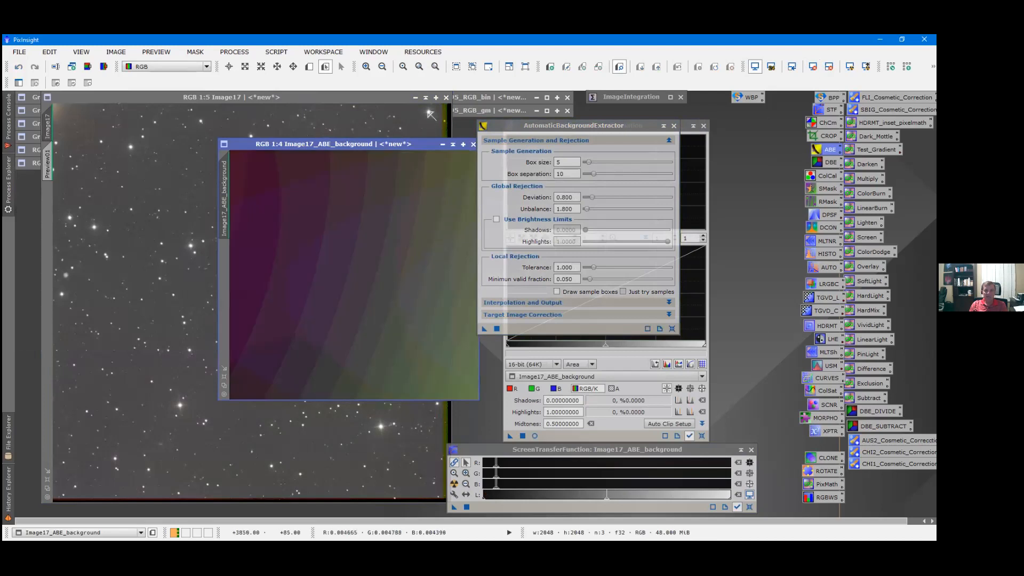
left_click_drag(421, 146, 392, 144)
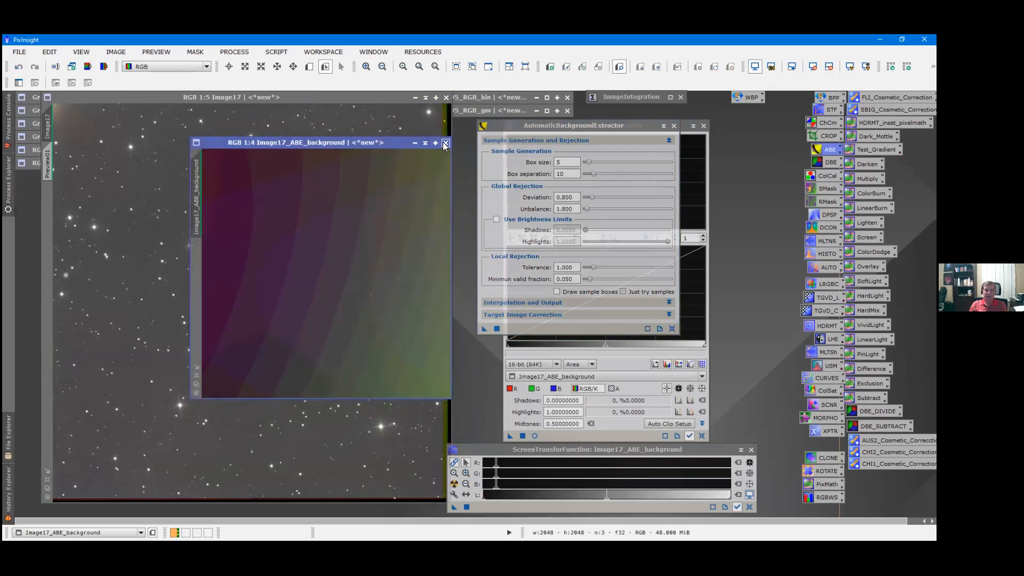
left_click(445, 143)
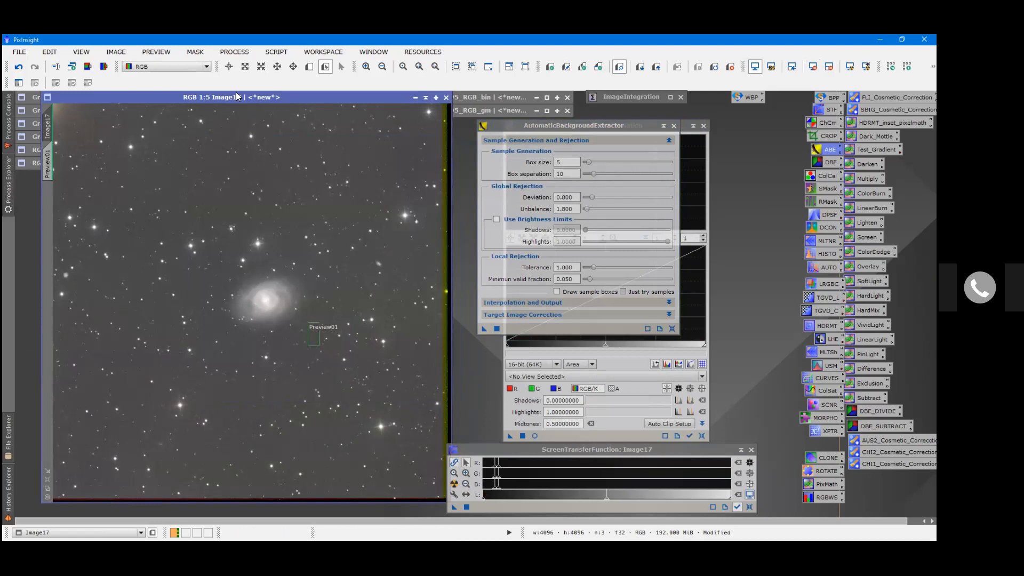
Compare the RGB image before and after background extraction by undoing and redoing it, and close AutomaticBackgroundExtractor
left_click(19, 67)
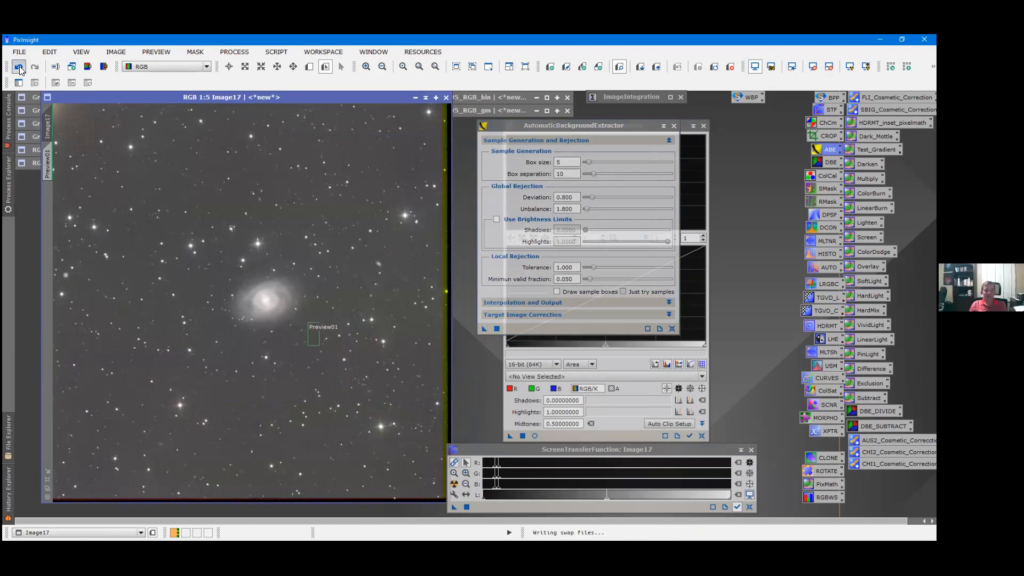
left_click(35, 68)
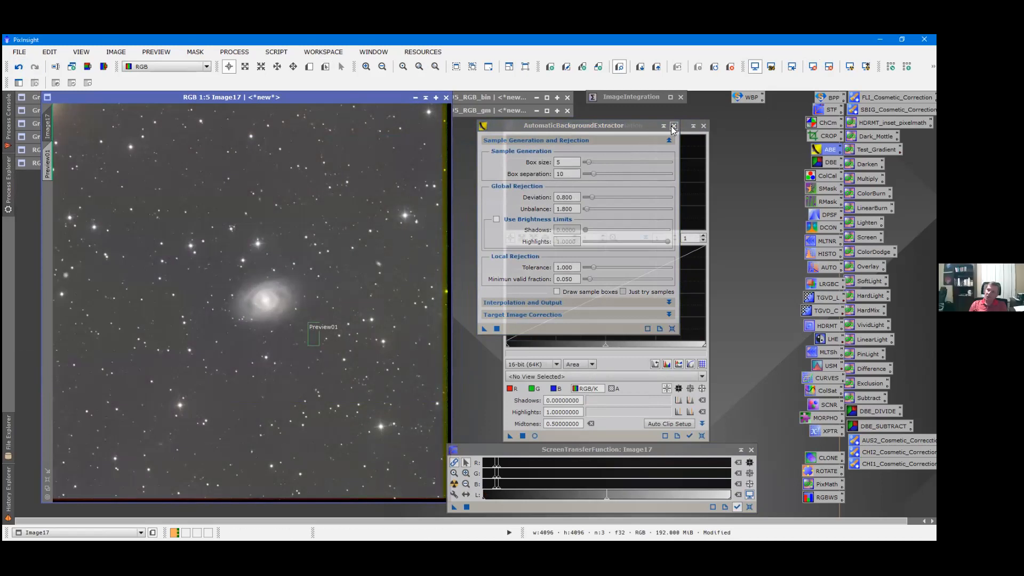
left_click(673, 126)
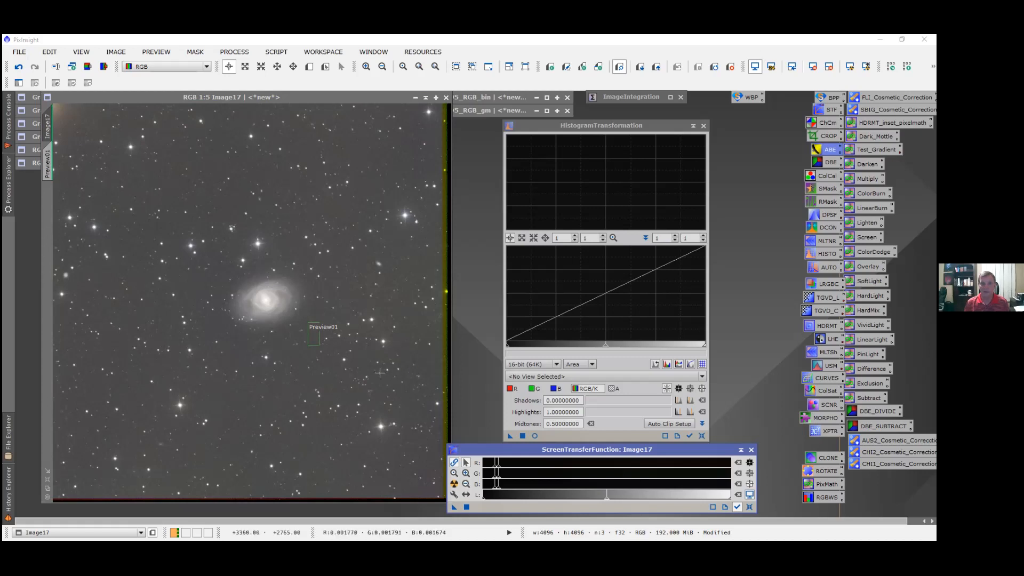
Have HistogramTransformation track the RGB image and raise the shadows in its linked screen stretch to darken the background
scroll(424, 366, "up", 3)
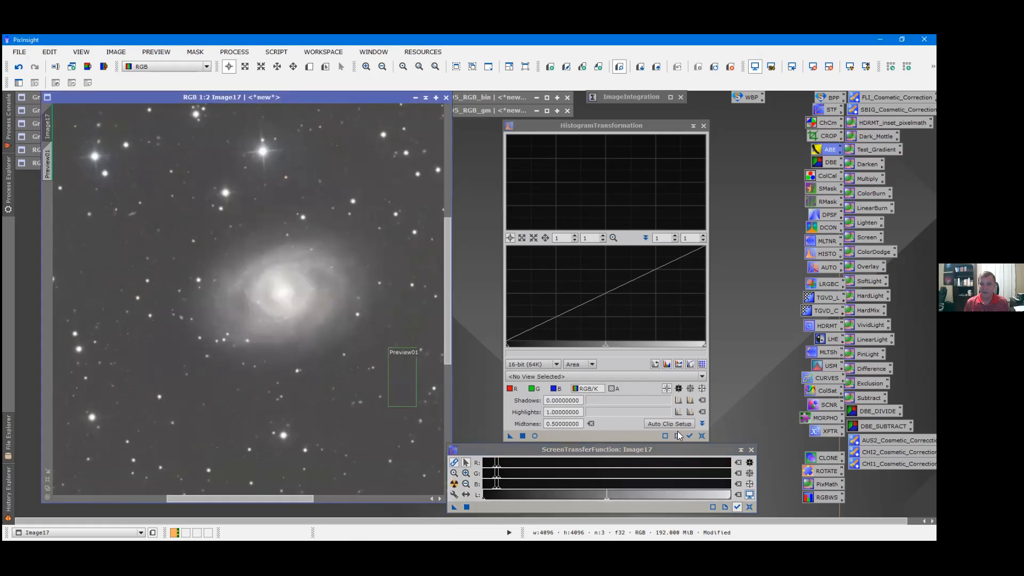
left_click(691, 435)
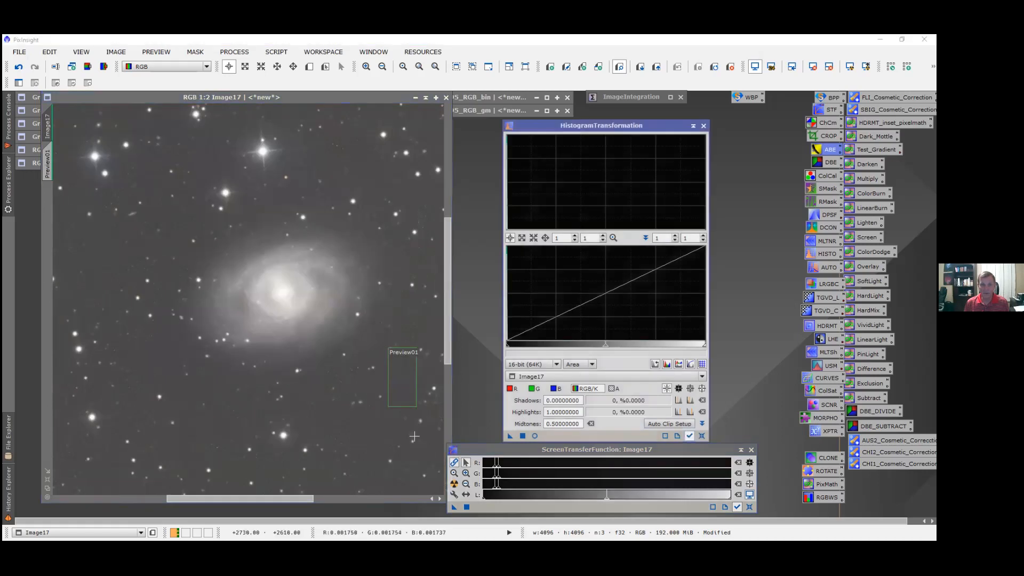
mouse_move(497, 468)
left_mouse_down()
mouse_move(565, 472)
mouse_move(530, 469)
left_mouse_up()
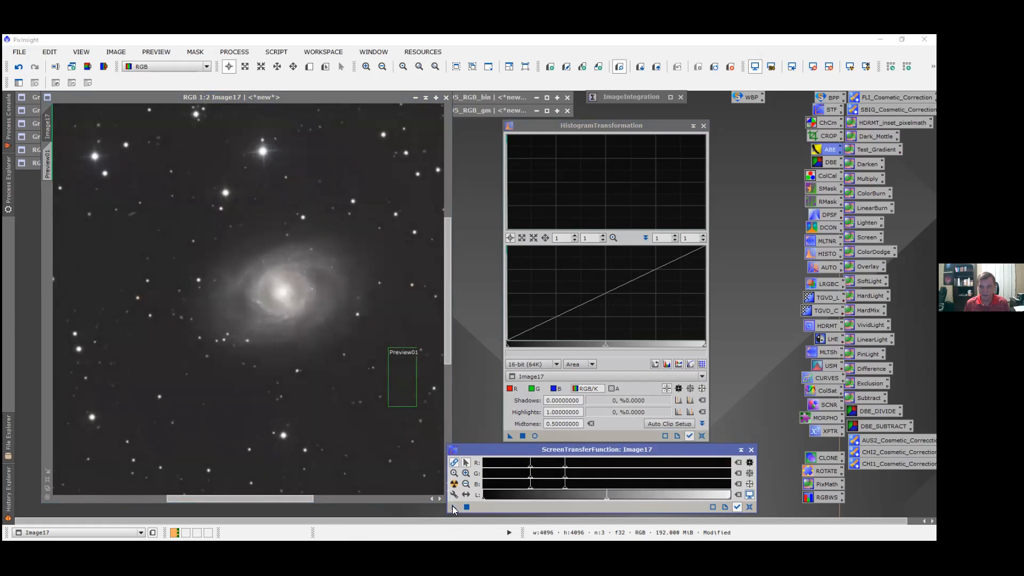
Apply the adjusted screen stretch permanently to the RGB image through HistogramTransformation, disabling the screen stretch and resetting the histogram settings
left_click_drag(452, 506, 511, 435)
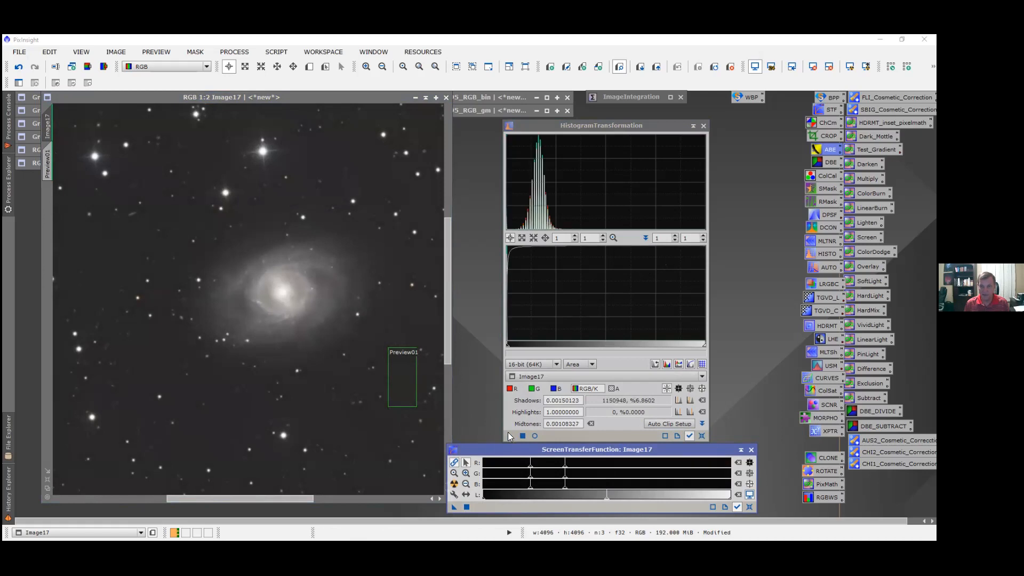
left_click(522, 435)
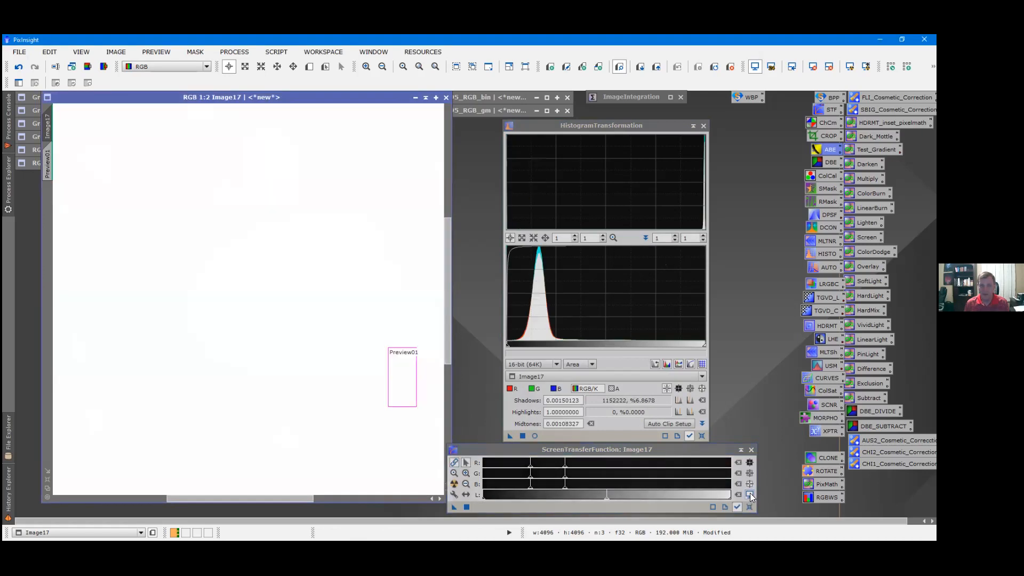
left_click(750, 493)
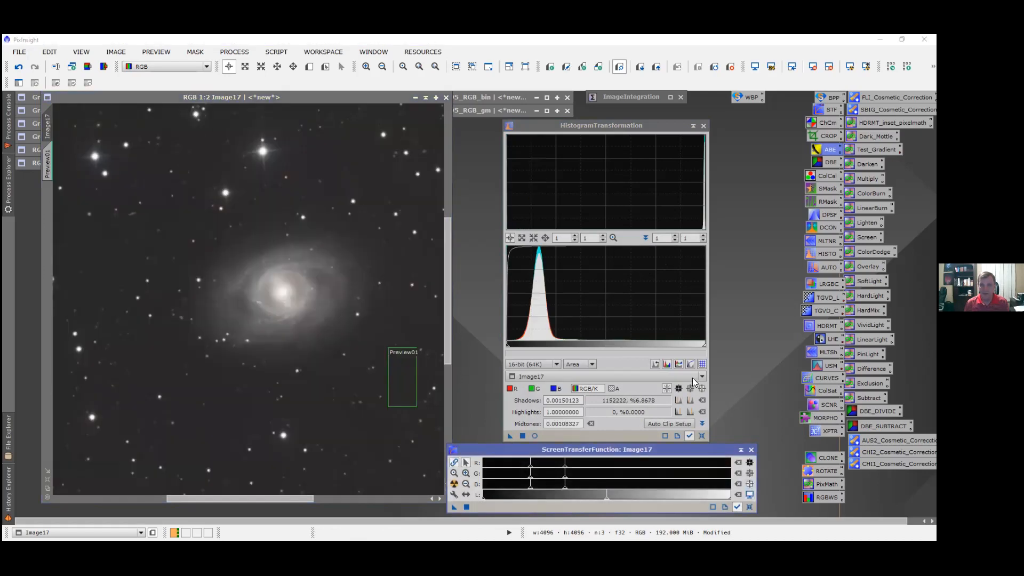
left_click(702, 436)
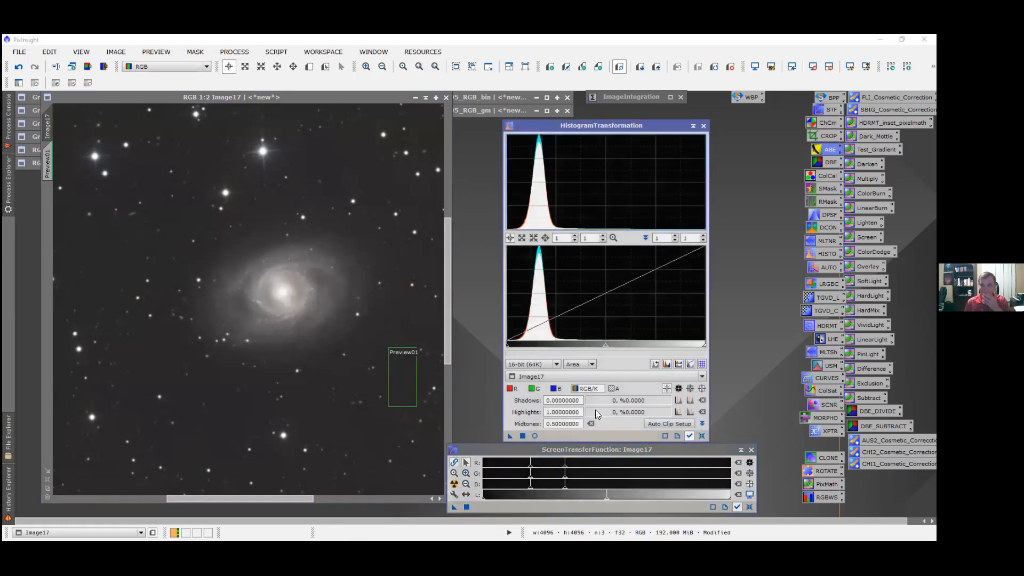
Apply M95_RGB_gm as a mask to the stretched RGB image, collapse the mask window, and hide the mask overlay
left_click(320, 309)
scroll(320, 309, "up", 1)
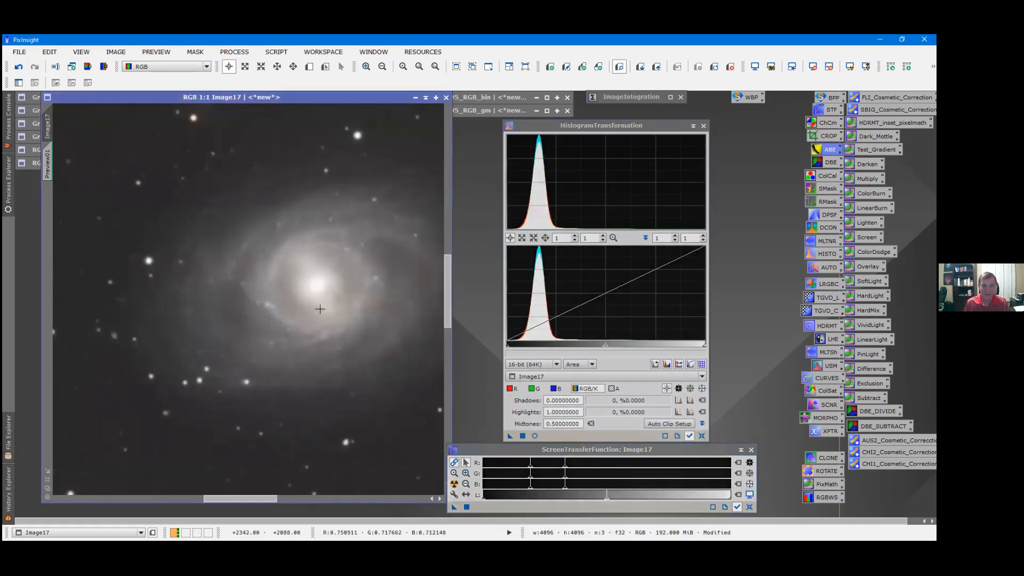
double_click(476, 111)
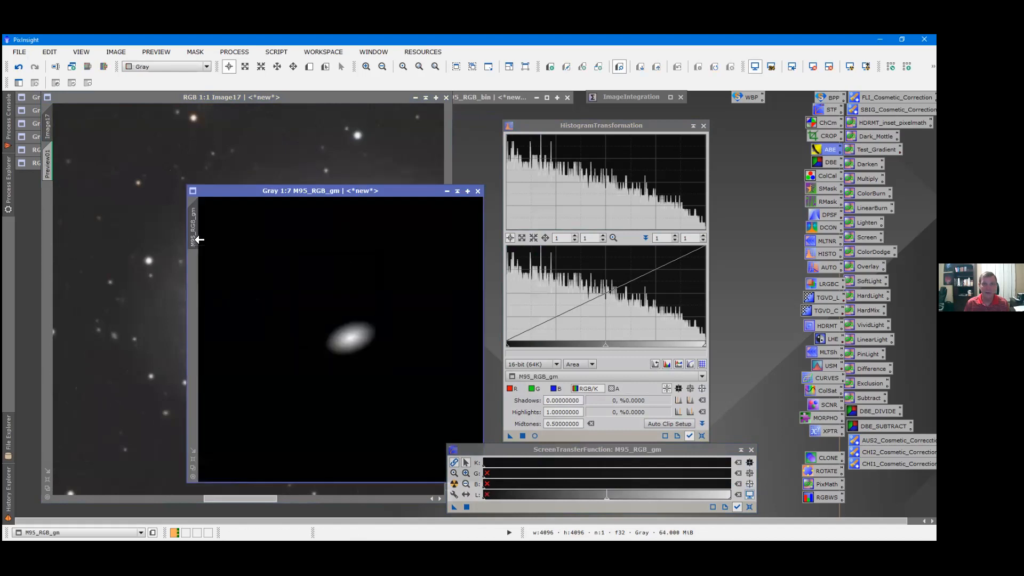
left_click(458, 190)
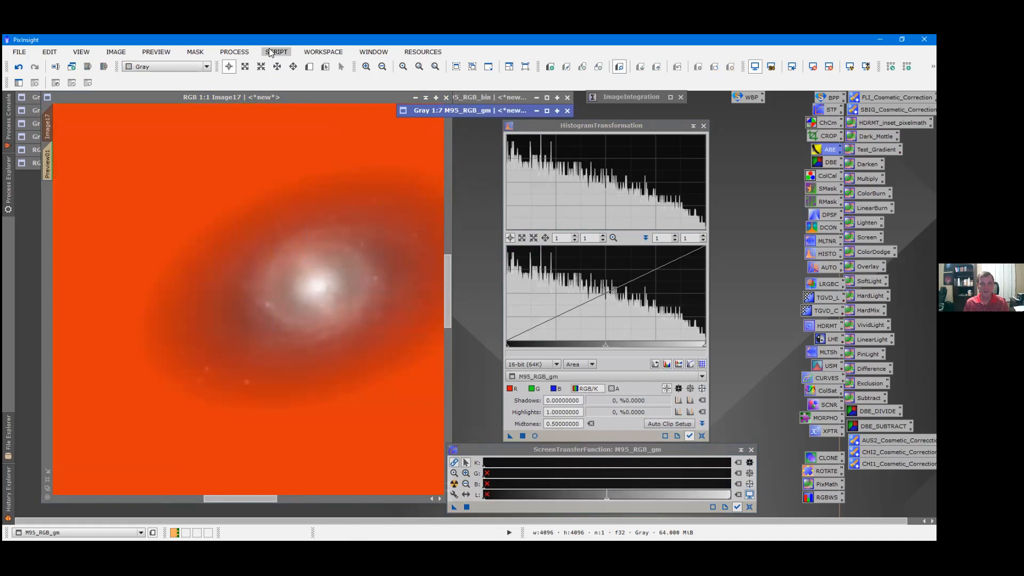
left_click(231, 97)
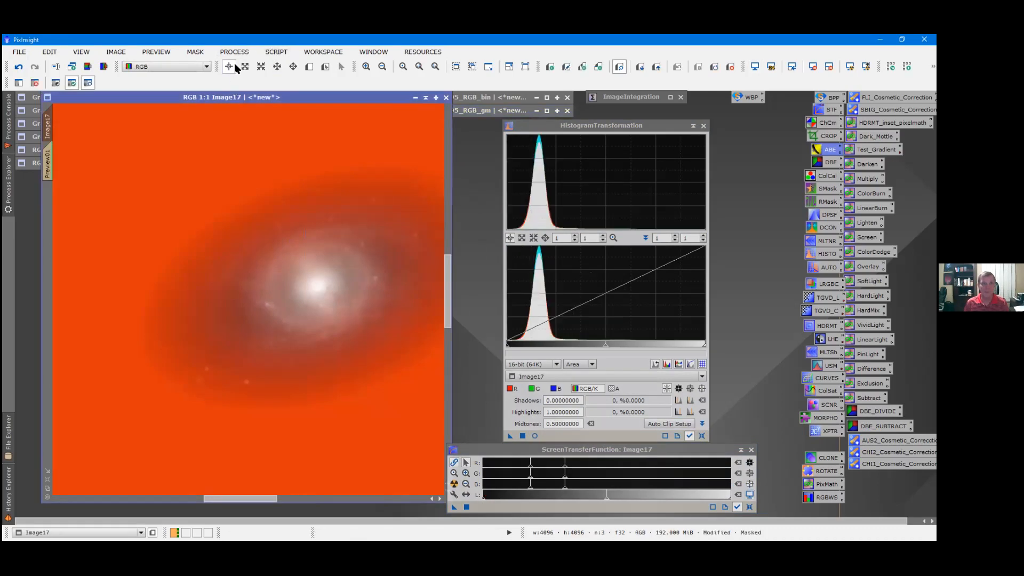
left_click(203, 51)
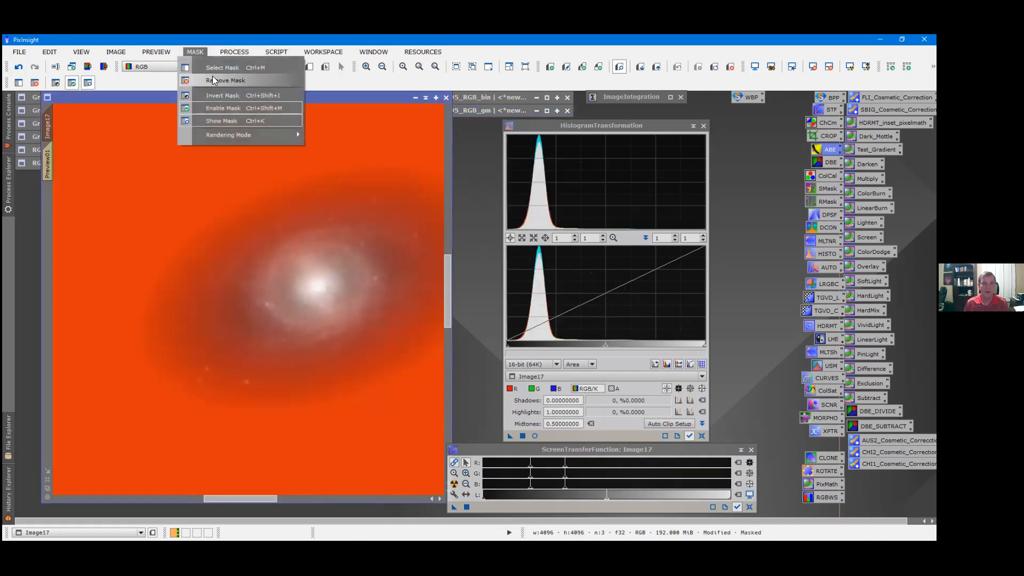
left_click(220, 118)
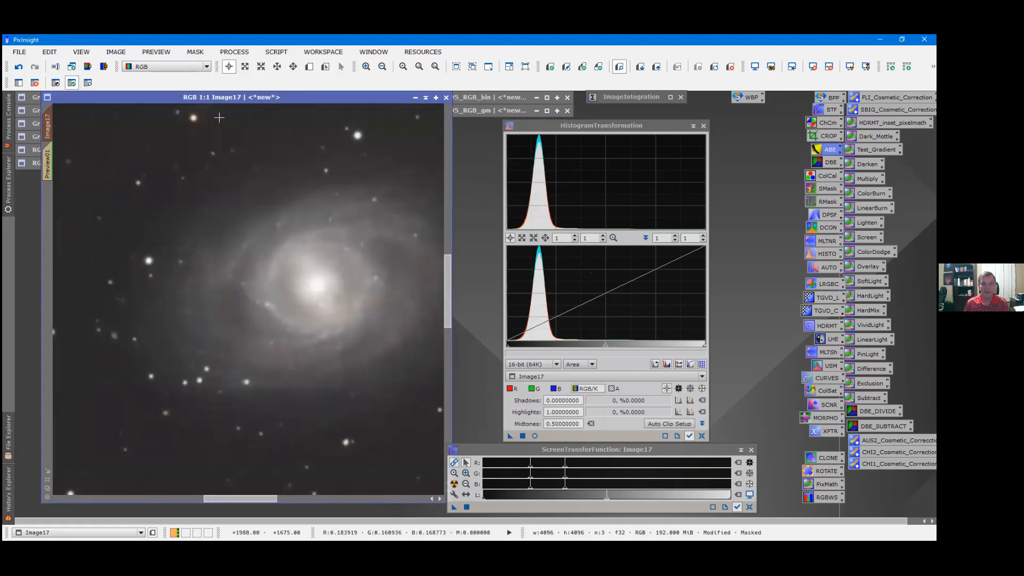
Darken the masked RGB galaxy with HistogramTransformation midtones at about 0.64, judging it in the real-time preview, and reset the histogram settings
left_click(534, 435)
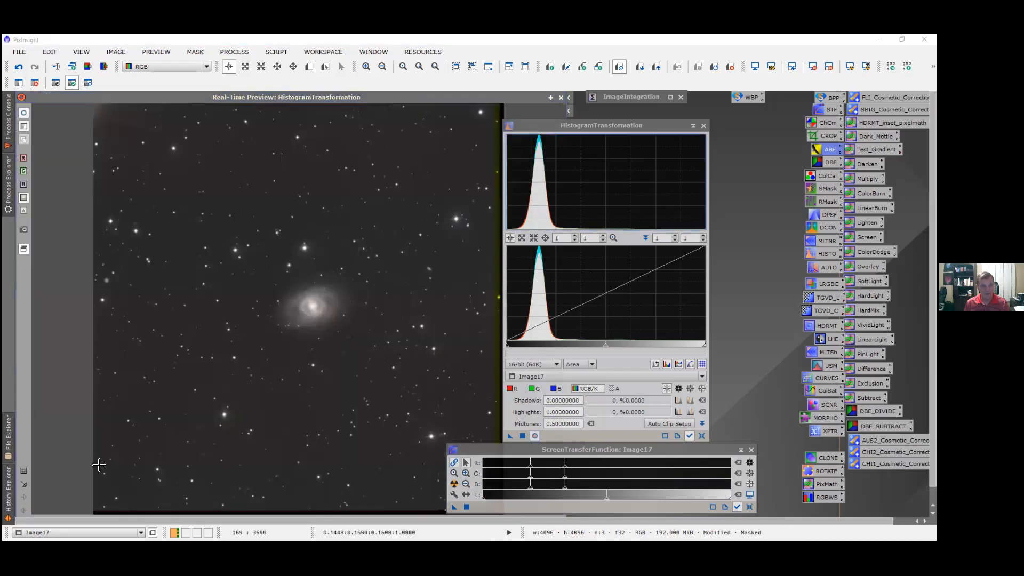
left_click(215, 318)
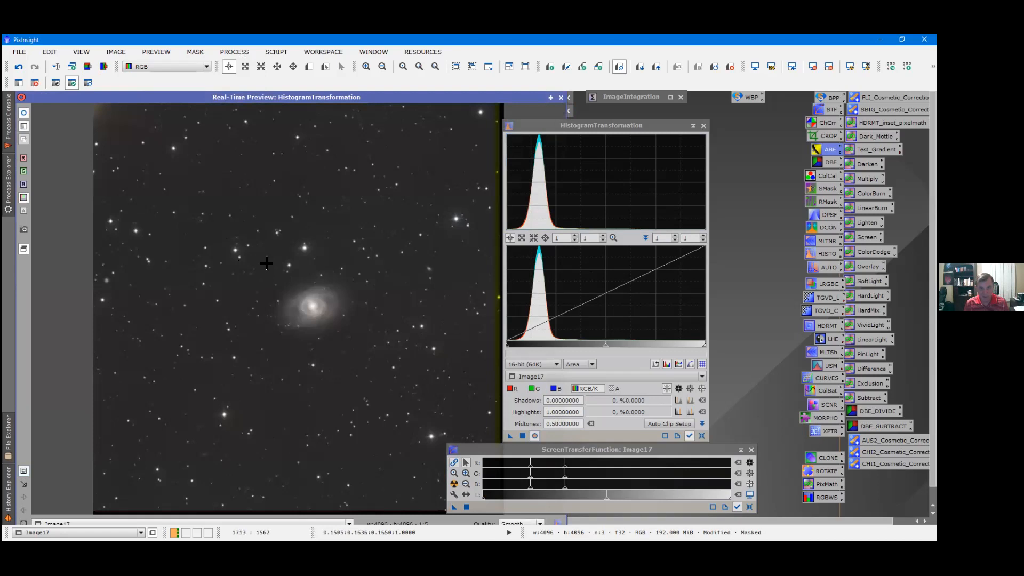
scroll(354, 350, "up", 4)
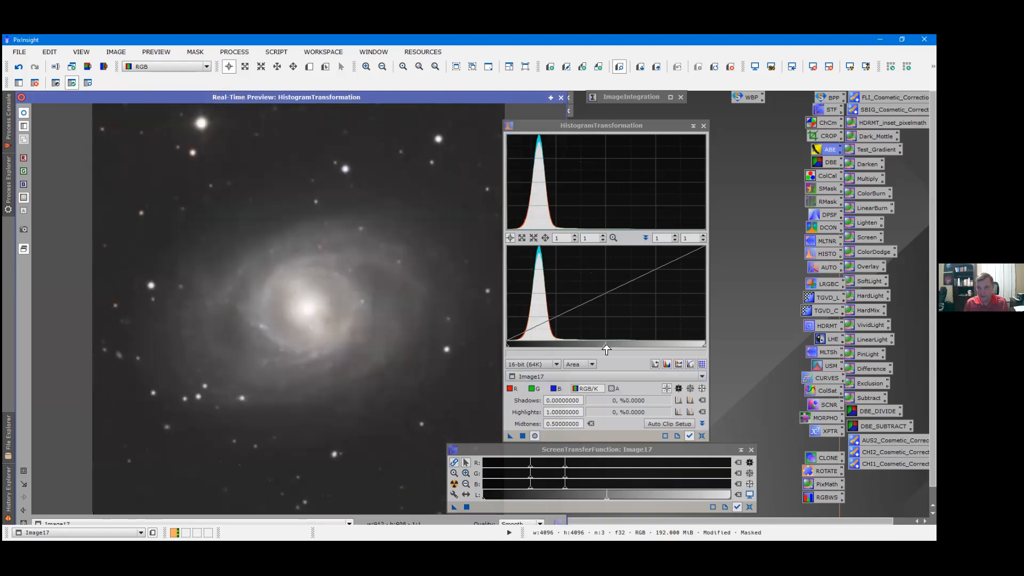
left_click_drag(606, 350, 633, 358)
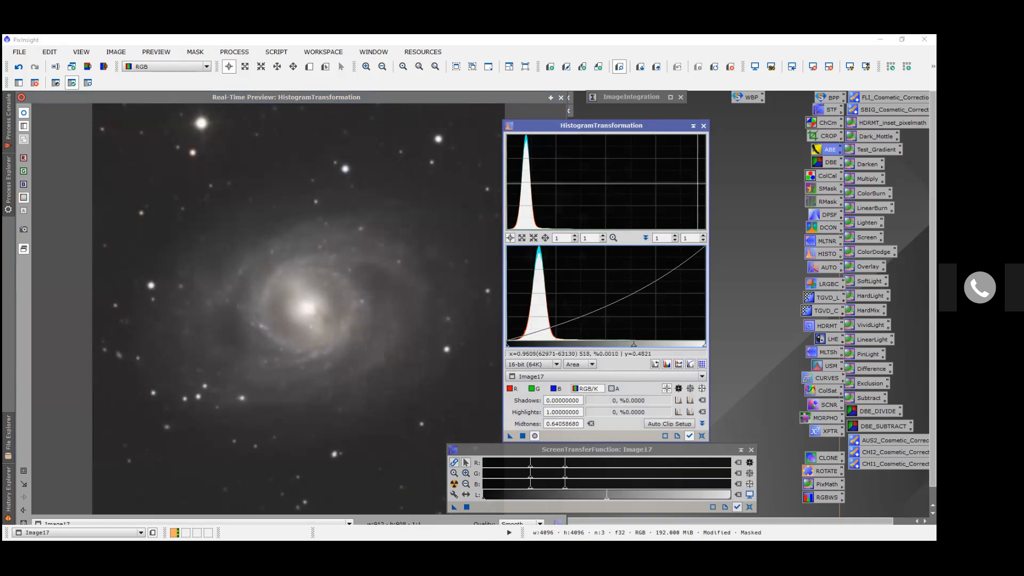
left_click(561, 98)
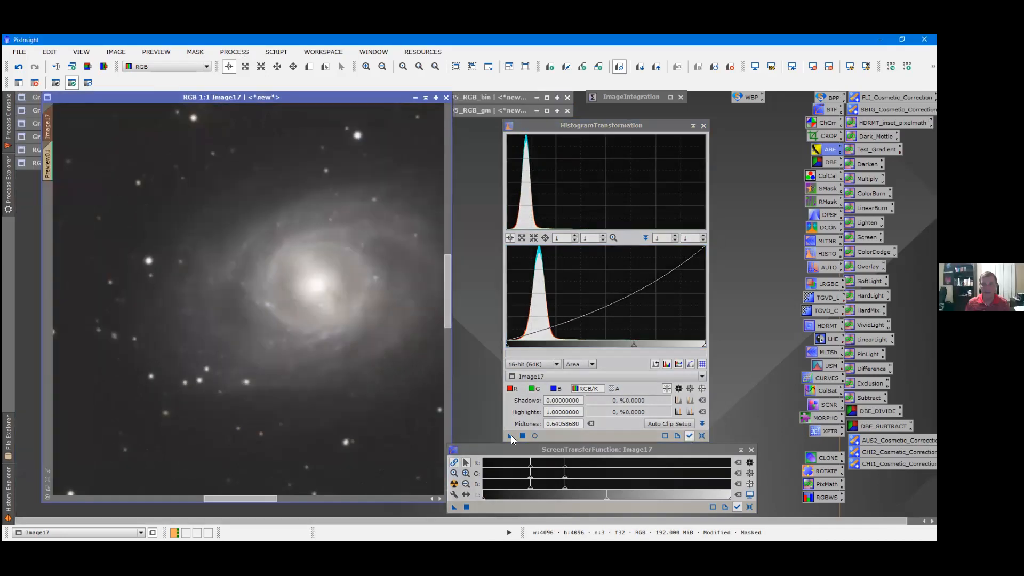
left_click(689, 436)
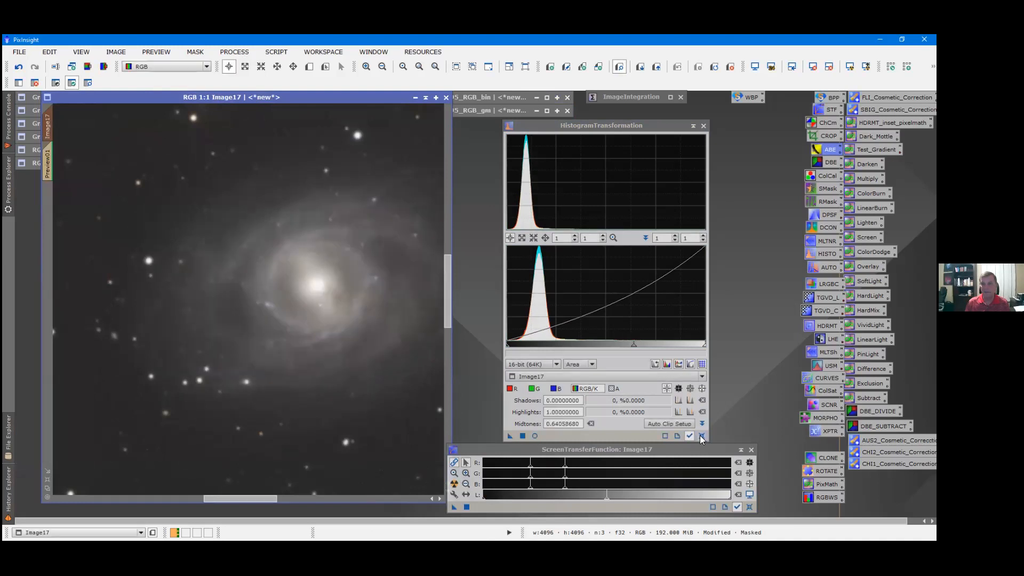
left_click(702, 436)
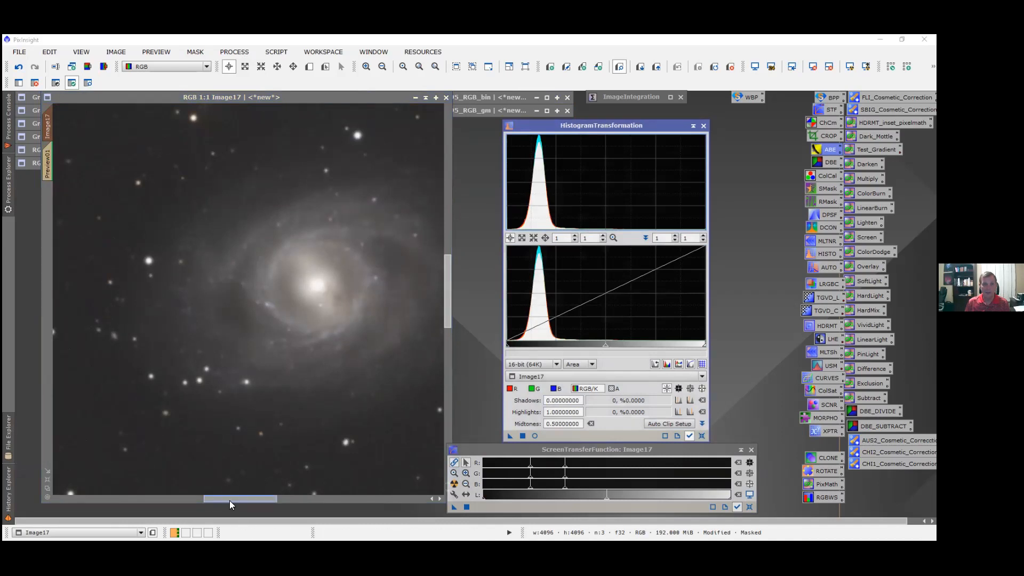
Remove the mask from the RGB image
left_click_drag(229, 501, 243, 501)
left_click(192, 50)
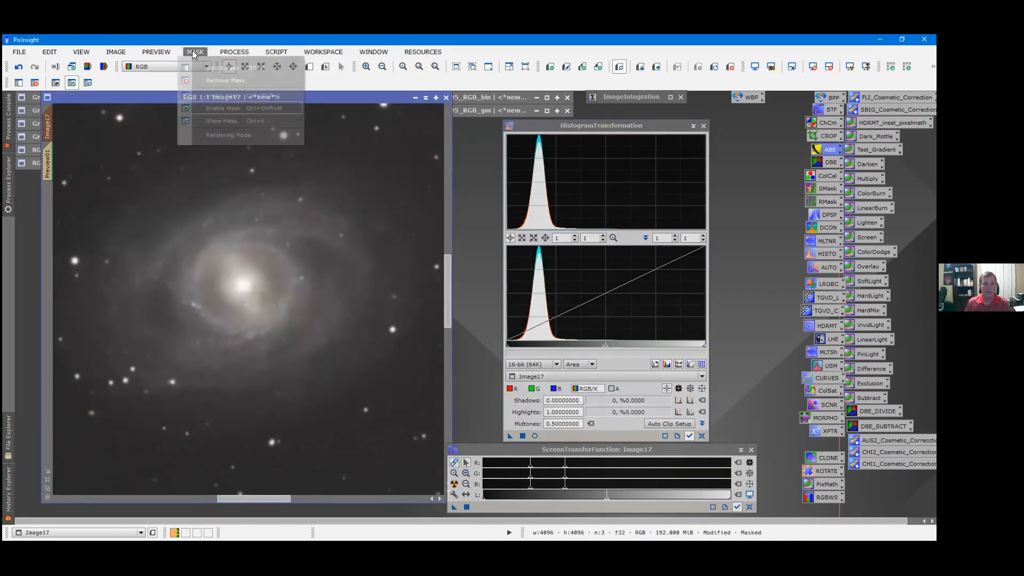
left_click(199, 76)
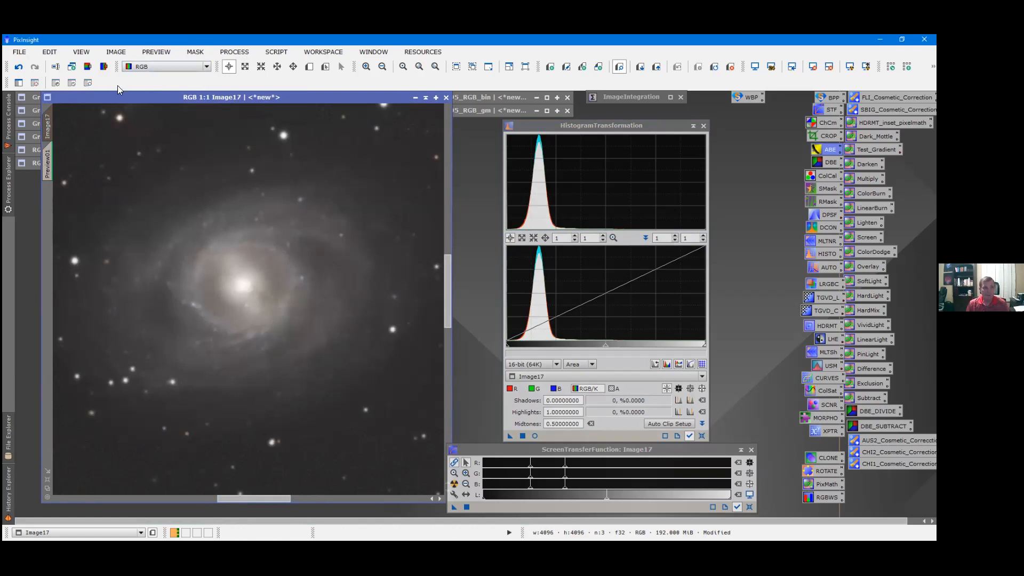
Reapply M95_RGB_gm as the RGB image's mask, collapse the mask window, show the overlay, and invert the mask to protect the galaxy
left_click(484, 110)
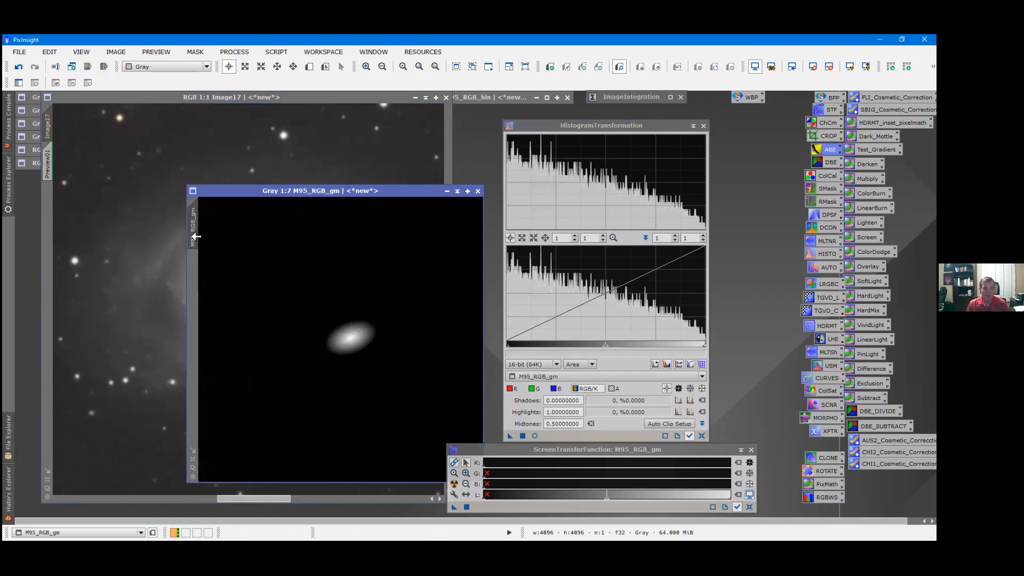
left_click(458, 191)
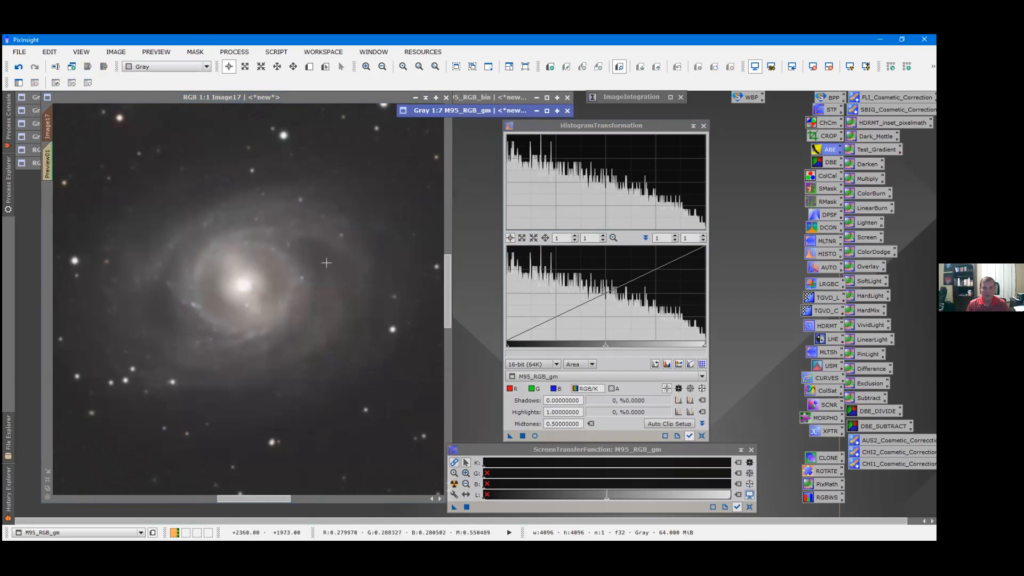
left_click(155, 97)
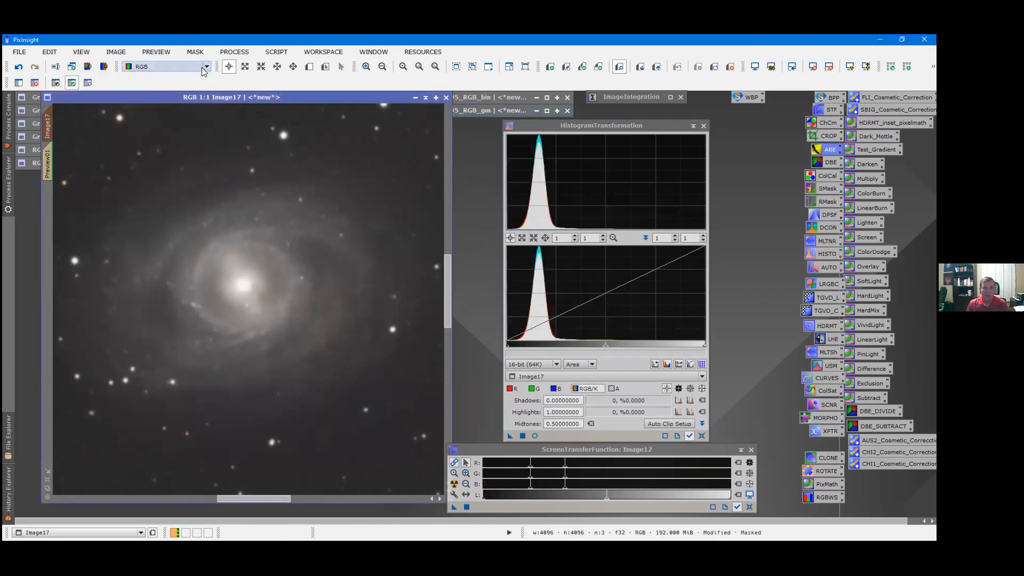
left_click(195, 52)
left_click(202, 121)
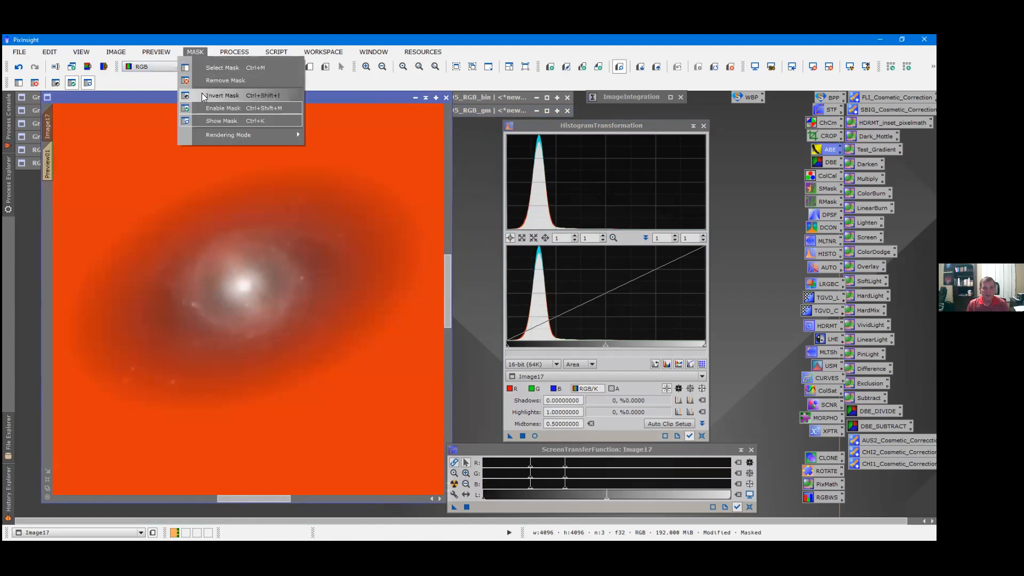
left_click(202, 95)
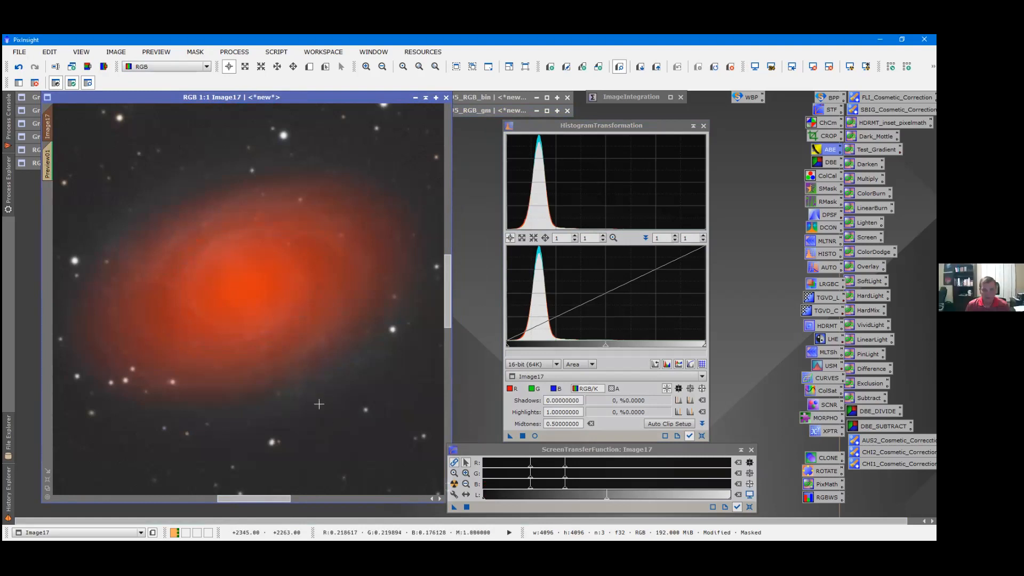
Line up M95_RGB_clone with the RGB image over the same background stars at 2:1, keeping the process windows clear of both images
key("ctrl+plus")
left_click_drag(261, 498, 306, 500)
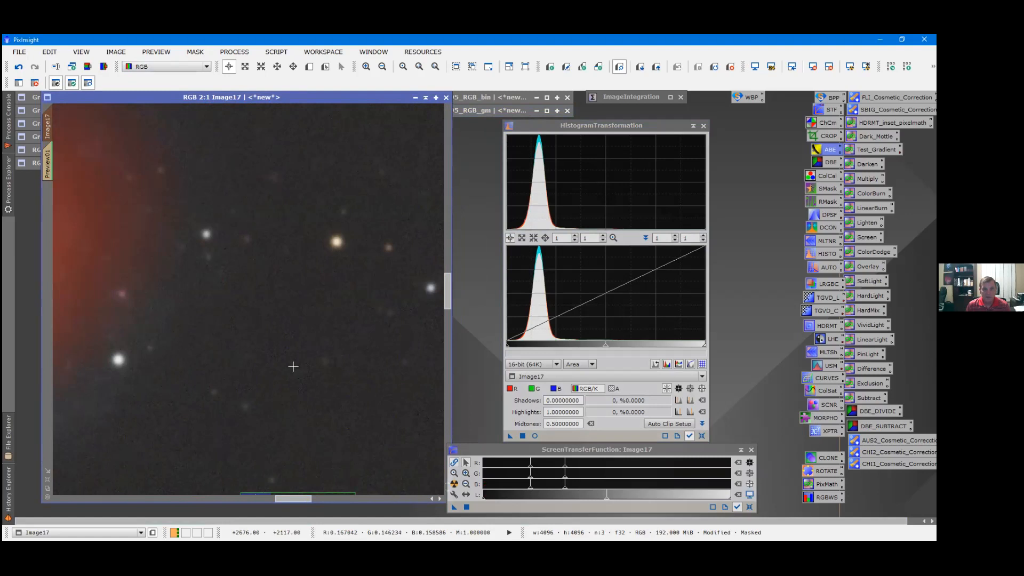
left_click_drag(164, 99, 250, 101)
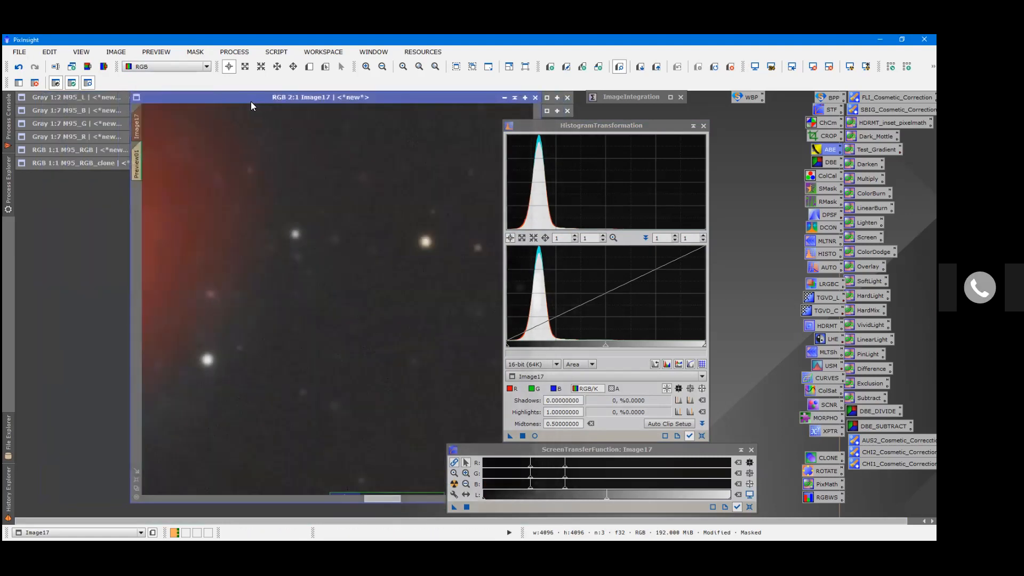
double_click(75, 163)
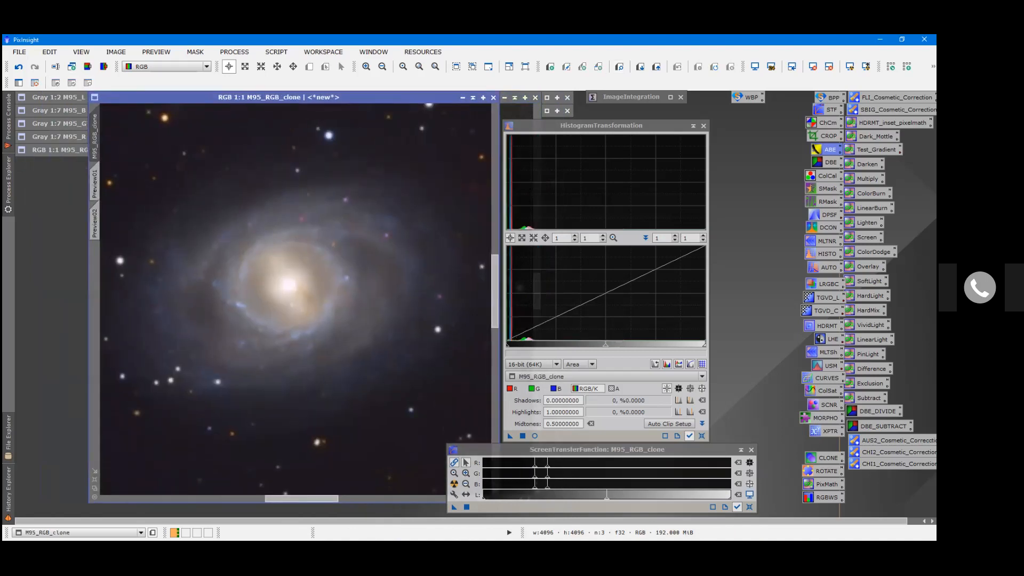
left_click_drag(222, 104, 367, 109)
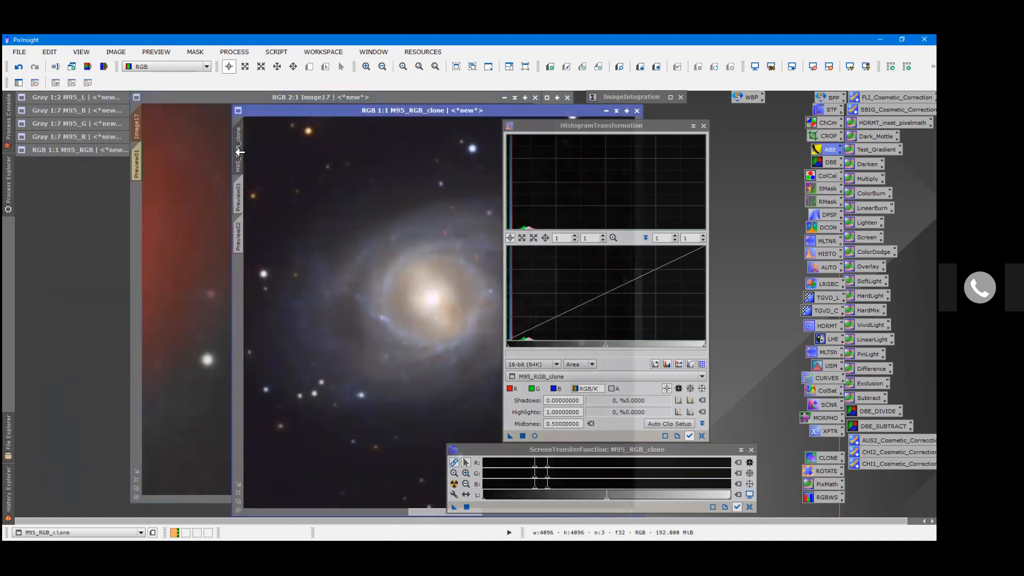
left_click_drag(279, 107, 72, 161)
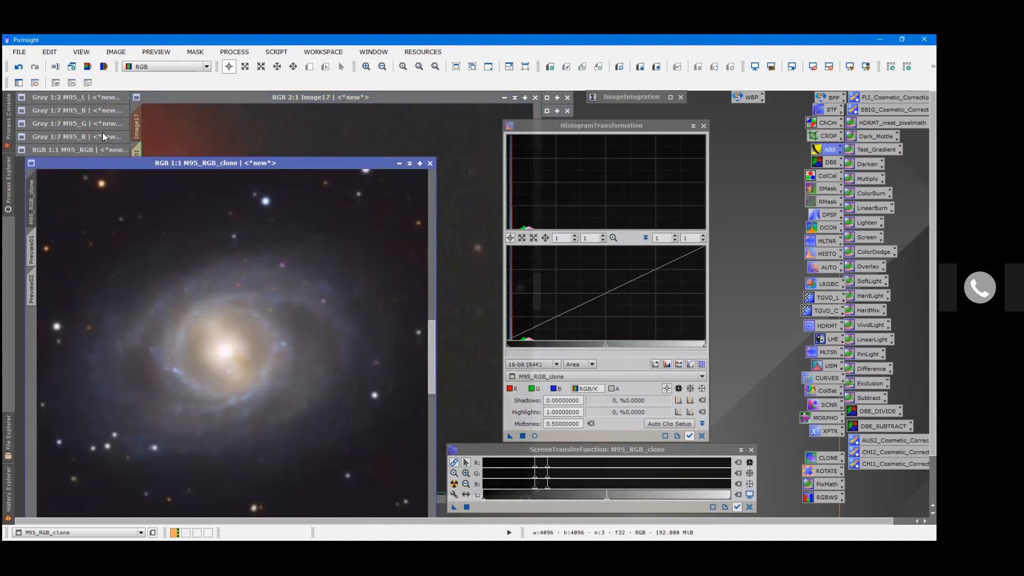
left_click(138, 126)
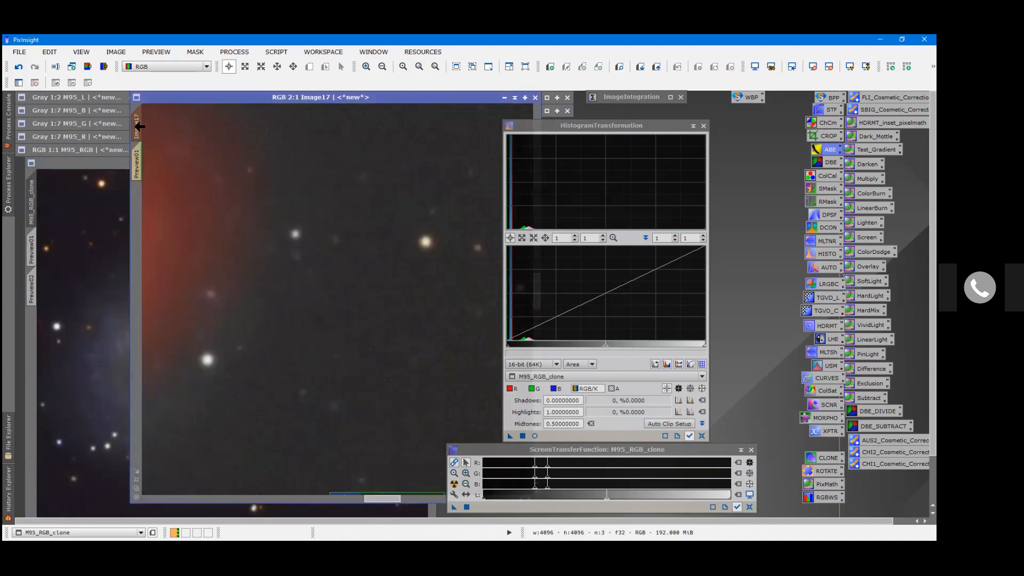
left_click_drag(106, 165, 214, 102)
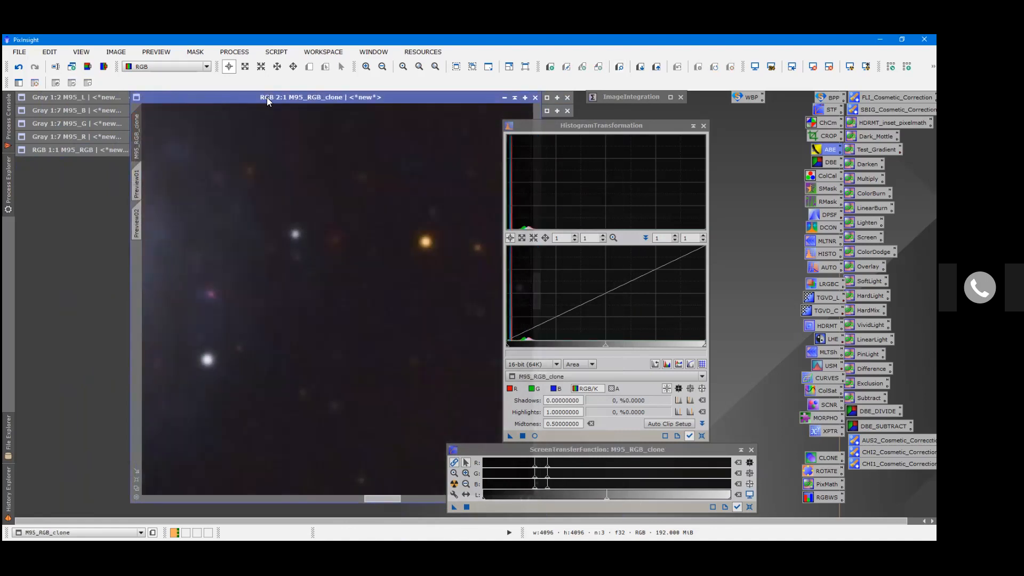
left_click_drag(597, 124, 675, 119)
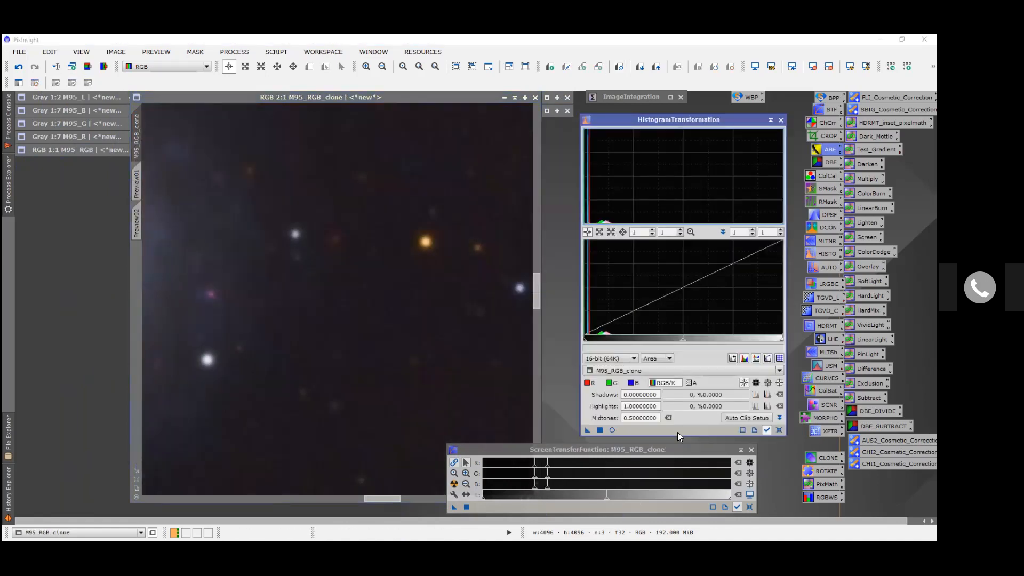
left_click_drag(650, 448, 716, 448)
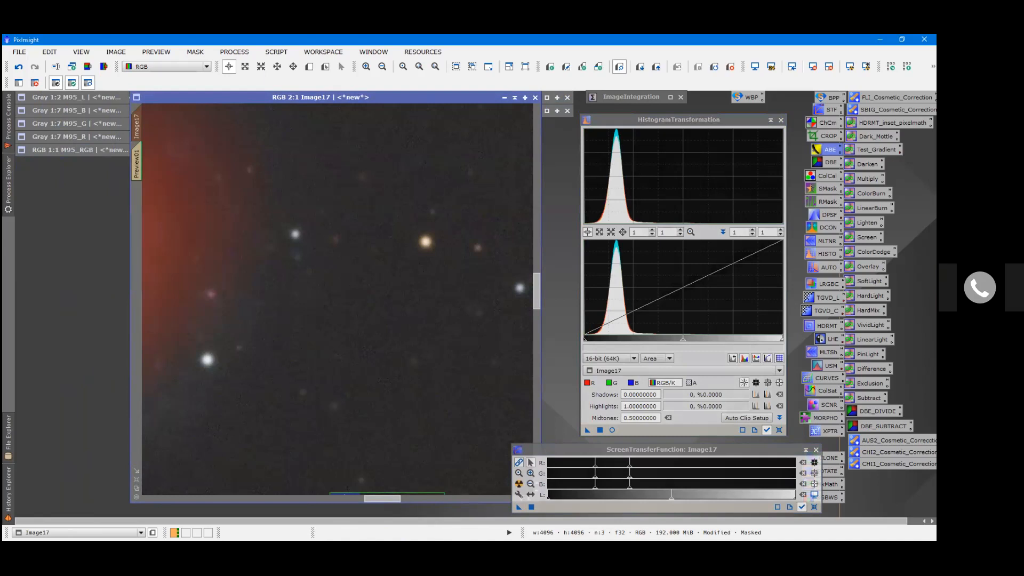
Compare the background and star color of Image17 and M95_RGB_clone by switching repeatedly between the two images
key("ctrl+Page_Down")
key("ctrl+Page_Up")
key("ctrl+Page_Down")
key("ctrl+Page_Up")
key("ctrl+Page_Down")
key("ctrl+Page_Up")
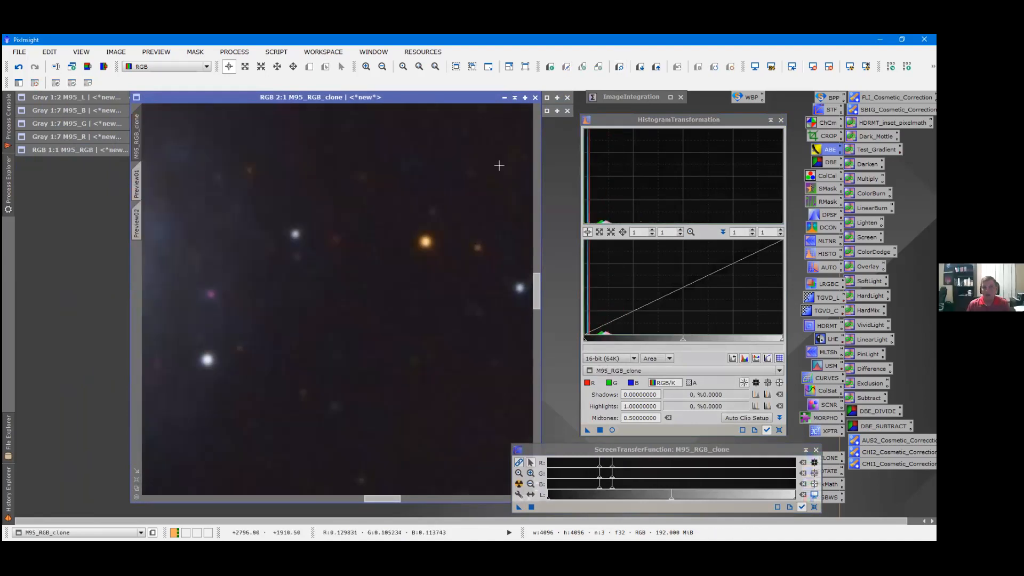
Collapse the M95_RGB_clone window and bring the masked Image17 back into view
left_click_drag(453, 98, 382, 108)
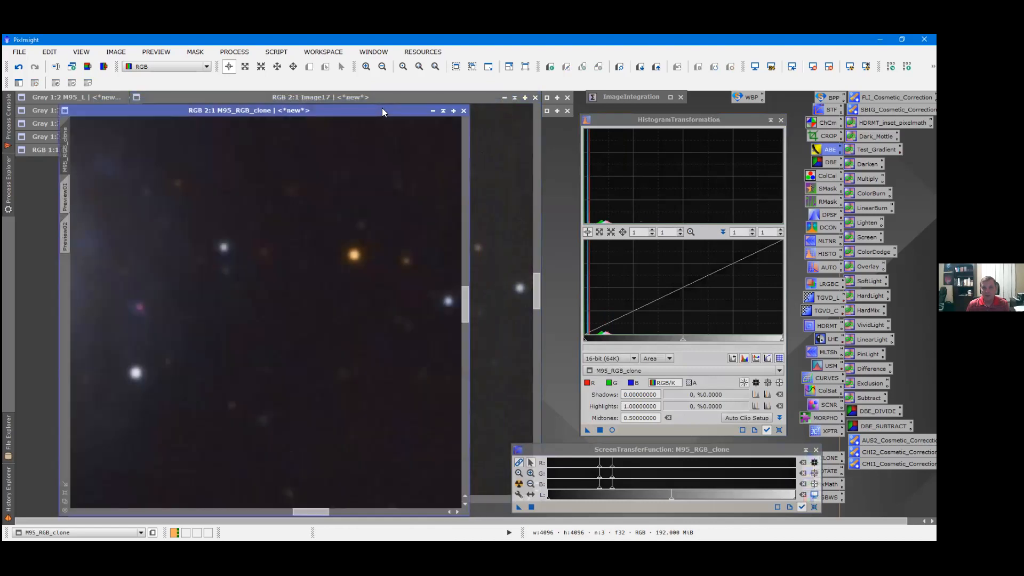
left_click(515, 99)
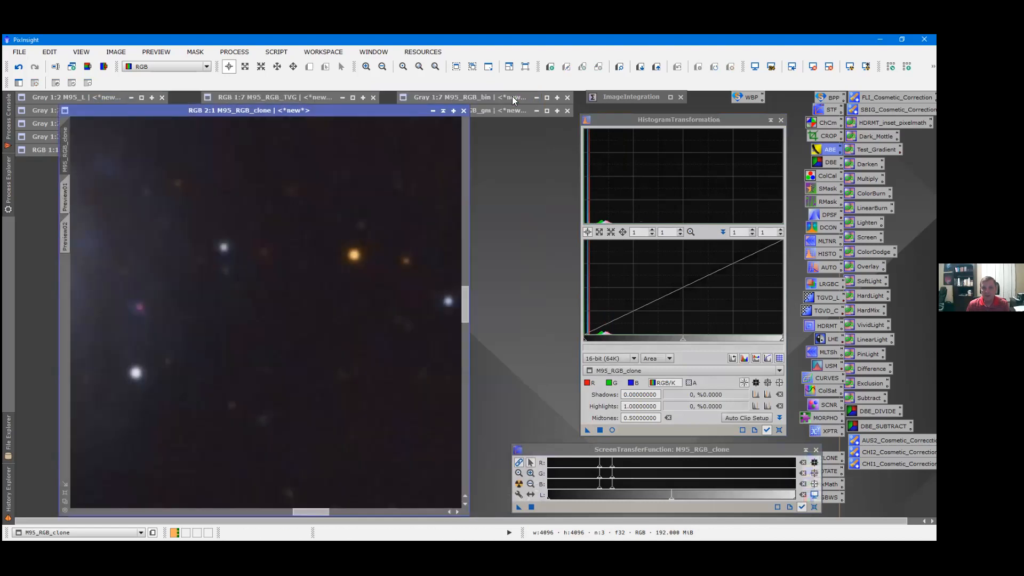
left_click(444, 111)
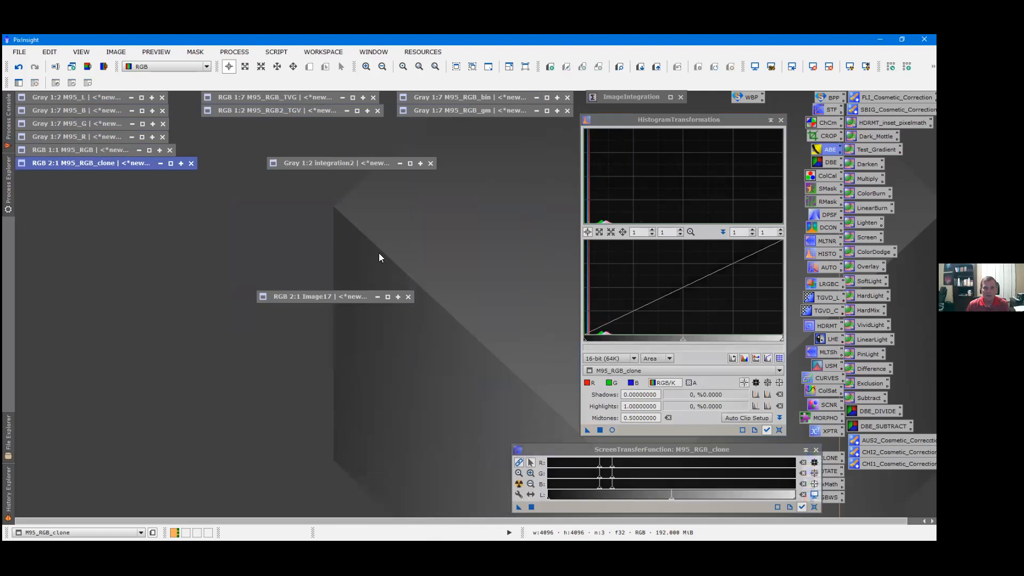
double_click(331, 296)
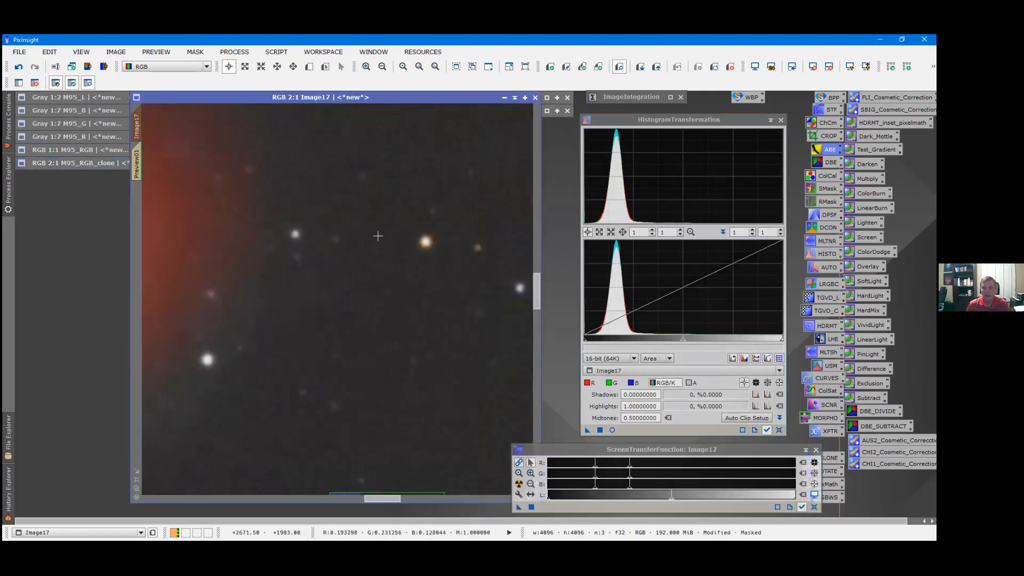
Create a second preview on Image17 covering the galaxy's edge and the adjacent background, and display that preview
scroll(222, 346, "down", 3)
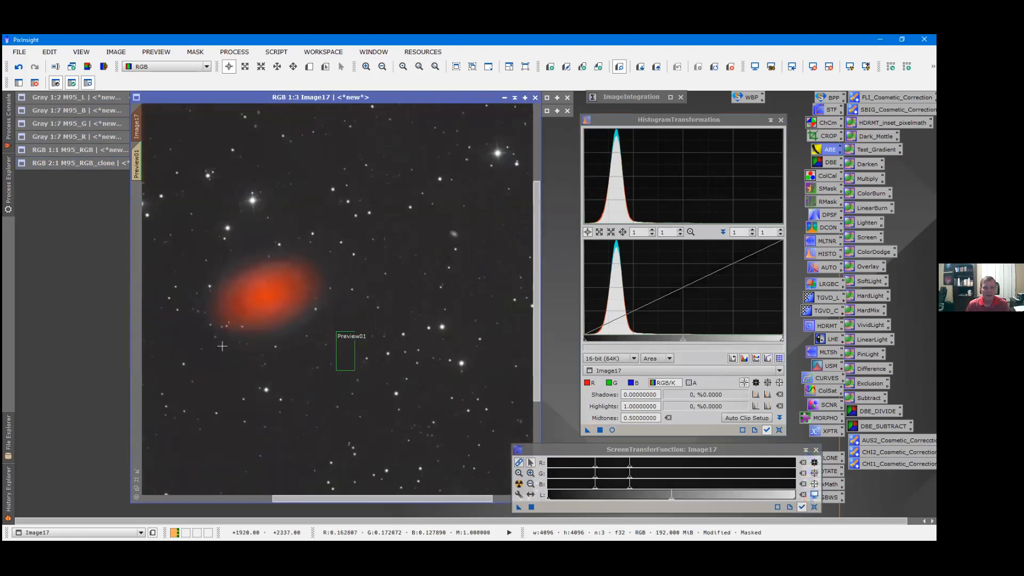
scroll(222, 346, "up", 1)
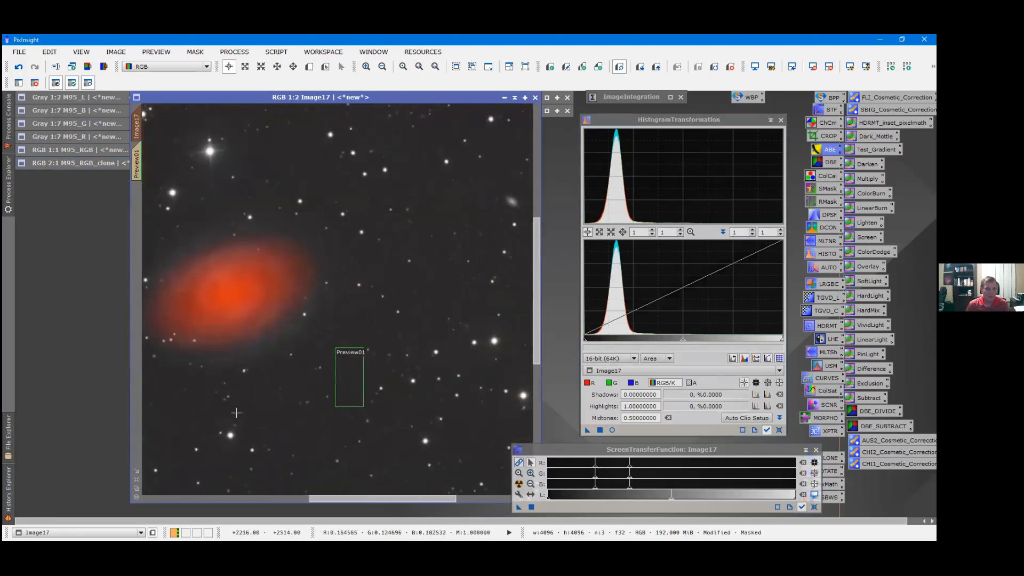
key("alt+n")
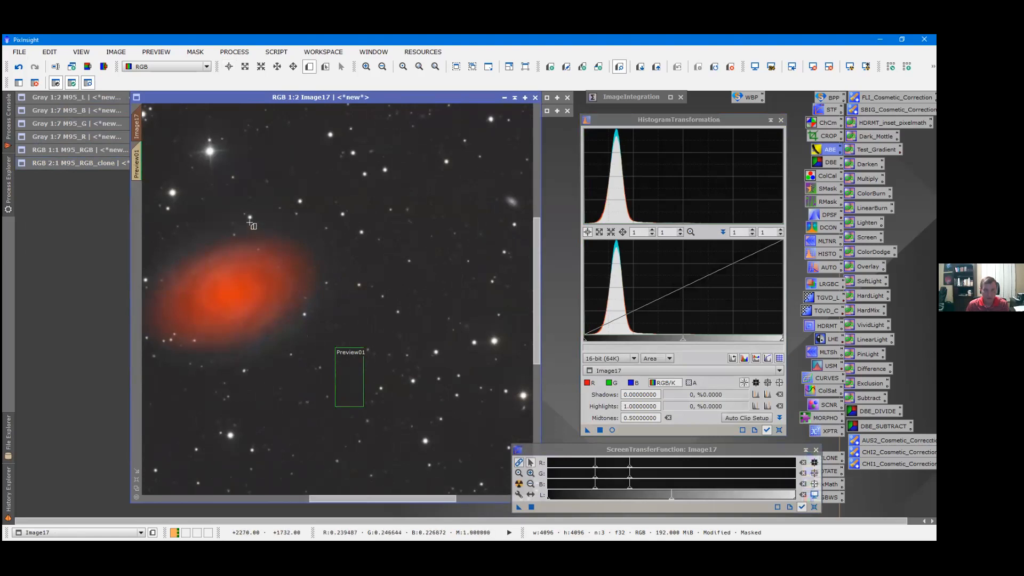
left_click_drag(240, 212, 425, 375)
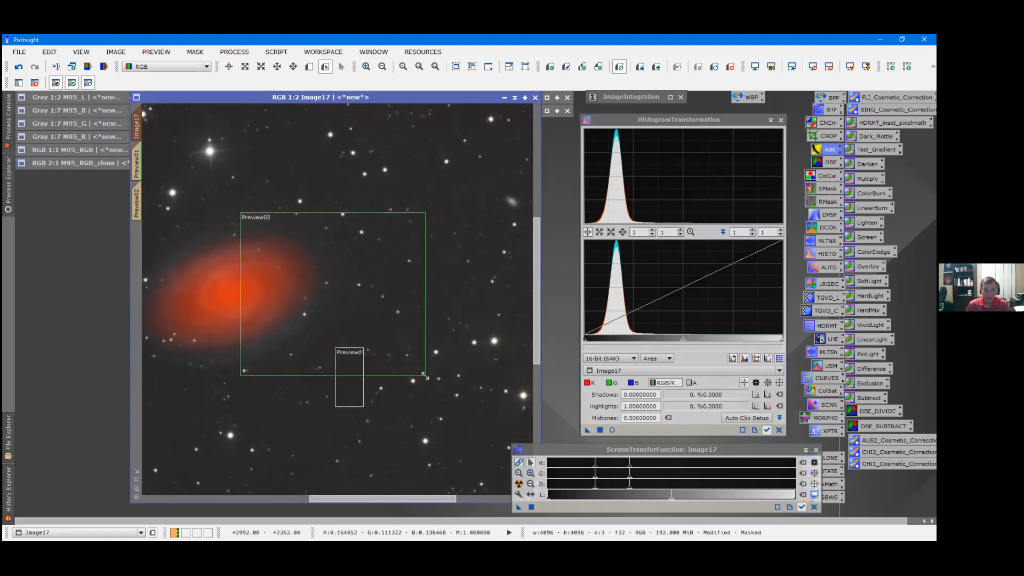
left_click(136, 201)
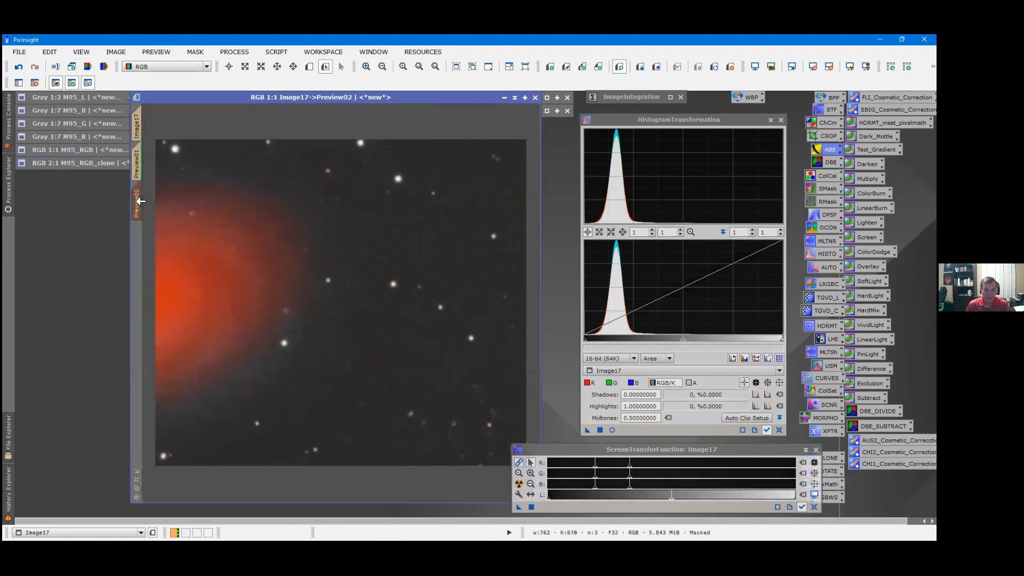
Run the TGVD_C noise reduction preset on Preview02 of Image17 in CIE L*a*b* mode
scroll(291, 365, "down", 1)
scroll(290, 364, "up", 2)
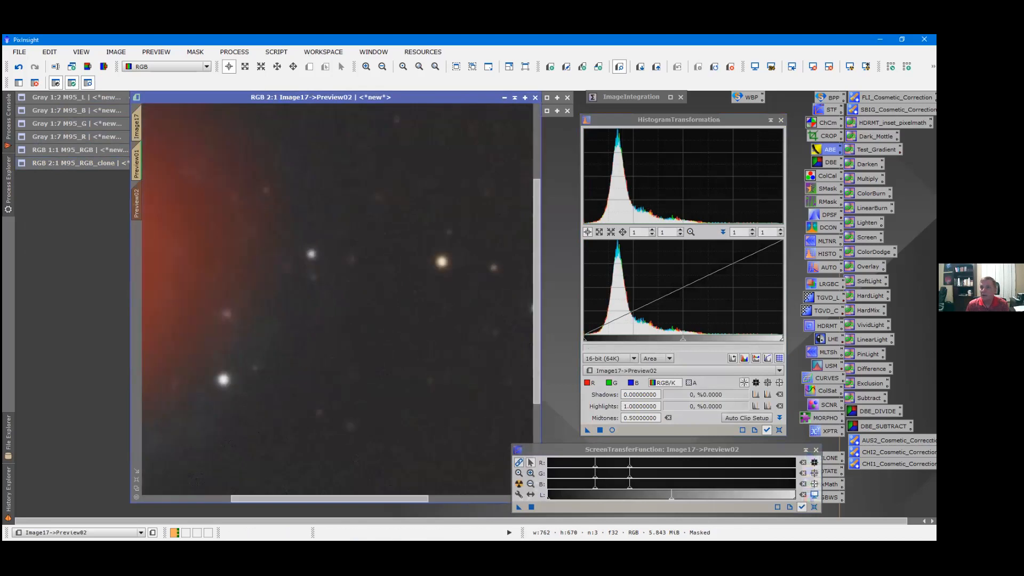
left_click(834, 311)
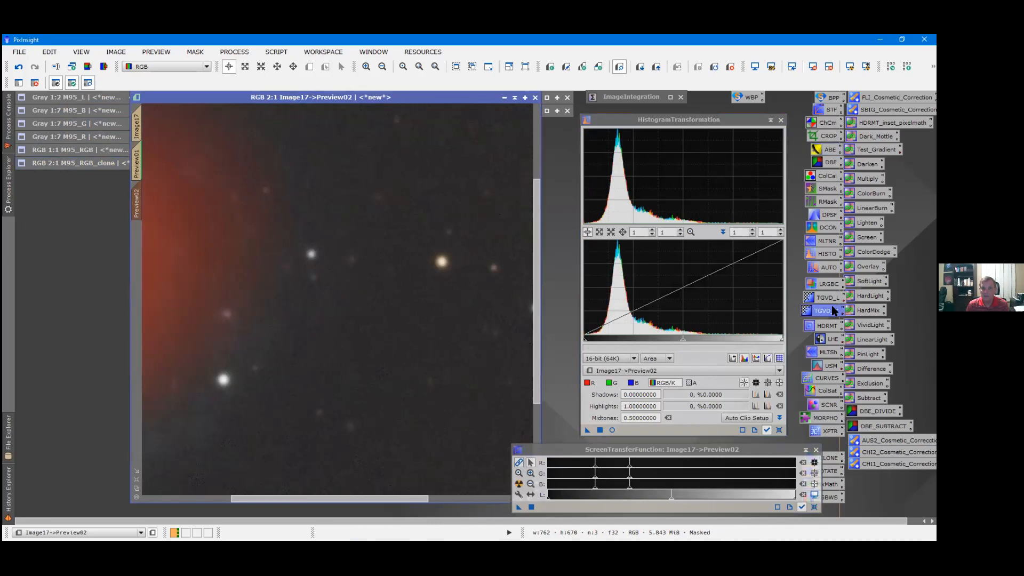
double_click(834, 311)
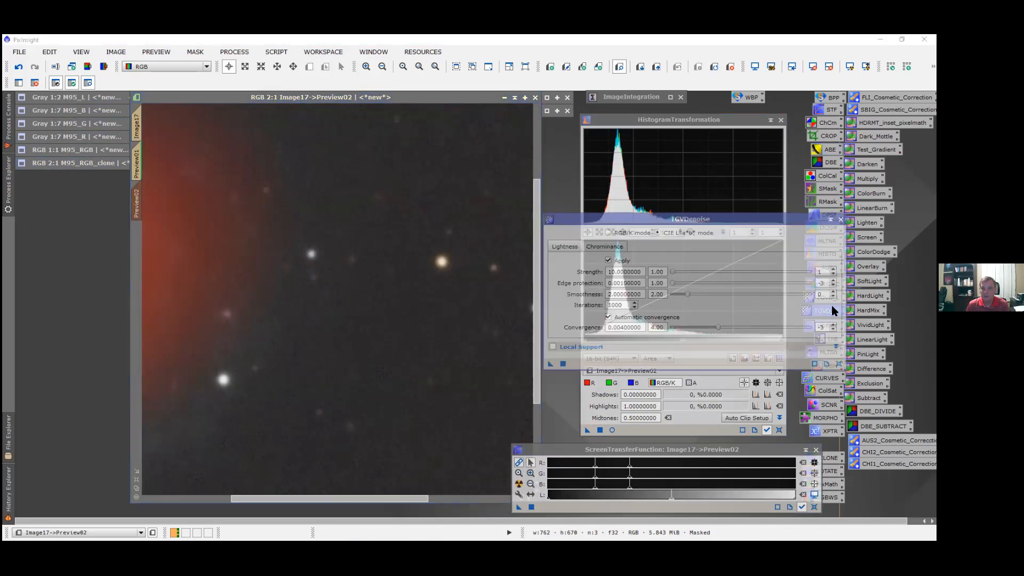
left_click(550, 365)
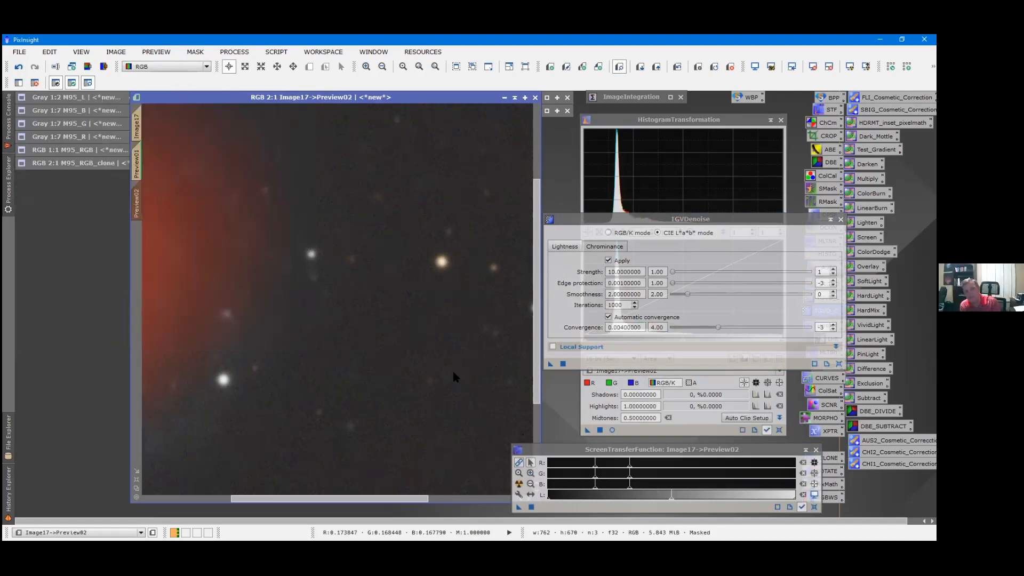
Undo the most recent changes to Image17, redo them, and display the background beside the galaxy in Preview02 again
left_click(19, 67)
left_click(19, 67)
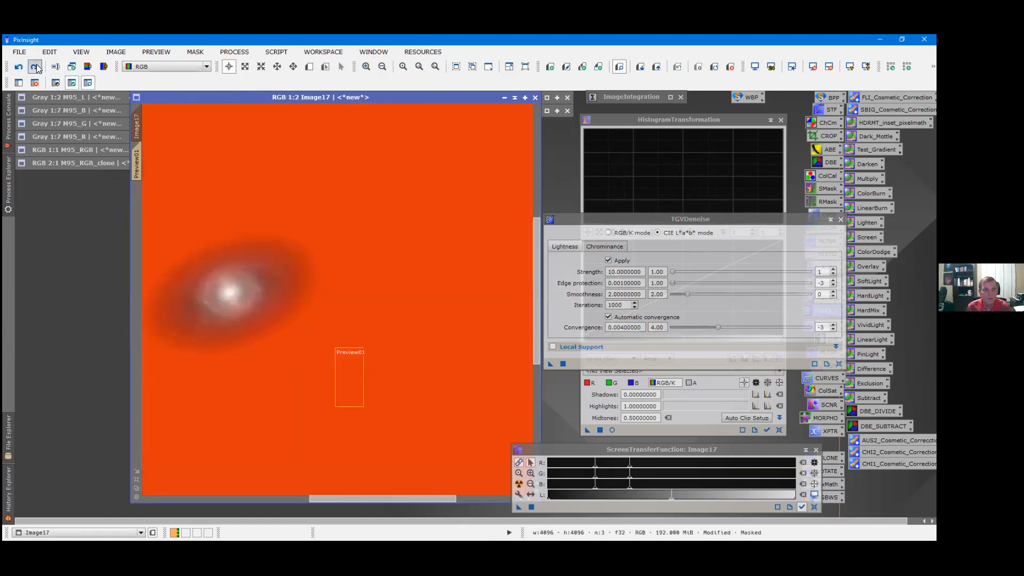
left_click(36, 67)
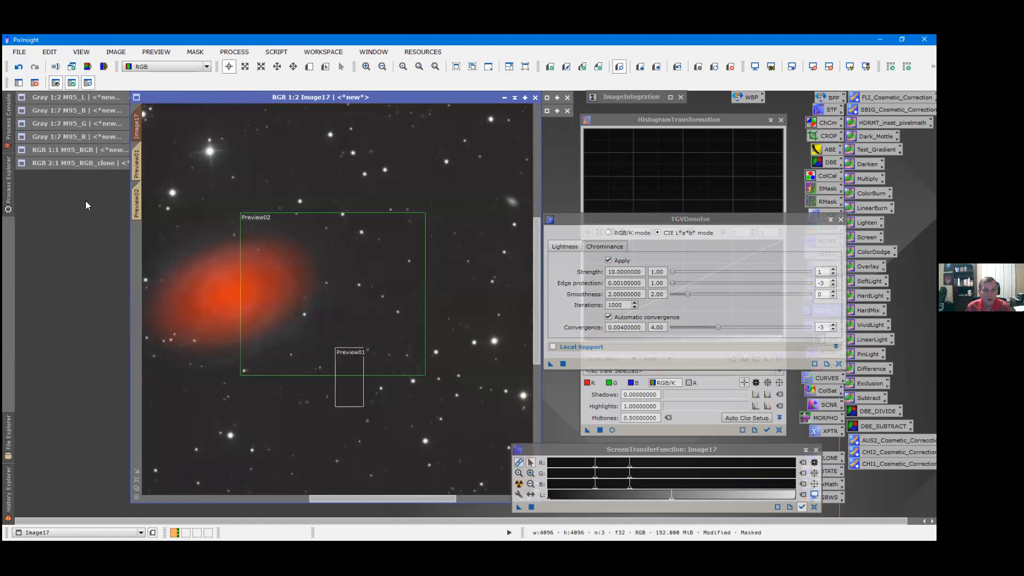
left_click(137, 203)
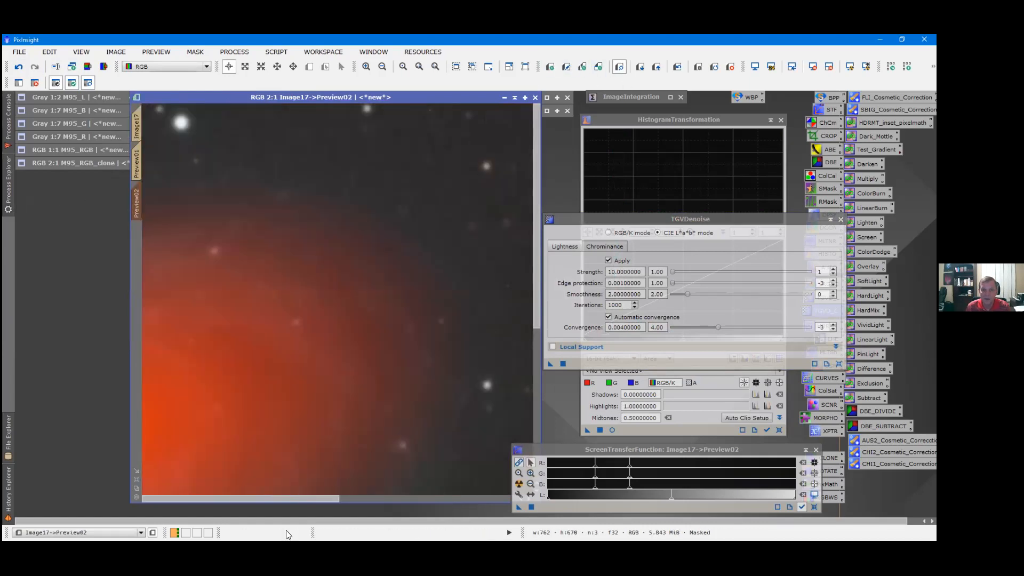
left_click_drag(308, 501, 386, 507)
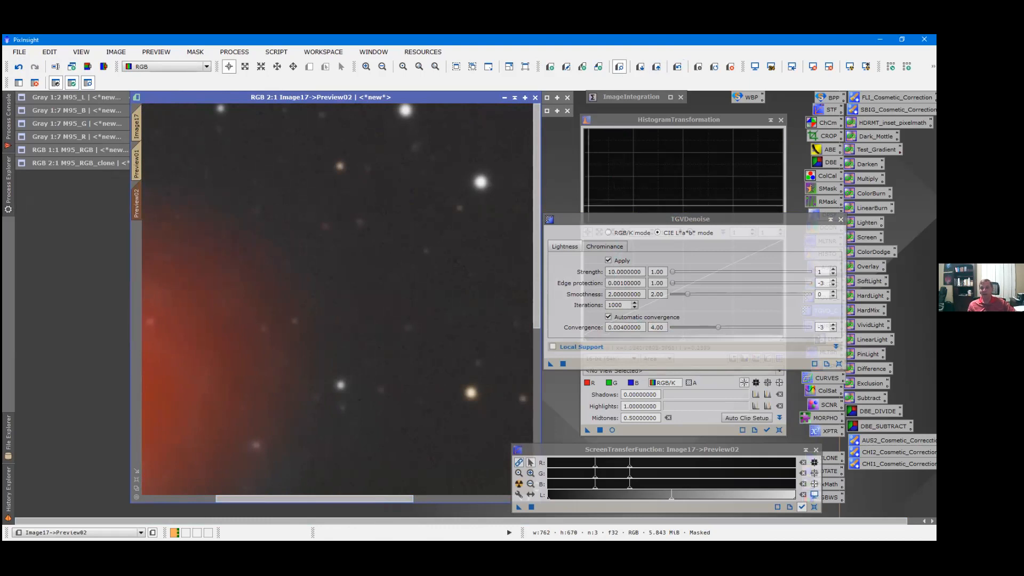
Return to the full Image17 view and inspect the background noise beside the galaxy at 2:1
left_click(593, 221)
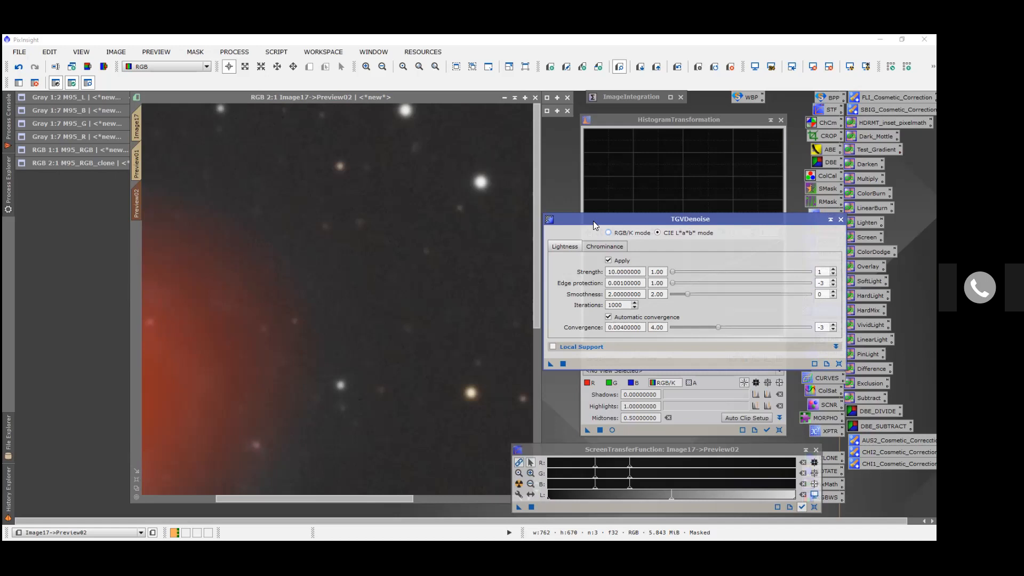
scroll(294, 296, "down", 2)
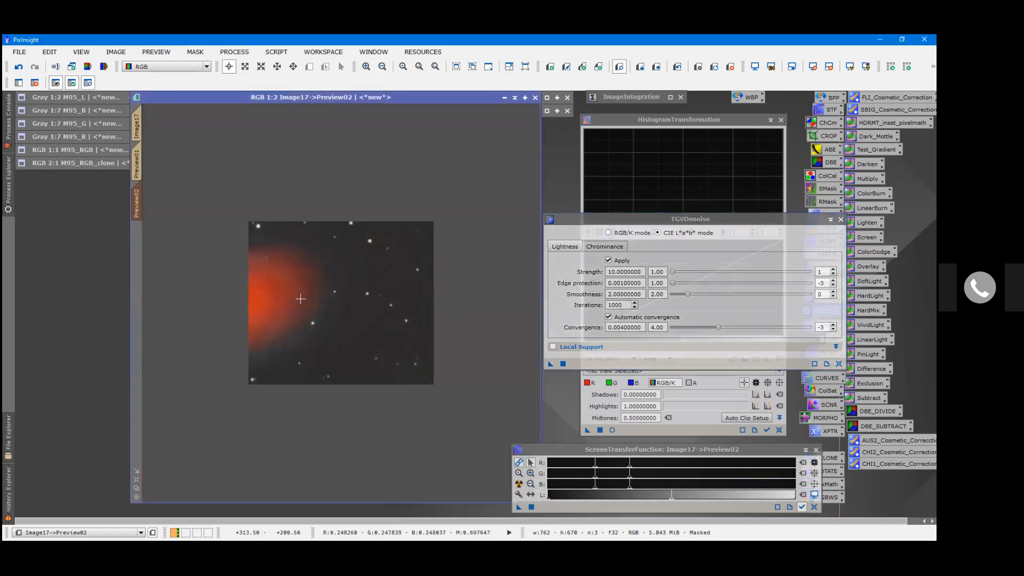
left_click(140, 129)
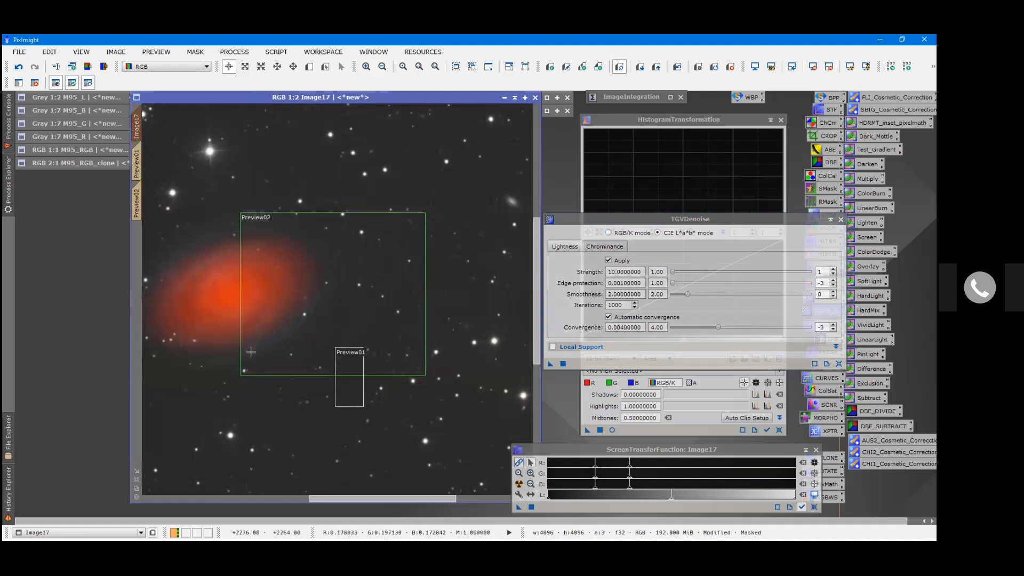
scroll(251, 353, "up", 1)
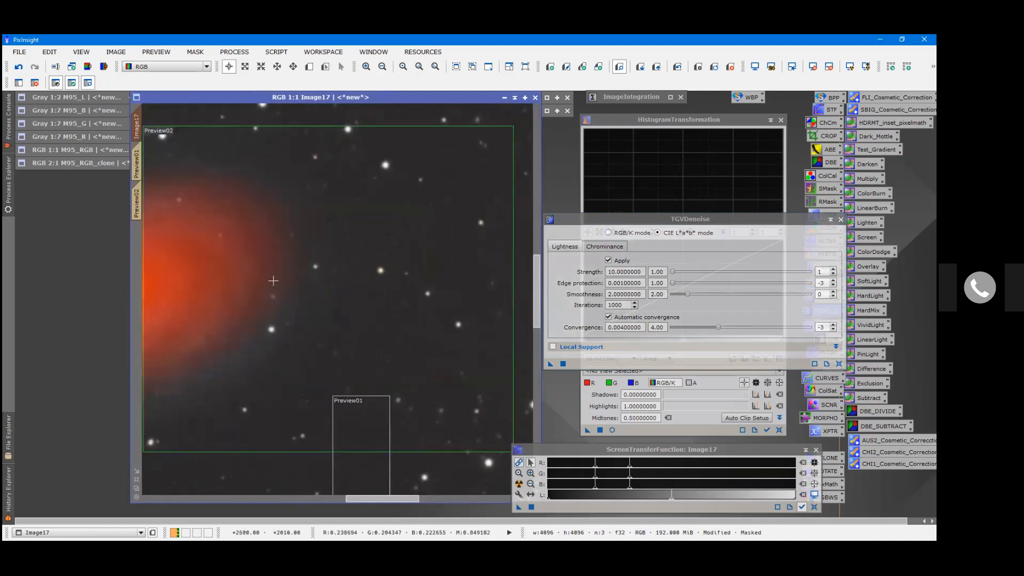
scroll(374, 306, "up", 1)
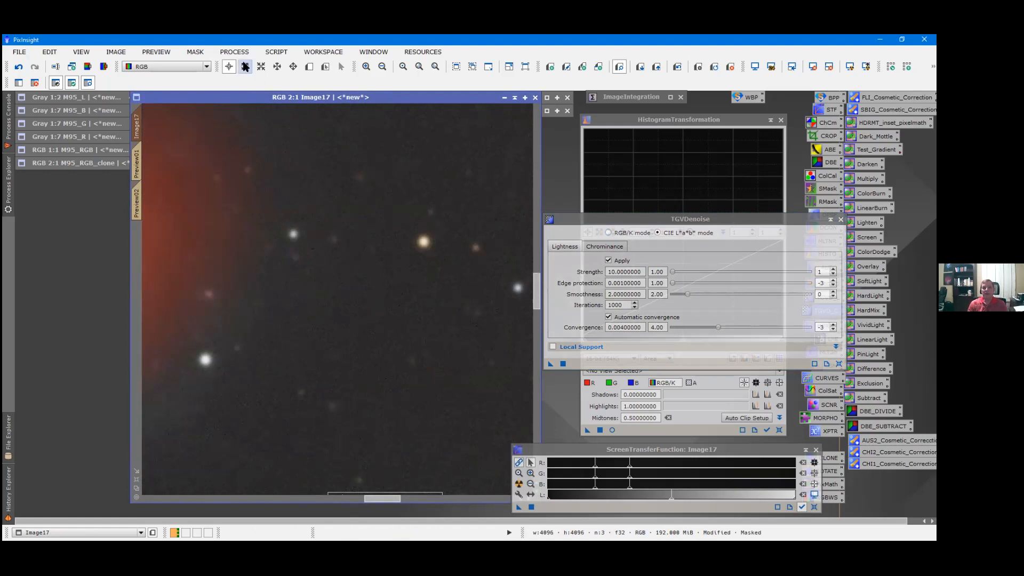
Remove the mask from Image17 and show the unmasked galaxy
left_click(183, 52)
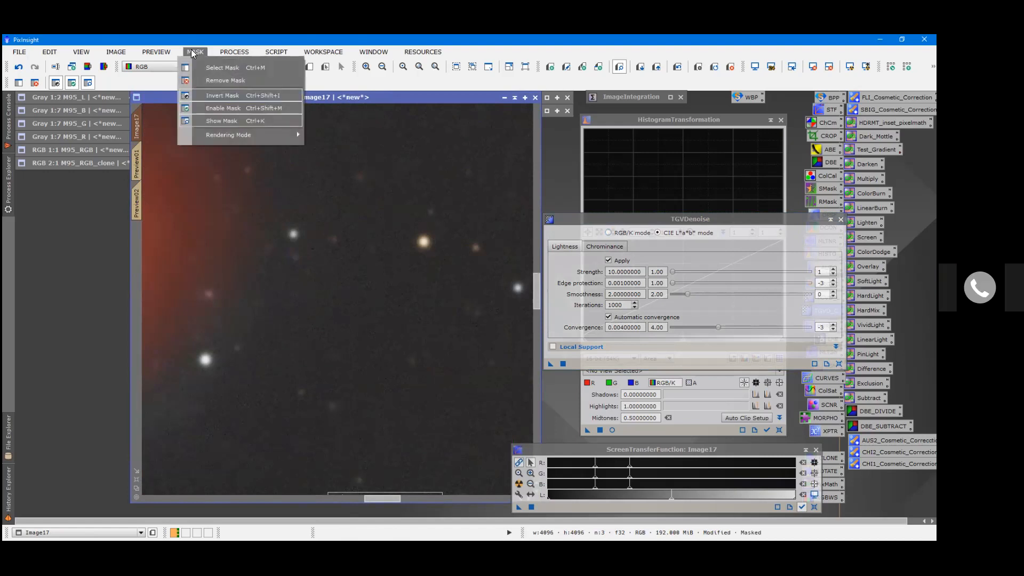
left_click(211, 80)
scroll(261, 285, "down", 2)
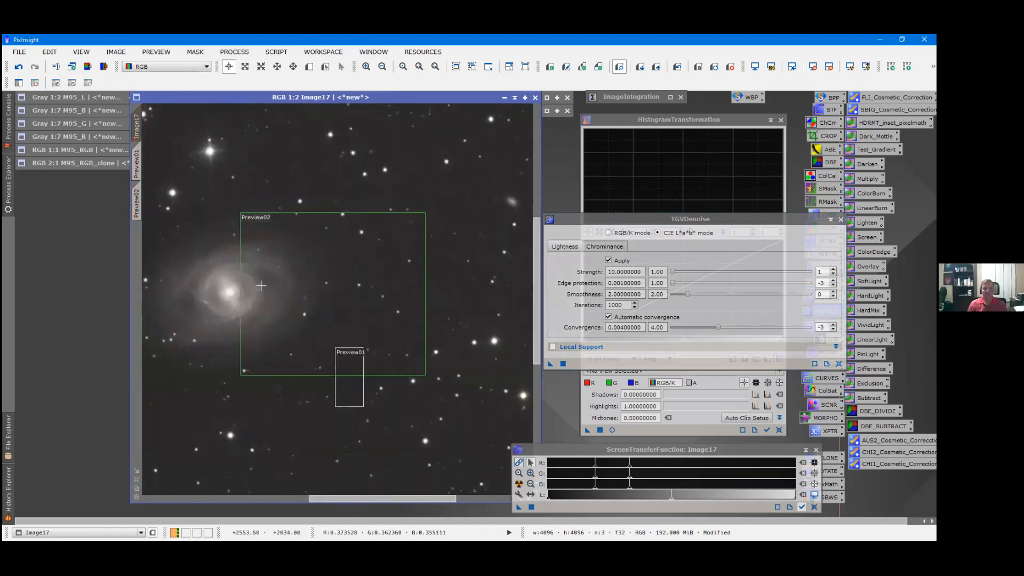
Boost Image17's color with the preset CurvesTransformation curve and with ColorSaturation at a saturation of 0.26364
scroll(261, 286, "up", 1)
left_click_drag(371, 503, 325, 502)
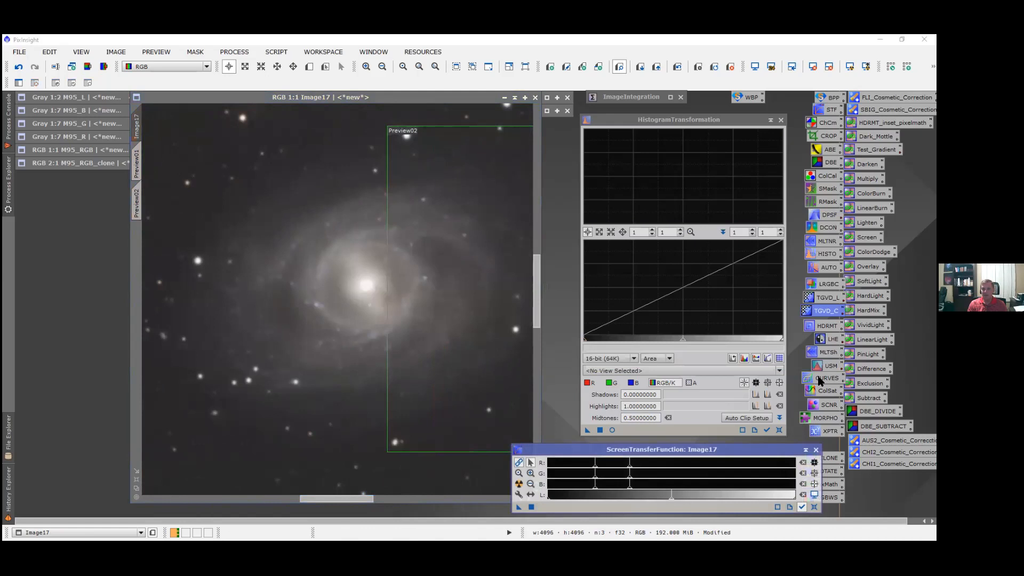
double_click(821, 378)
left_click_drag(588, 416, 500, 412)
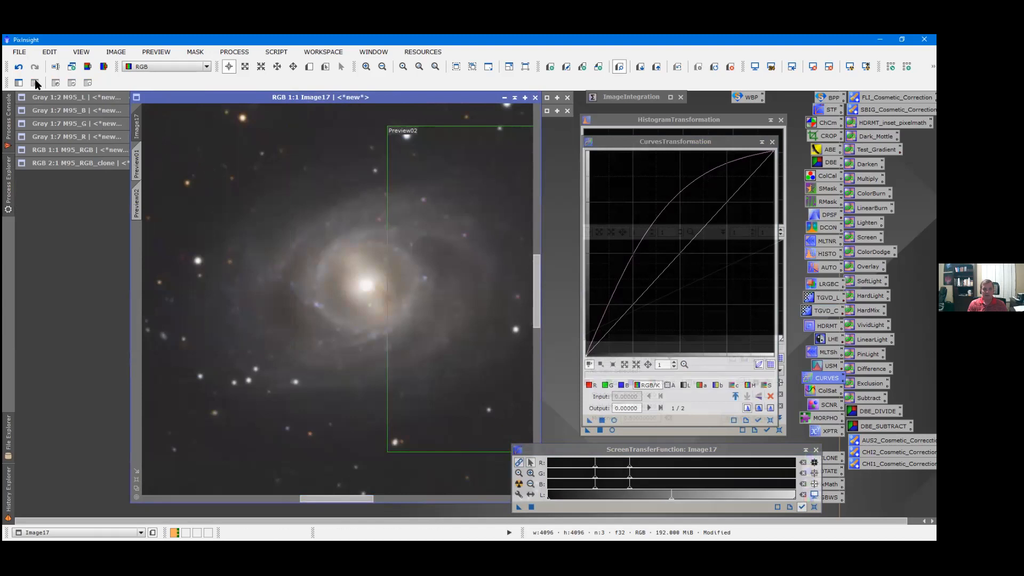
left_click(19, 67)
left_click(826, 391)
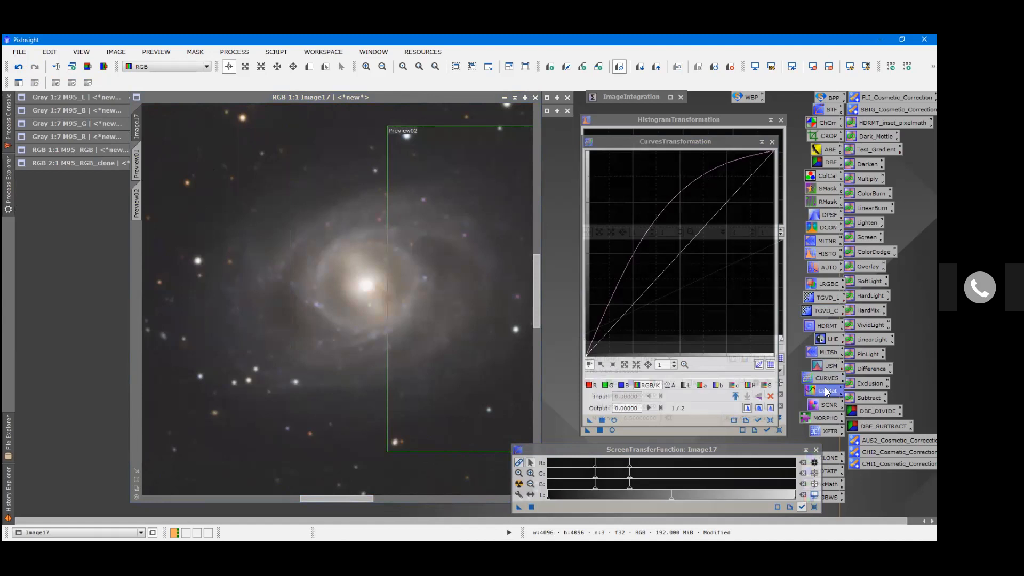
double_click(825, 391)
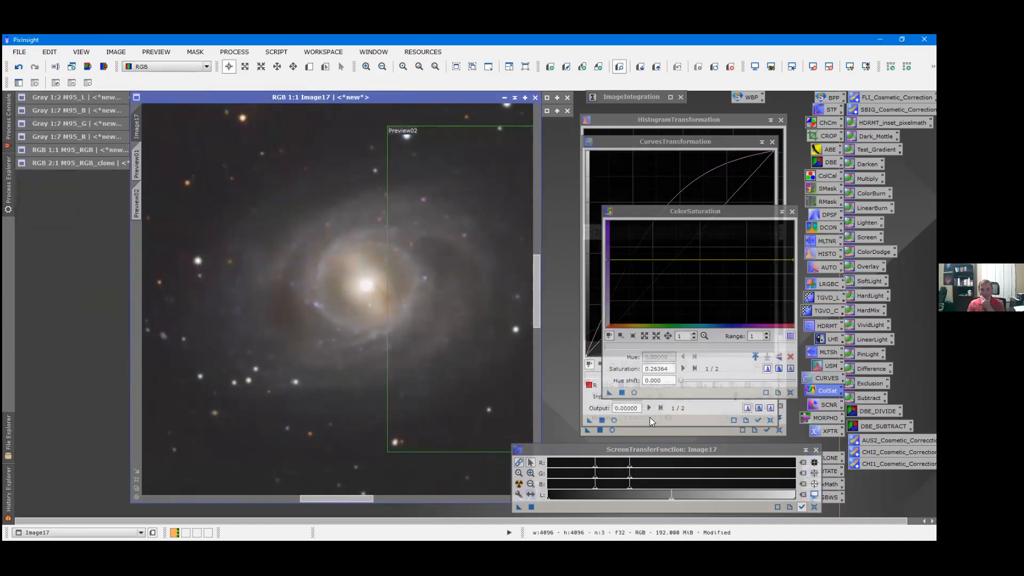
Remove green from Image17 with SCNR using Average Neutral protection, amount 1.00 and preserved lightness, and close the process window
left_click(827, 403)
double_click(827, 403)
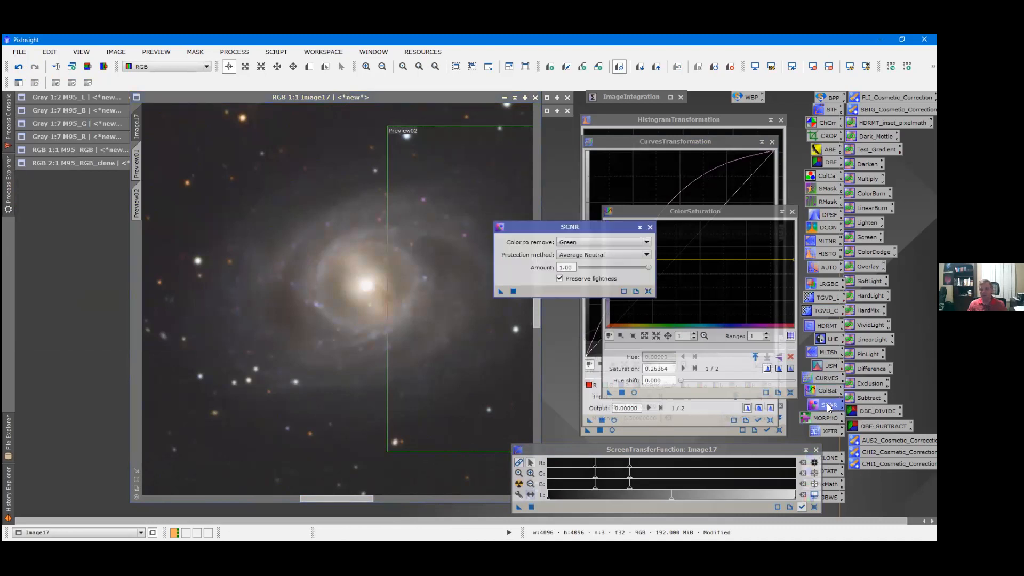
key("ctrl+plus")
key("ctrl+plus")
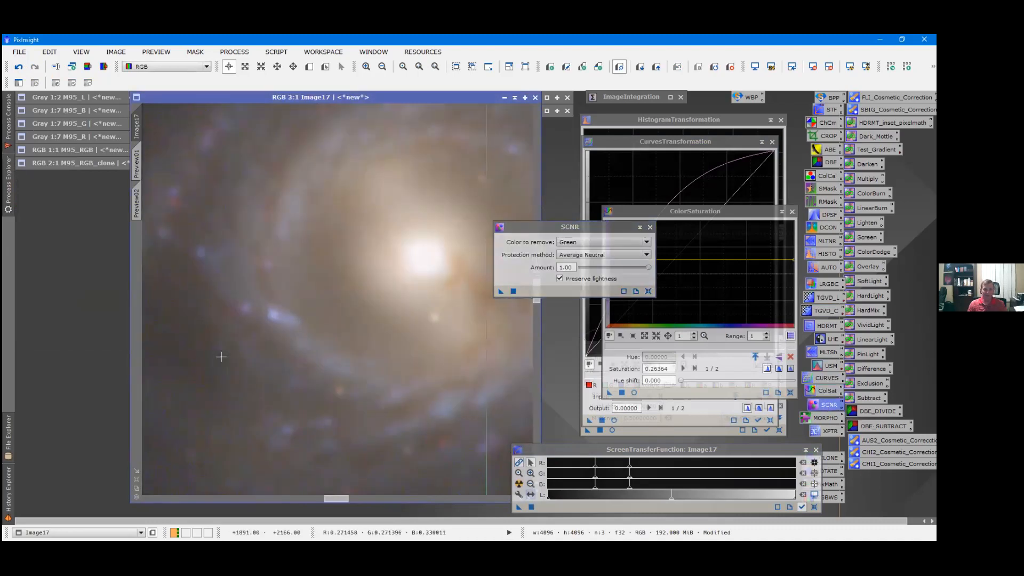
left_click_drag(338, 500, 287, 499)
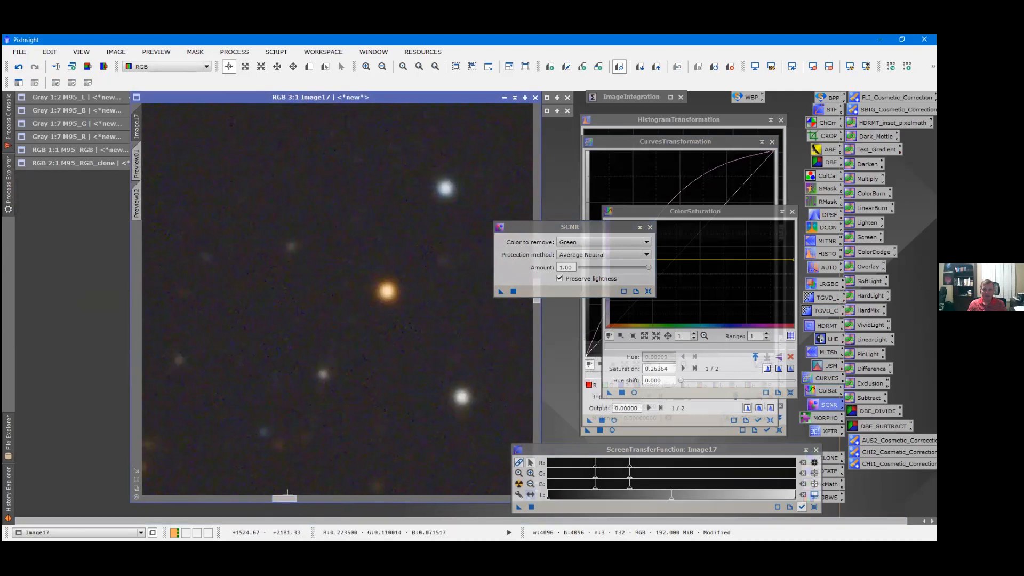
left_click(501, 290)
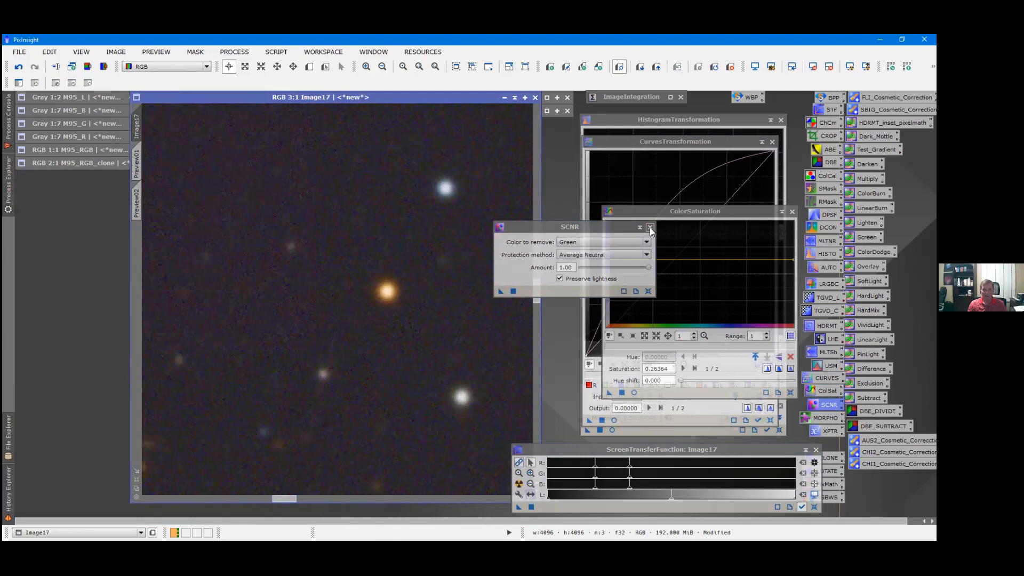
left_click(650, 228)
Examine the galaxy's color in Image17 at 1:1
scroll(383, 375, "down", 4)
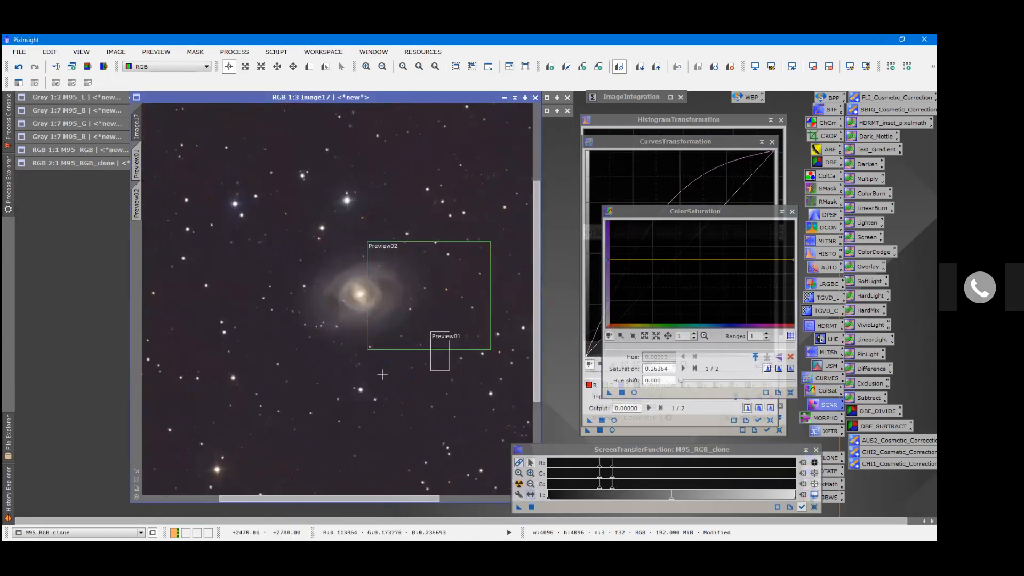
scroll(382, 375, "up", 2)
left_click_drag(328, 499, 341, 498)
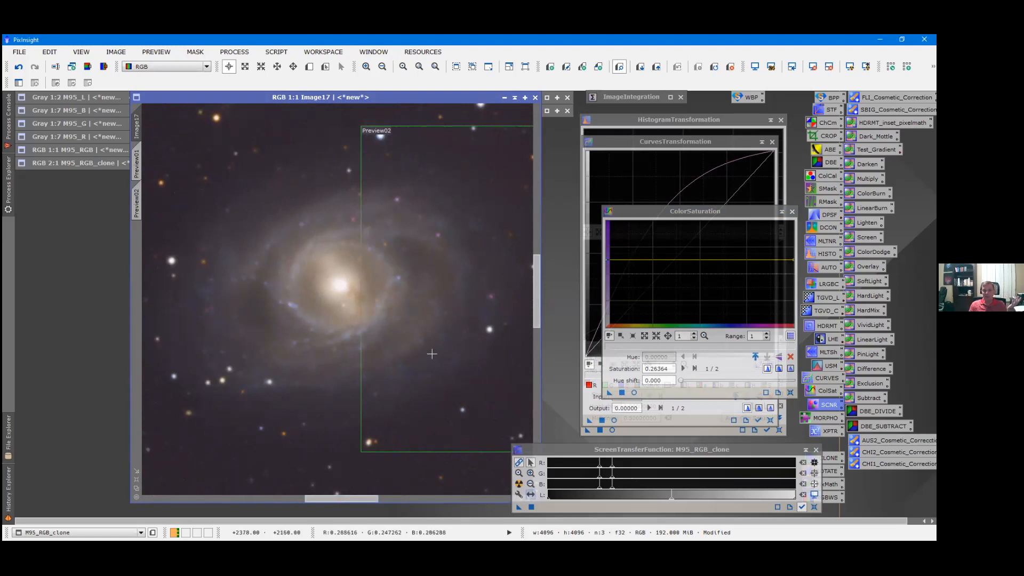
Collapse Image17, restore M95_RGB_clone, and check its galaxy and background at several magnifications
left_click(505, 97)
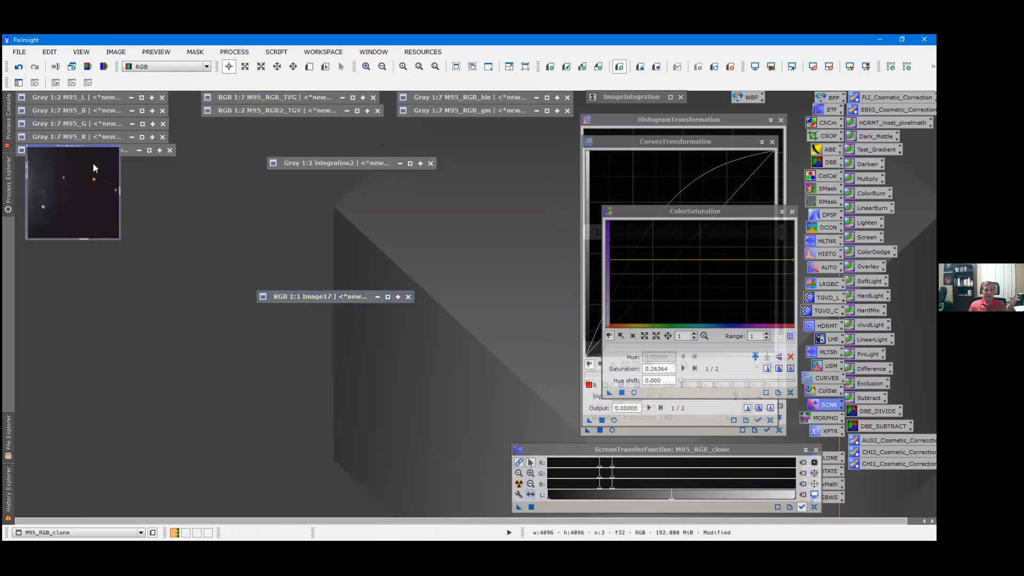
double_click(90, 164)
scroll(183, 270, "down", 2)
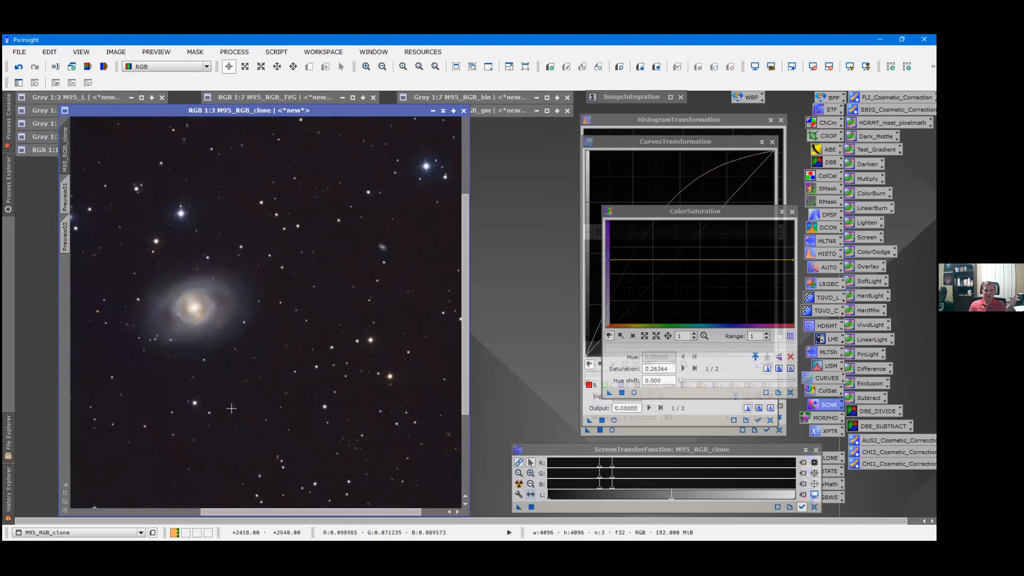
scroll(118, 312, "up", 1)
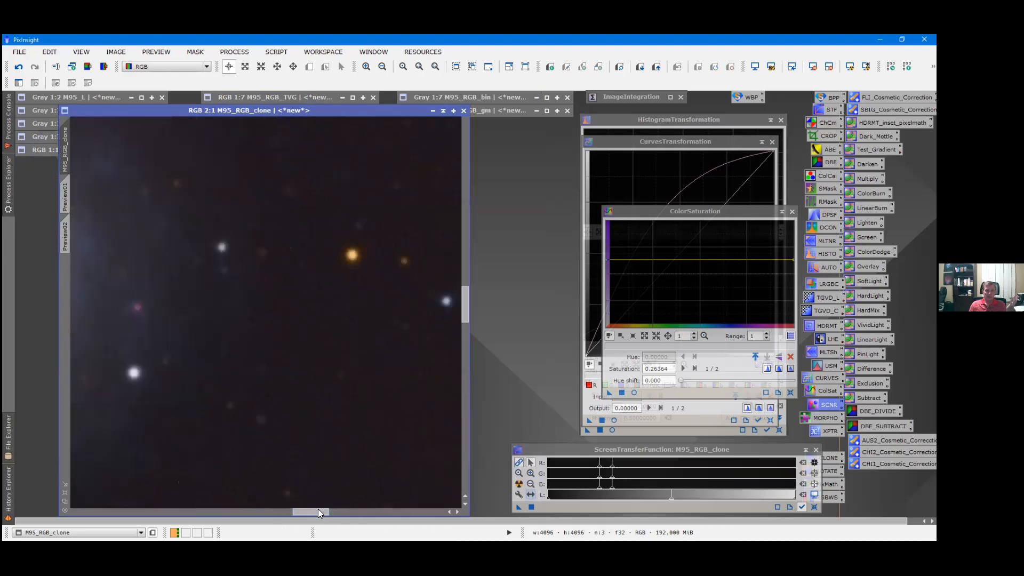
left_click_drag(318, 509, 274, 508)
scroll(276, 505, "up", 1)
scroll(275, 480, "down", 1)
scroll(274, 464, "down", 1)
scroll(274, 459, "up", 1)
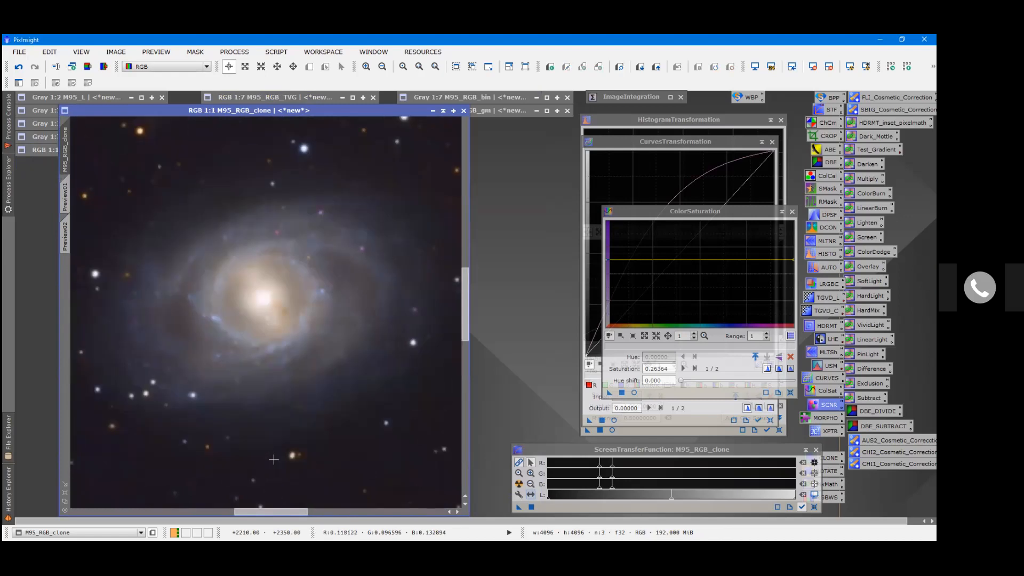
scroll(273, 459, "down", 1)
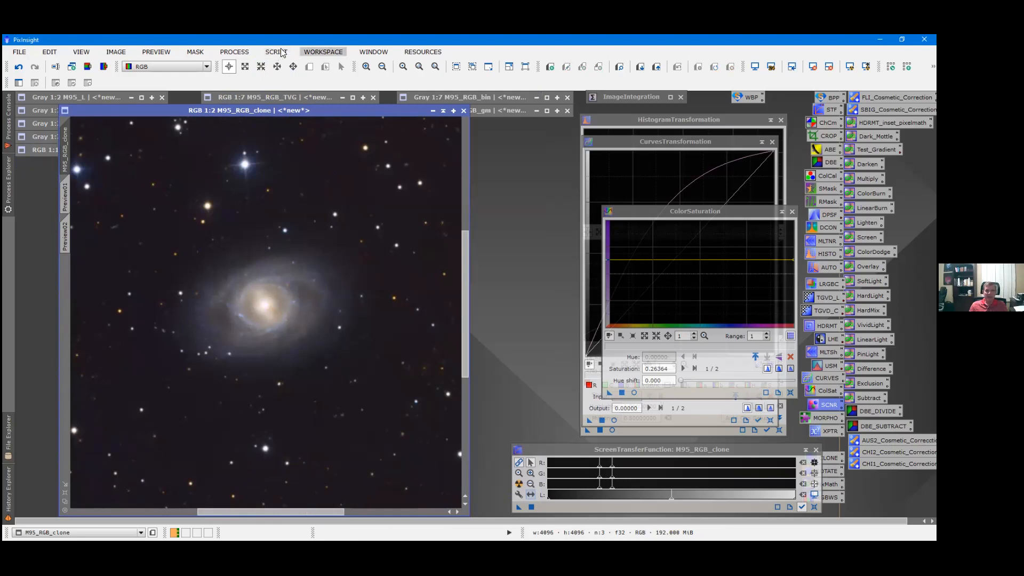
Combine M95_L as the lightness source into M95_RGB_clone with LRGBCombination, with the R, G and B channels disabled
left_click(234, 52)
mouse_move(331, 45)
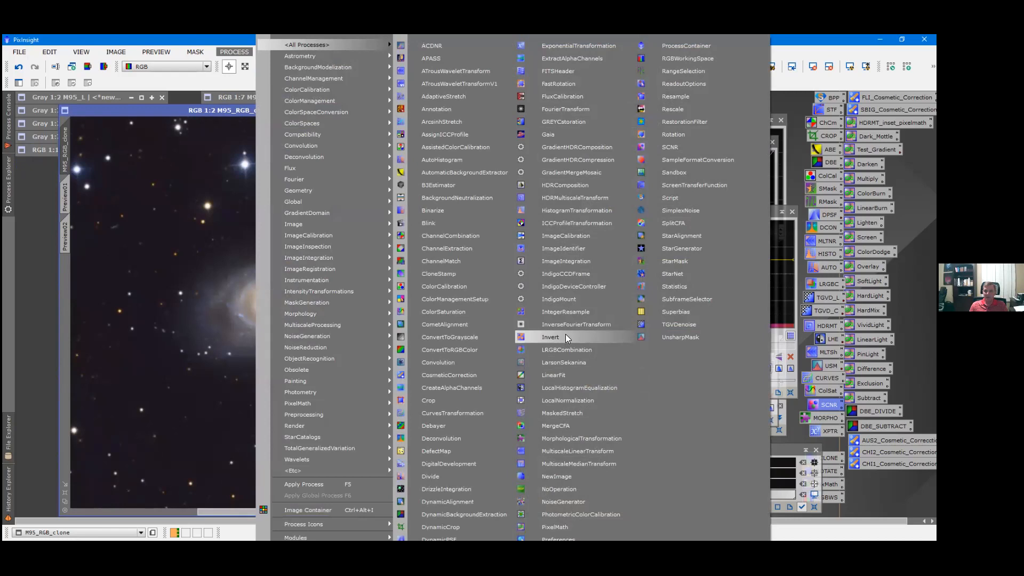
left_click(564, 349)
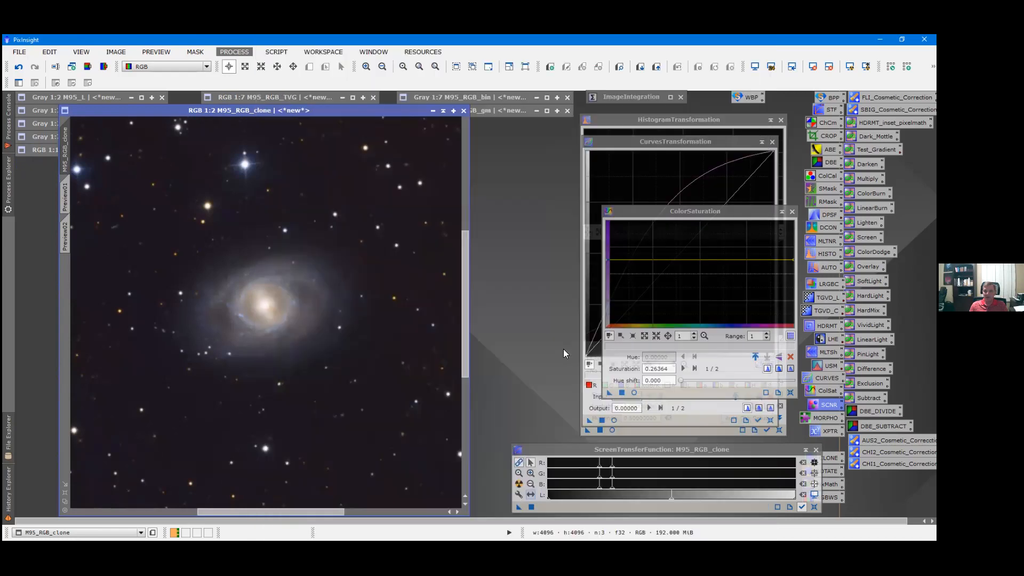
left_click_drag(631, 195, 506, 169)
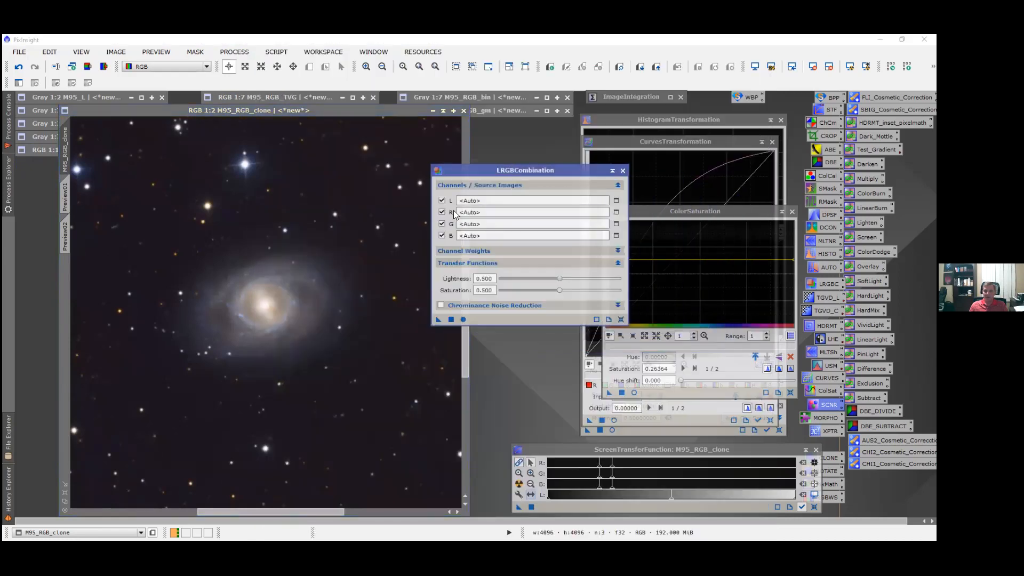
left_click(442, 212)
left_click(441, 223)
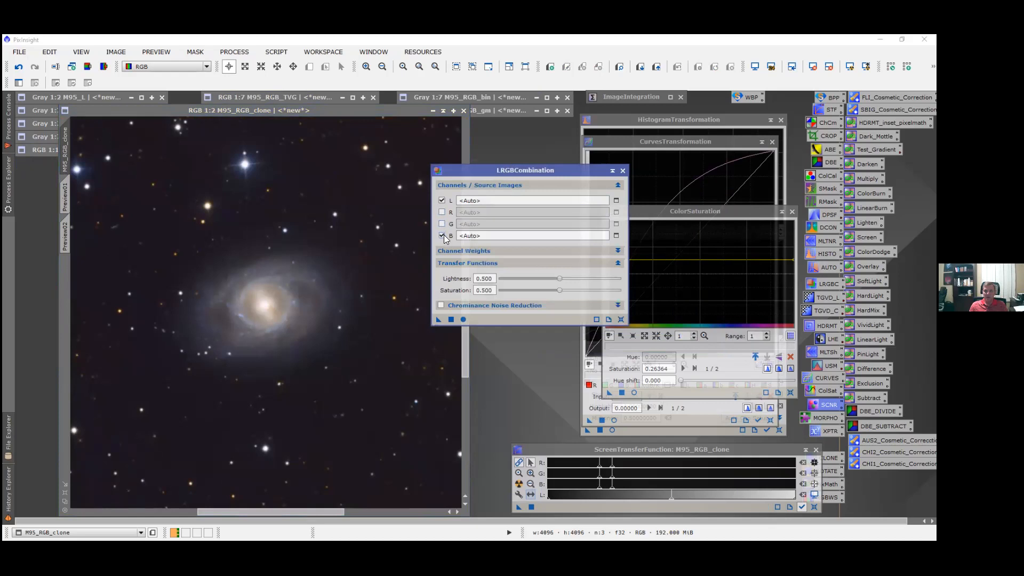
left_click(442, 236)
left_click(616, 200)
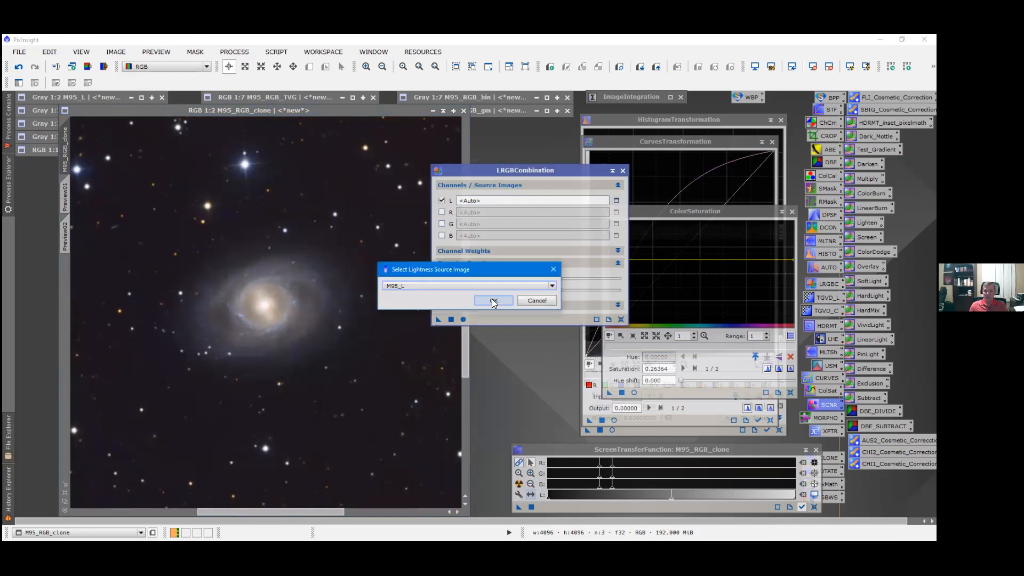
key("Return")
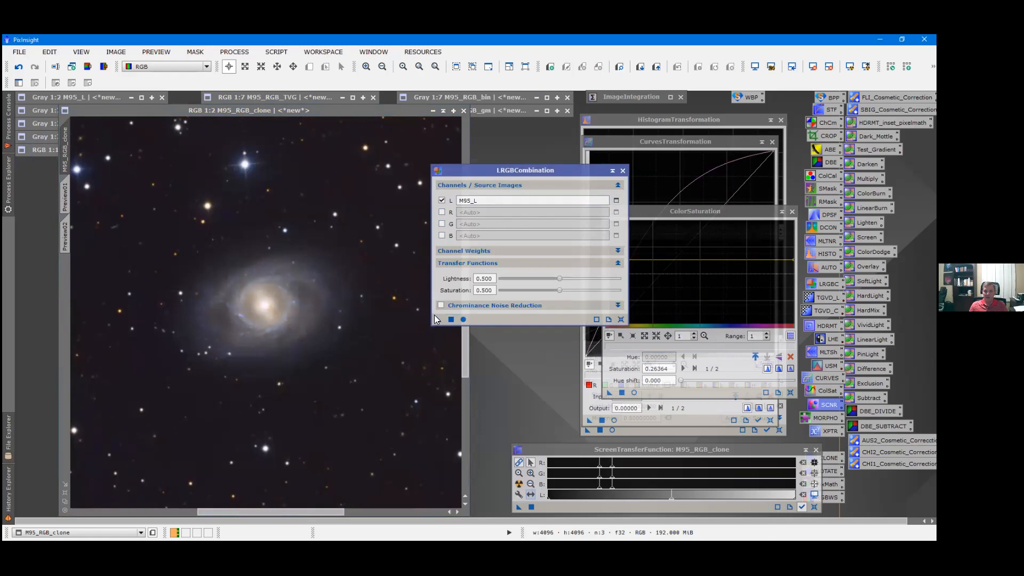
left_click_drag(437, 315, 398, 344)
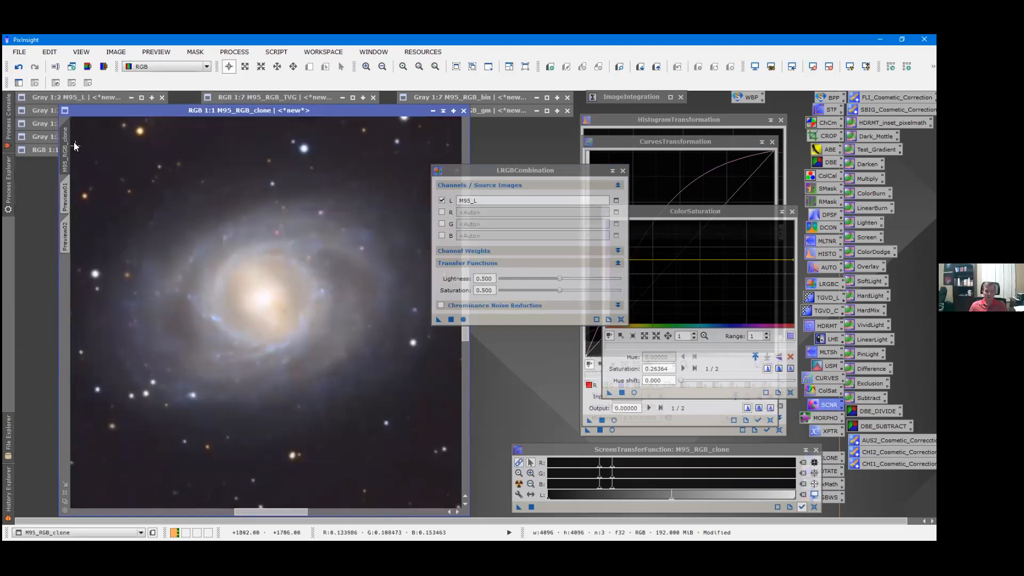
Compare M95_RGB_clone with and without the luminance combination, and close LRGBCombination and the clone image
left_click(20, 67)
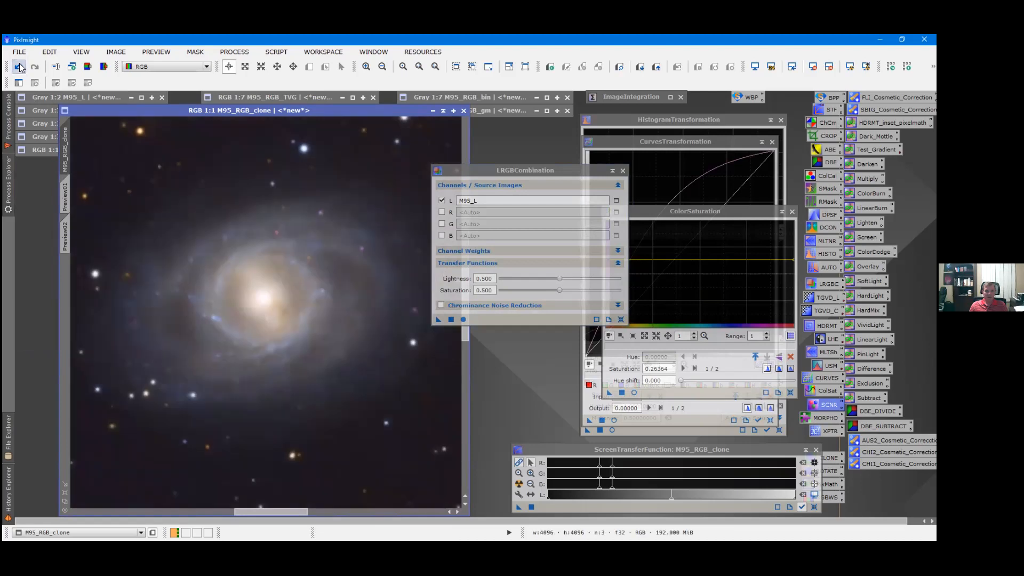
left_click(34, 67)
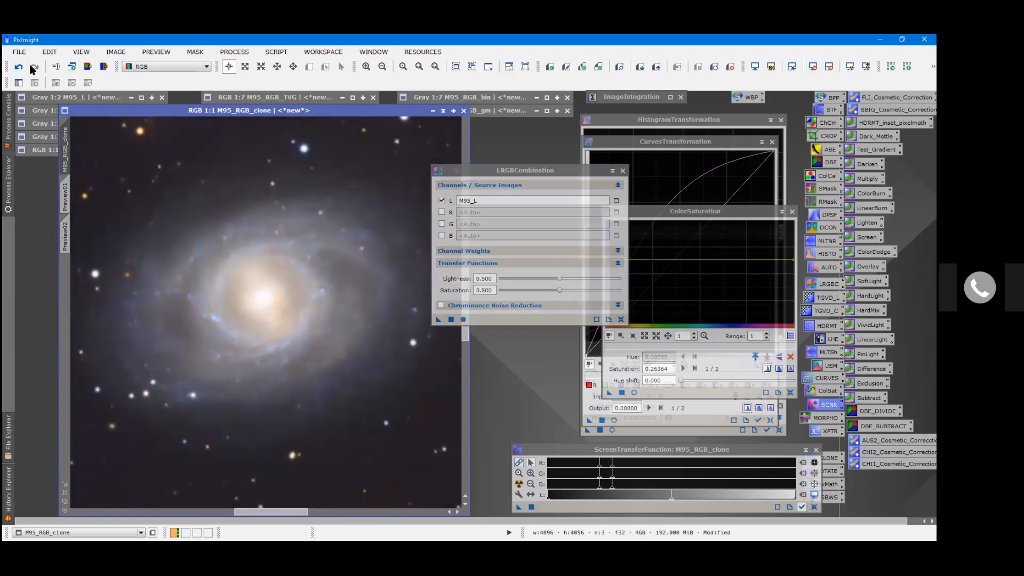
left_click(19, 68)
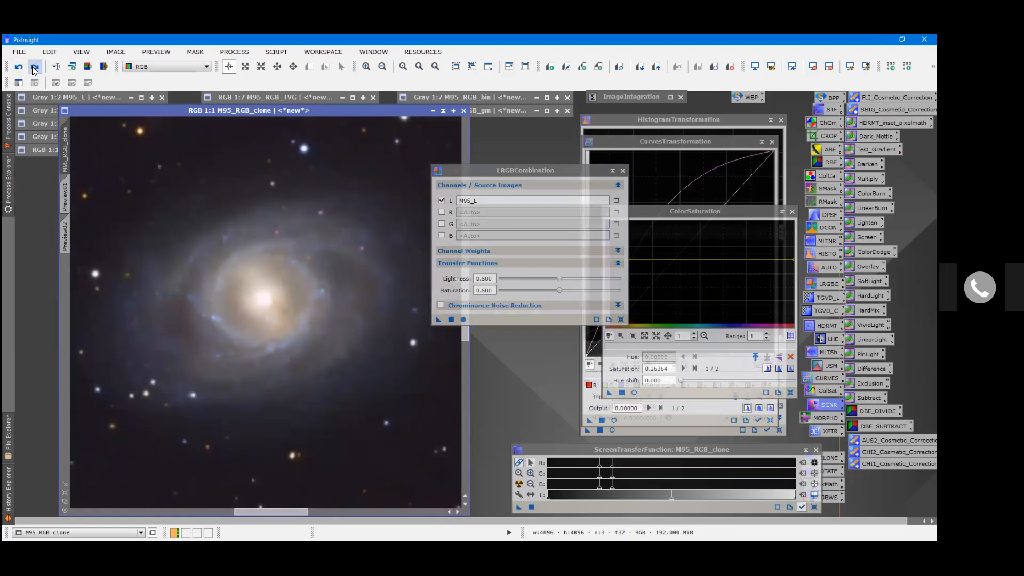
left_click(34, 67)
left_click(21, 70)
left_click(623, 171)
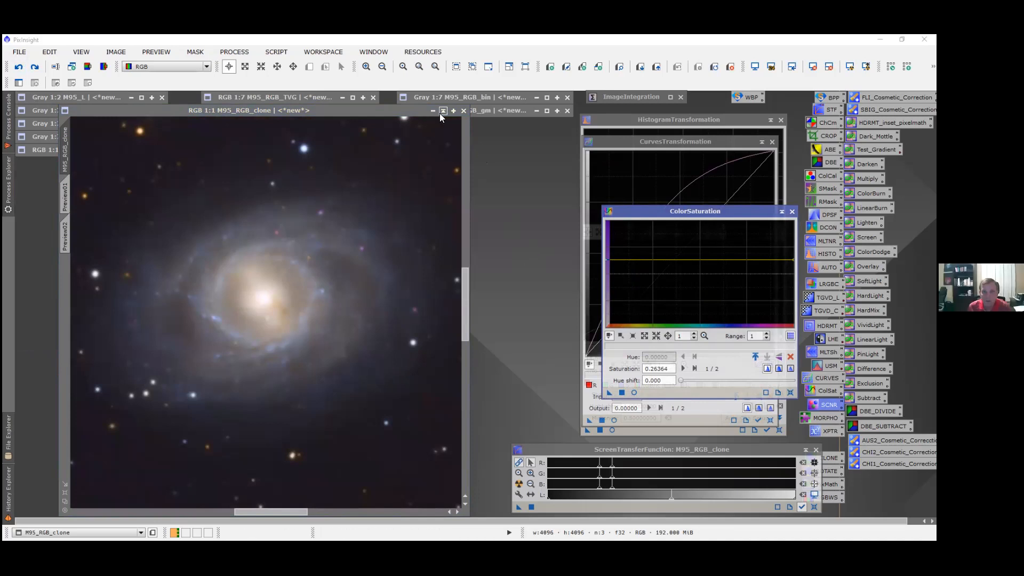
left_click(463, 111)
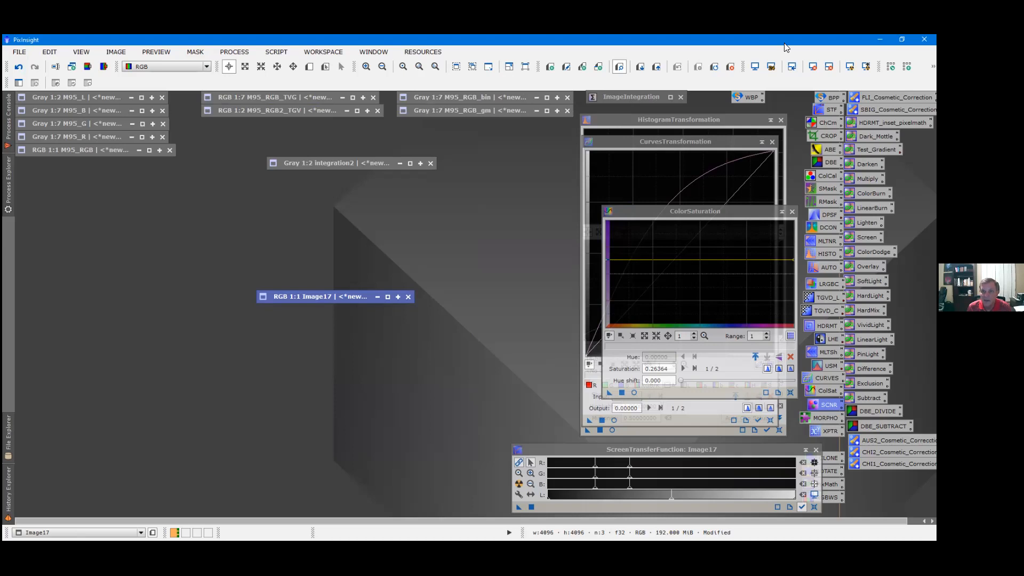
Examine the calibration flow diagram of the Blue light frames in the Weighted Batch Preprocessing script, and close the script
double_click(749, 97)
left_click(390, 325)
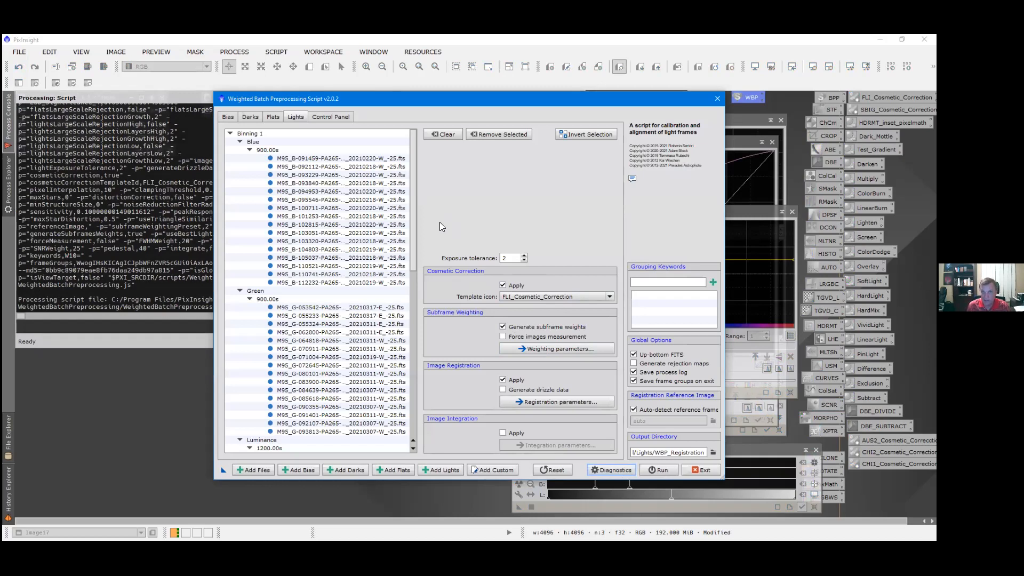
left_click(331, 117)
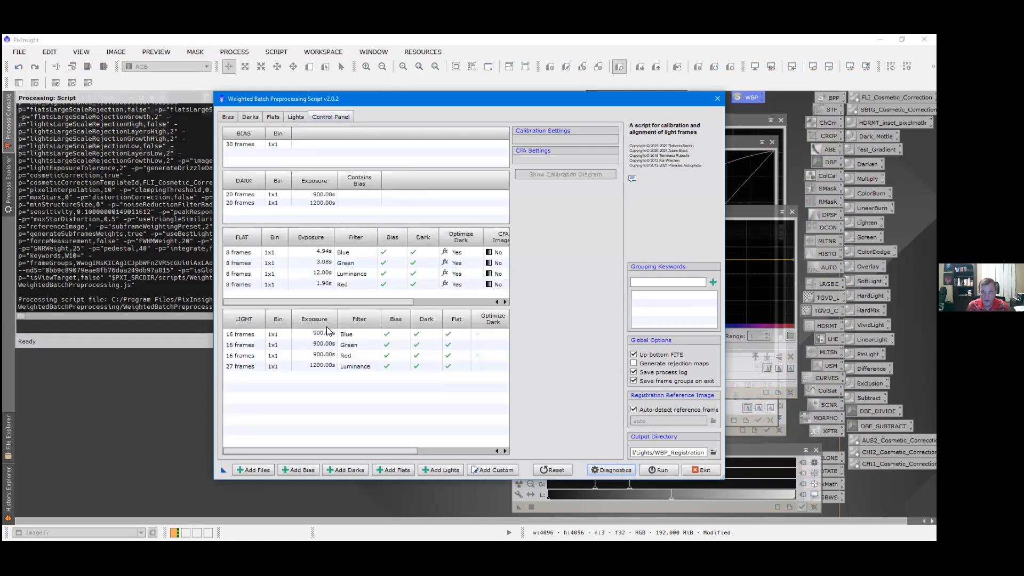
left_click(349, 334)
left_click(577, 254)
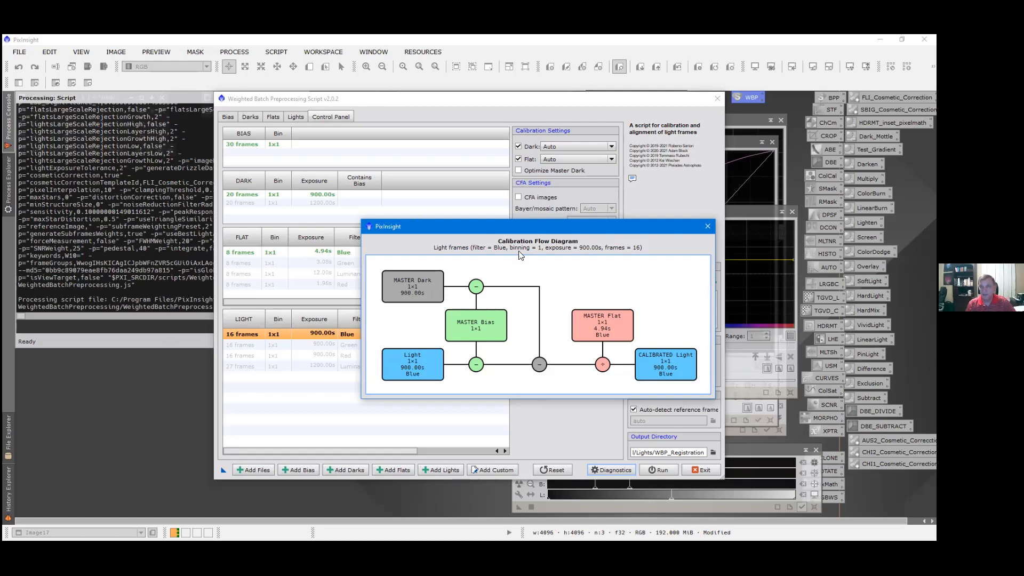
left_click(708, 226)
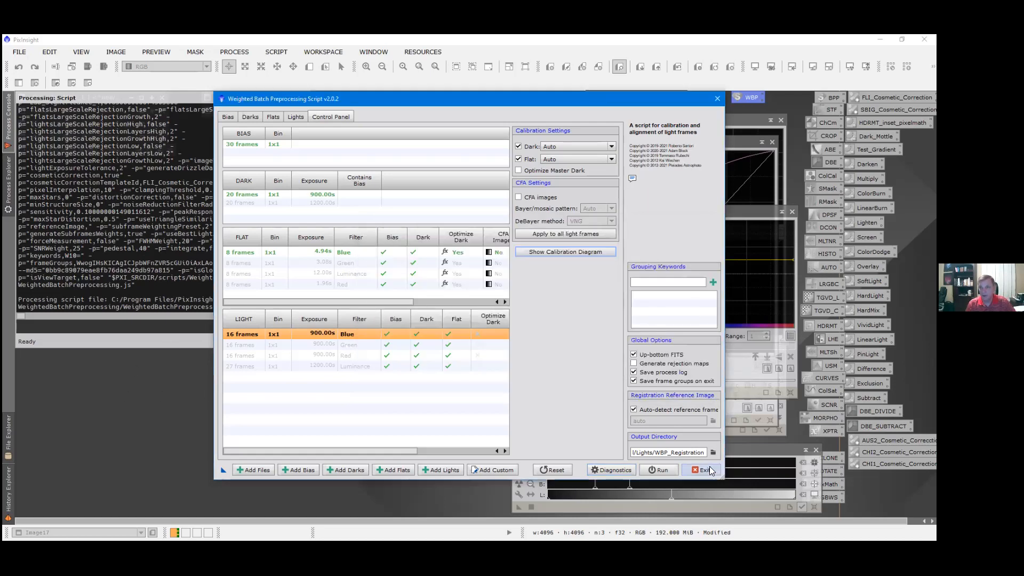
left_click(710, 466)
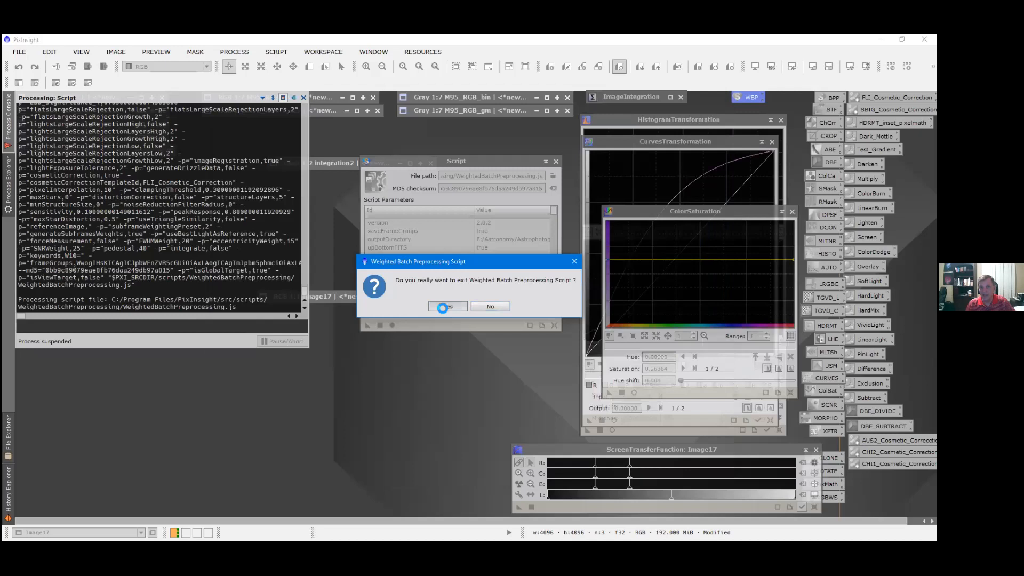
left_click(442, 307)
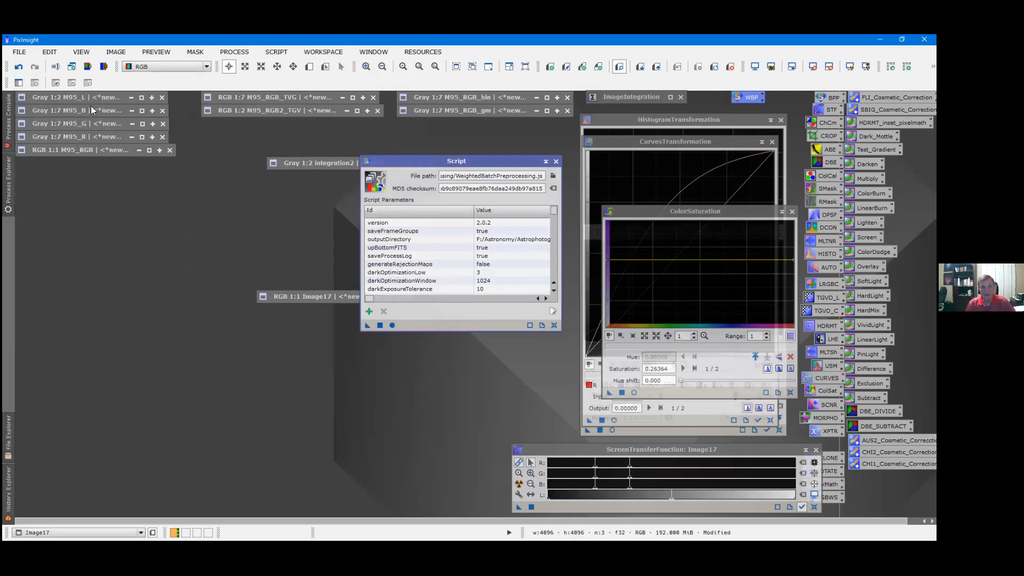
left_click(556, 162)
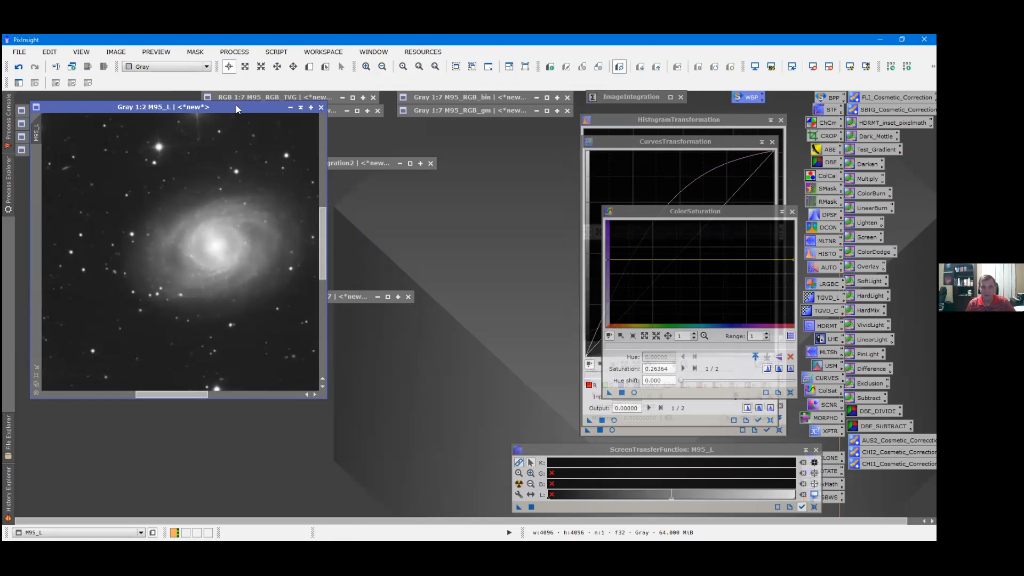
Load the processing history of M95_L into History Explorer to review it, and collapse the image
right_click(42, 136)
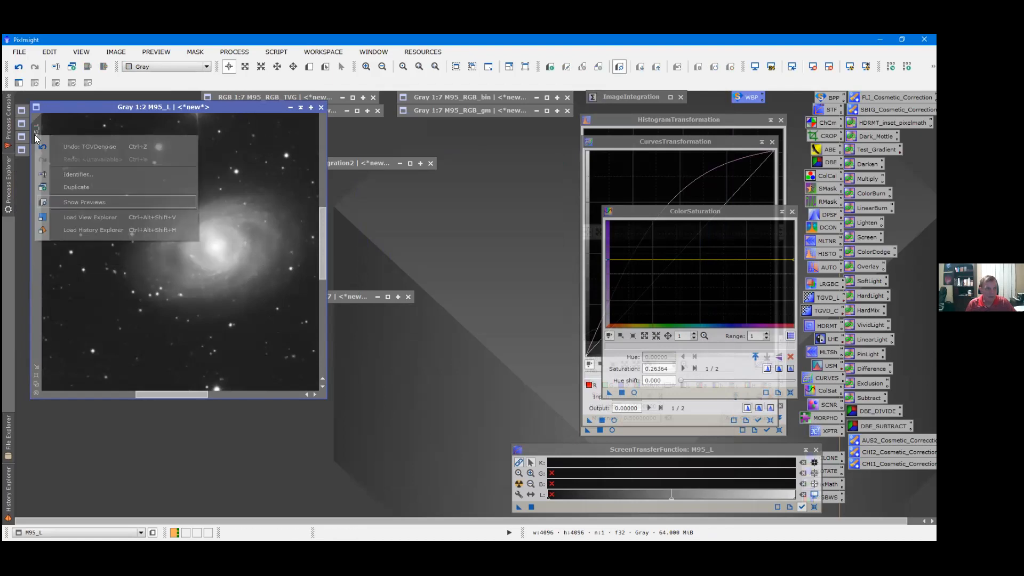
left_click(68, 227)
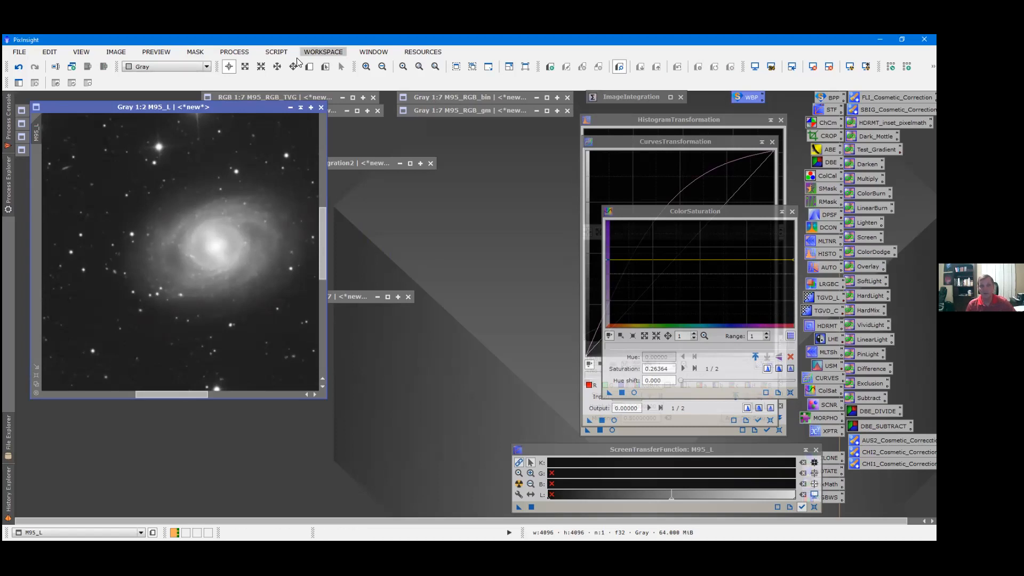
left_click(300, 107)
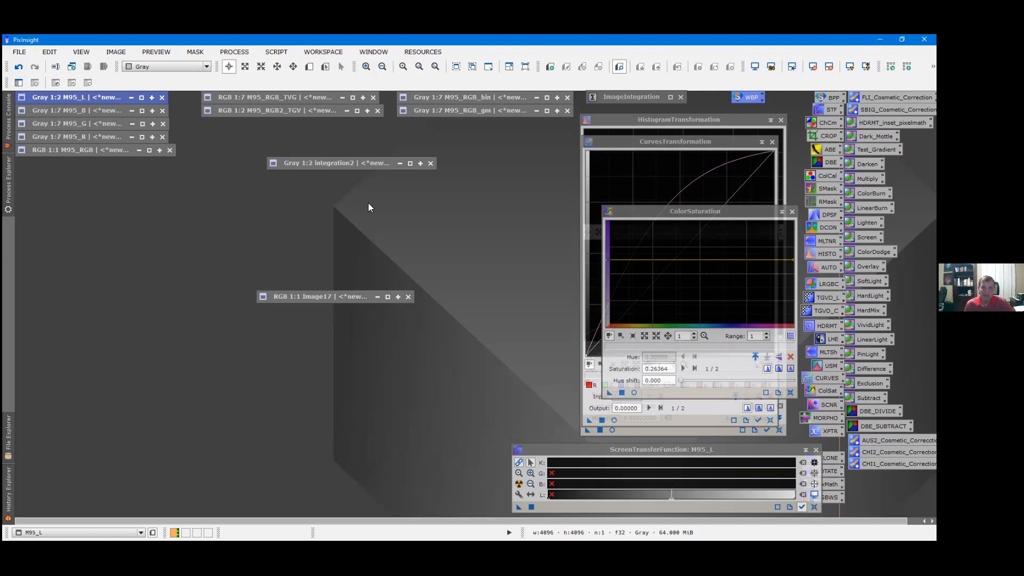
Restore M95_L, make HistogramTransformation track the active view, and start its real-time preview on the galaxy
double_click(101, 97)
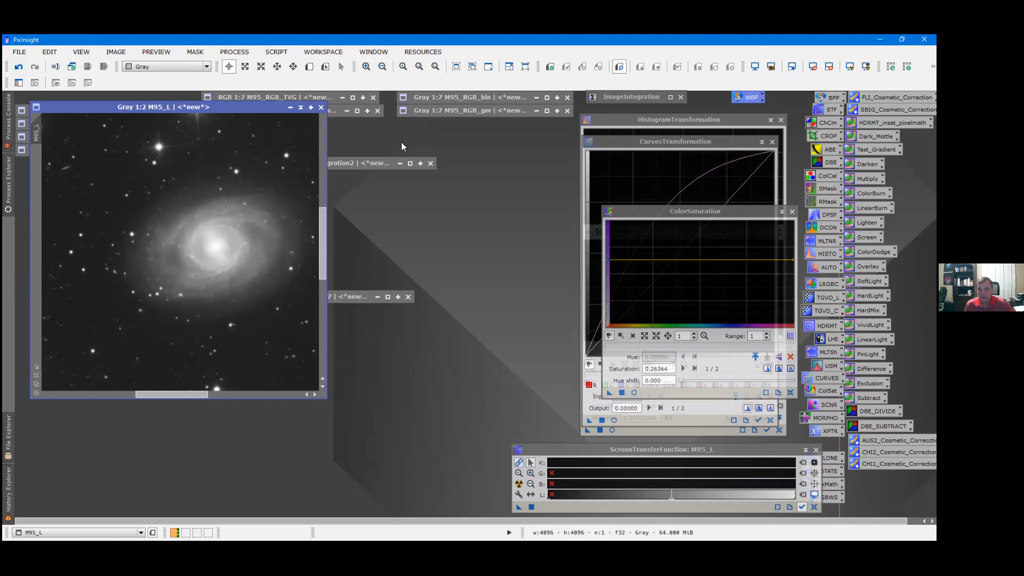
left_click(623, 121)
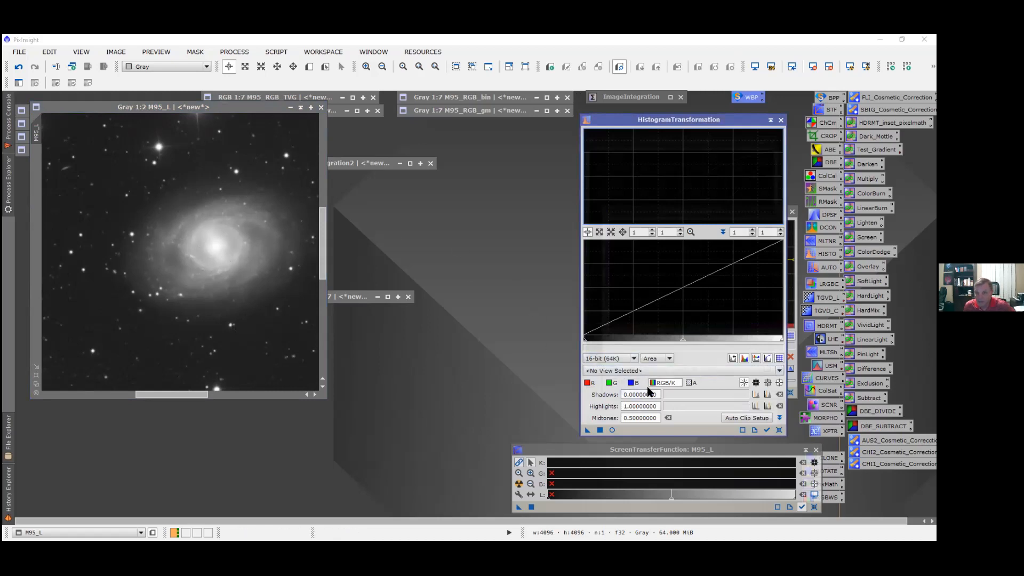
left_click(766, 430)
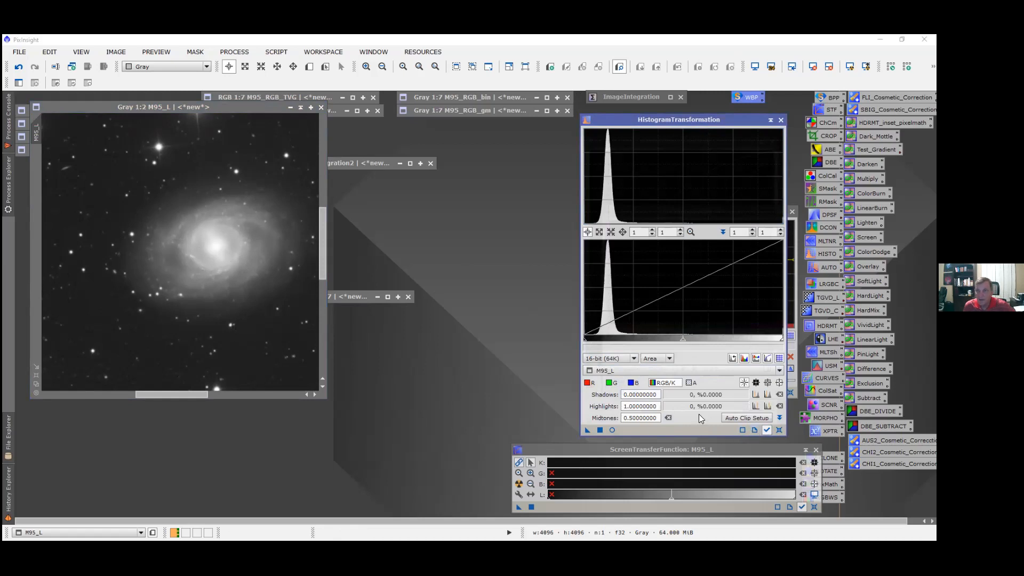
left_click(612, 430)
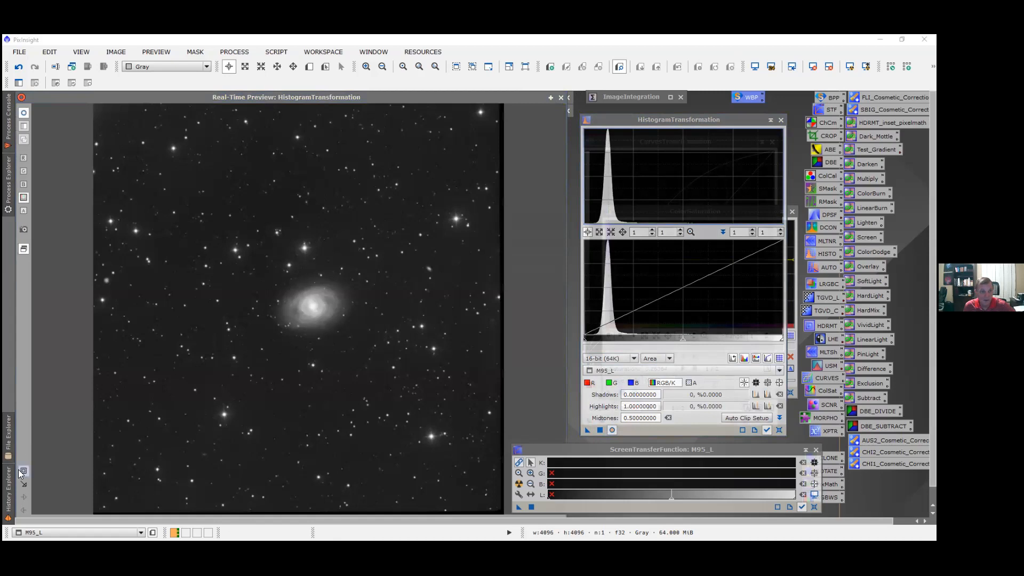
left_click(263, 258)
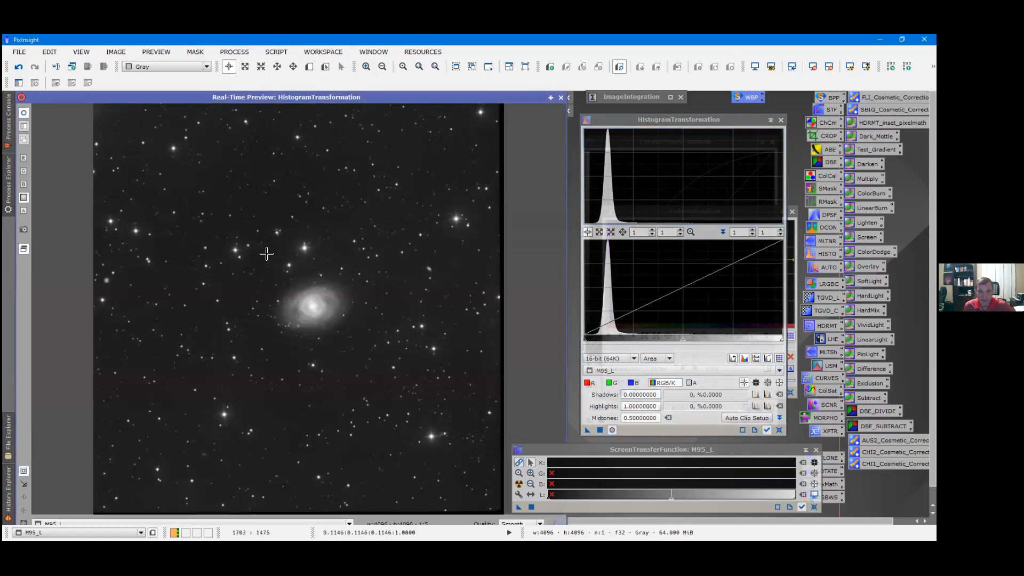
scroll(345, 320, "up", 3)
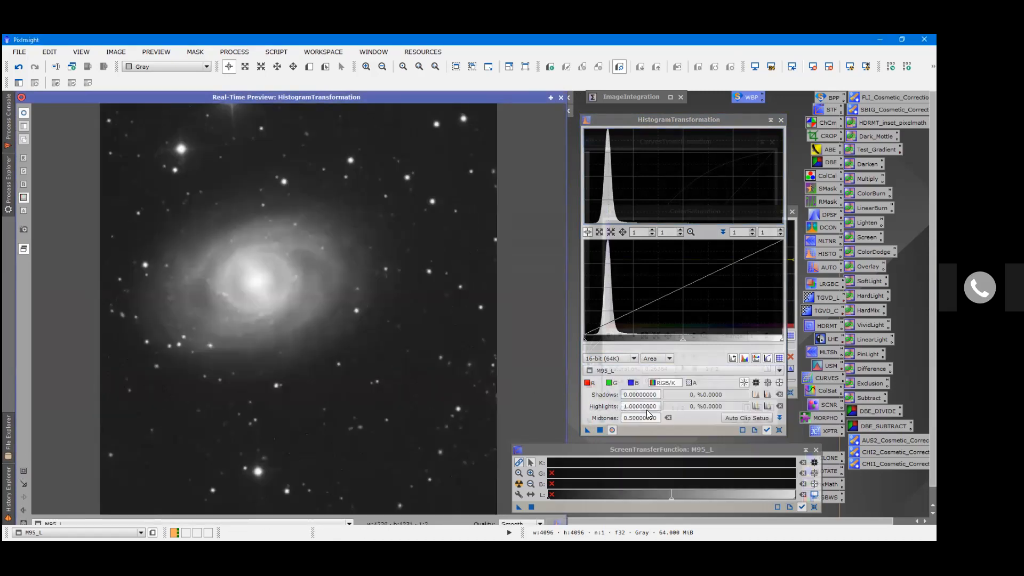
Set the HistogramTransformation midtones to 0.57946210, close the real-time preview, and apply the adjustment to M95_L
left_click_drag(683, 342, 699, 348)
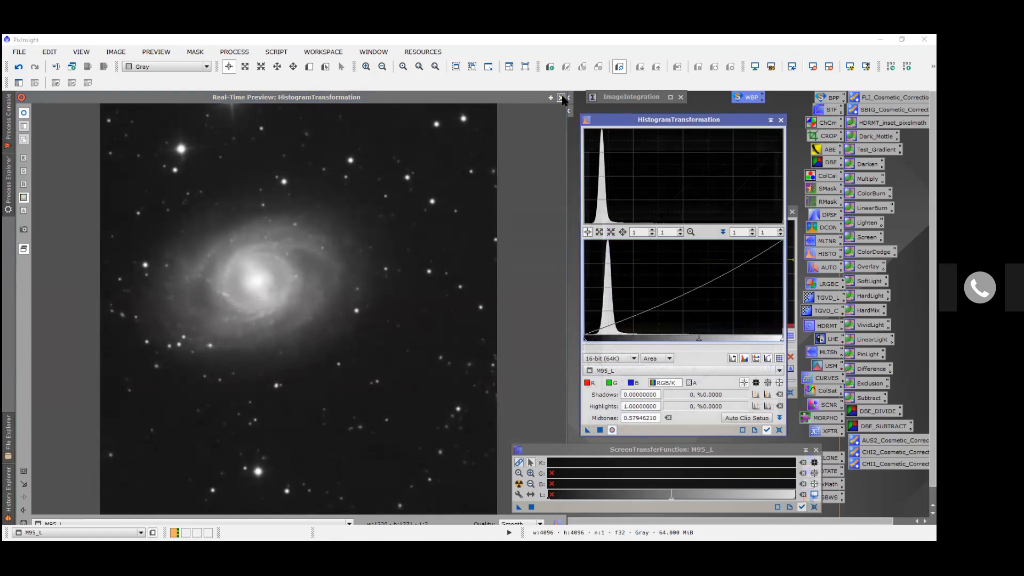
left_click(561, 99)
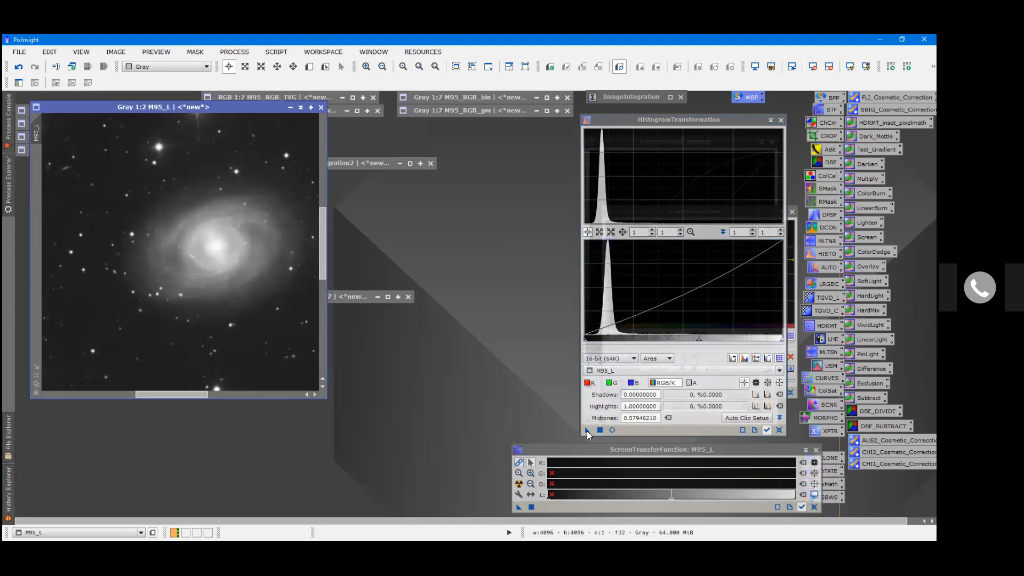
left_click_drag(588, 430, 241, 333)
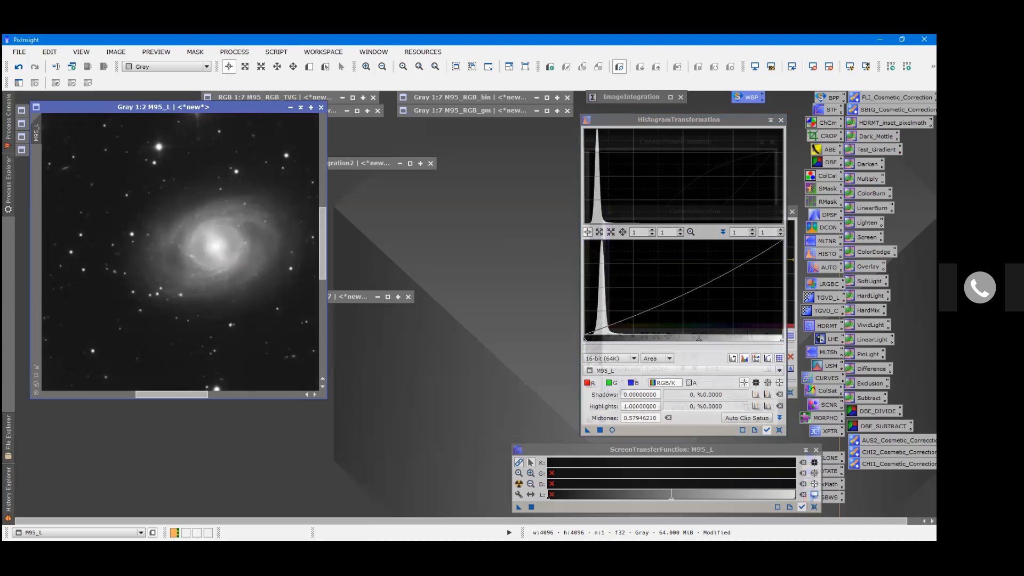
Apply the same 0.57946210 midtones adjustment to M95_L a second time
left_click_drag(198, 395, 203, 394)
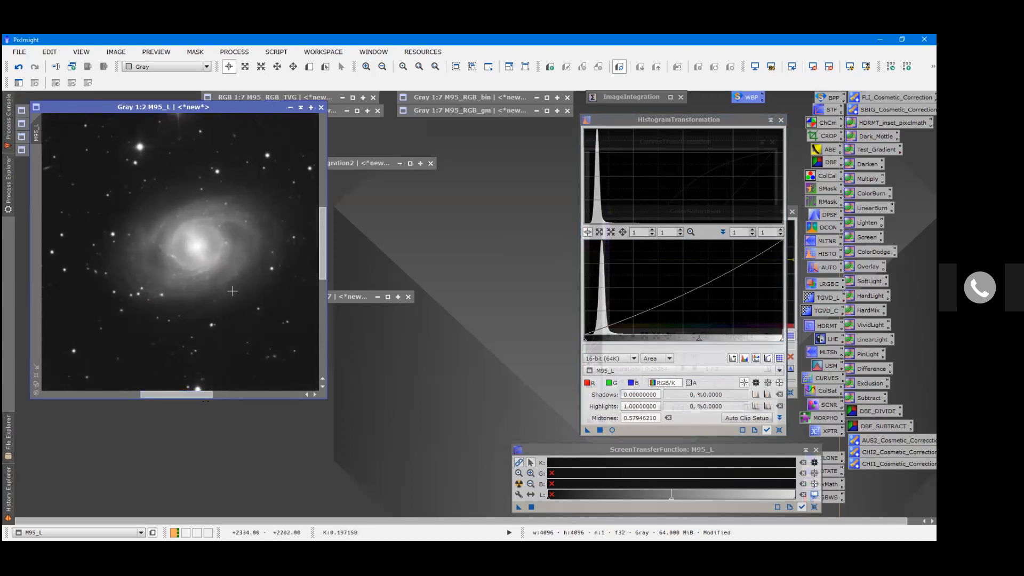
key("ctrl+plus")
left_click_drag(186, 394, 192, 396)
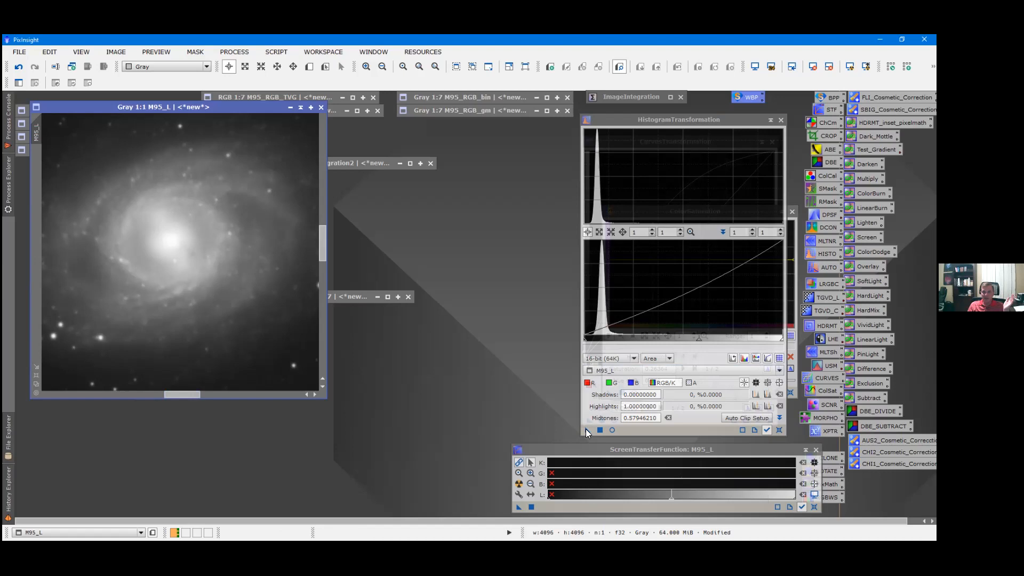
left_click_drag(586, 429, 275, 309)
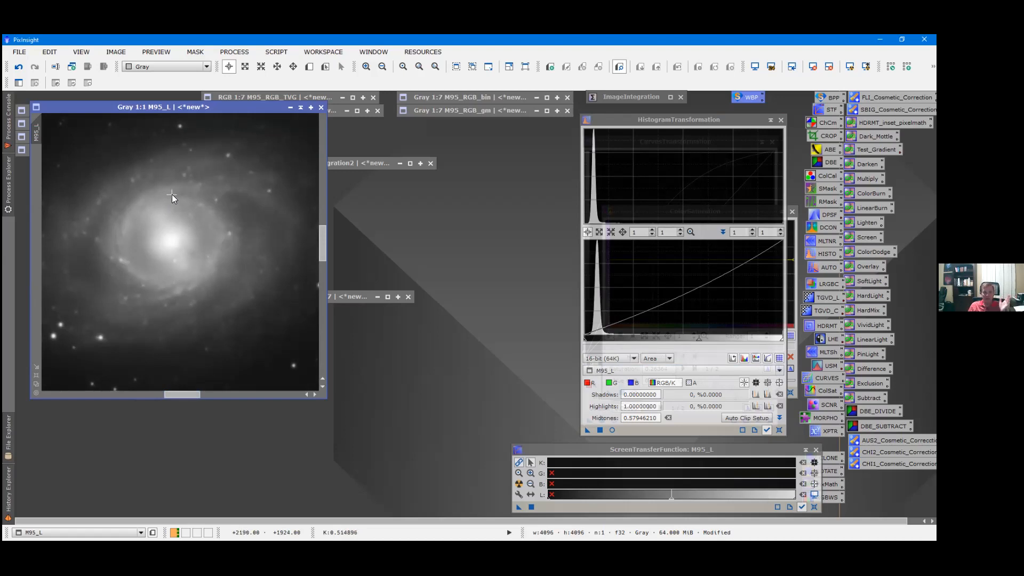
Apply M95_RGB_gm as a mask to M95_L, collapse the mask image, and hide the mask overlay on M95_L
double_click(446, 112)
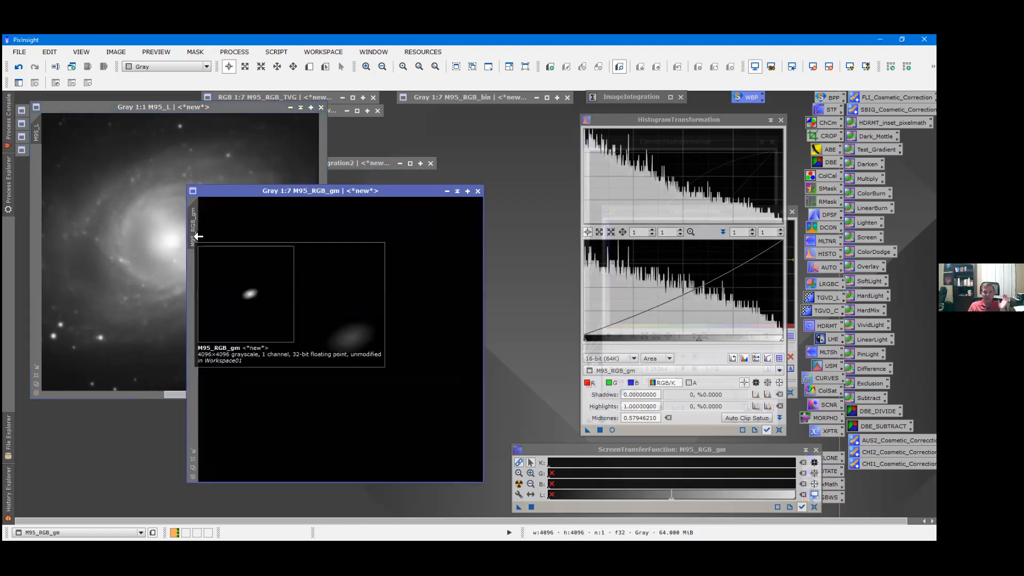
left_click_drag(197, 236, 35, 132)
left_click(458, 191)
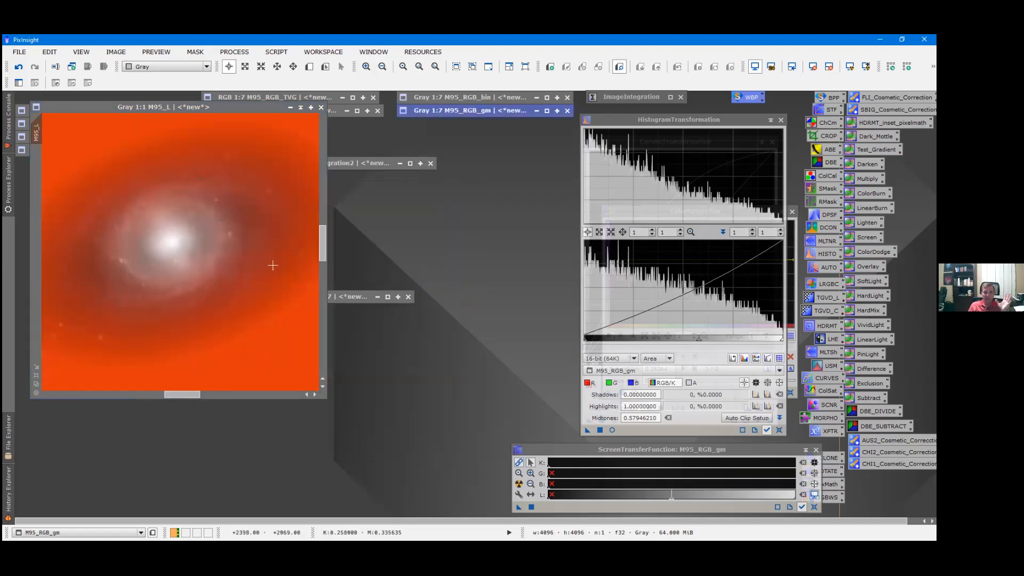
left_click(230, 107)
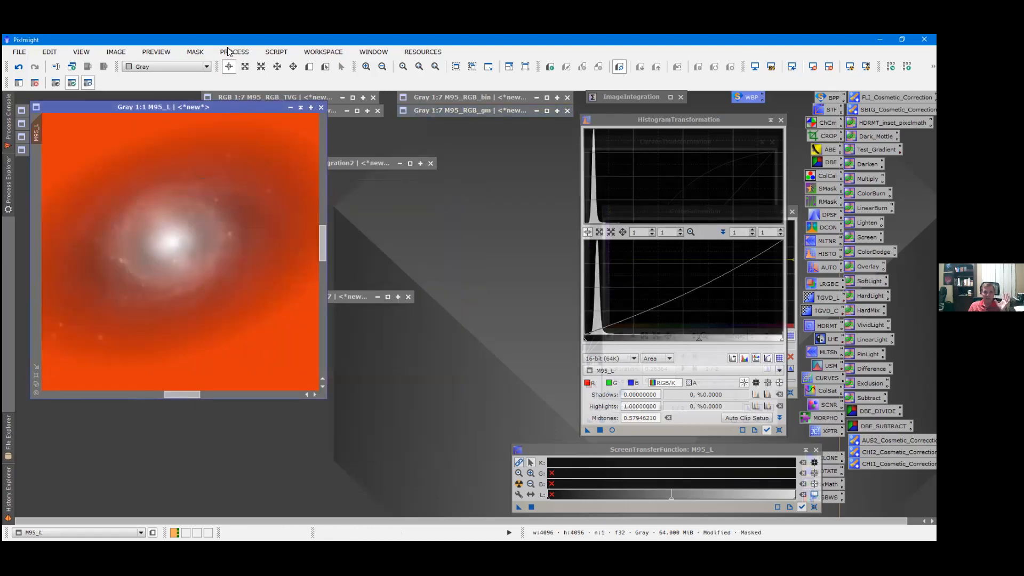
left_click(195, 52)
left_click(208, 107)
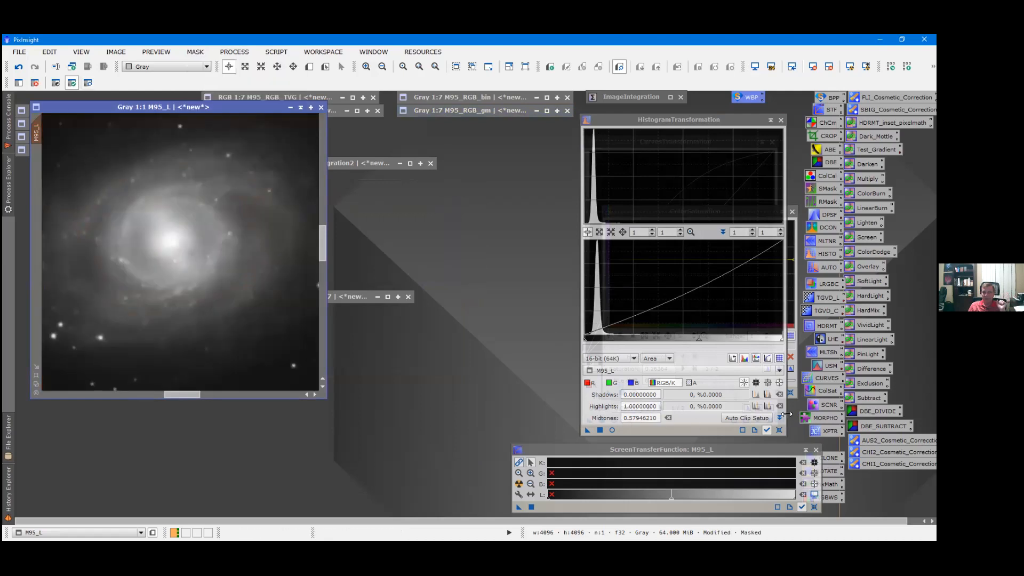
Reset HistogramTransformation, preview a midtones value of 0.63080685 on the galaxy in real time, and apply it to the masked M95_L
left_click(778, 430)
left_click(612, 430)
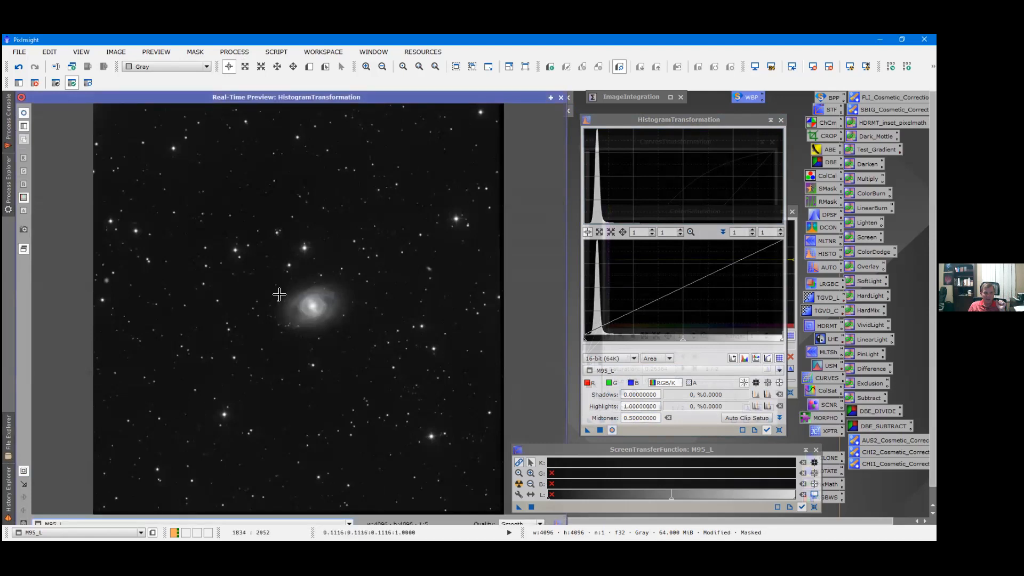
key("ctrl+1")
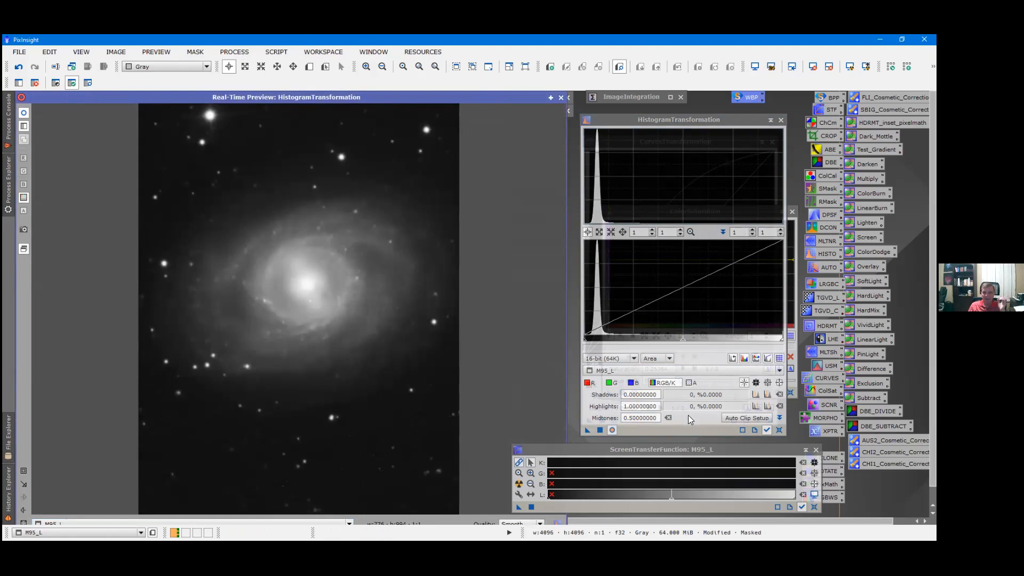
left_click_drag(683, 341, 708, 351)
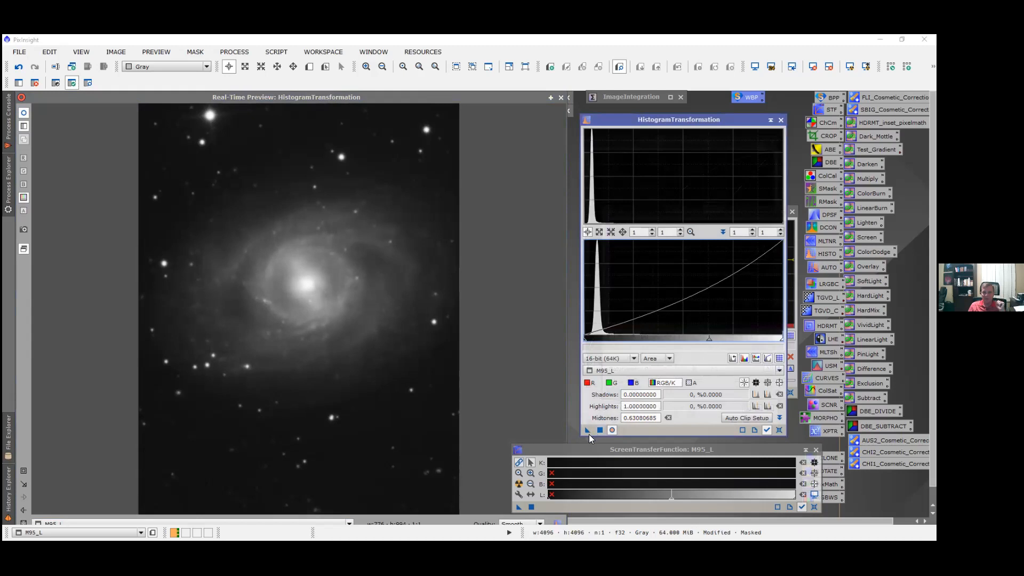
left_click(560, 98)
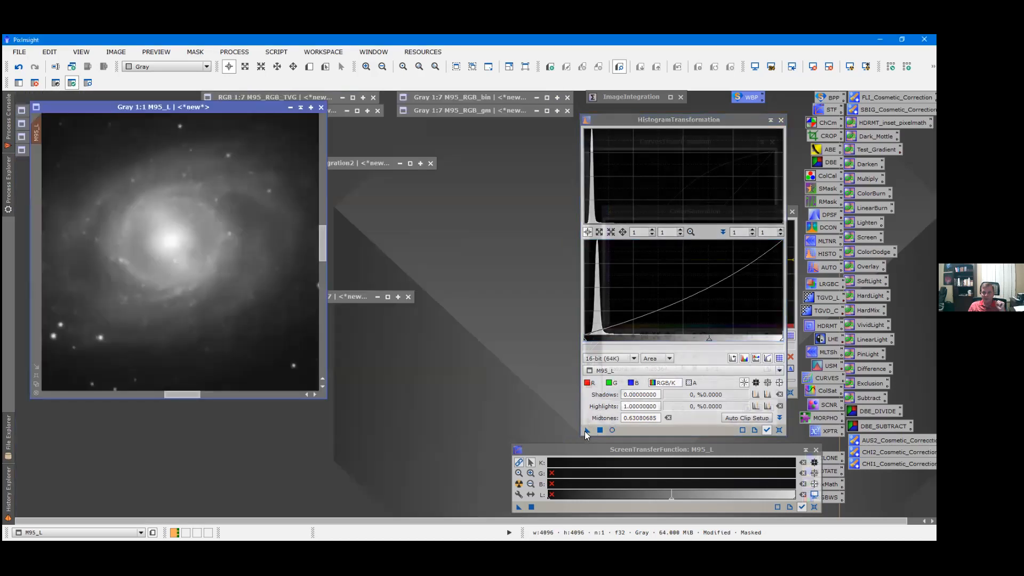
left_click(586, 430)
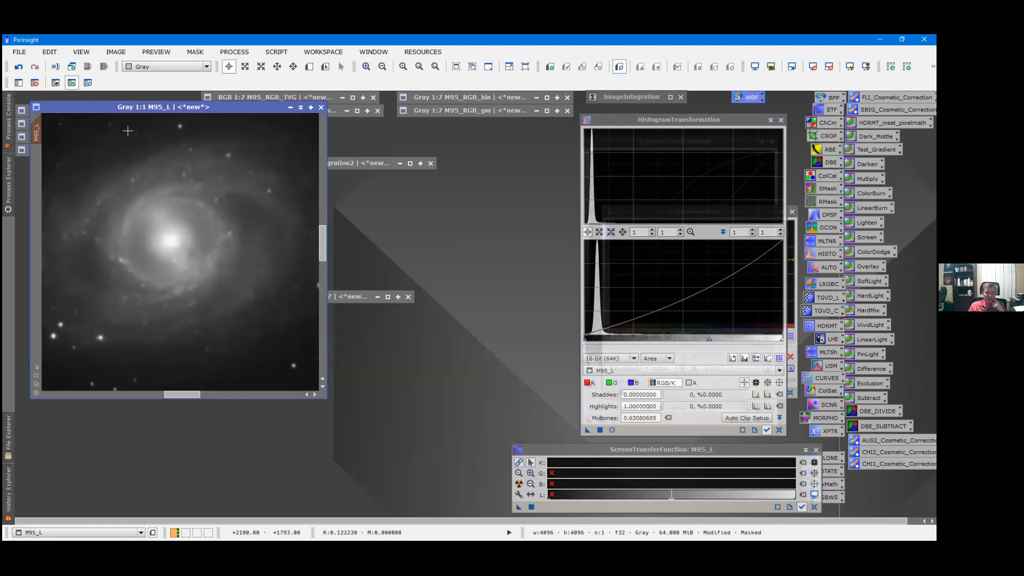
Compare M95_L before and after the masked midtones adjustment by repeatedly undoing and redoing it
left_click(19, 66)
left_click(35, 66)
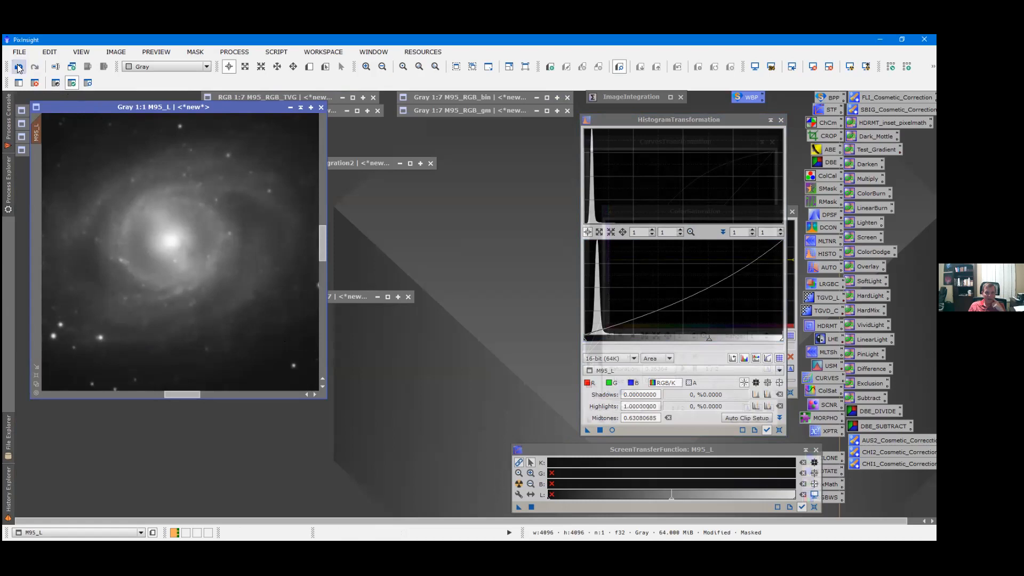
left_click(18, 67)
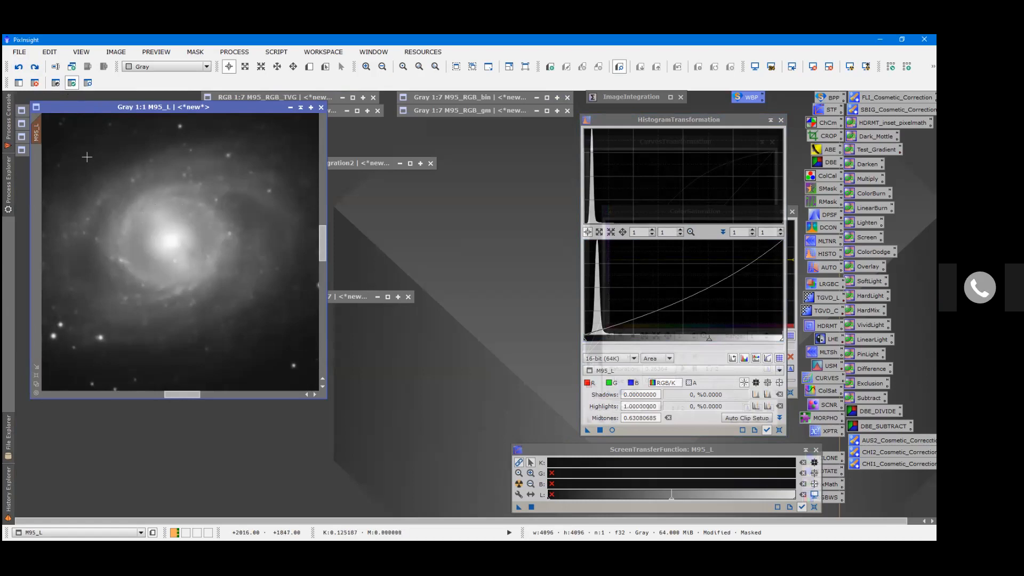
left_click(37, 66)
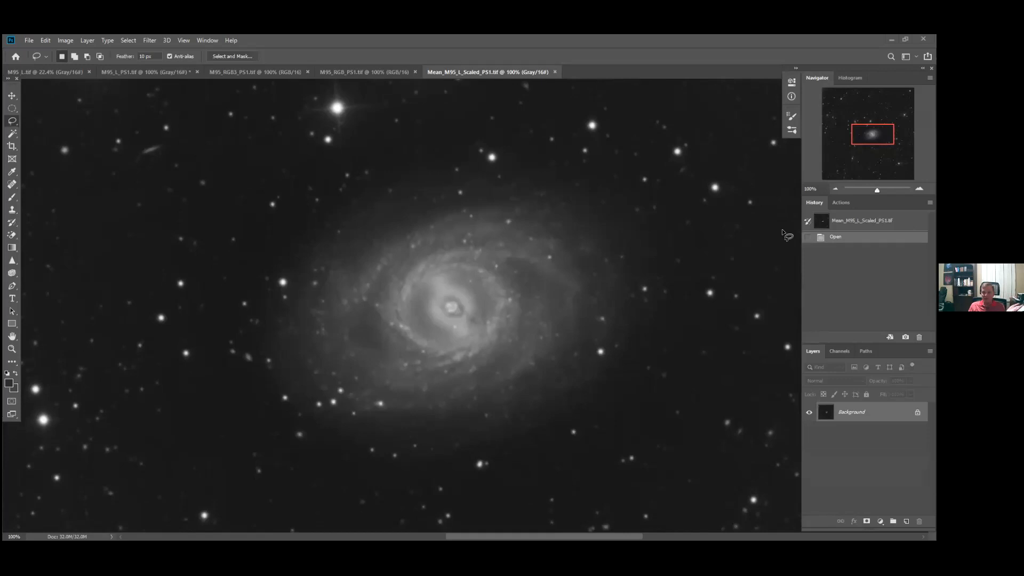
Switch to Photoshop and compare the galaxy core in Mean_M95_L_Scaled_PS1.tif and M95_RGB3_PS1.tif at 200% magnification
key("ctrl+plus")
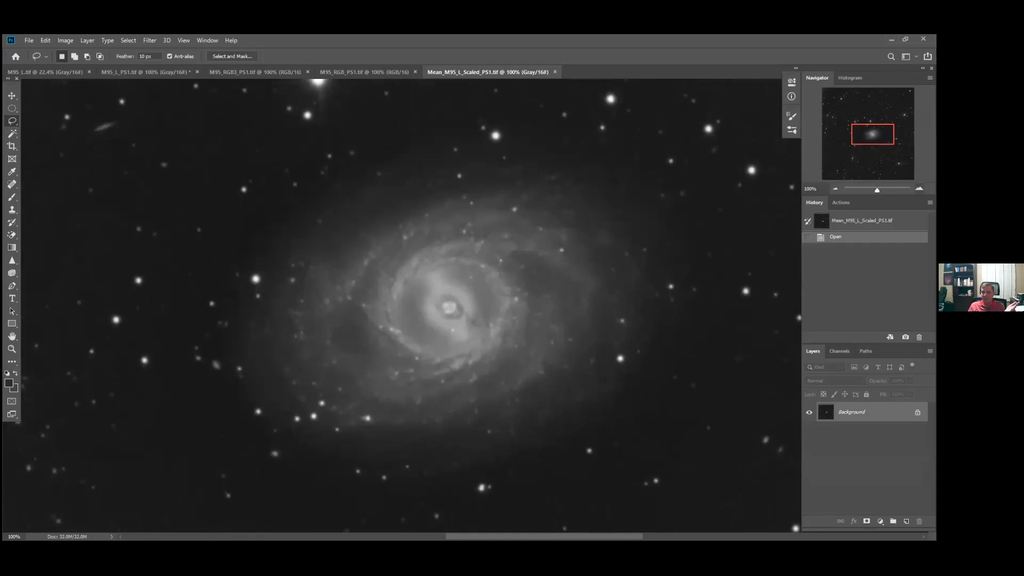
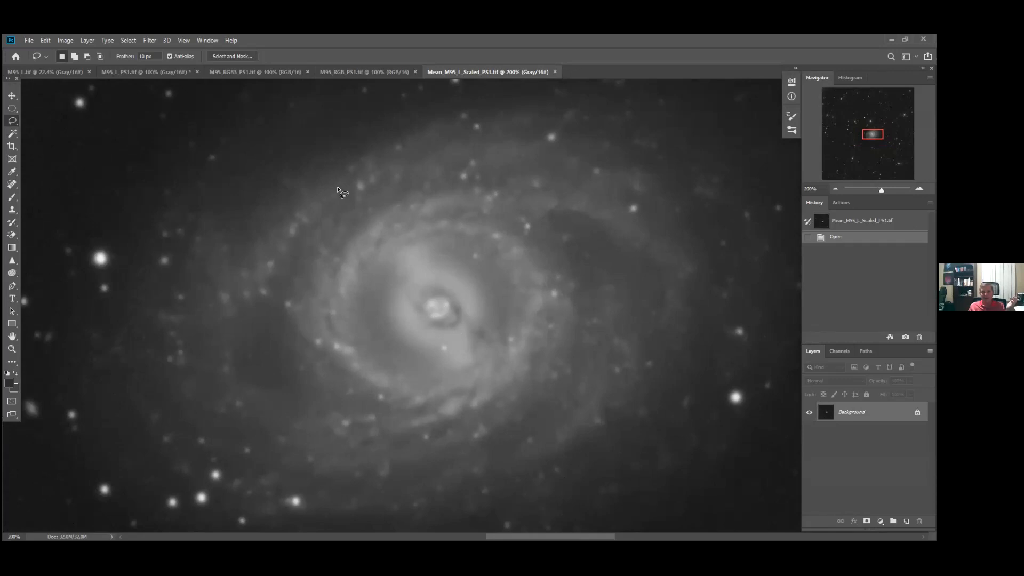
left_click(270, 72)
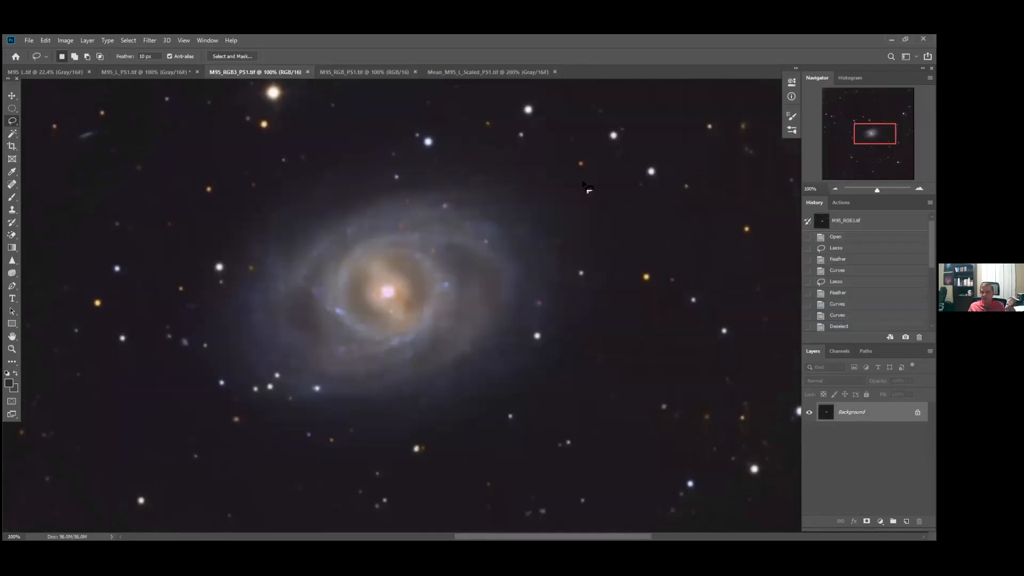
key("ctrl+plus")
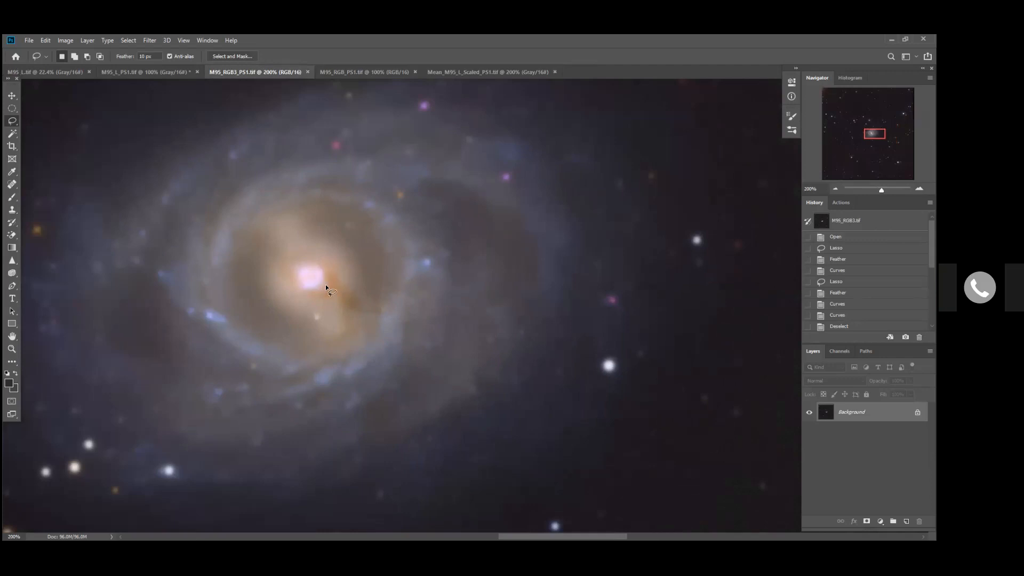
left_click(456, 73)
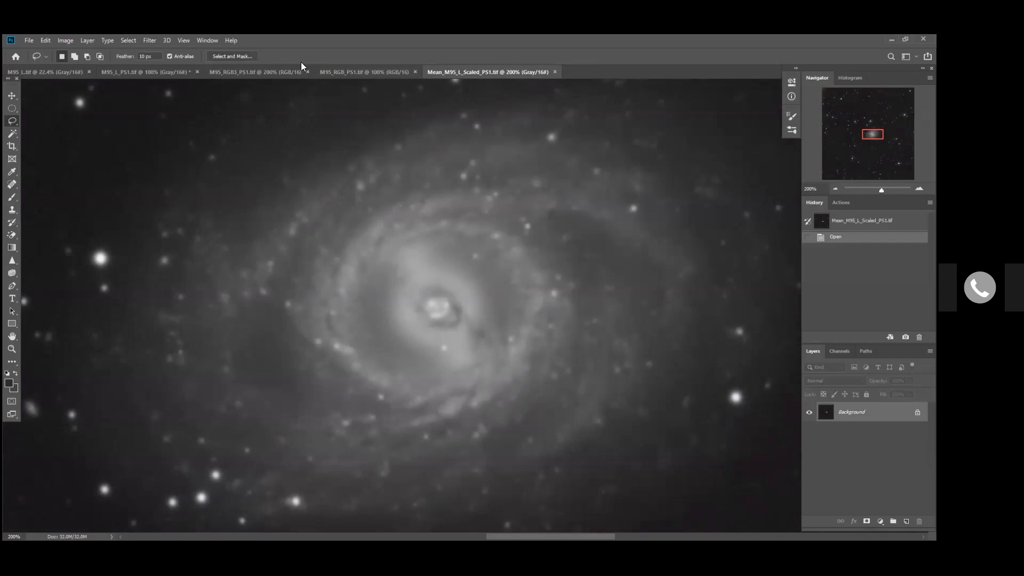
Draw a freehand Lasso selection around the whole galaxy in M95_L.tif, following the outer edge of its halo
left_click(59, 71)
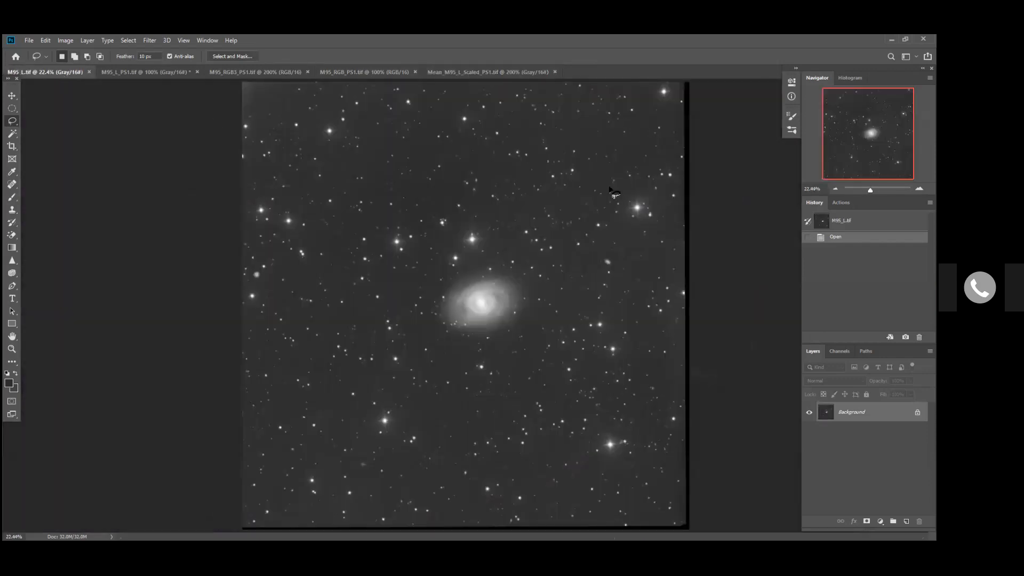
key("ctrl+plus")
key("ctrl+plus")
key("ctrl+plus")
key("ctrl+plus")
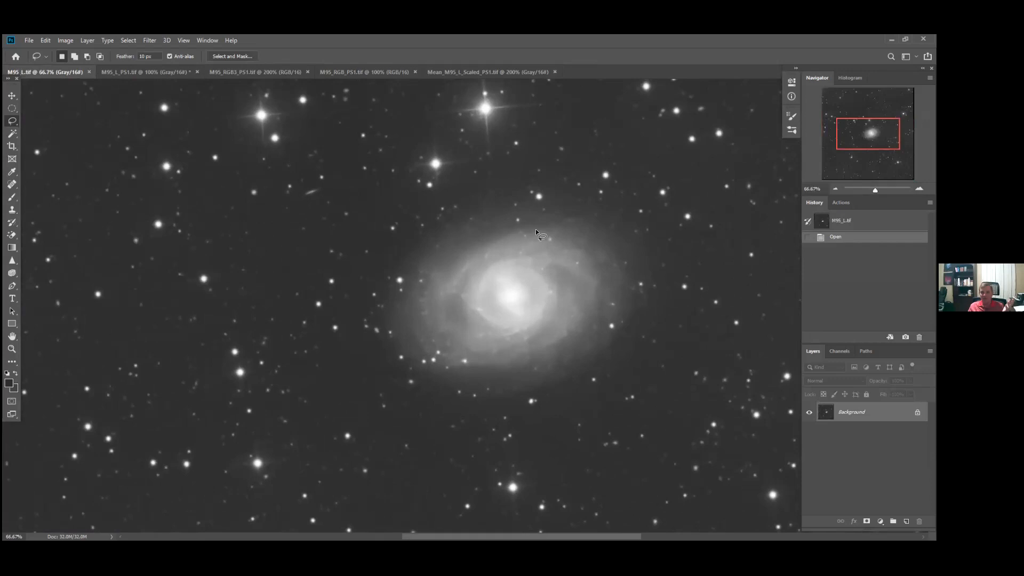
left_click_drag(508, 222, 450, 241)
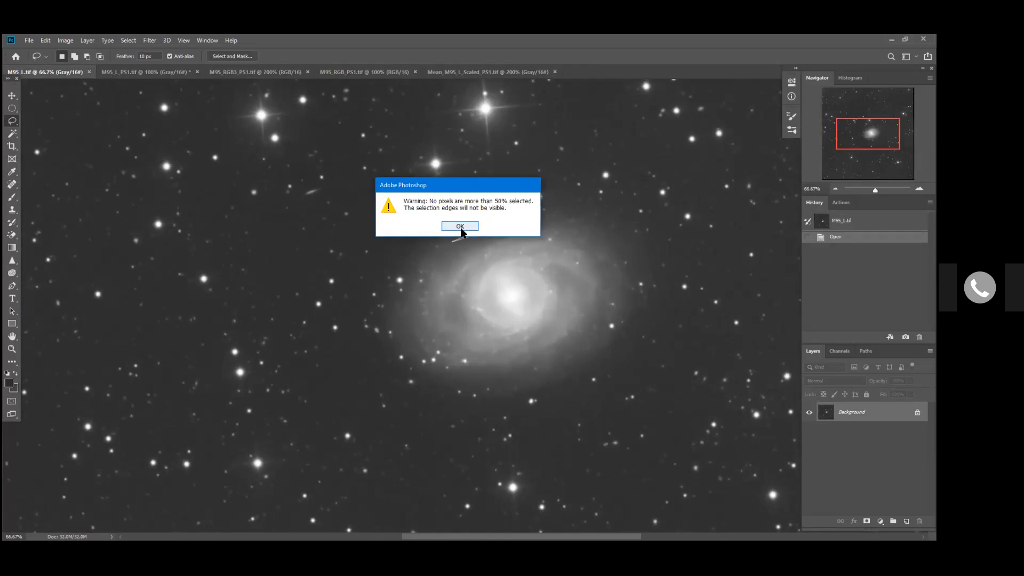
left_click(460, 226)
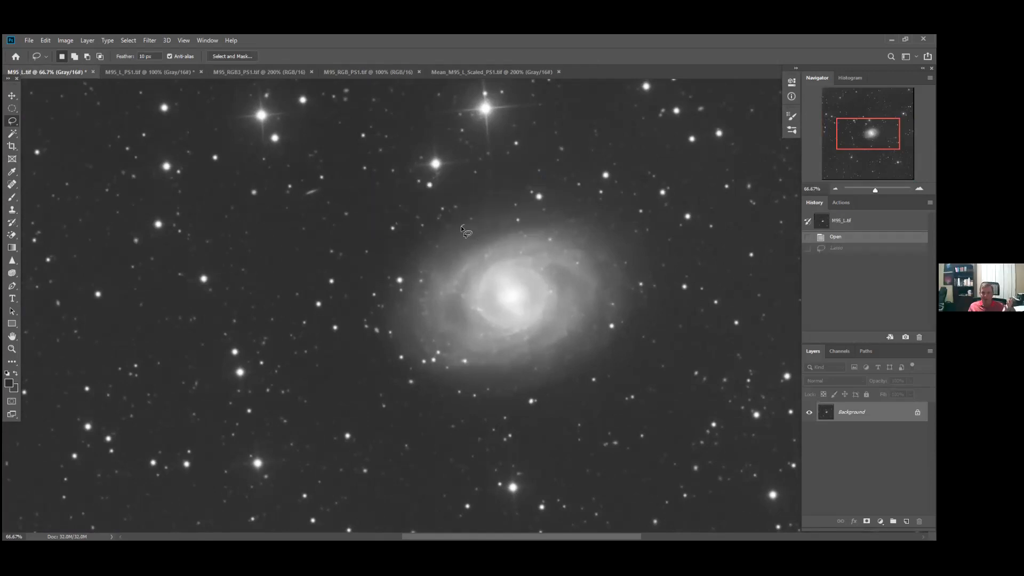
left_click_drag(413, 271, 392, 329)
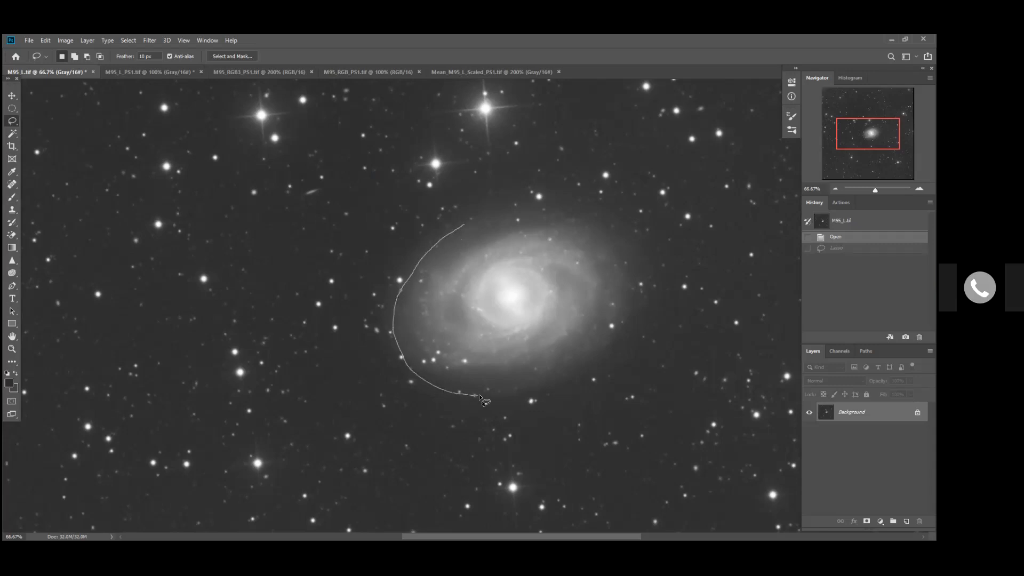
left_click_drag(528, 390, 572, 370)
mouse_move(620, 248)
left_mouse_down()
mouse_move(561, 214)
mouse_move(461, 226)
left_mouse_up()
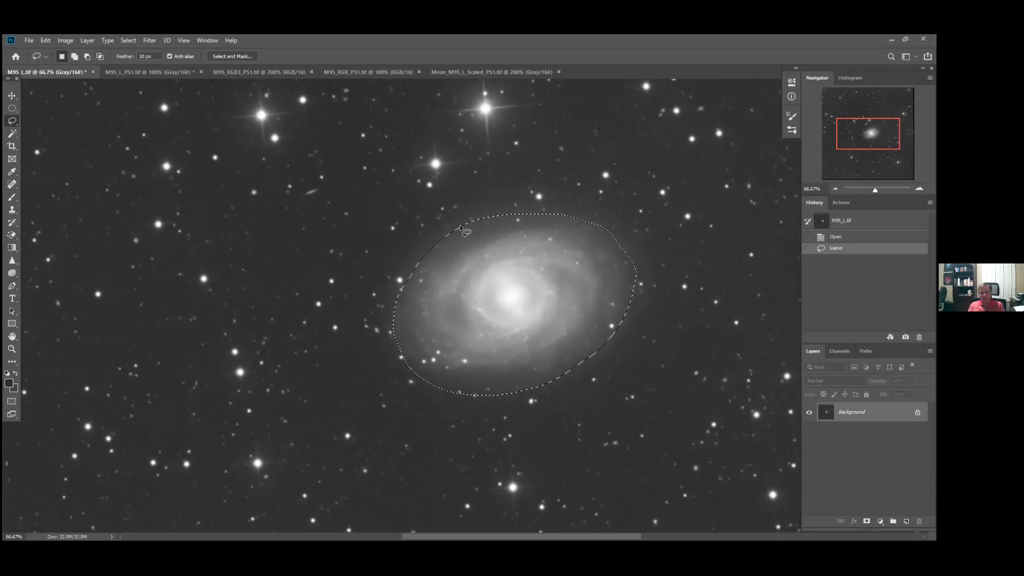
Try feathering the galaxy selection by 250 pixels, and undo it
key("shift")
key("shift+F6")
type("250")
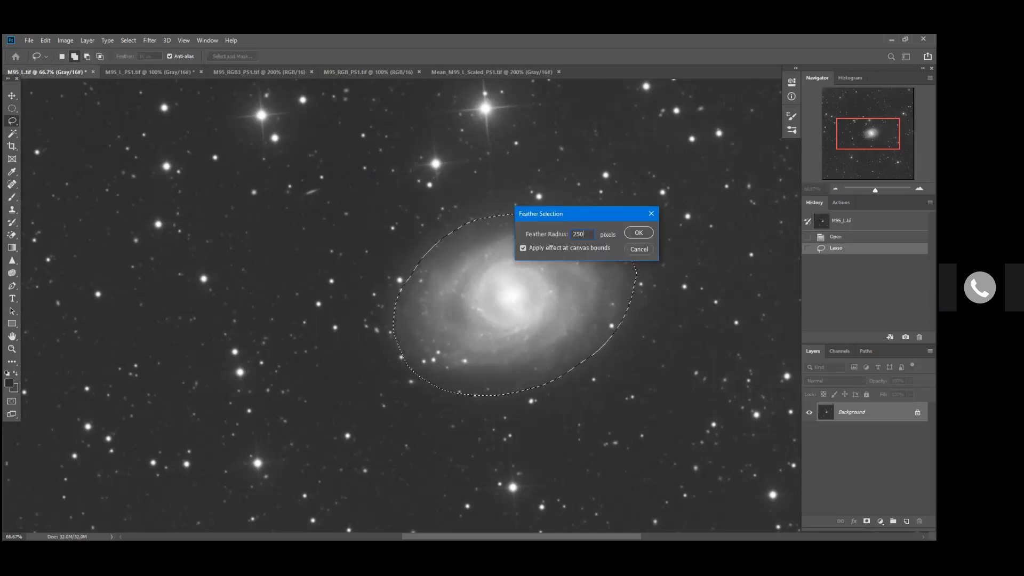
key("Return")
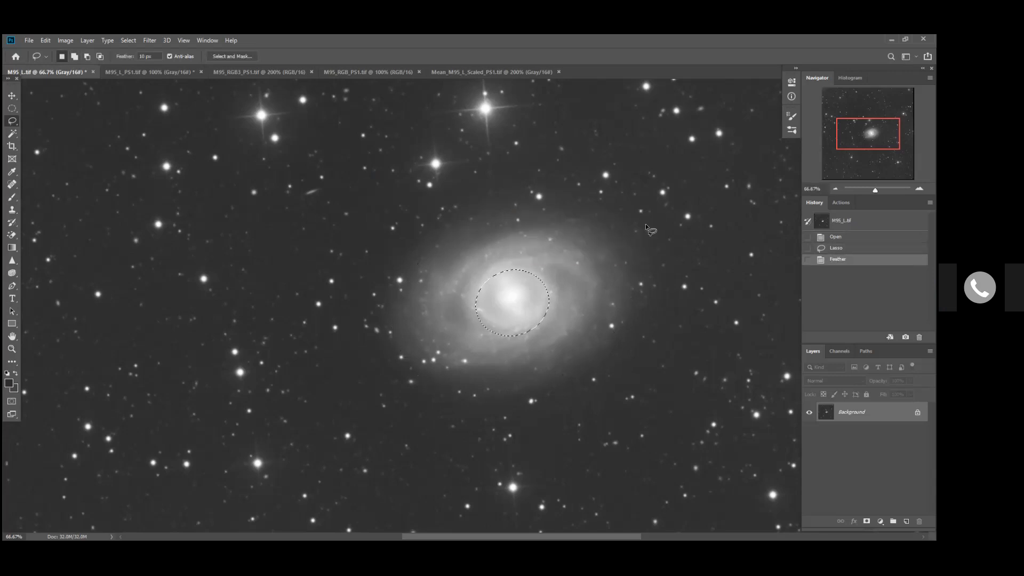
key("ctrl+z")
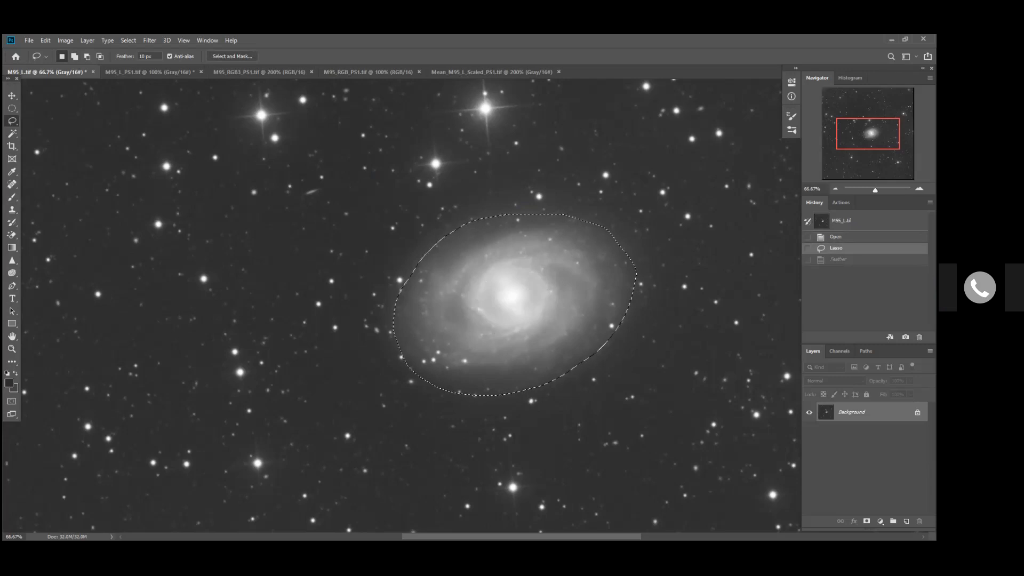
Try feathering the galaxy selection by 270 pixels, and return to the unfeathered lasso outline
key("shift+F6")
type("270")
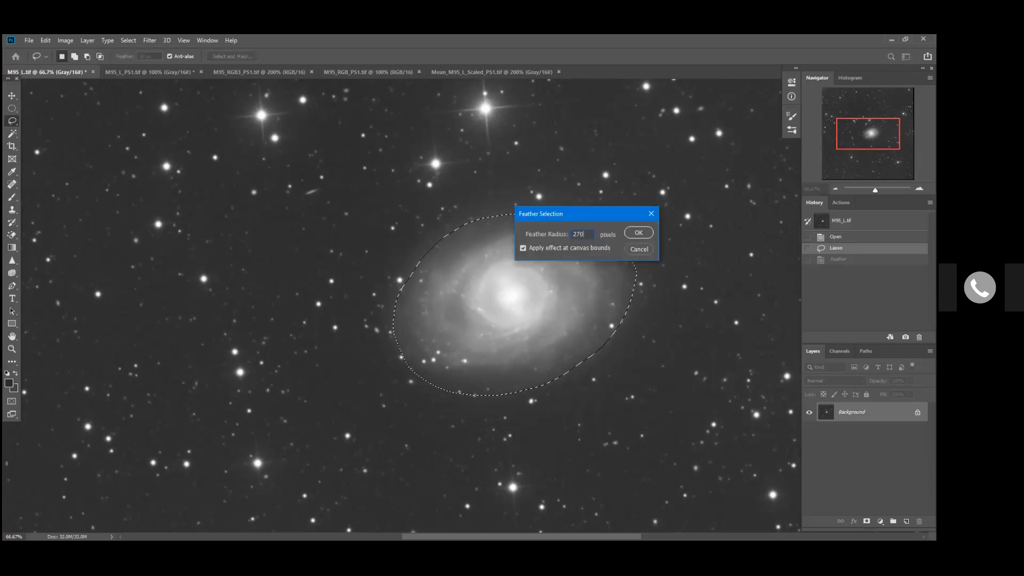
key("Return")
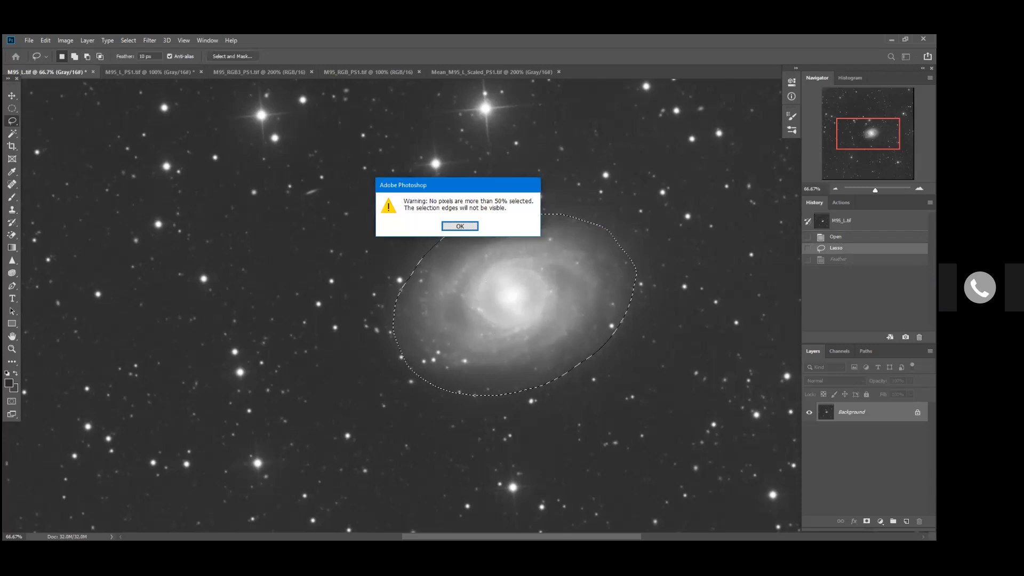
key("Return")
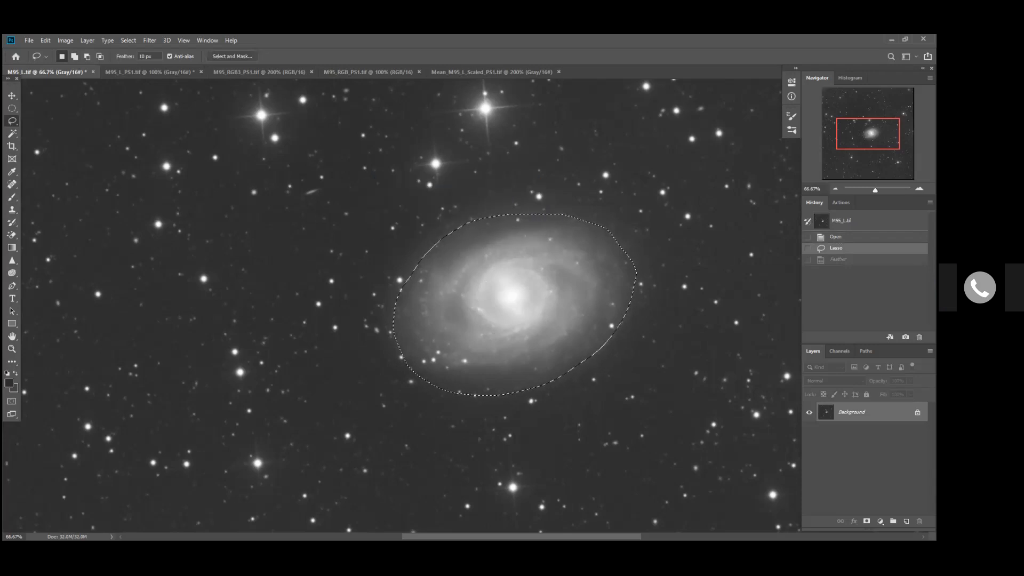
Feather the galaxy selection by 260 pixels
key("shift+F6")
type("260")
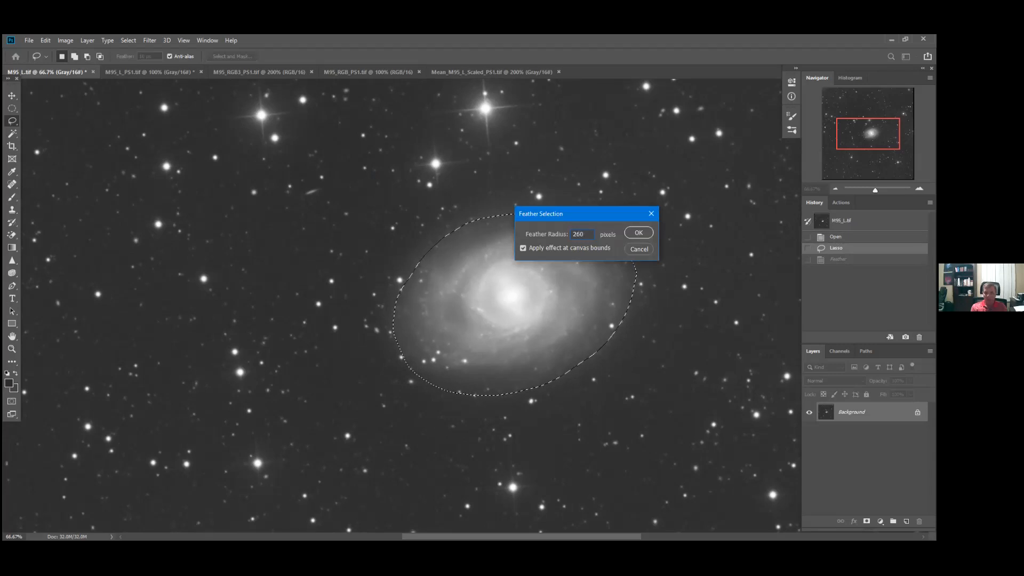
key("Return")
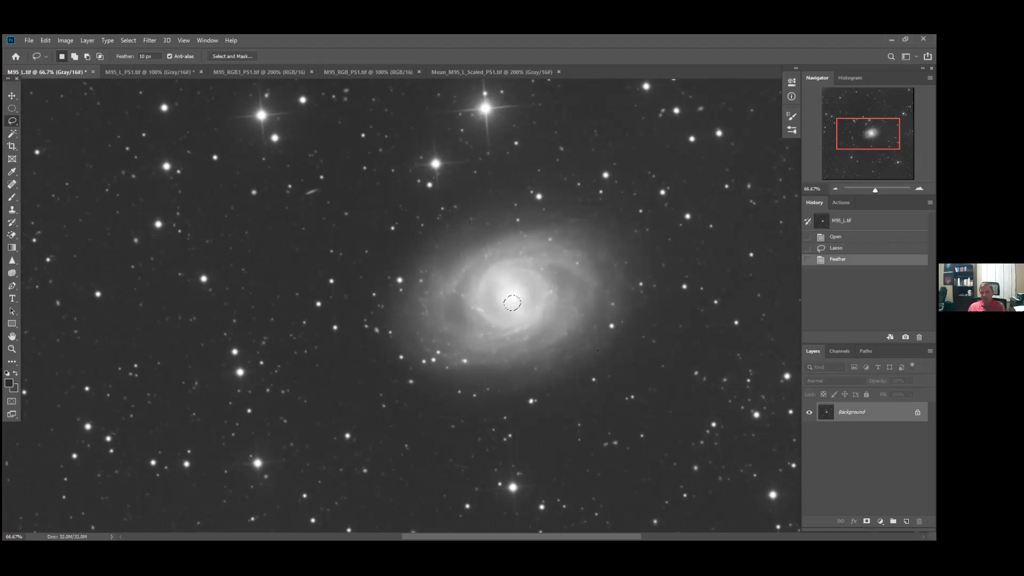
Step the history of M95_L.tif back to its opened state, and redo the lasso selection and its feather
left_click(836, 237)
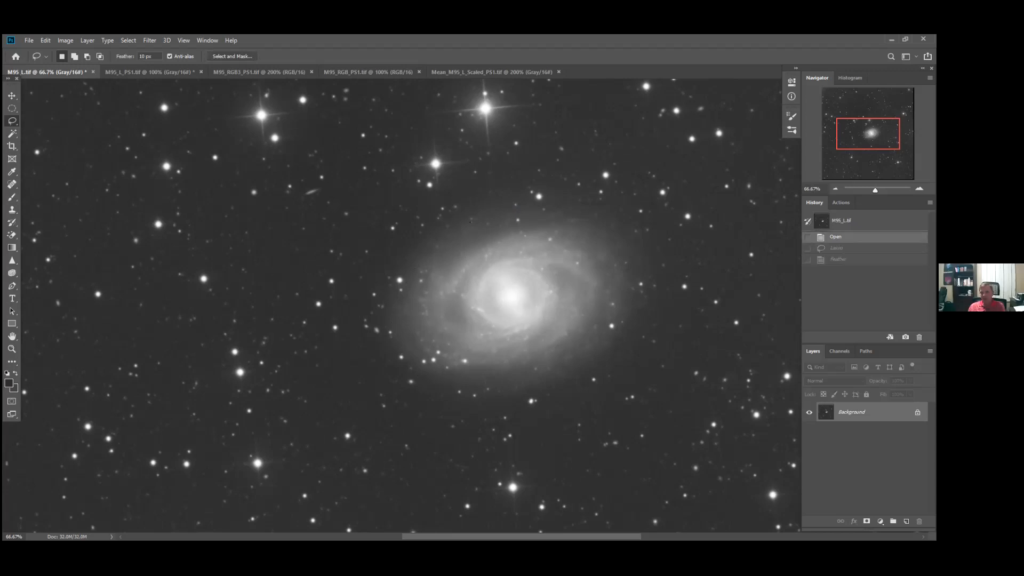
key("ctrl+shift+z")
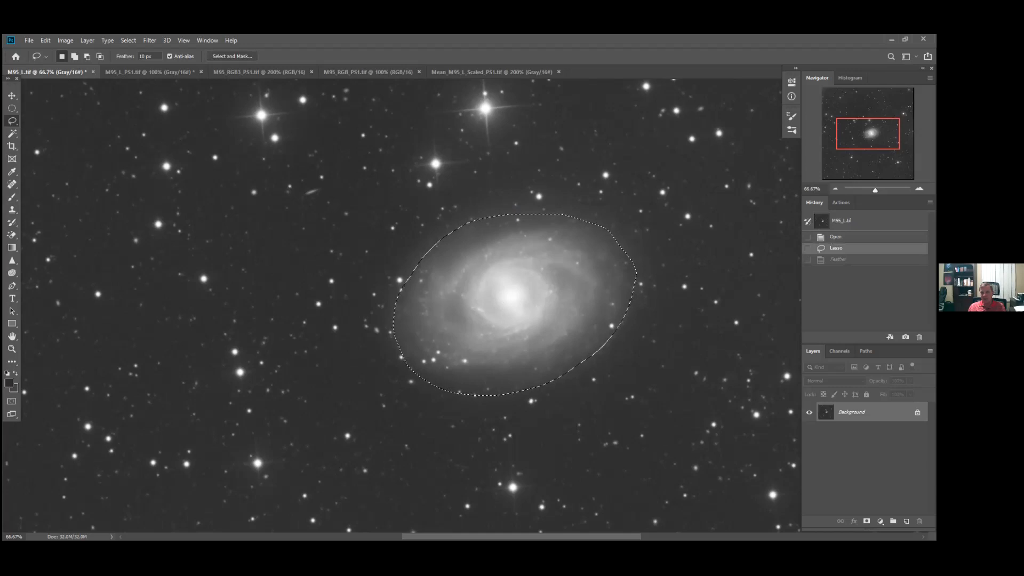
key("ctrl+shift+z")
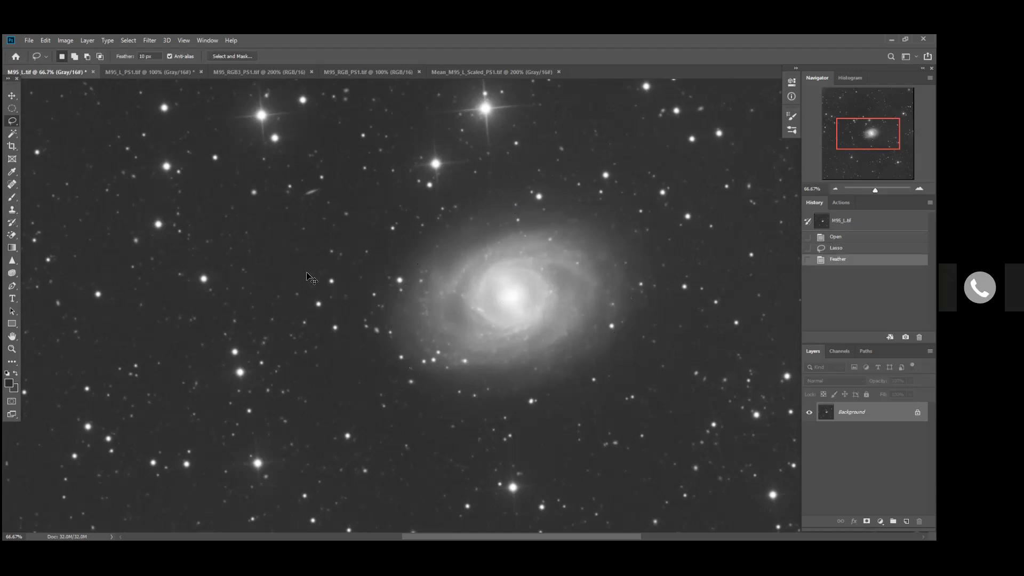
Darken the feathered galaxy selection with Curves, mapping a point at input 156 to output 97
key("ctrl+m")
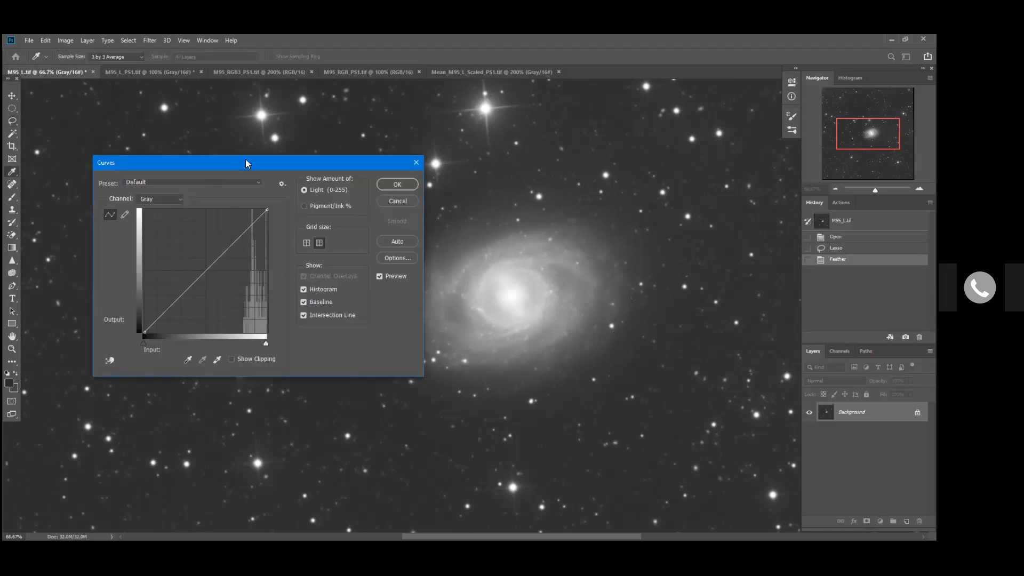
left_click_drag(238, 160, 183, 107)
left_click(150, 216)
left_click_drag(150, 216, 165, 232)
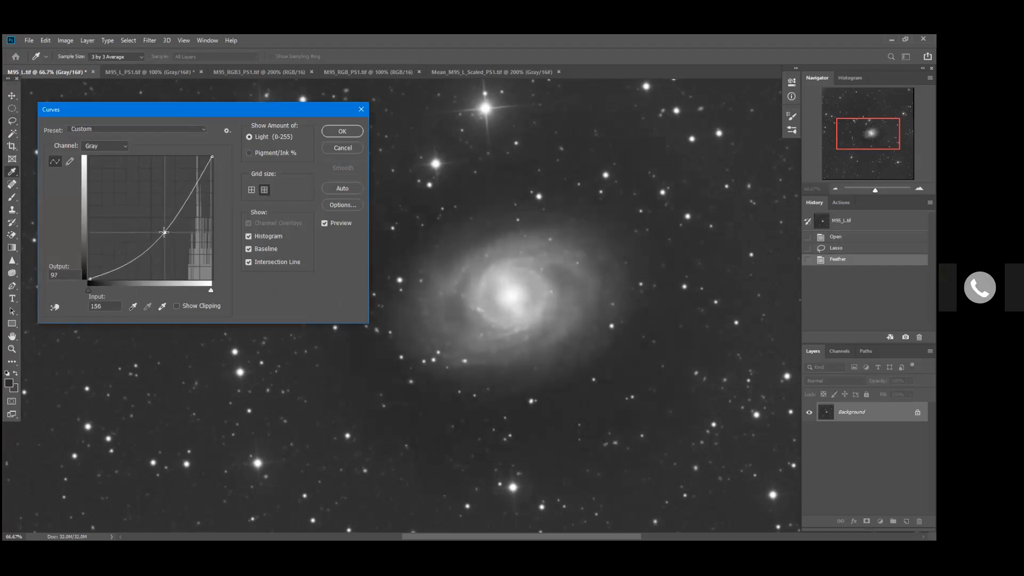
left_click(330, 131)
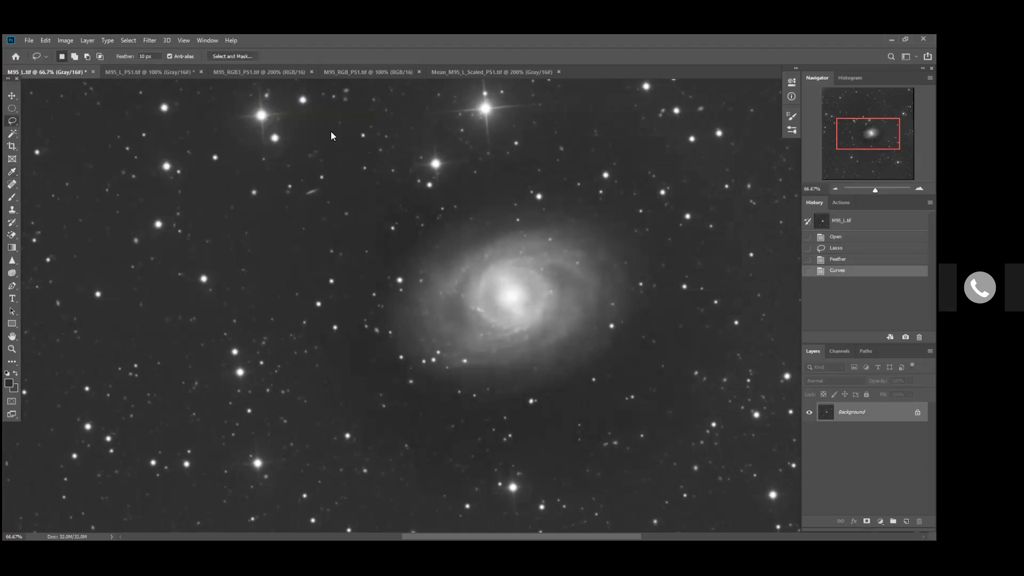
Darken the galaxy selection again with Curves, mapping a point at input 150 to output 108
key("ctrl+m")
left_click_drag(154, 213, 161, 227)
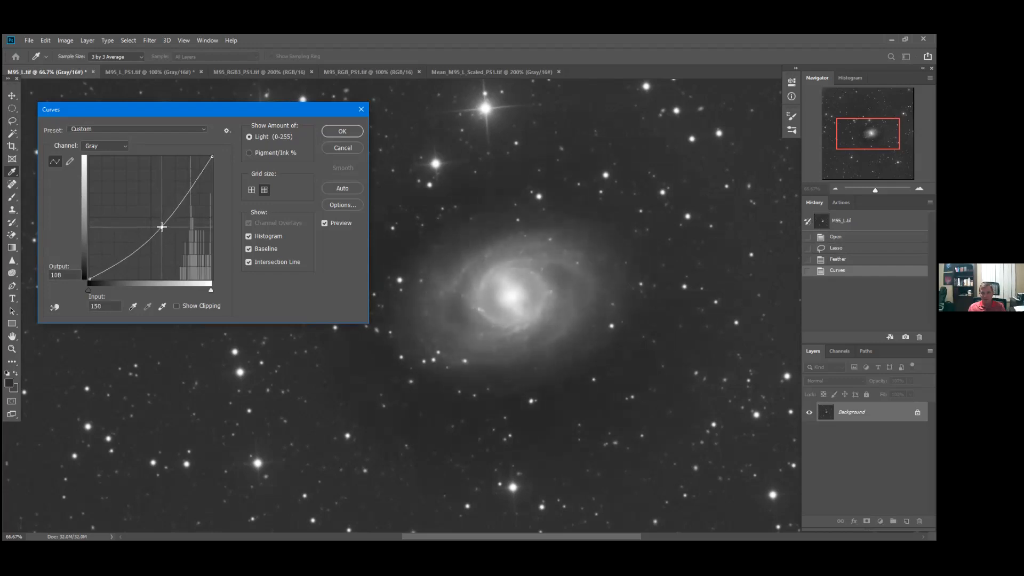
left_click(354, 135)
Clear the galaxy selection and draw a lasso outline around the bright central core inside the ring
key("ctrl+d")
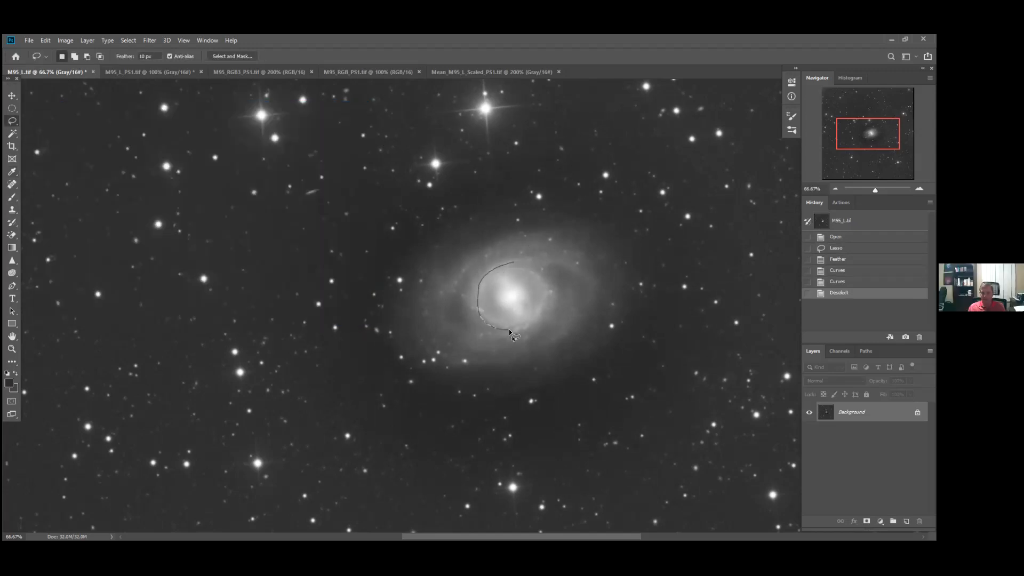
left_click_drag(530, 262, 512, 262)
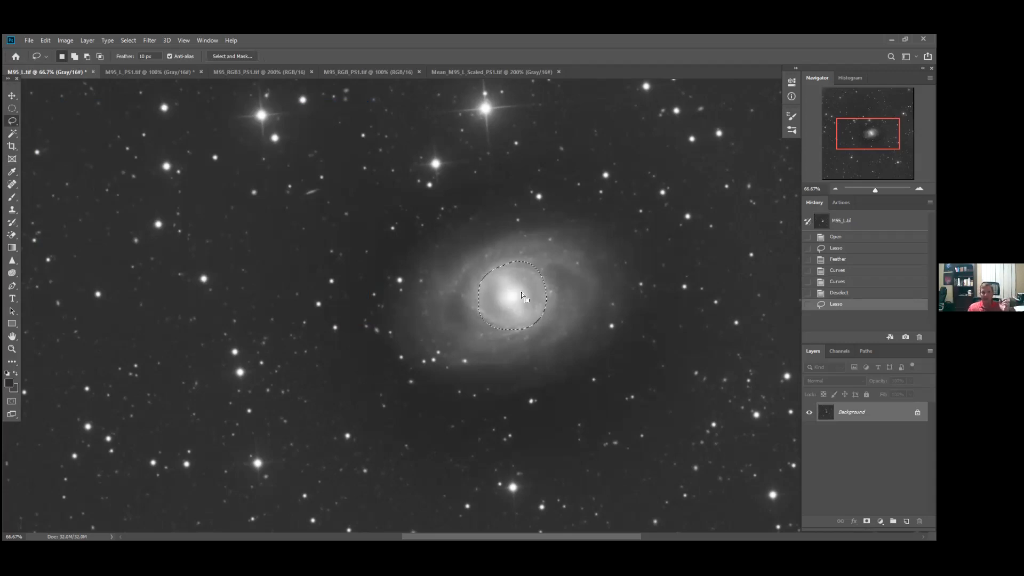
Copy the entire Mean_M95_L_Scaled_PS1.tif canvas and paste it as a new layer in M95_RGB3_PS1.tif
left_click(457, 76)
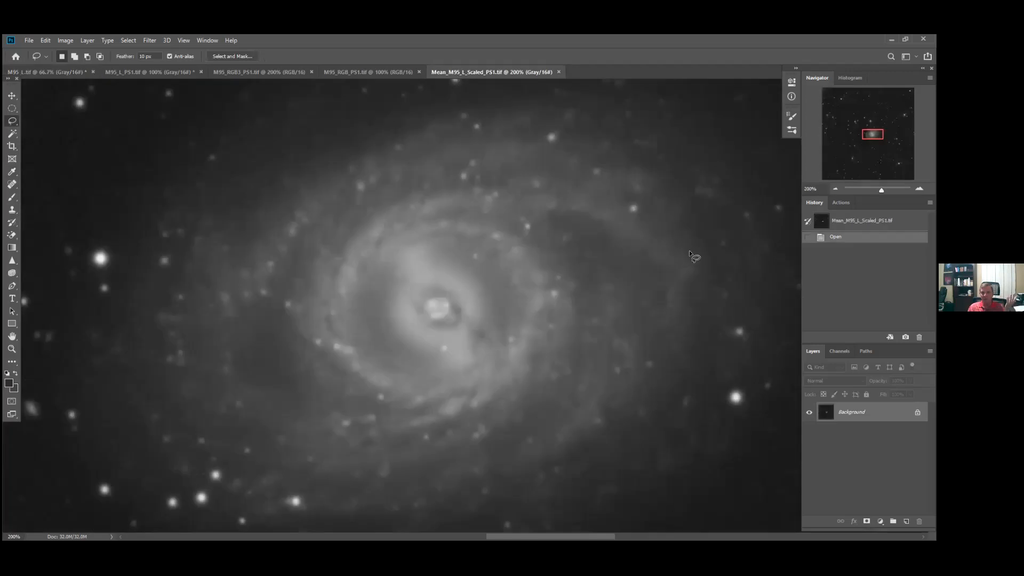
left_click(835, 189)
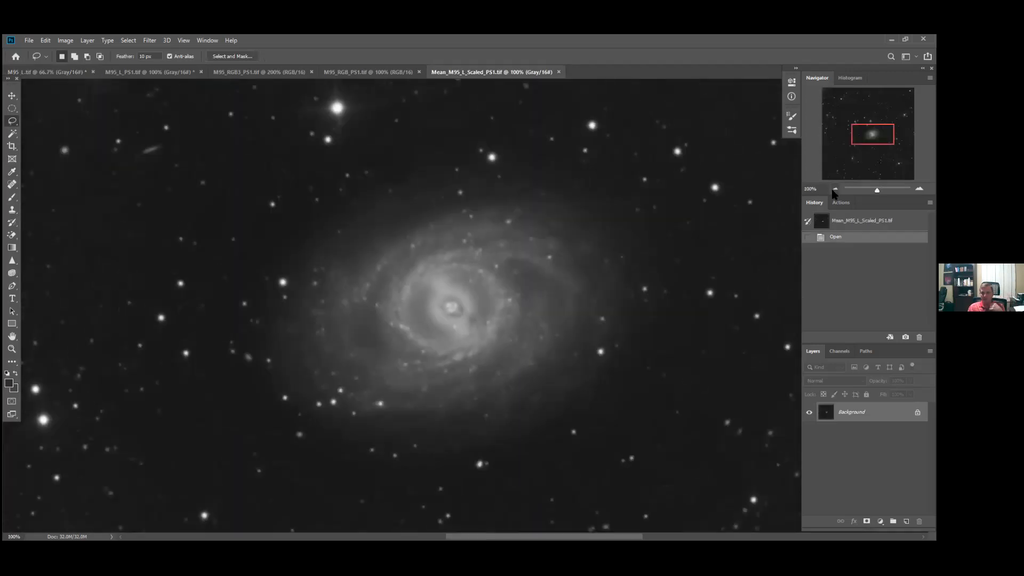
left_click(476, 178)
left_click(476, 178)
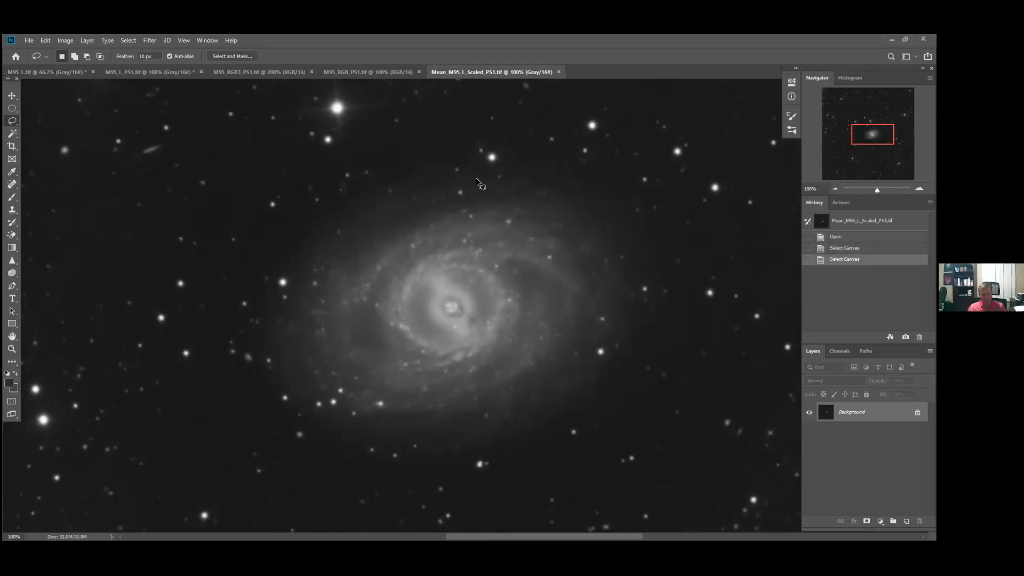
left_click(220, 75)
key("ctrl+v")
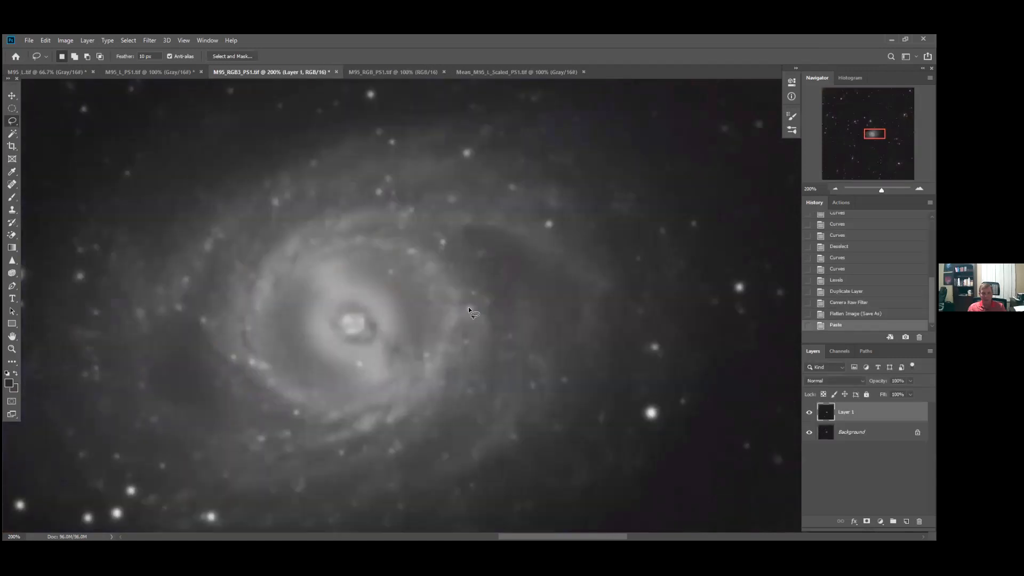
Try the Luminosity blend mode on the pasted luminance layer in M95_RGB3_PS1.tif
scroll(451, 318, "down", 2)
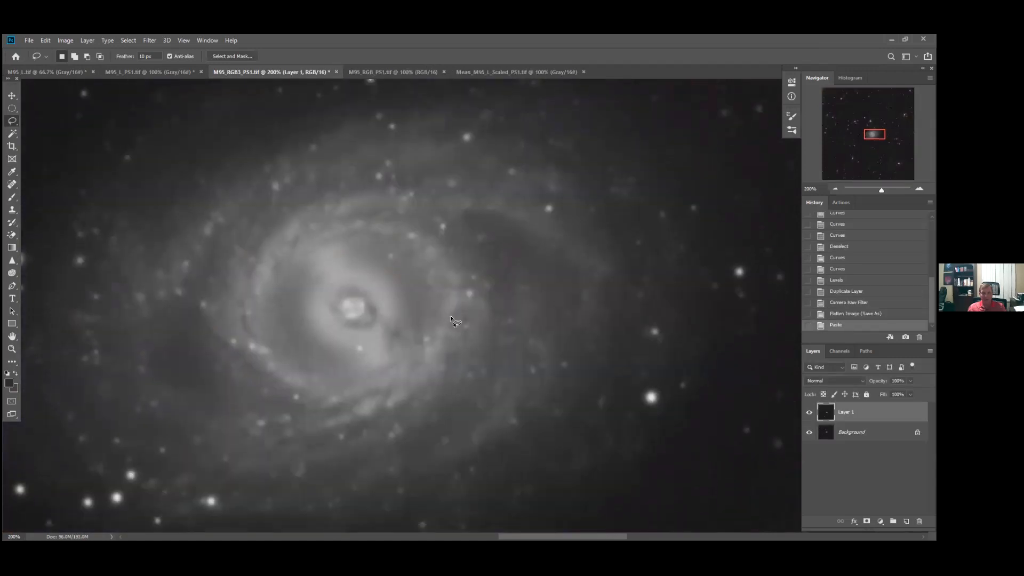
left_click(11, 338)
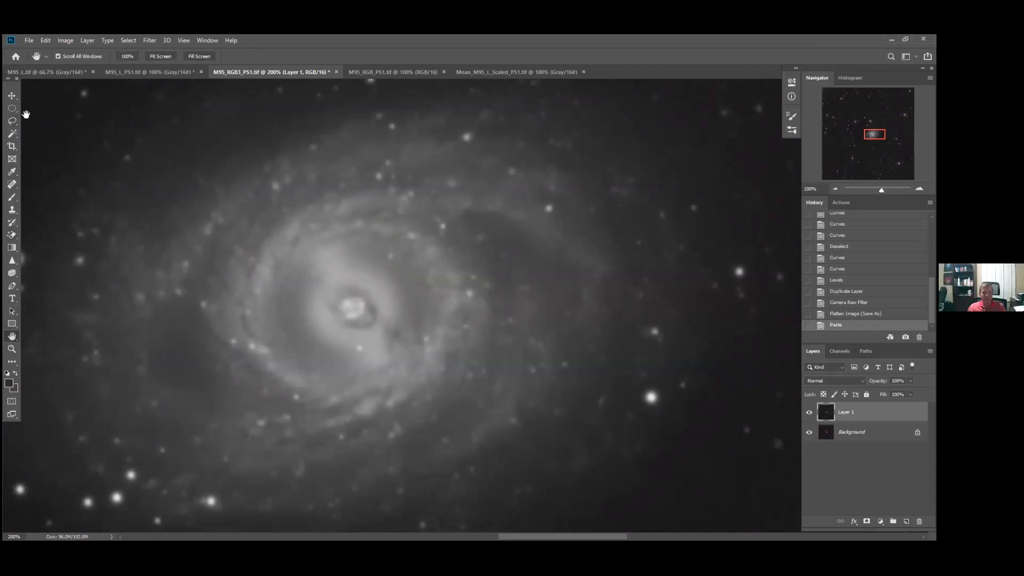
left_click(835, 189)
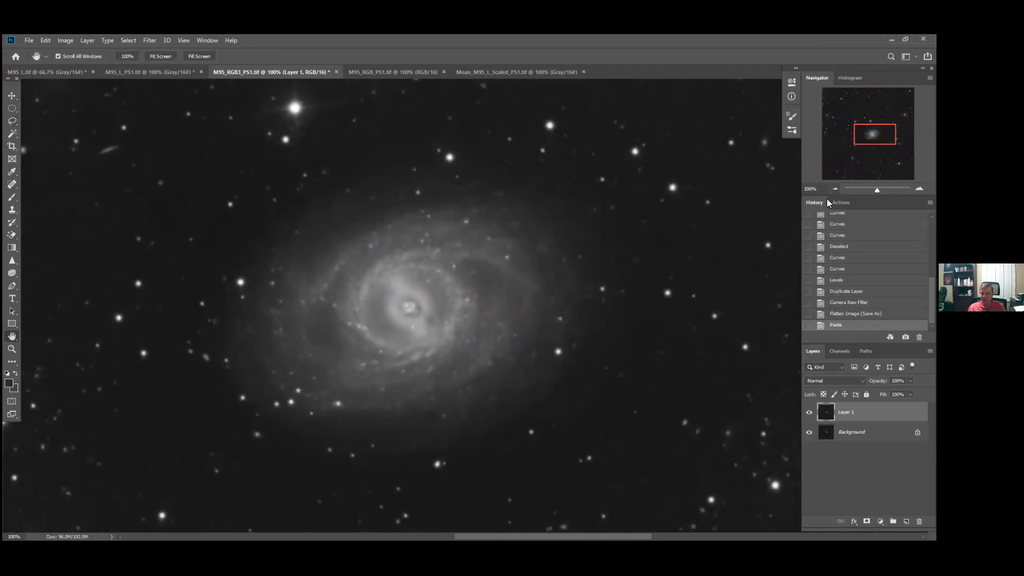
left_click(835, 381)
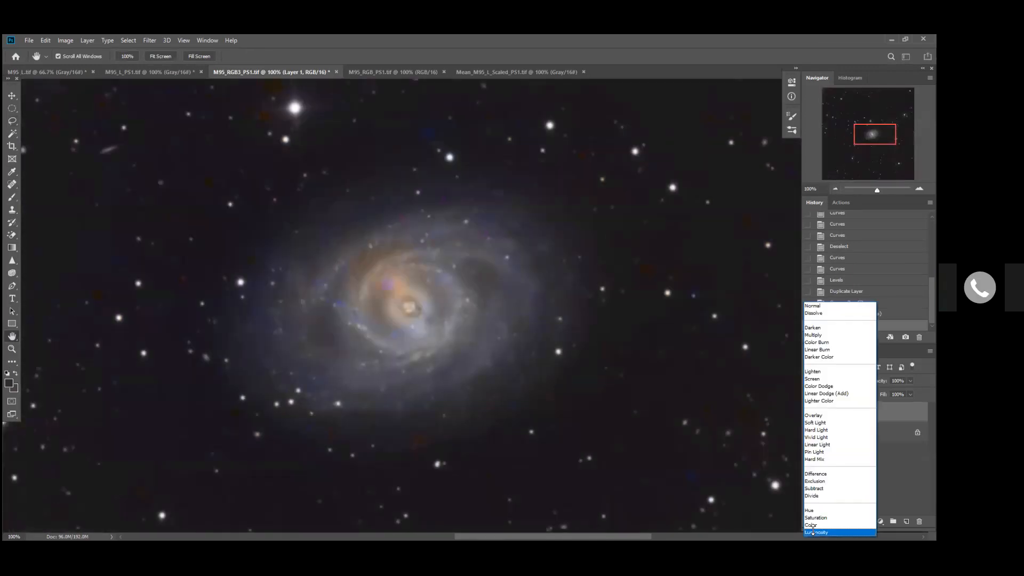
left_click(813, 531)
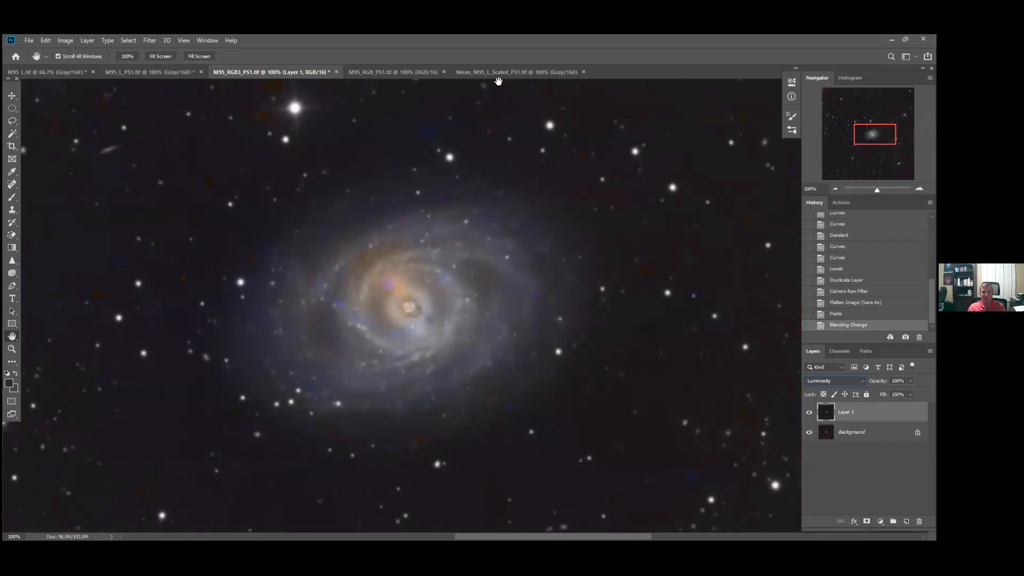
Paste the copied luminance canvas as a new layer in M95_RGB_PS1.tif
left_click(157, 71)
left_click(376, 69)
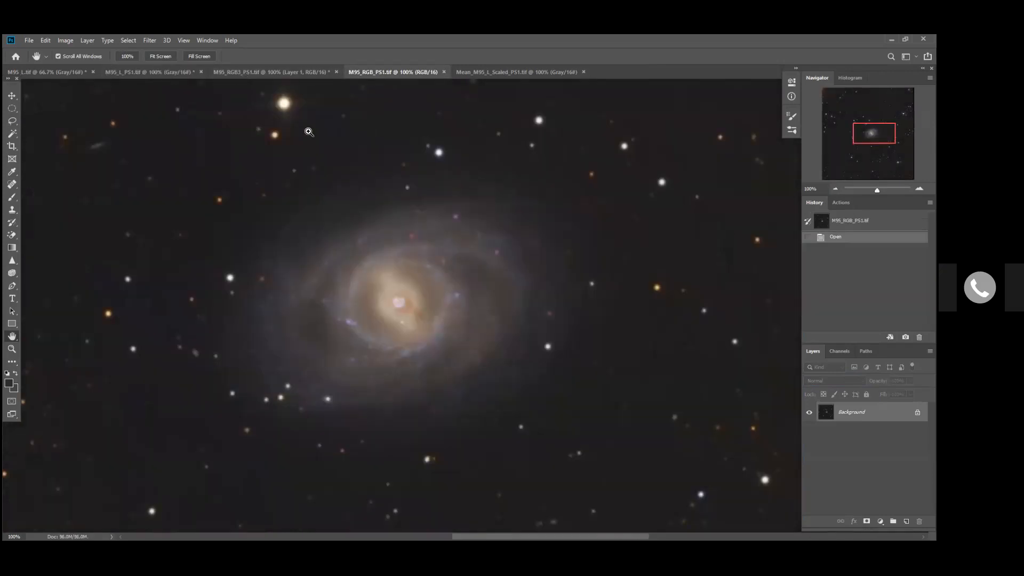
key("ctrl+v")
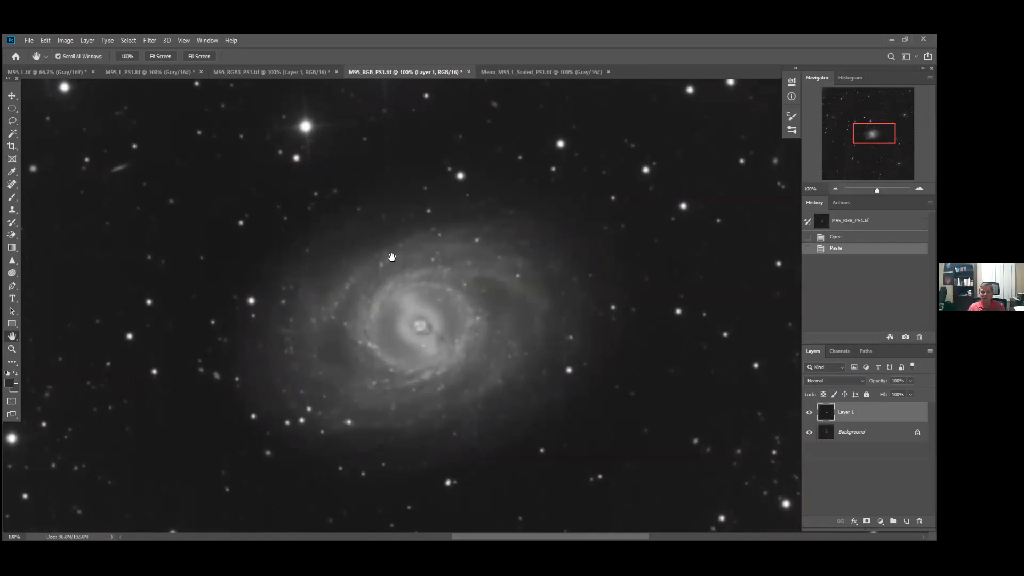
Undo the blend mode change on the pasted layer in M95_RGB3_PS1.tif
left_click(28, 73)
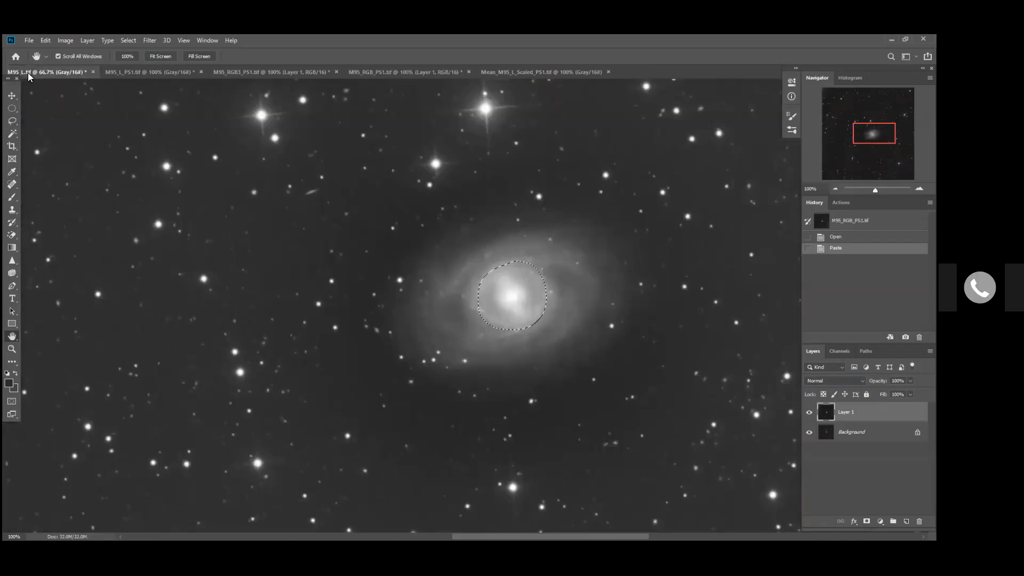
left_click(130, 72)
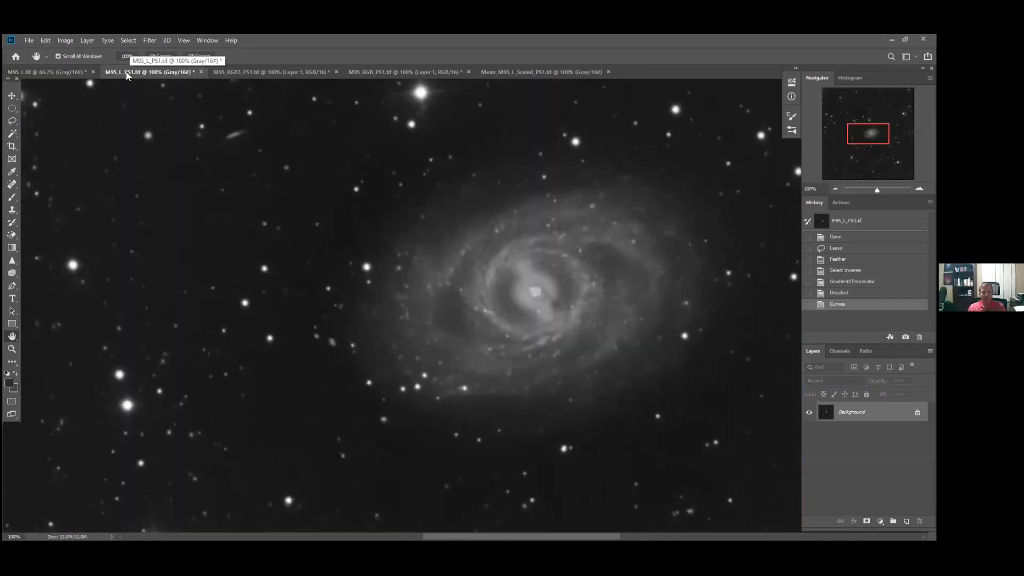
left_click(241, 72)
key("ctrl+z")
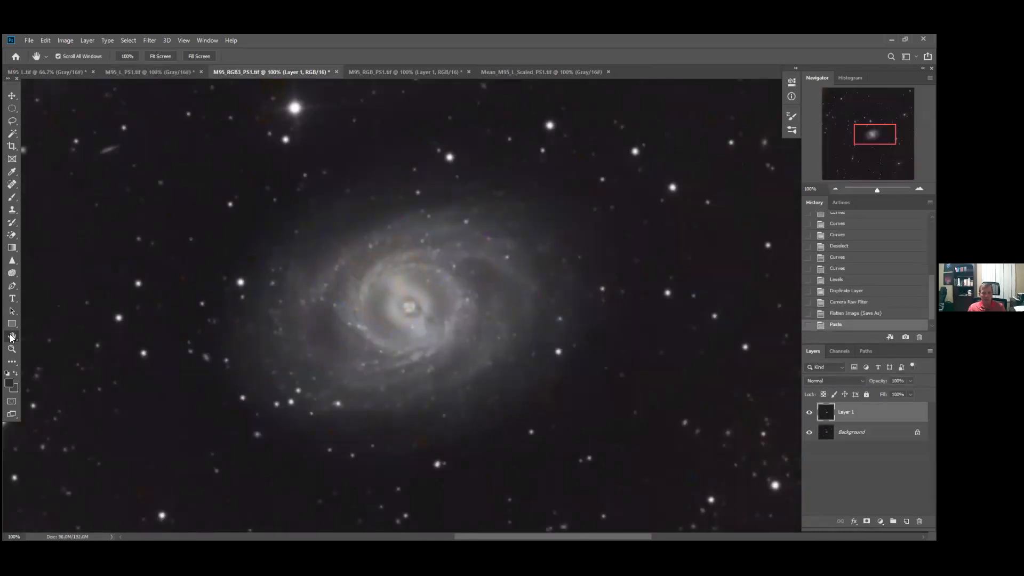
Compare the alignment and framing of M95_RGB3_PS1.tif and M95_L_PS1.tif with both images fitted to the screen
double_click(12, 336)
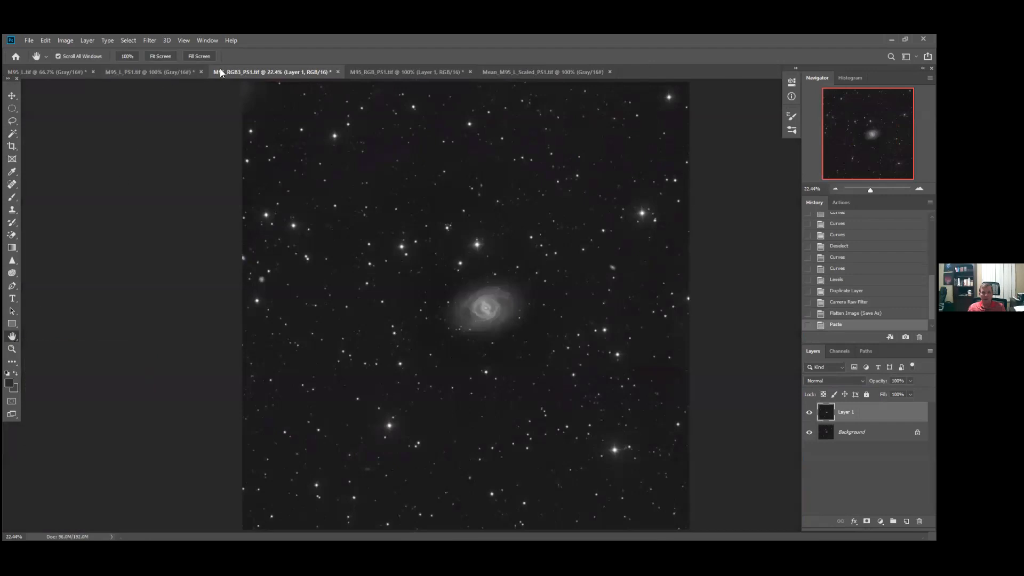
left_click(150, 73)
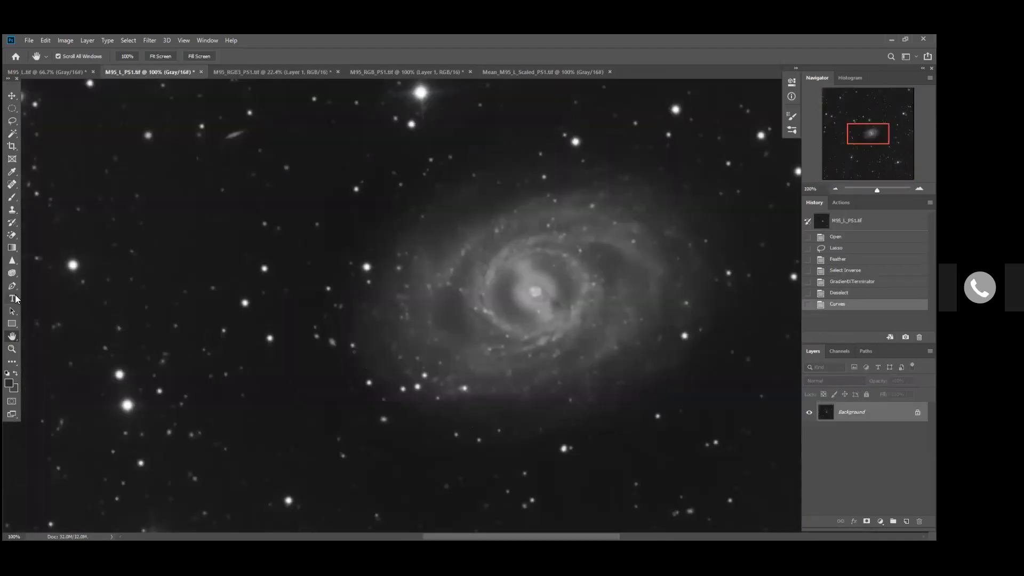
double_click(12, 336)
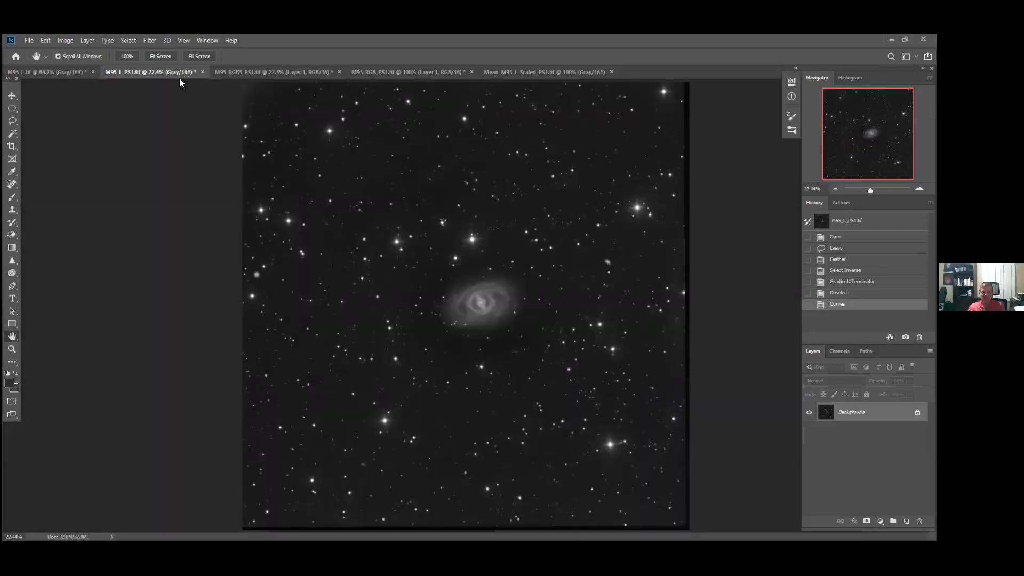
left_click(232, 69)
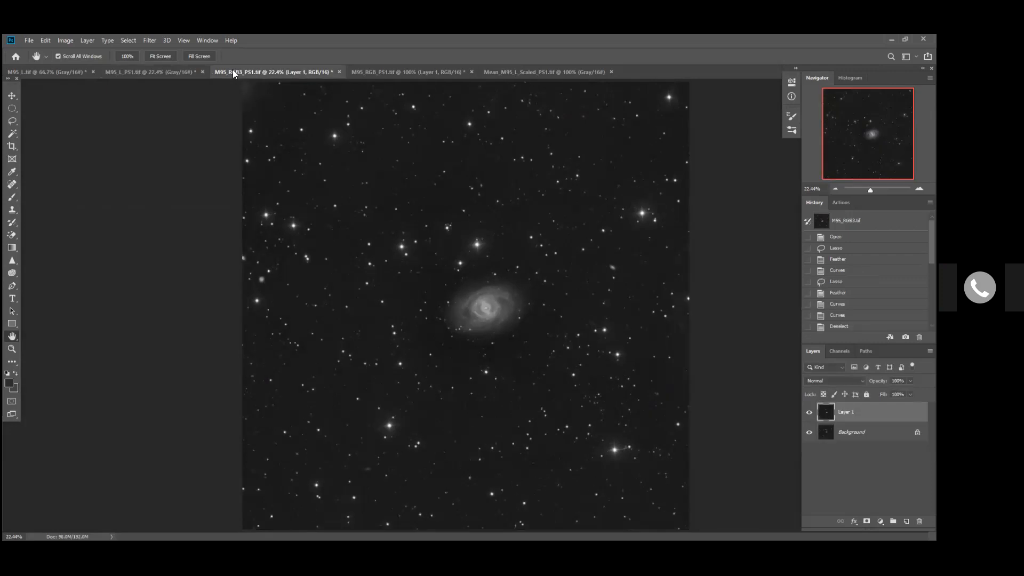
left_click(171, 74)
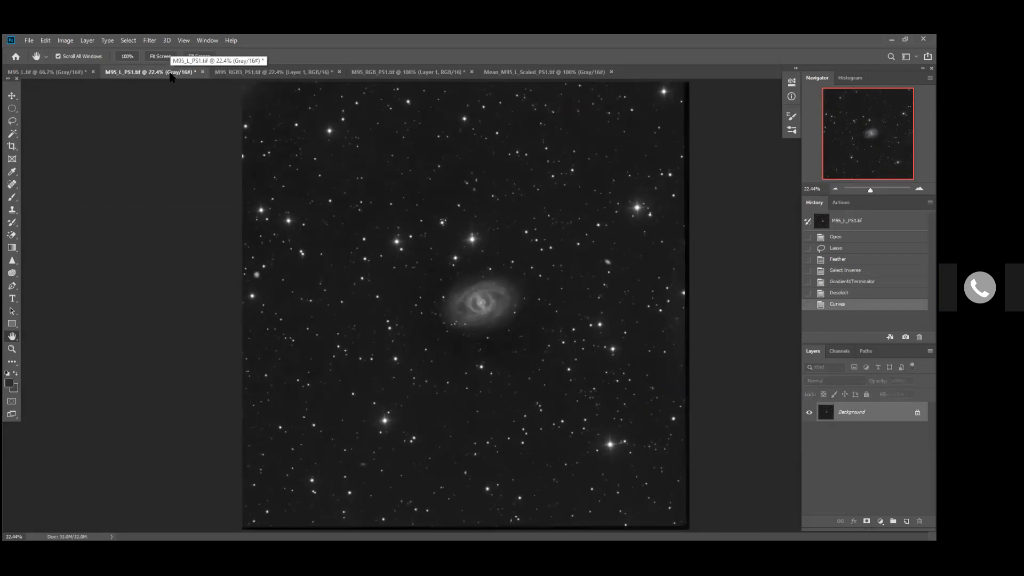
left_click(244, 73)
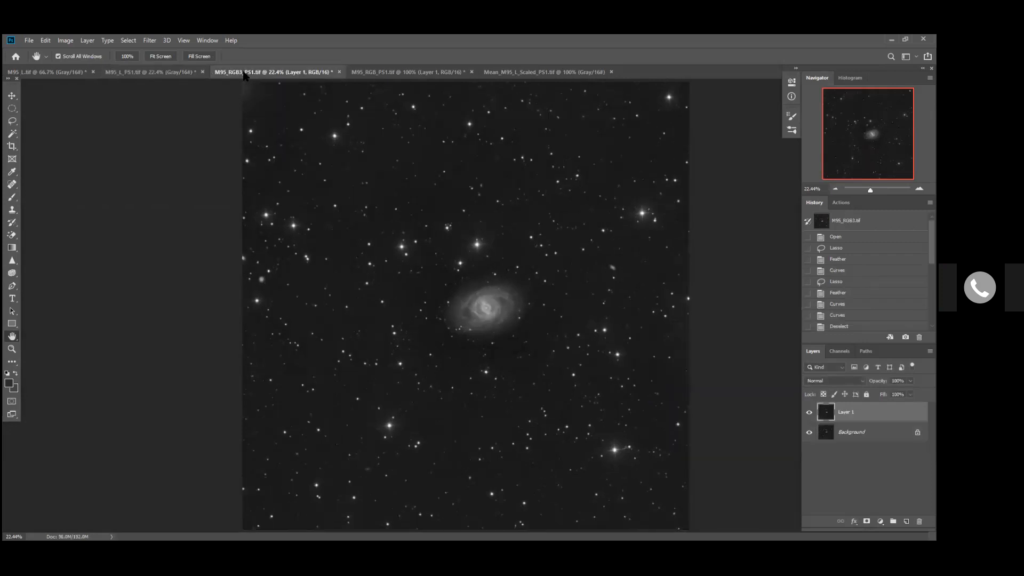
left_click(155, 72)
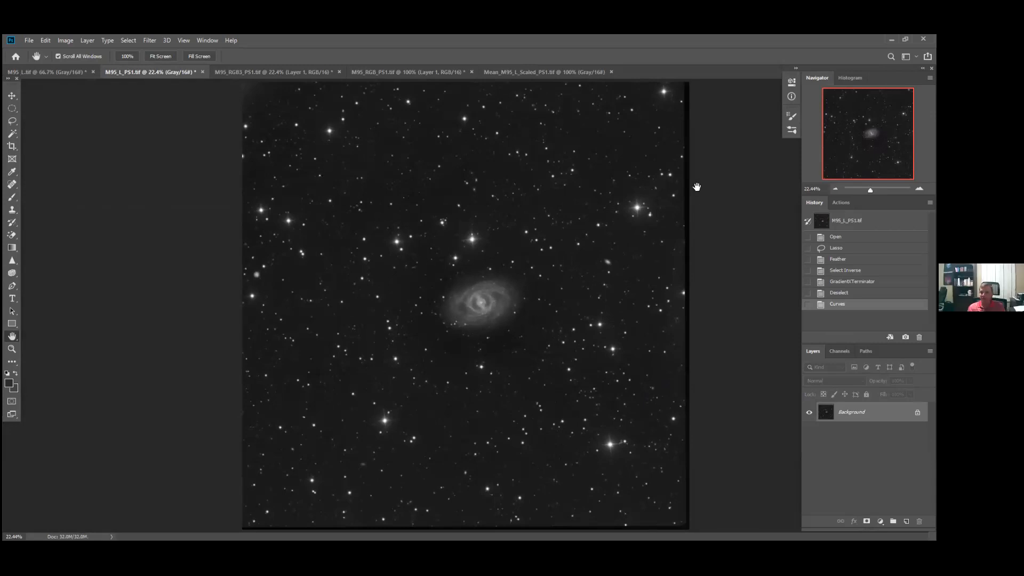
key("ctrl+1")
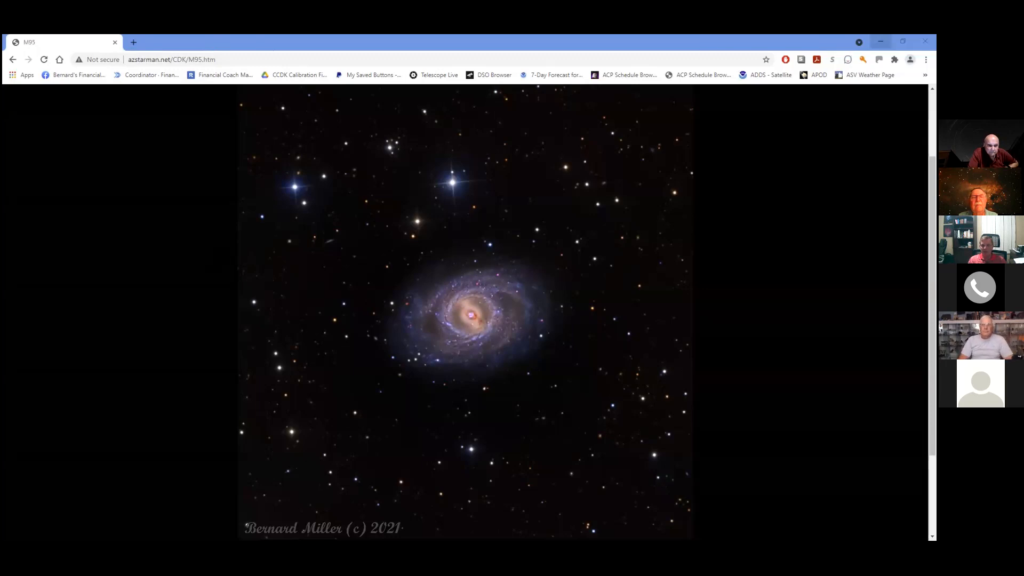
left_click(475, 265)
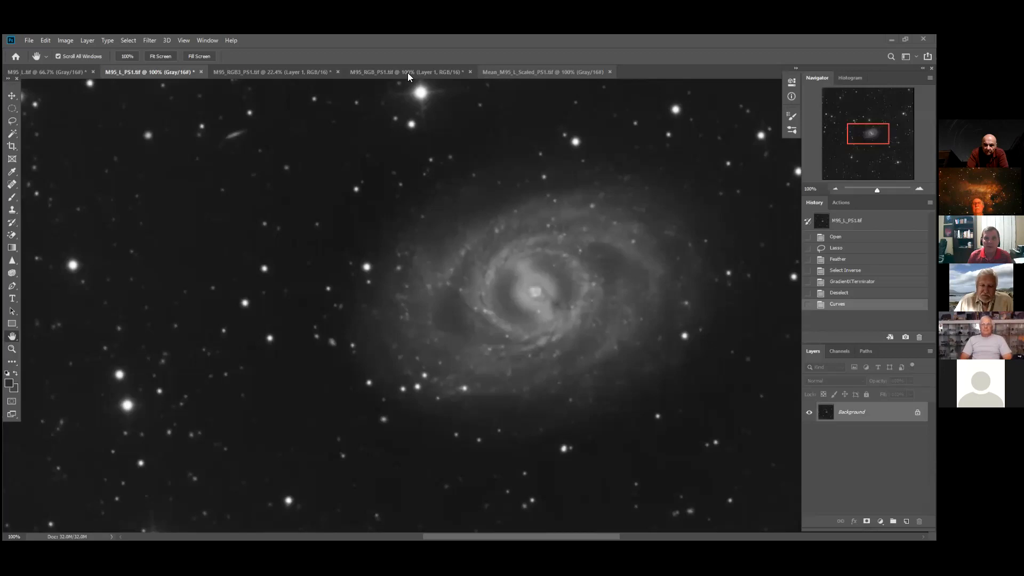
Open the Mean_M95_HA_Scaled_PS1 image from the Integration folder
left_click(30, 38)
left_click(38, 59)
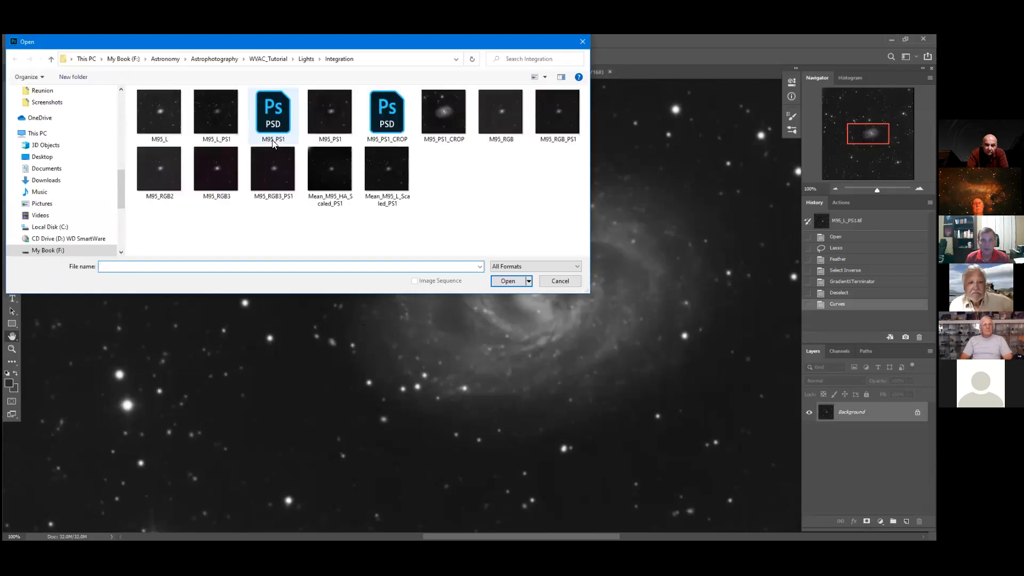
double_click(327, 178)
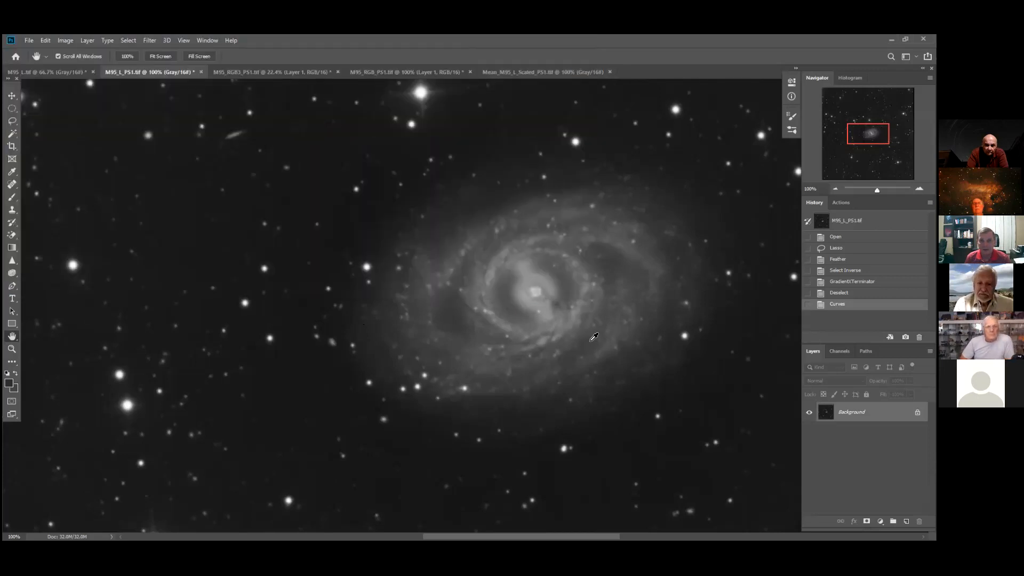
left_click(526, 266)
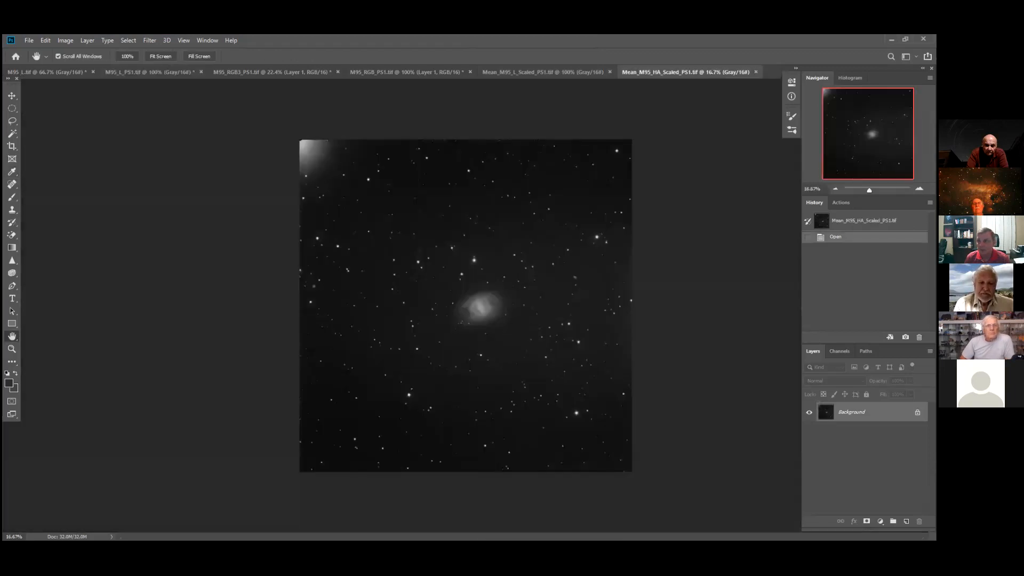
key("ctrl+plus")
key("ctrl+plus")
key("ctrl+plus")
key("ctrl+plus")
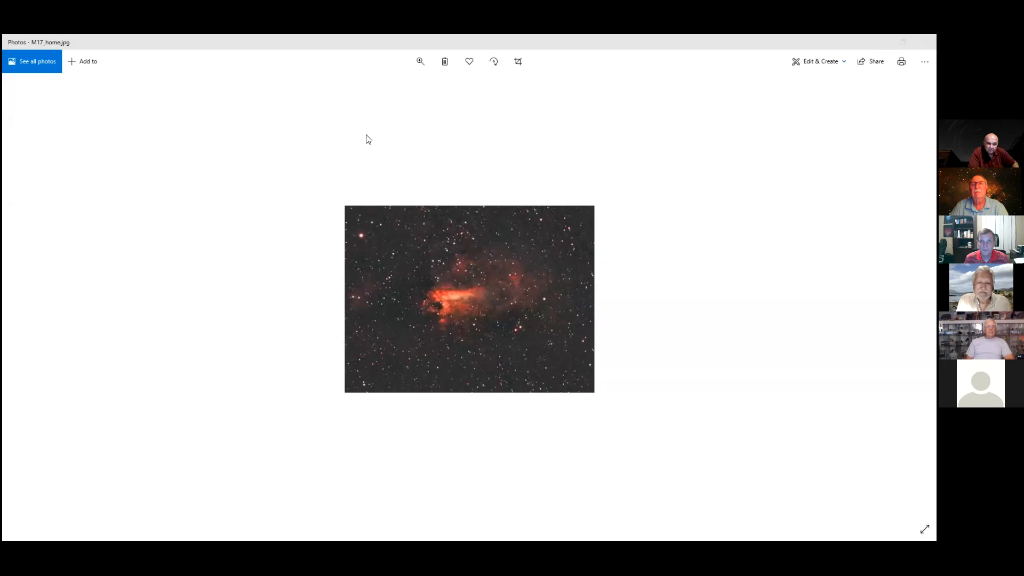
Enlarge M17_home.jpg in the Photos app to examine the nebula
left_click(419, 62)
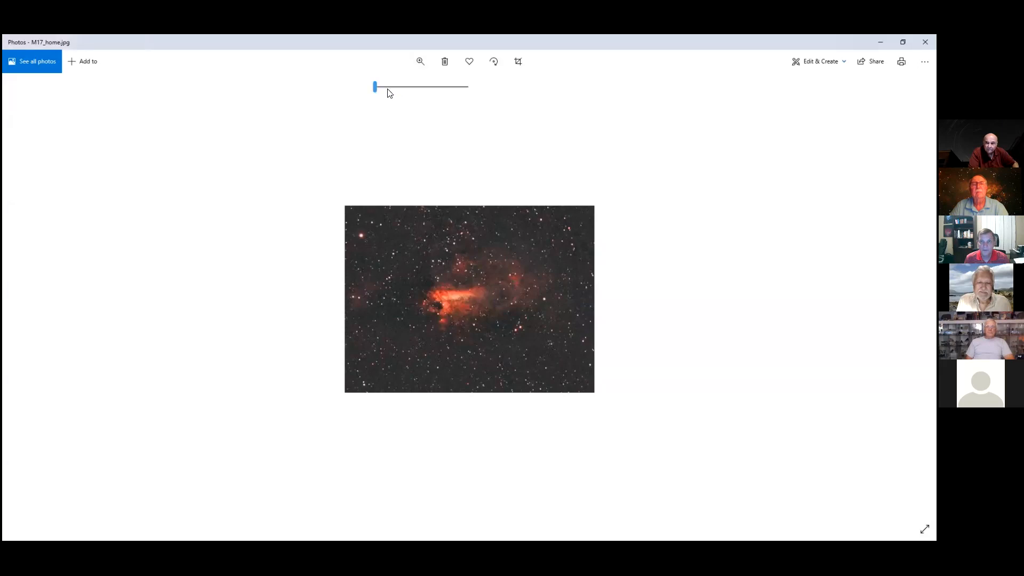
left_click_drag(376, 89, 404, 95)
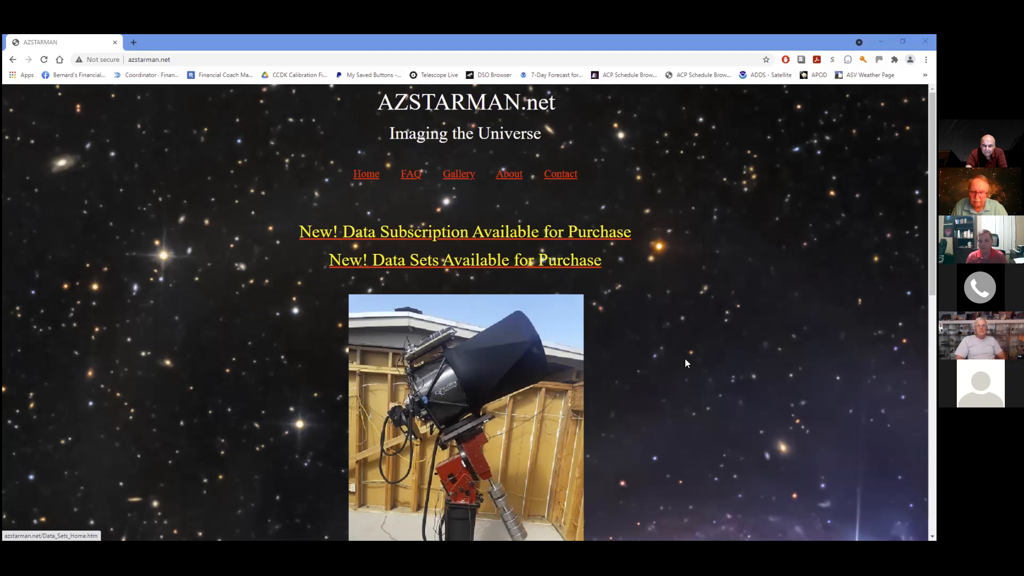
Look over the azstarman.net home page in the browser, including the data subscription and data set offers
scroll(684, 424, "down", 2)
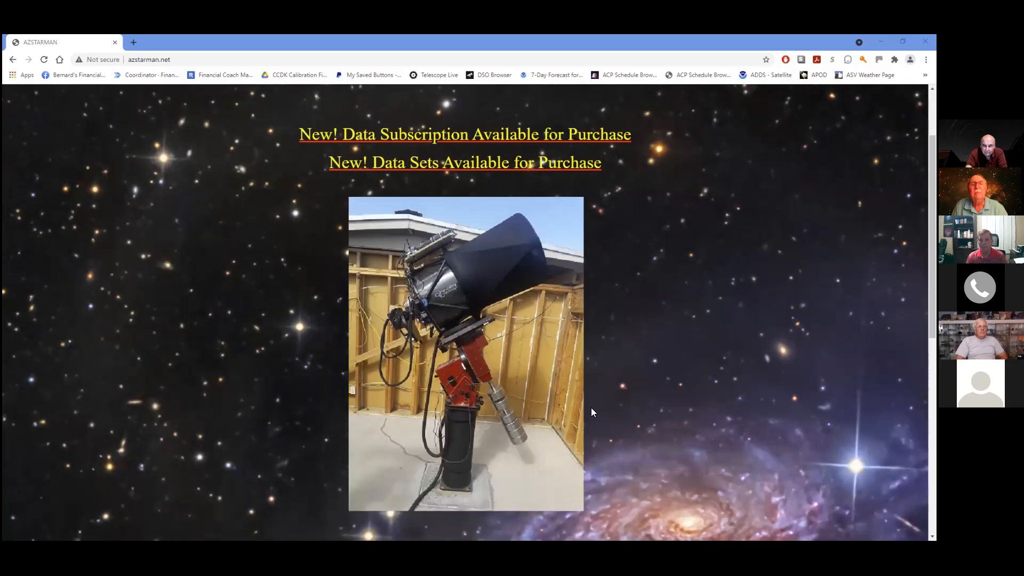
scroll(512, 368, "up", 1)
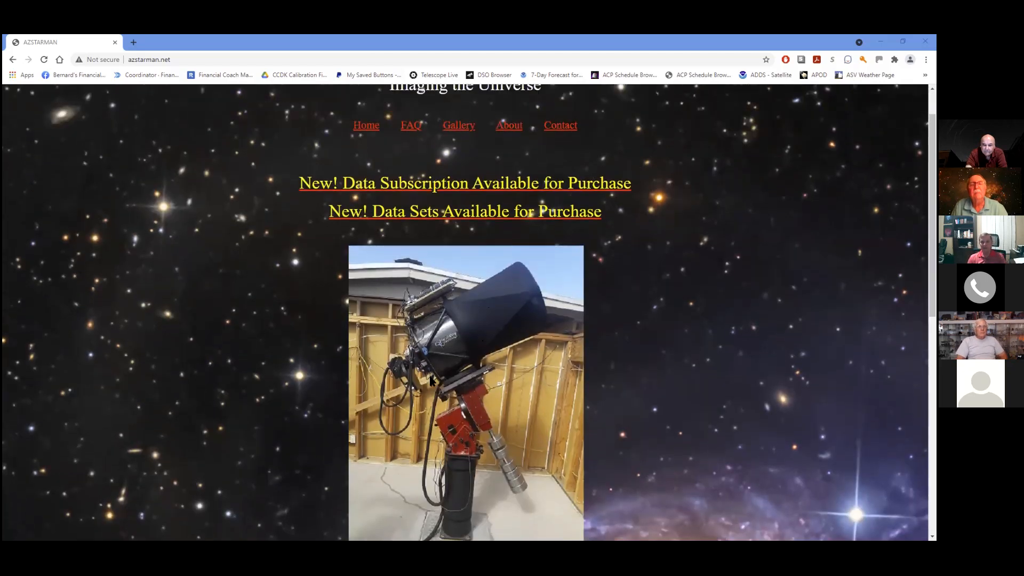
scroll(681, 439, "down", 1)
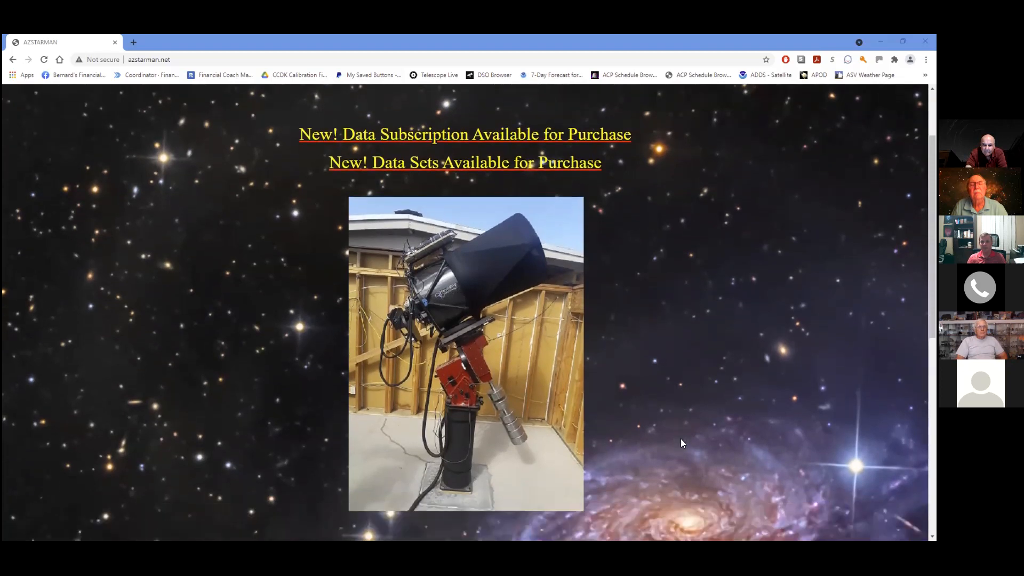